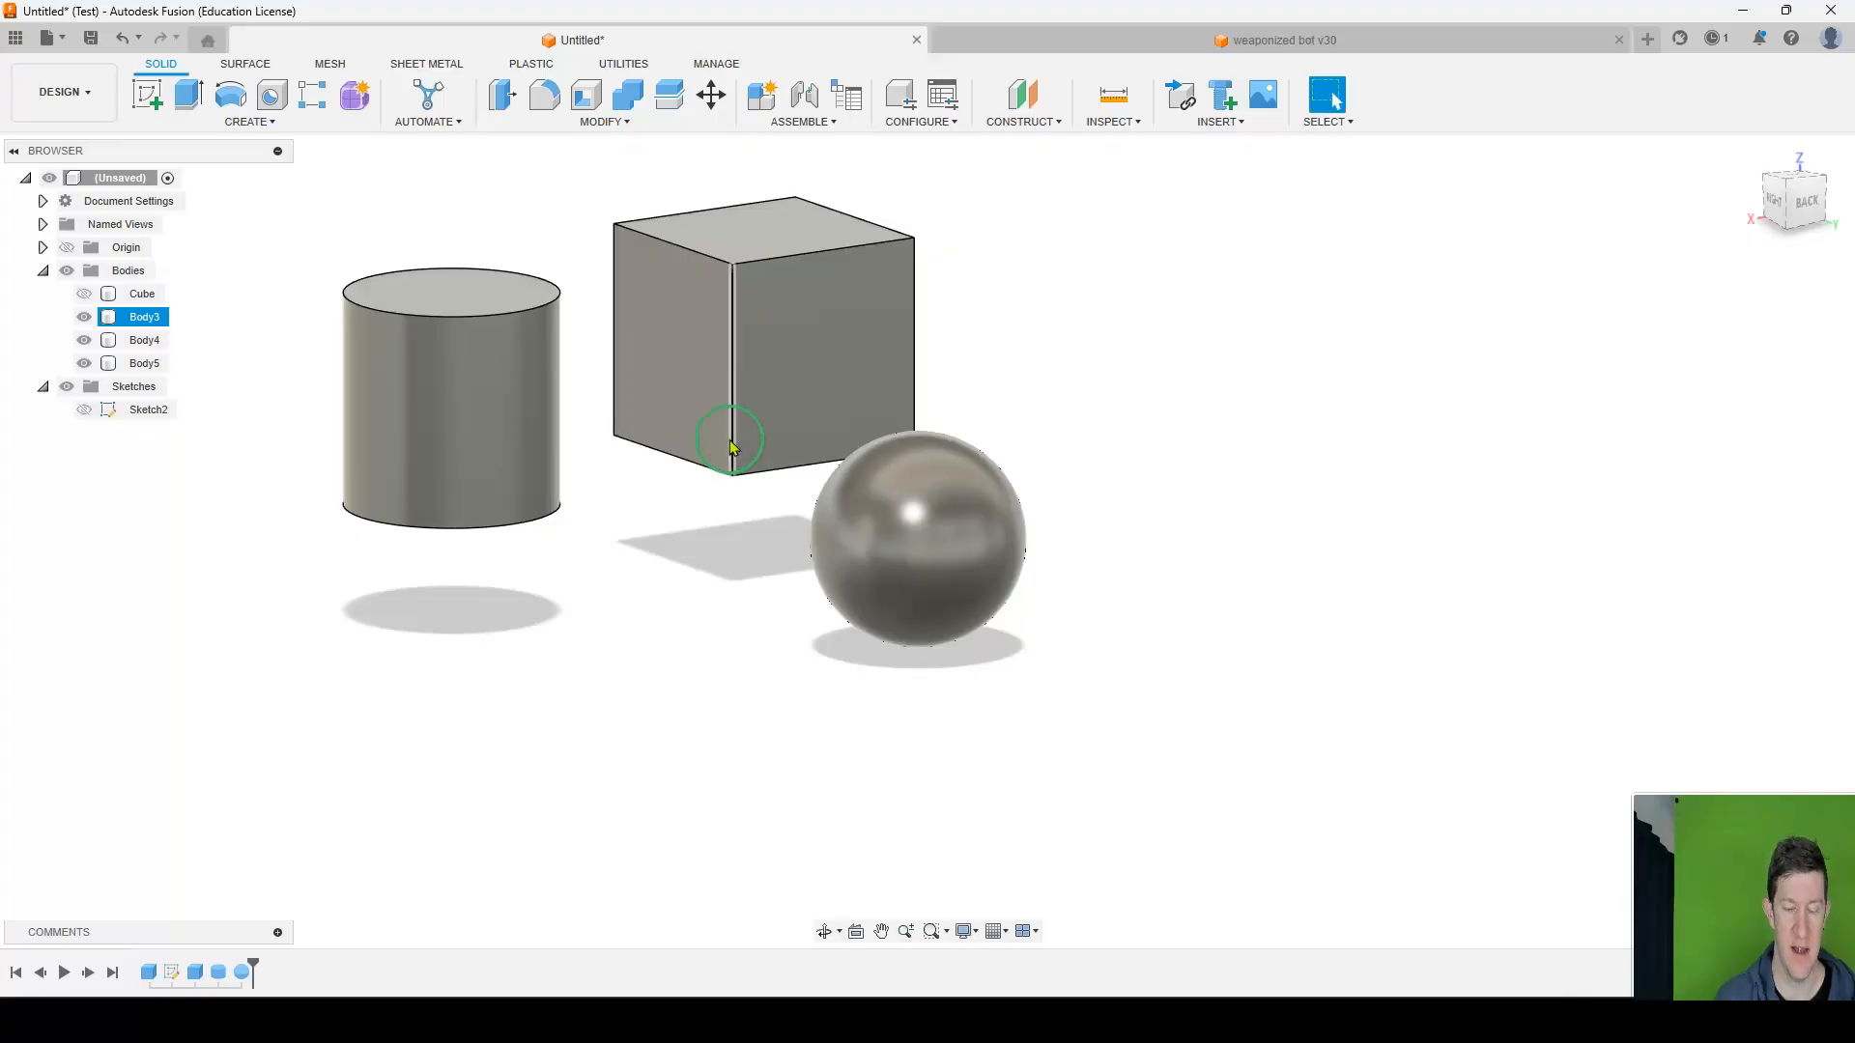
Rename the visible box-shaped body as cube.
middle_drag(821, 345, 895, 380)
shift+middle_drag(1225, 417, 914, 363)
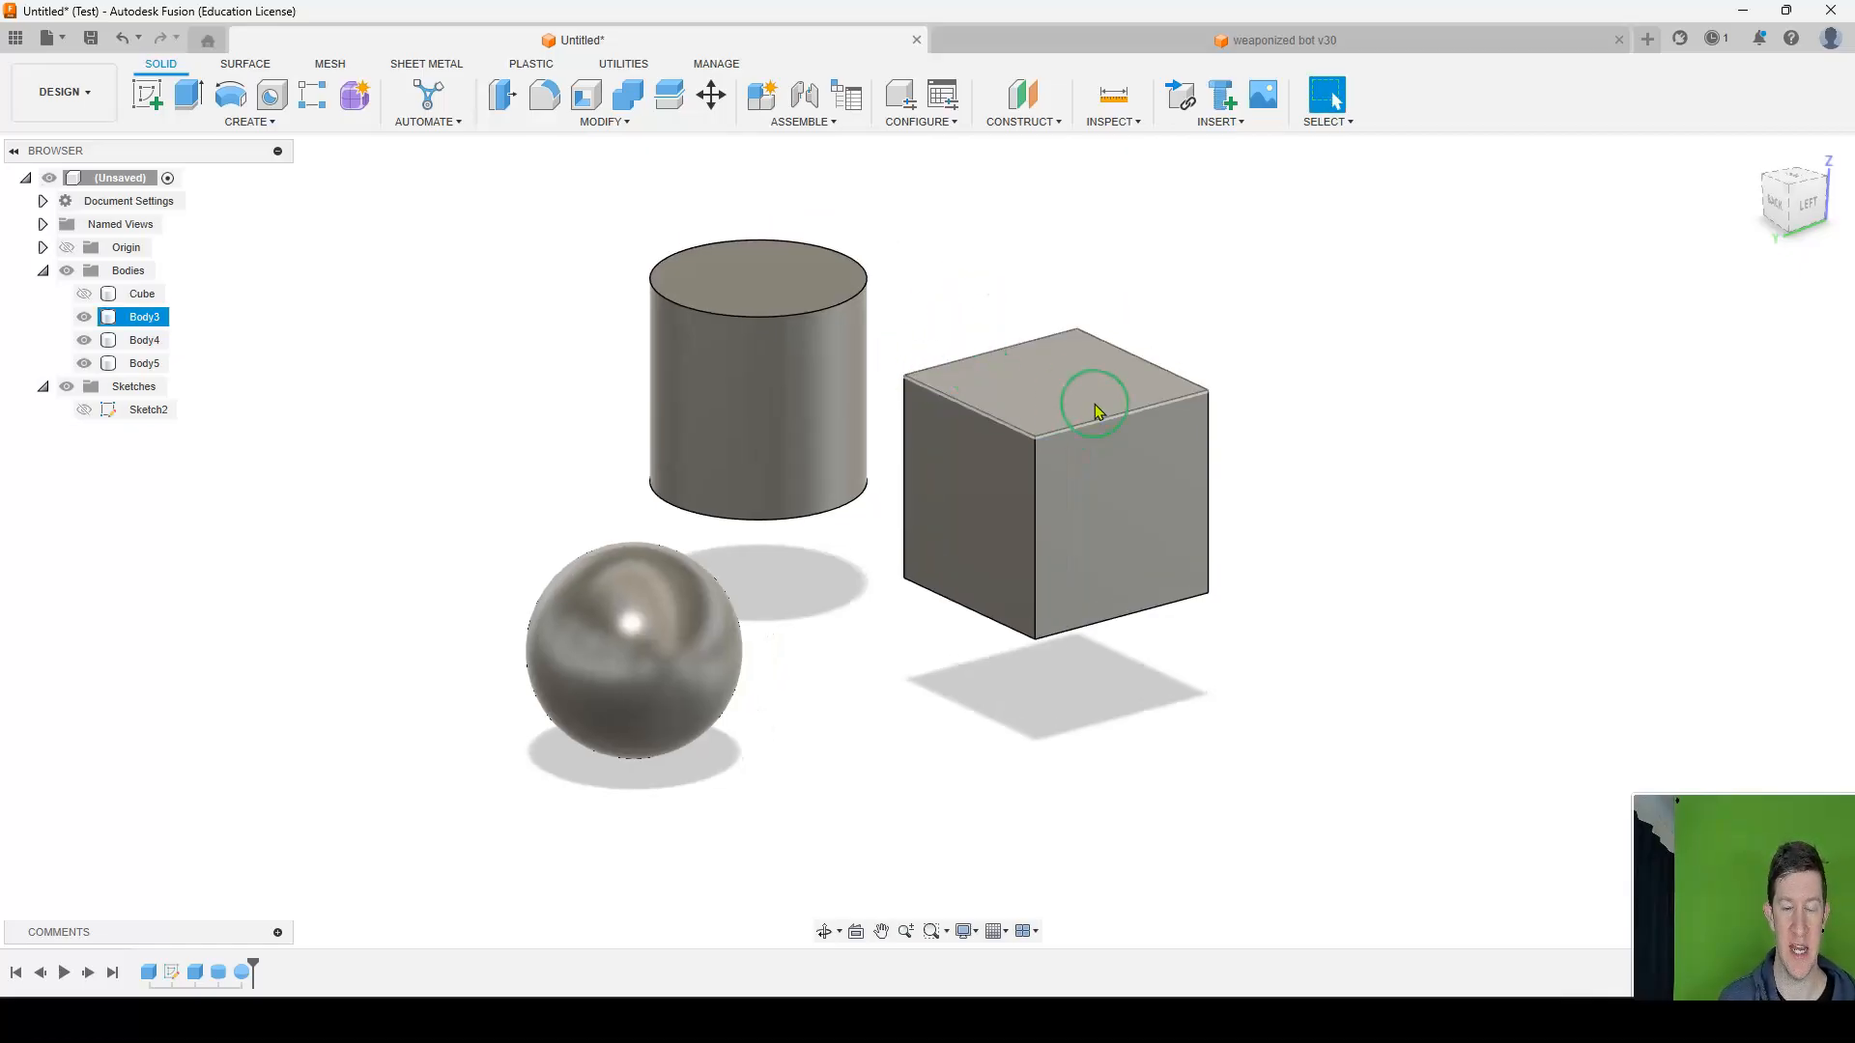
middle_drag(961, 370, 853, 347)
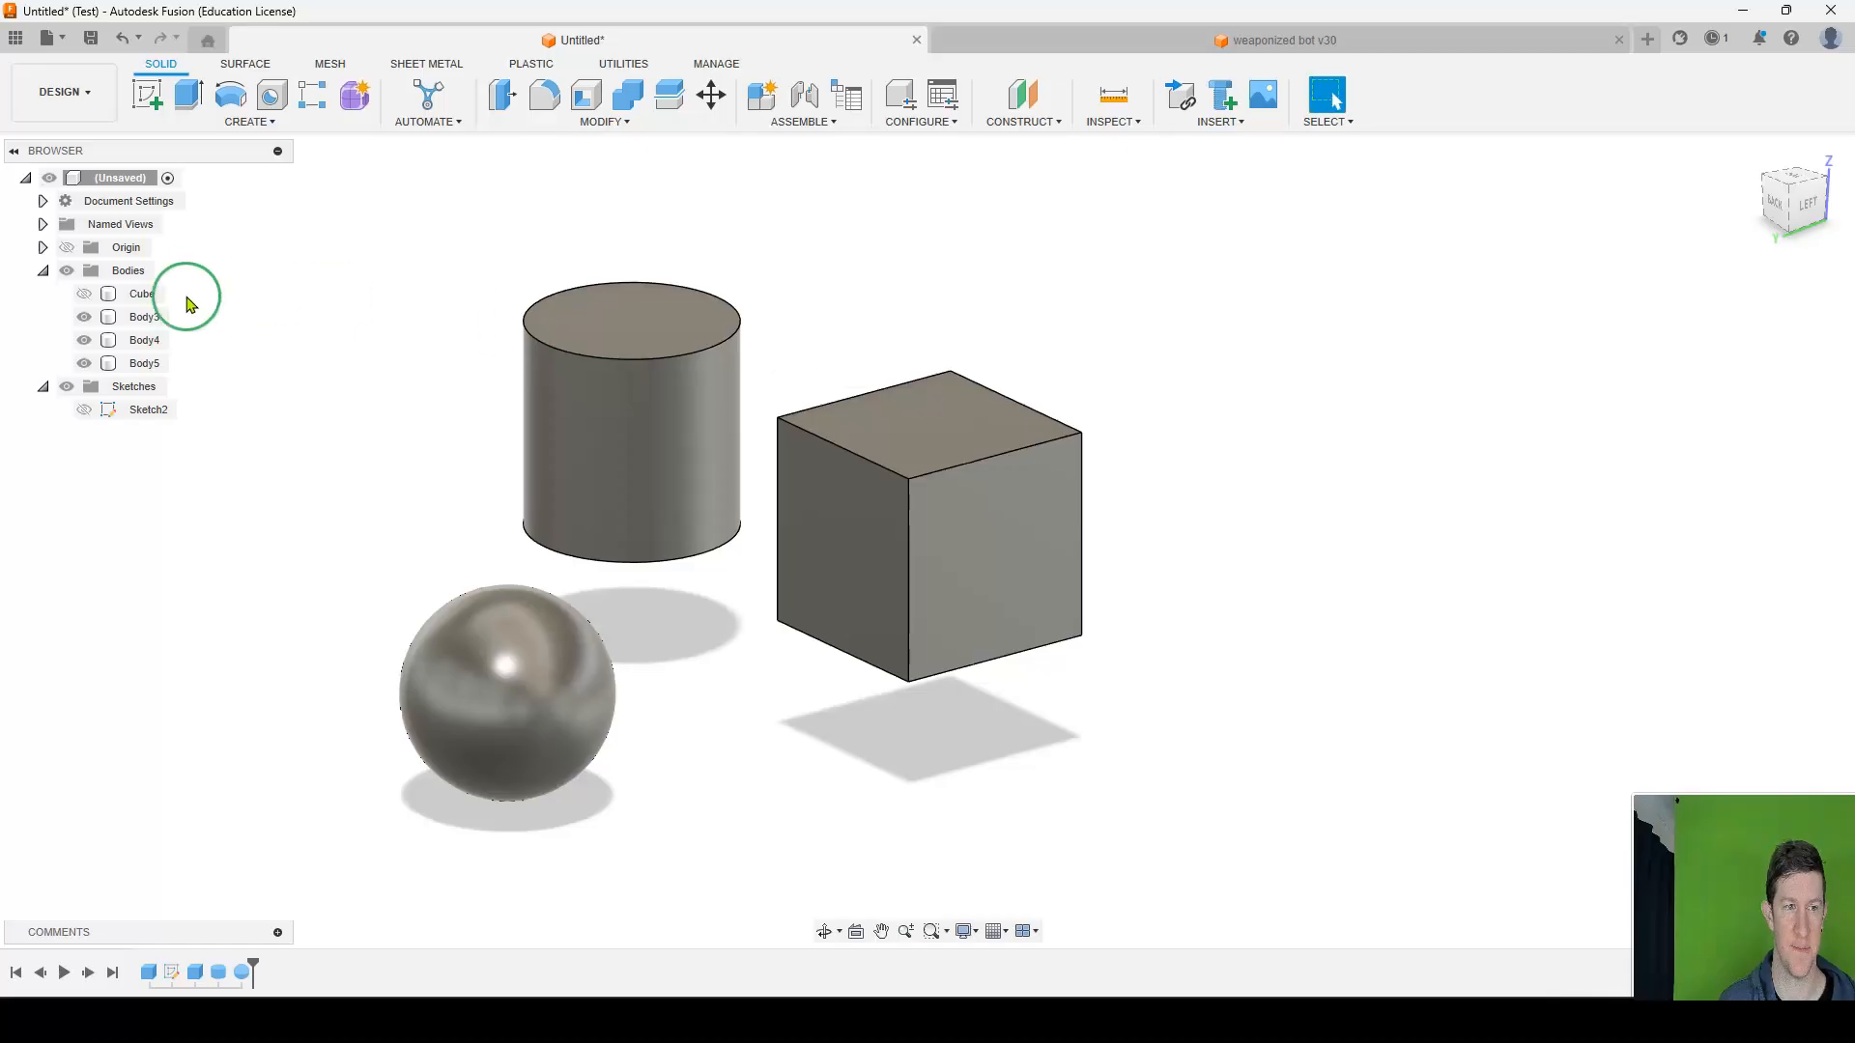
click(145, 323)
double_click(143, 319)
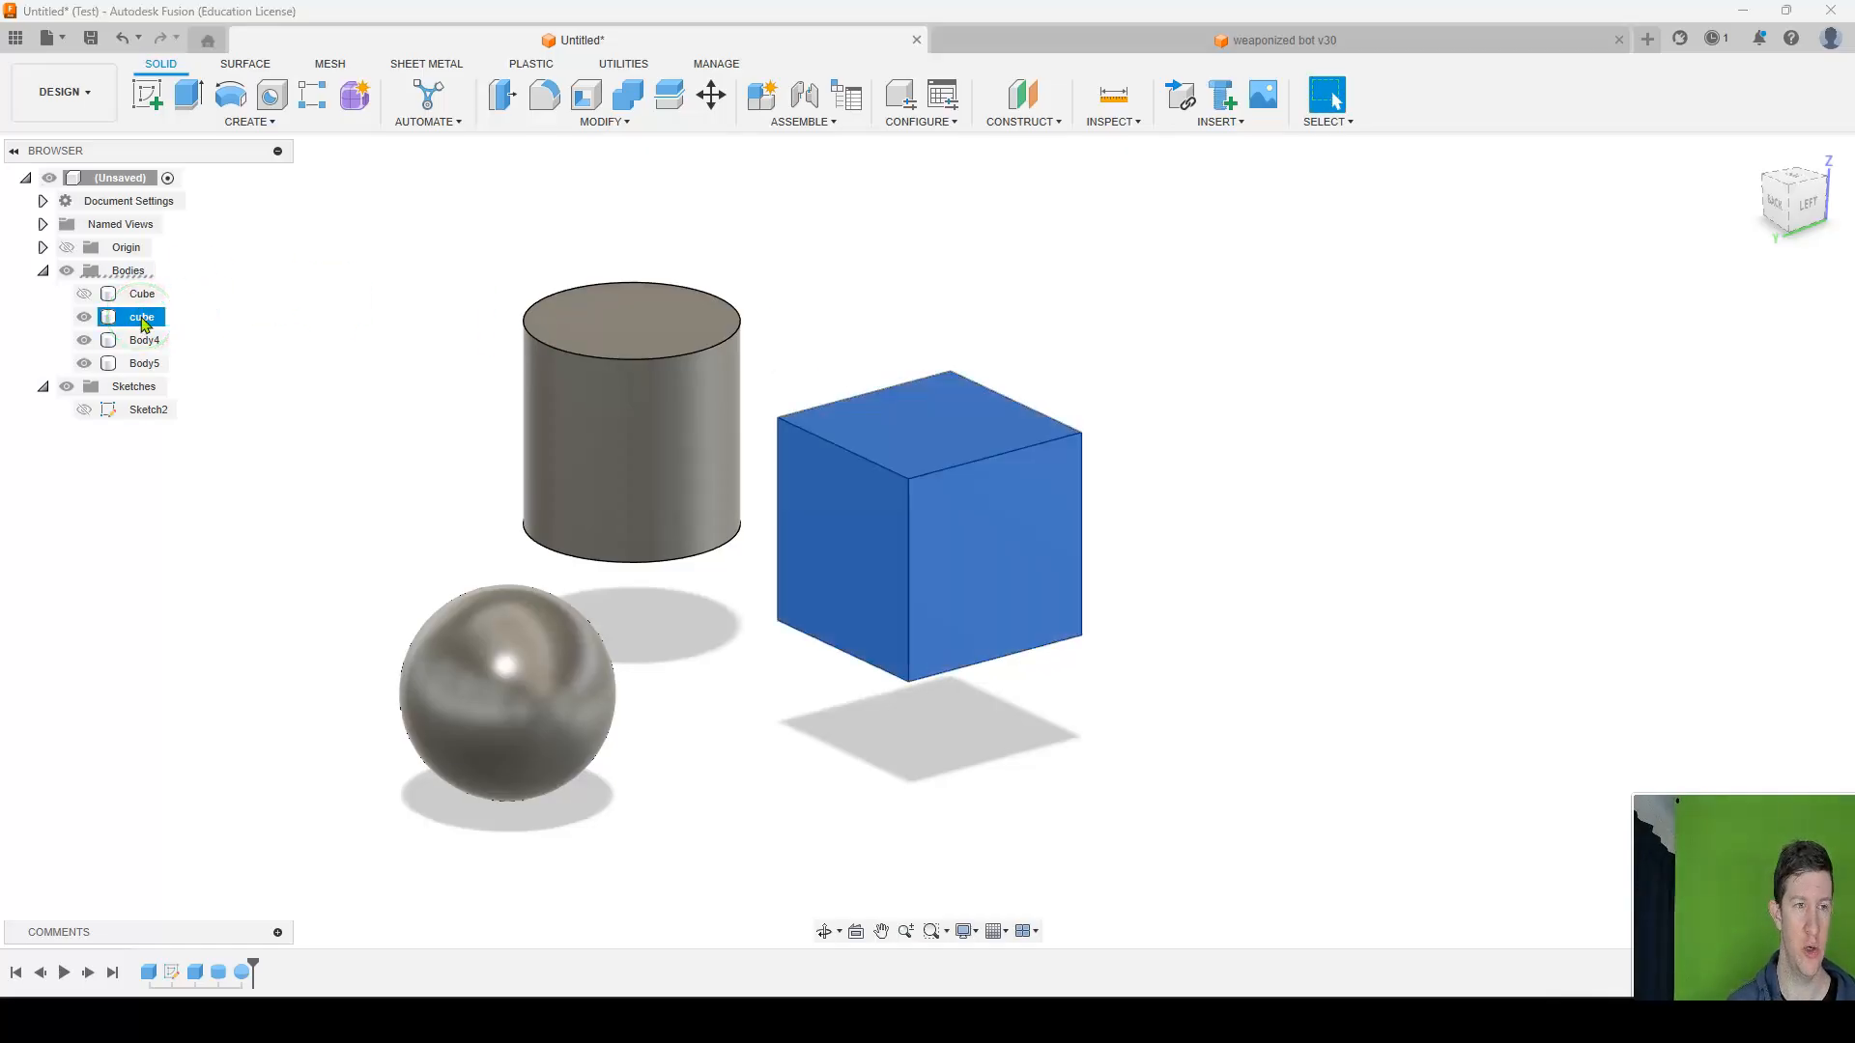
Rename the cylindrical body as cylinder and the ball-shaped body as sphere.
click(165, 340)
double_click(157, 339)
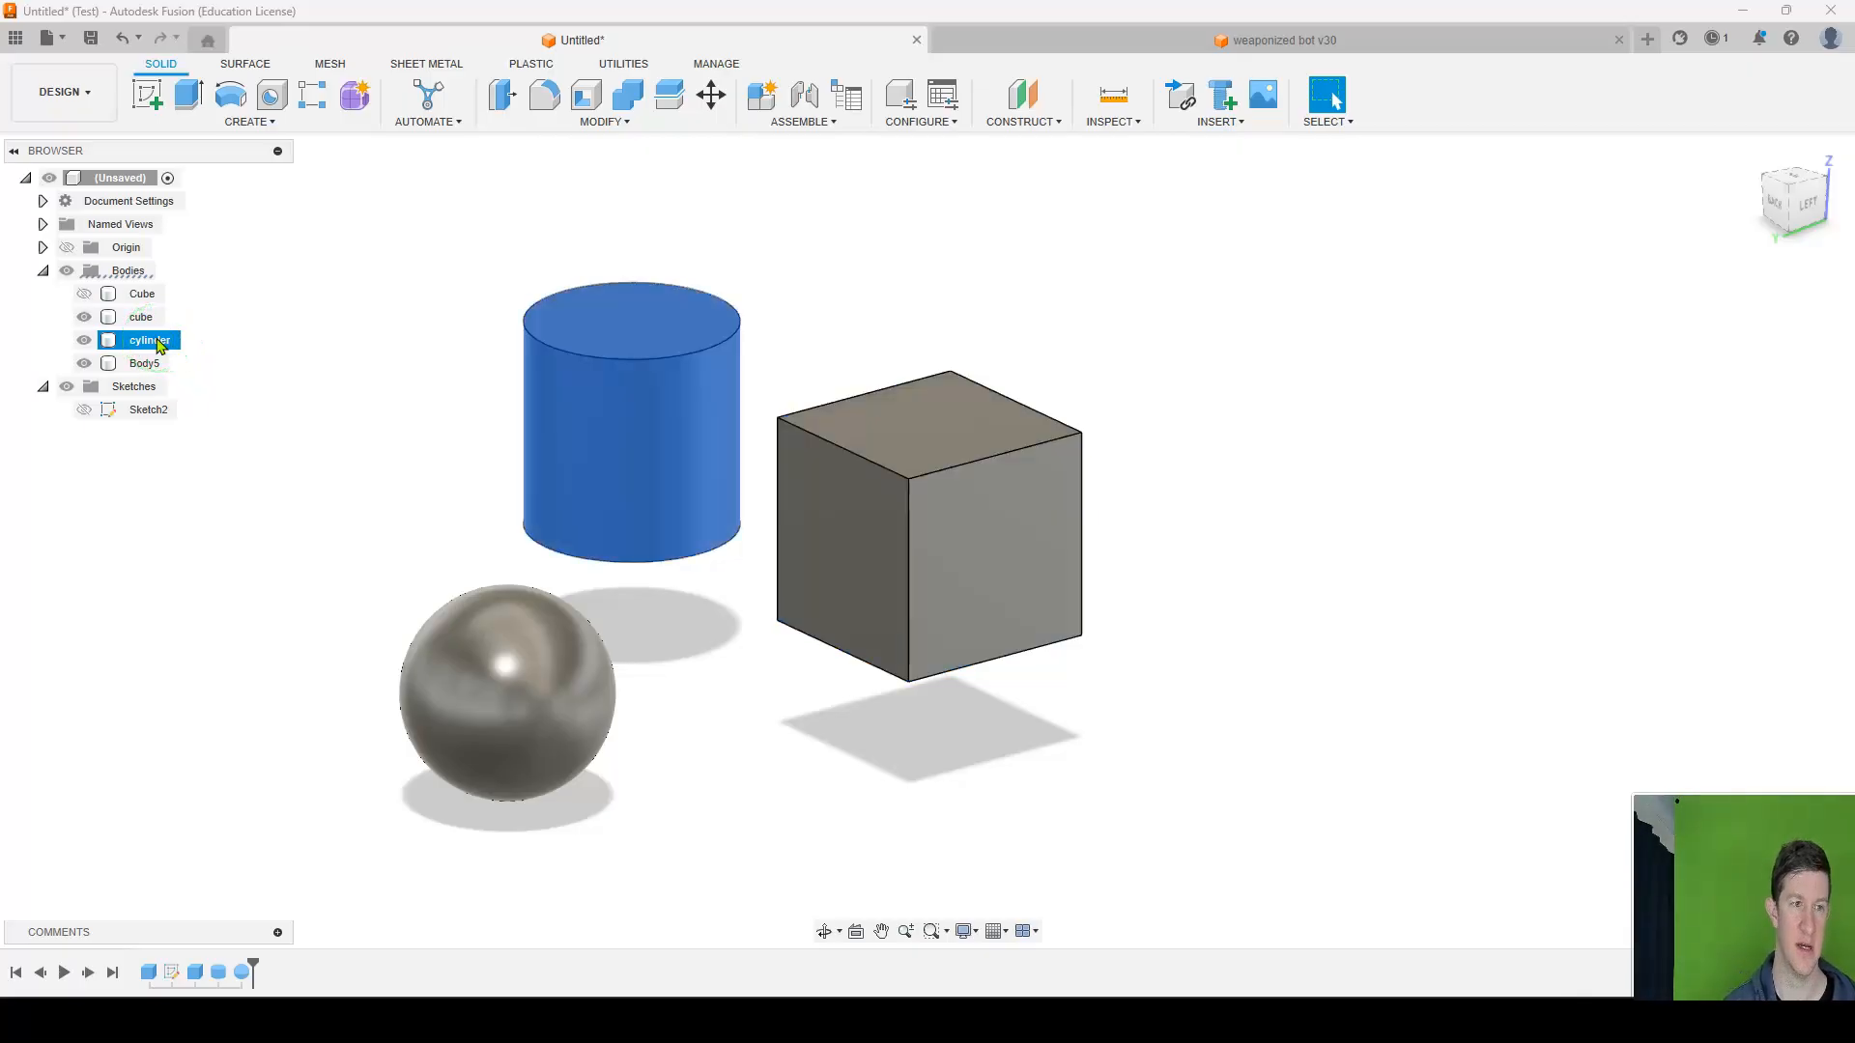
click(145, 364)
double_click(147, 363)
text(sphere)
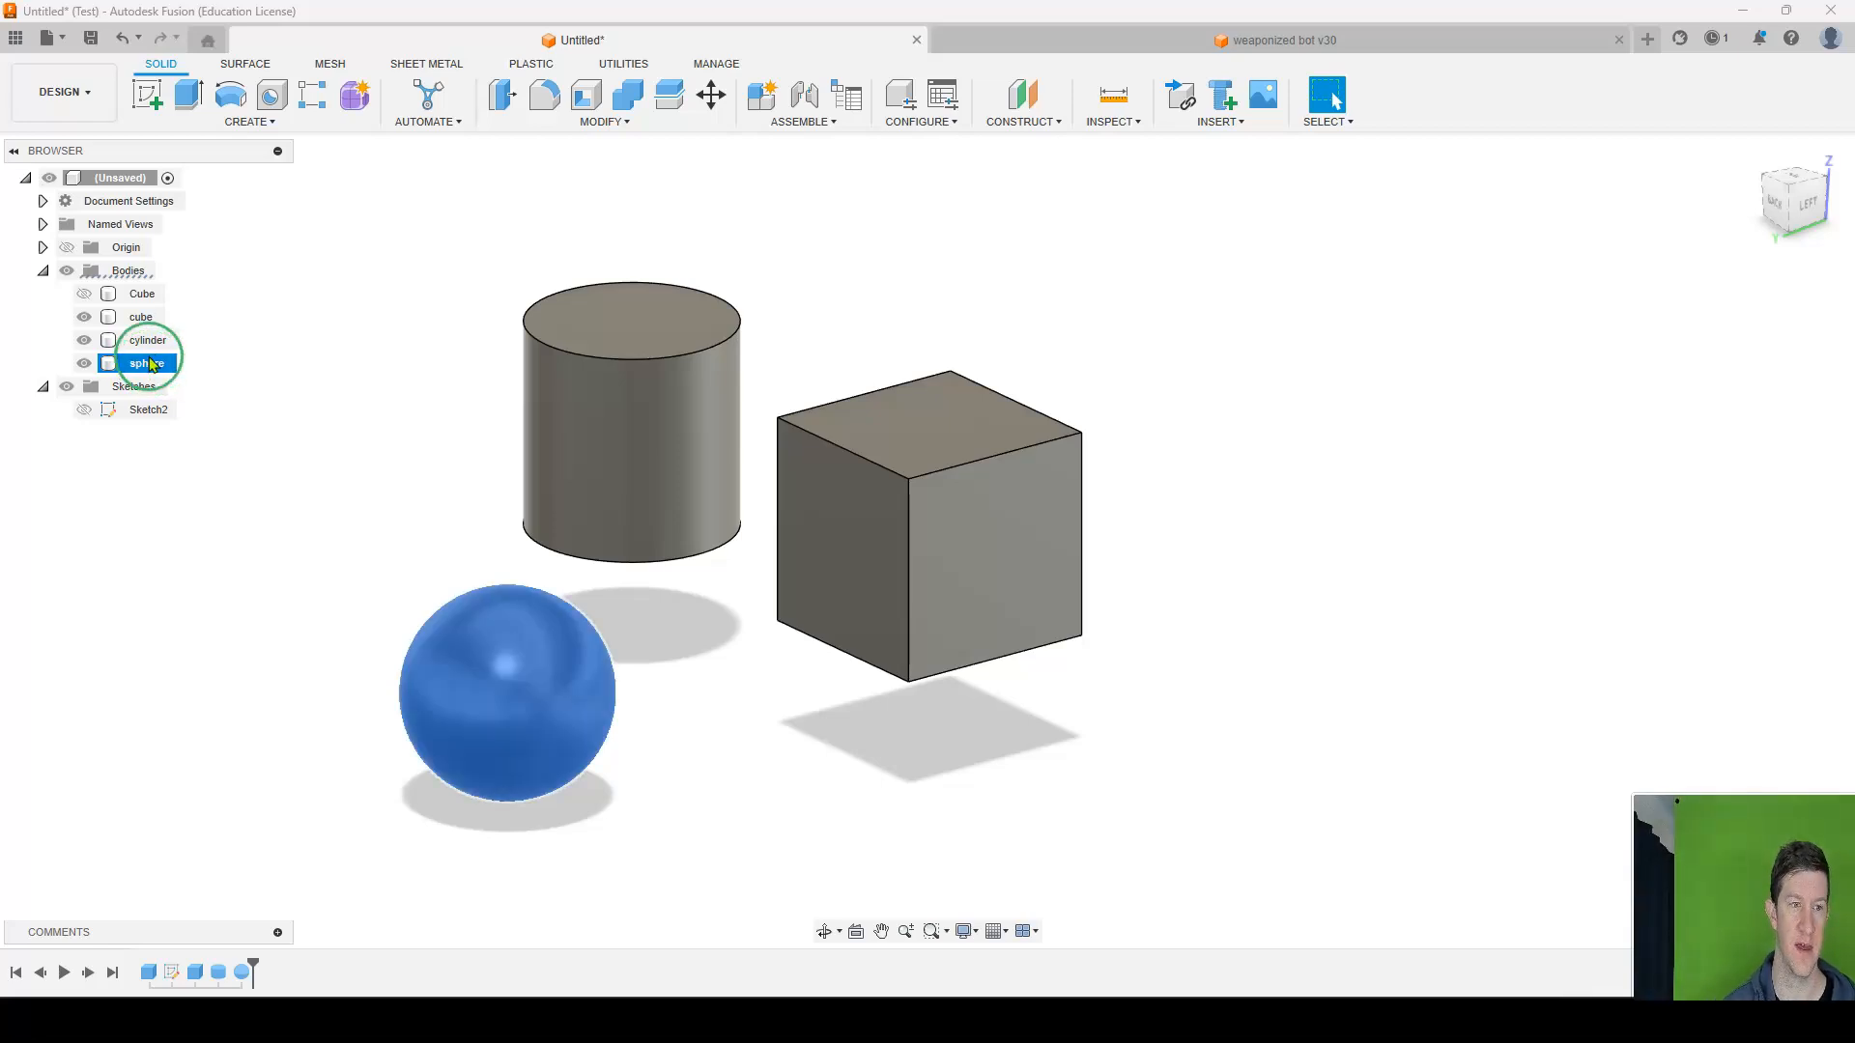
shift+middle_drag(455, 365, 505, 362)
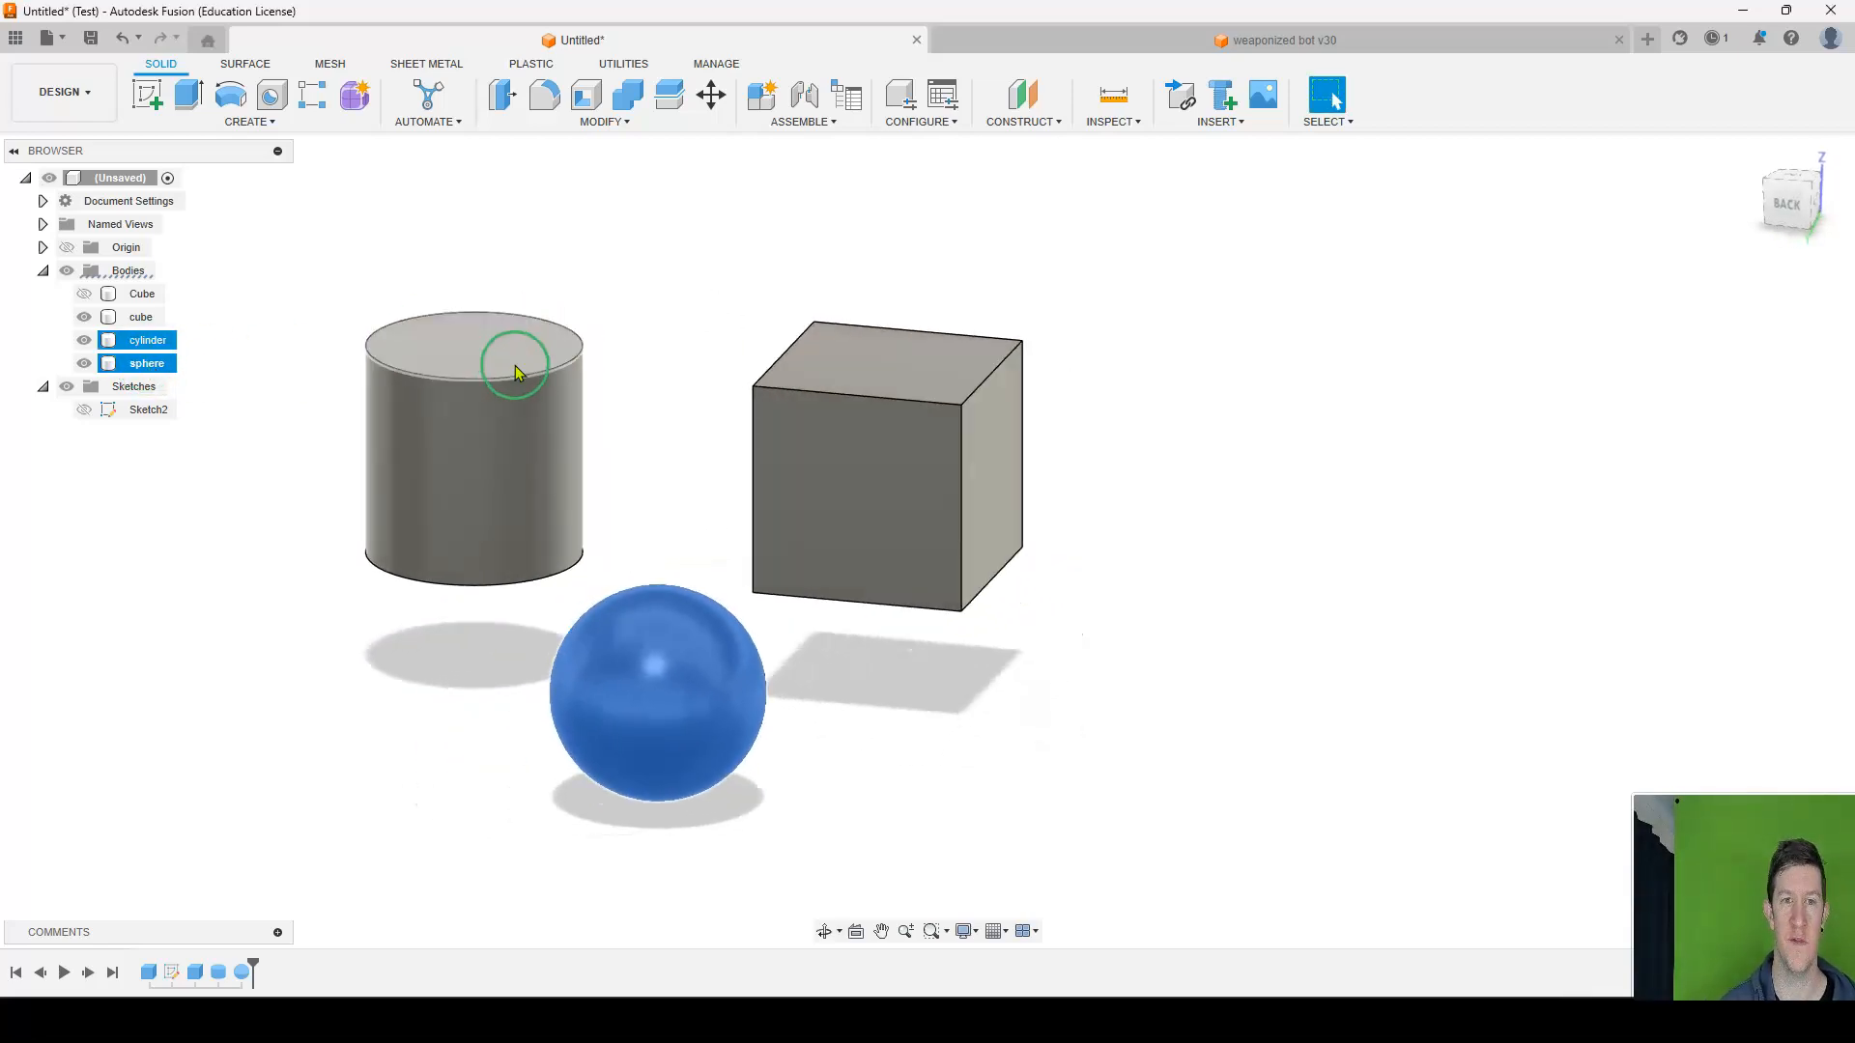
click(856, 355)
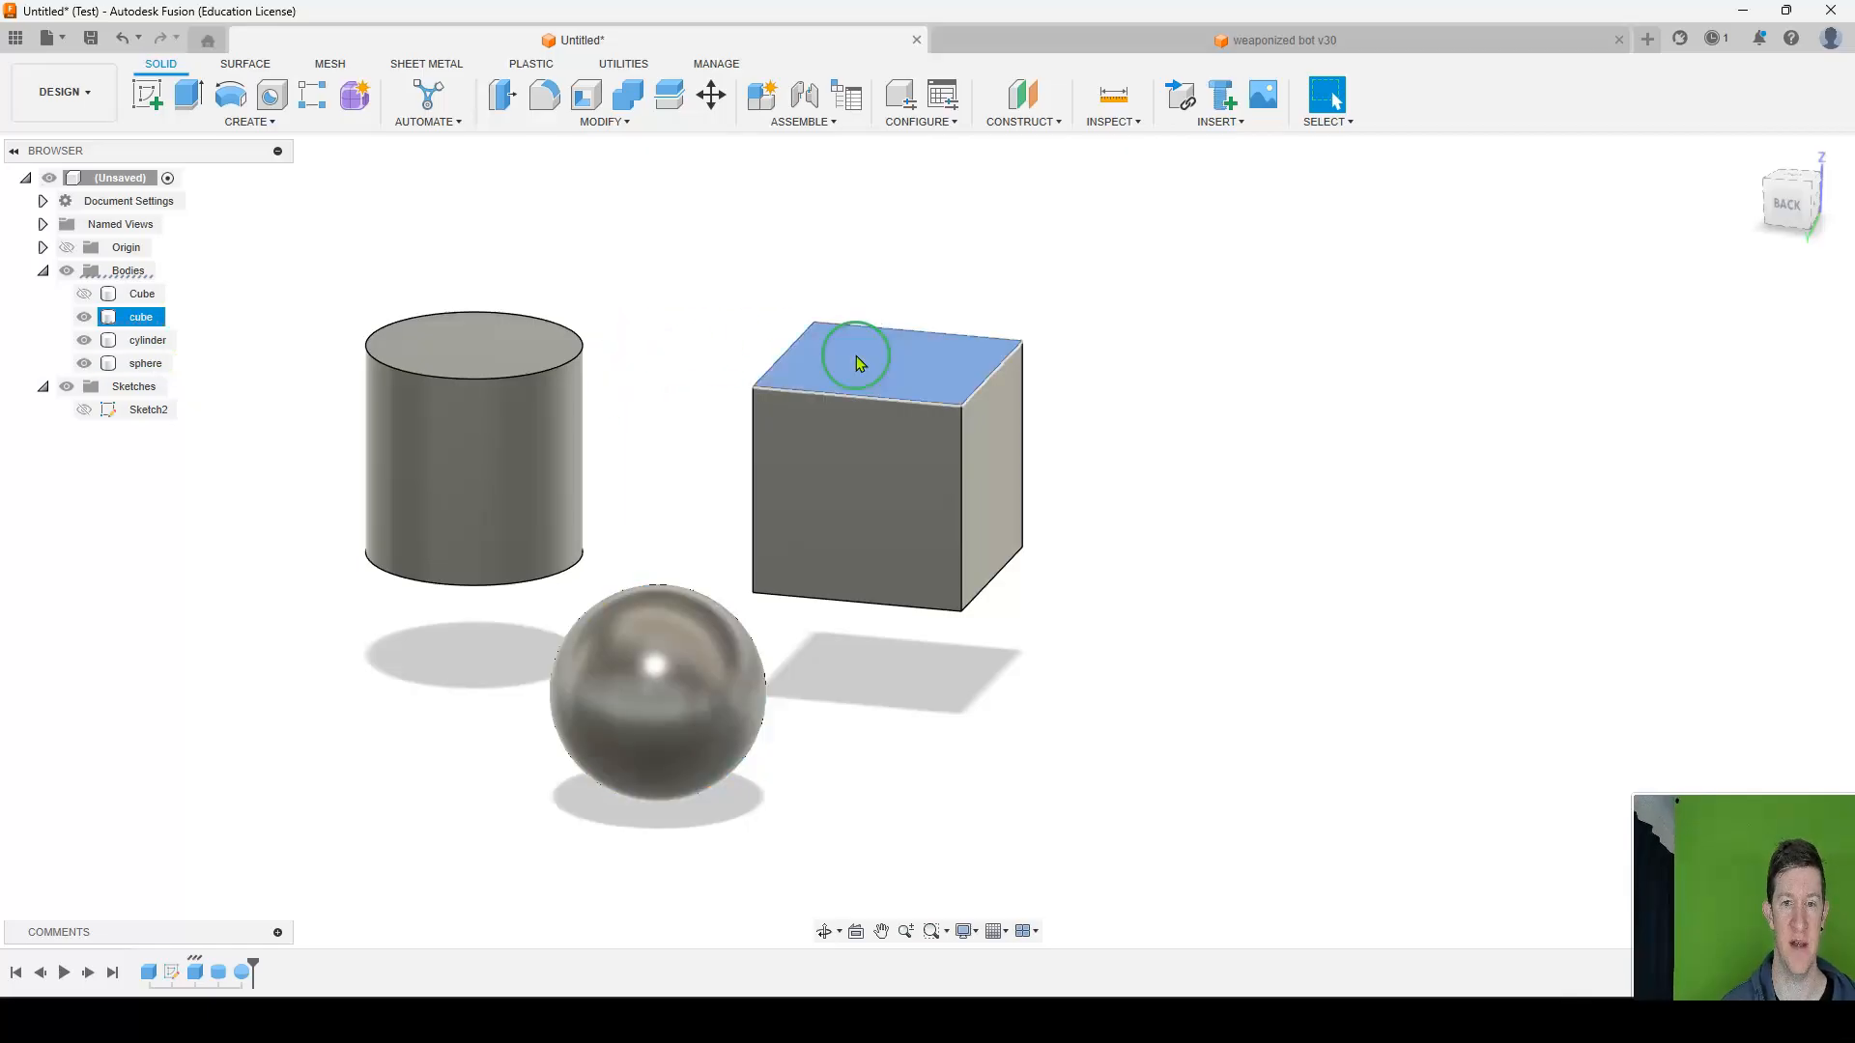
click(164, 309)
click(605, 123)
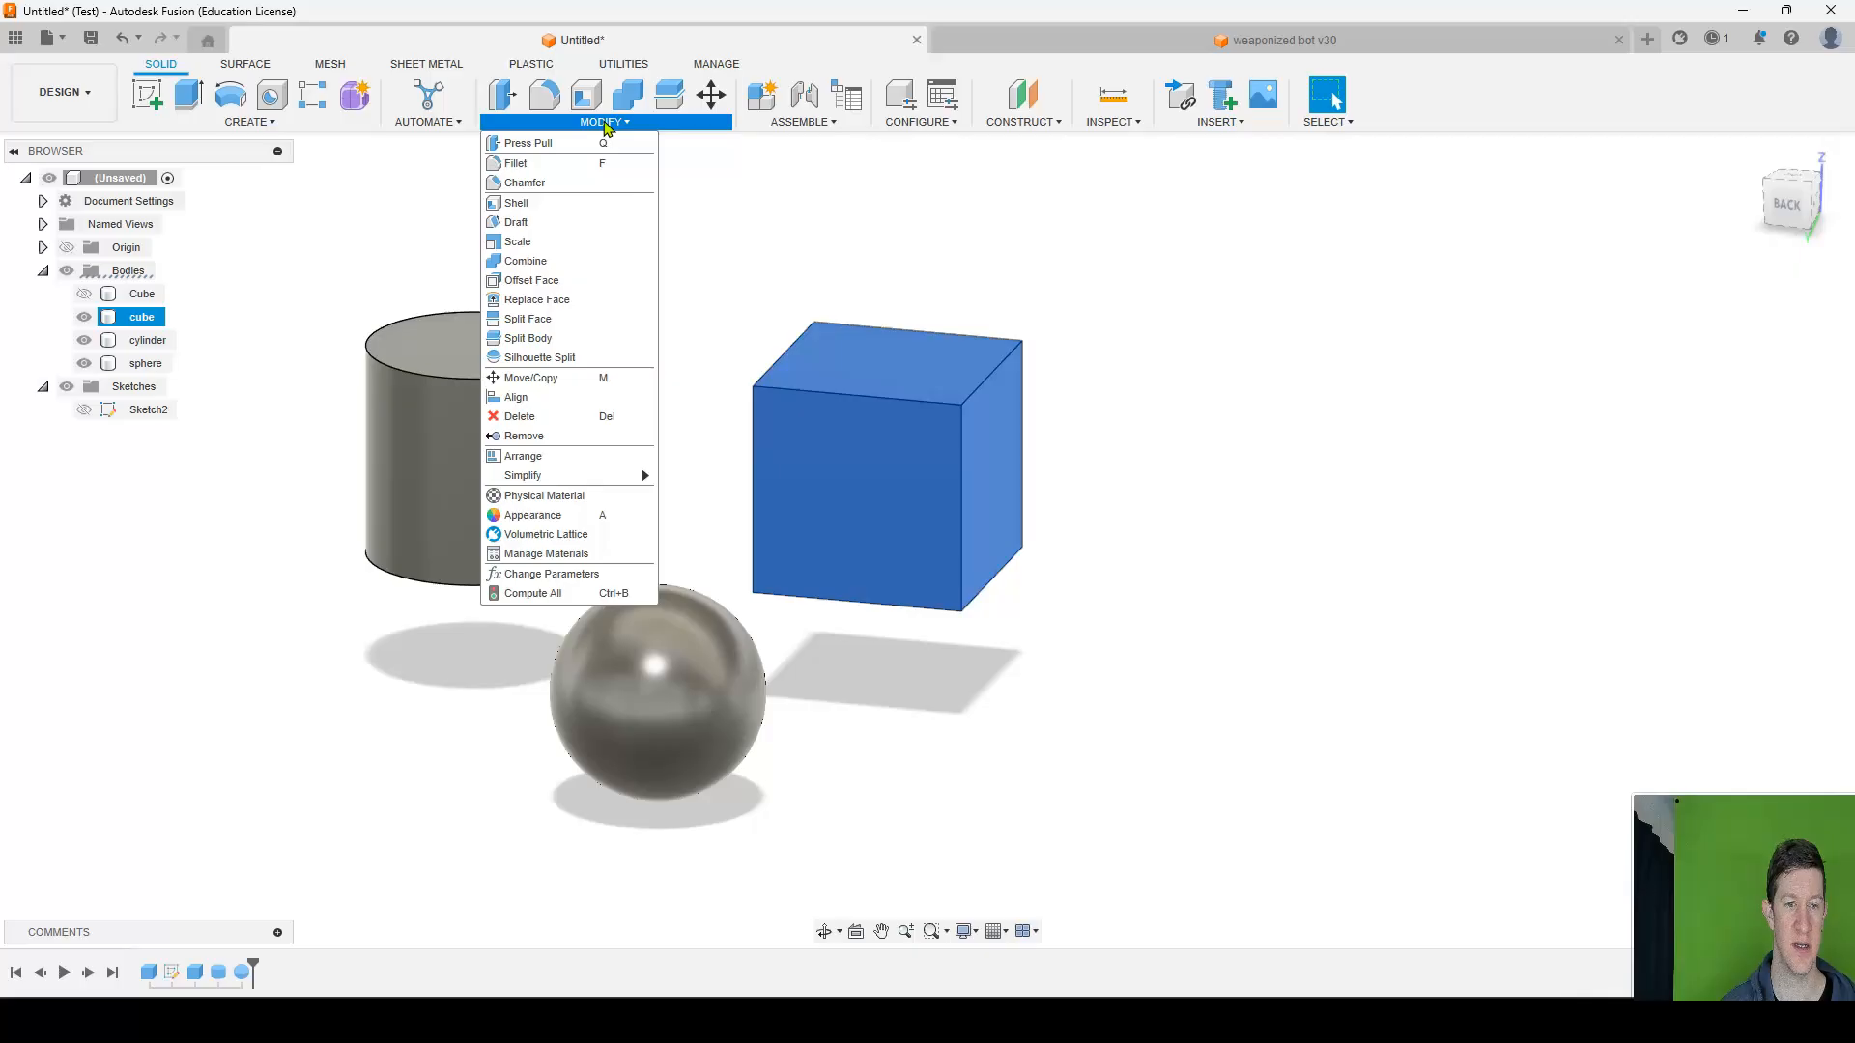
click(710, 97)
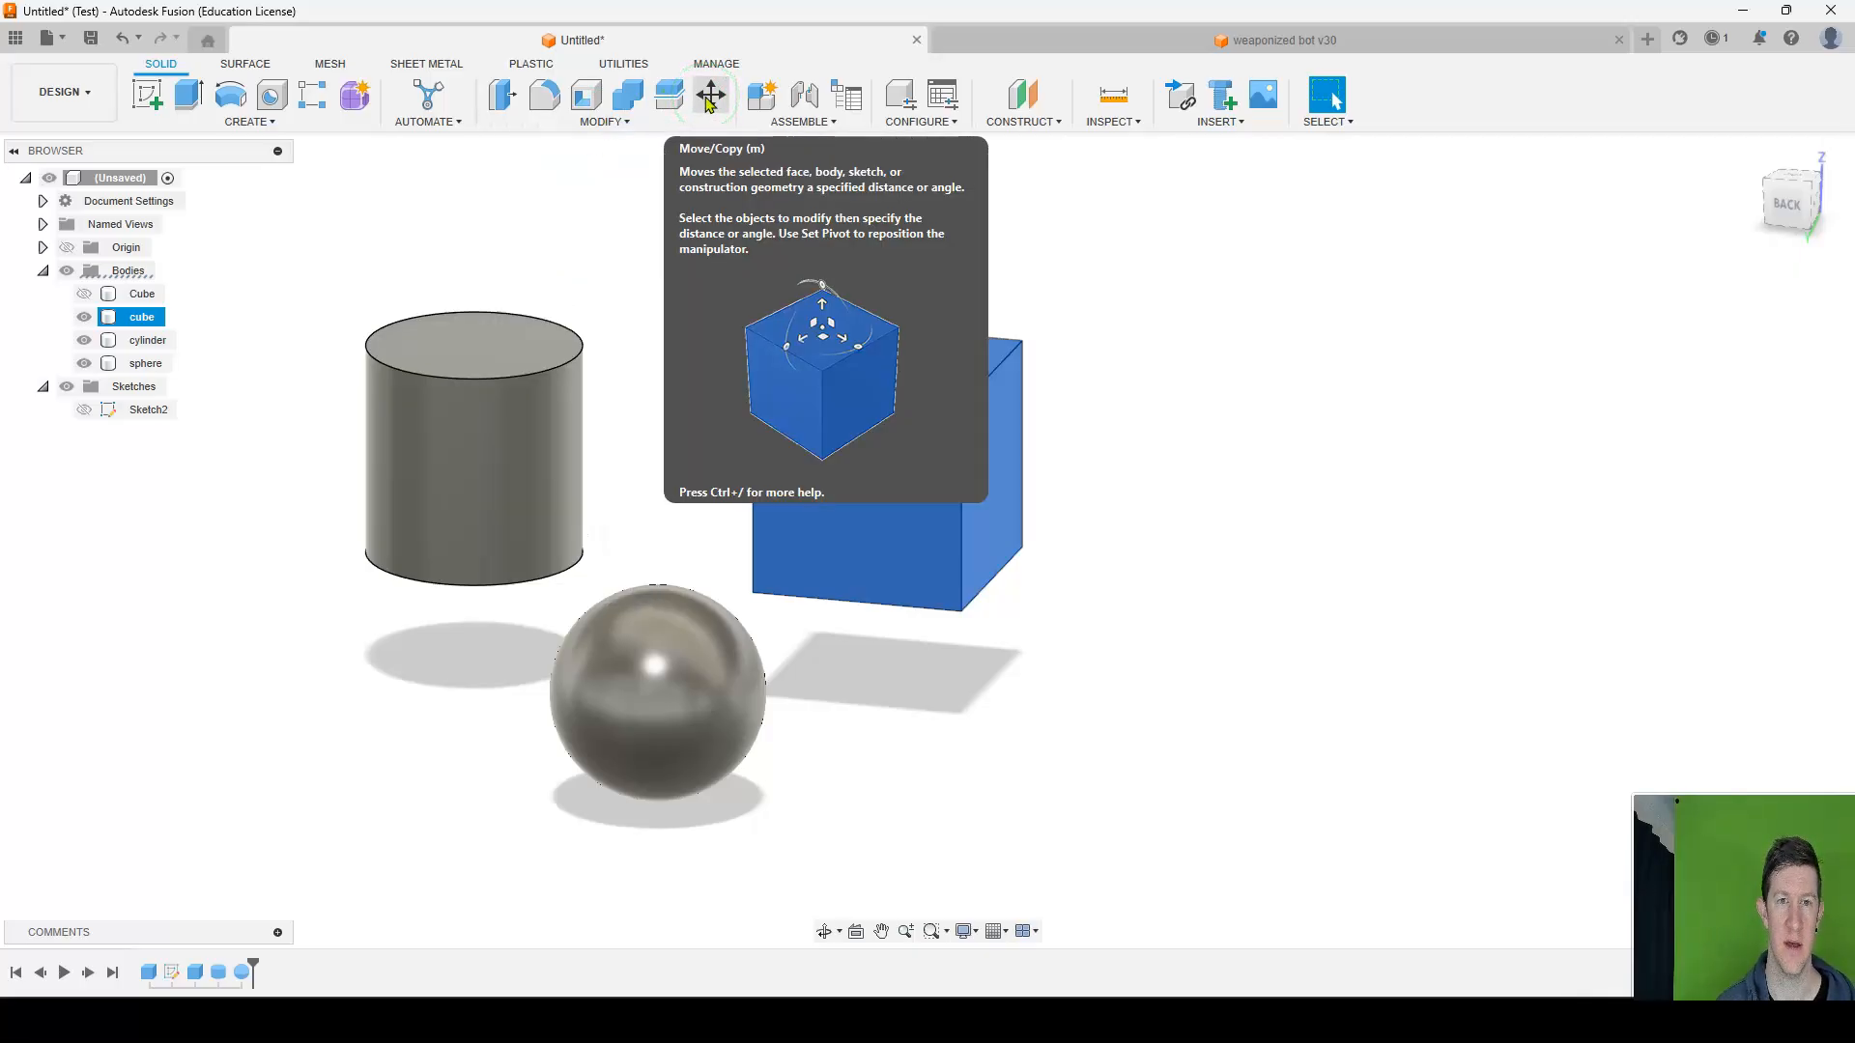
click(710, 96)
click(831, 359)
click(1077, 542)
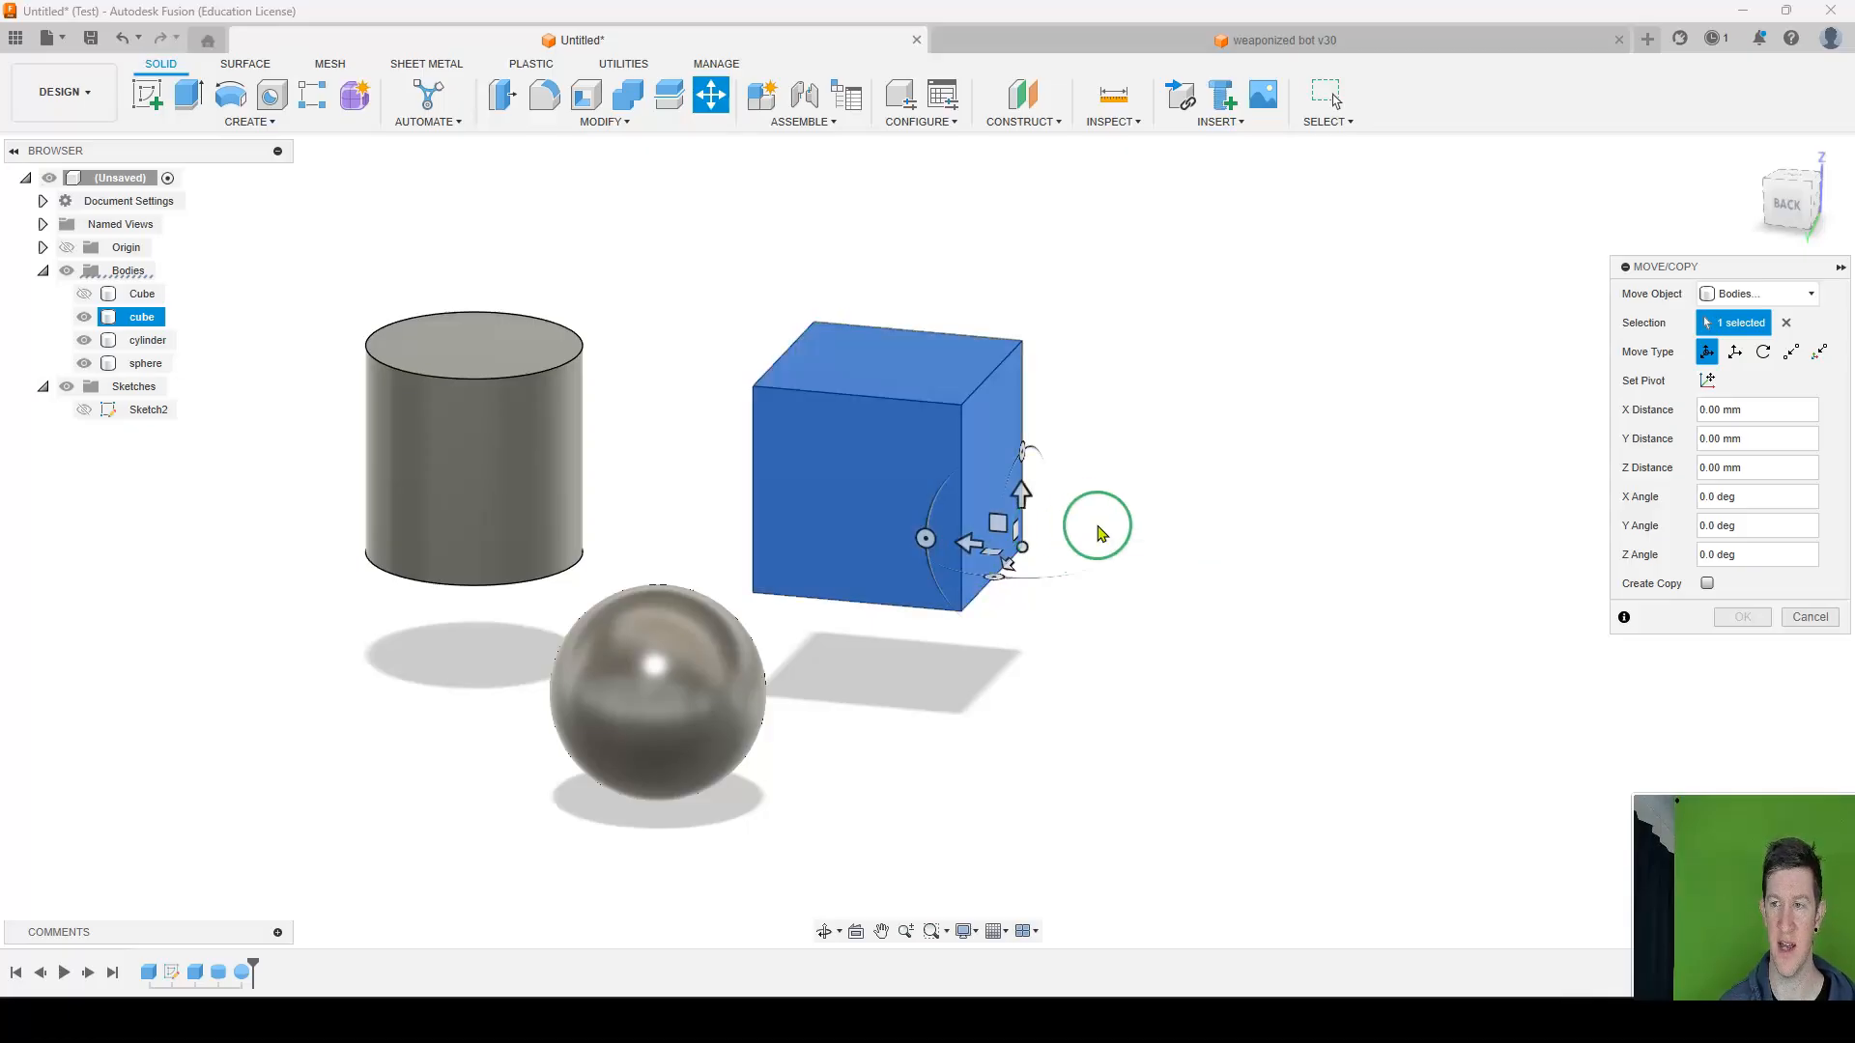
key(Escape)
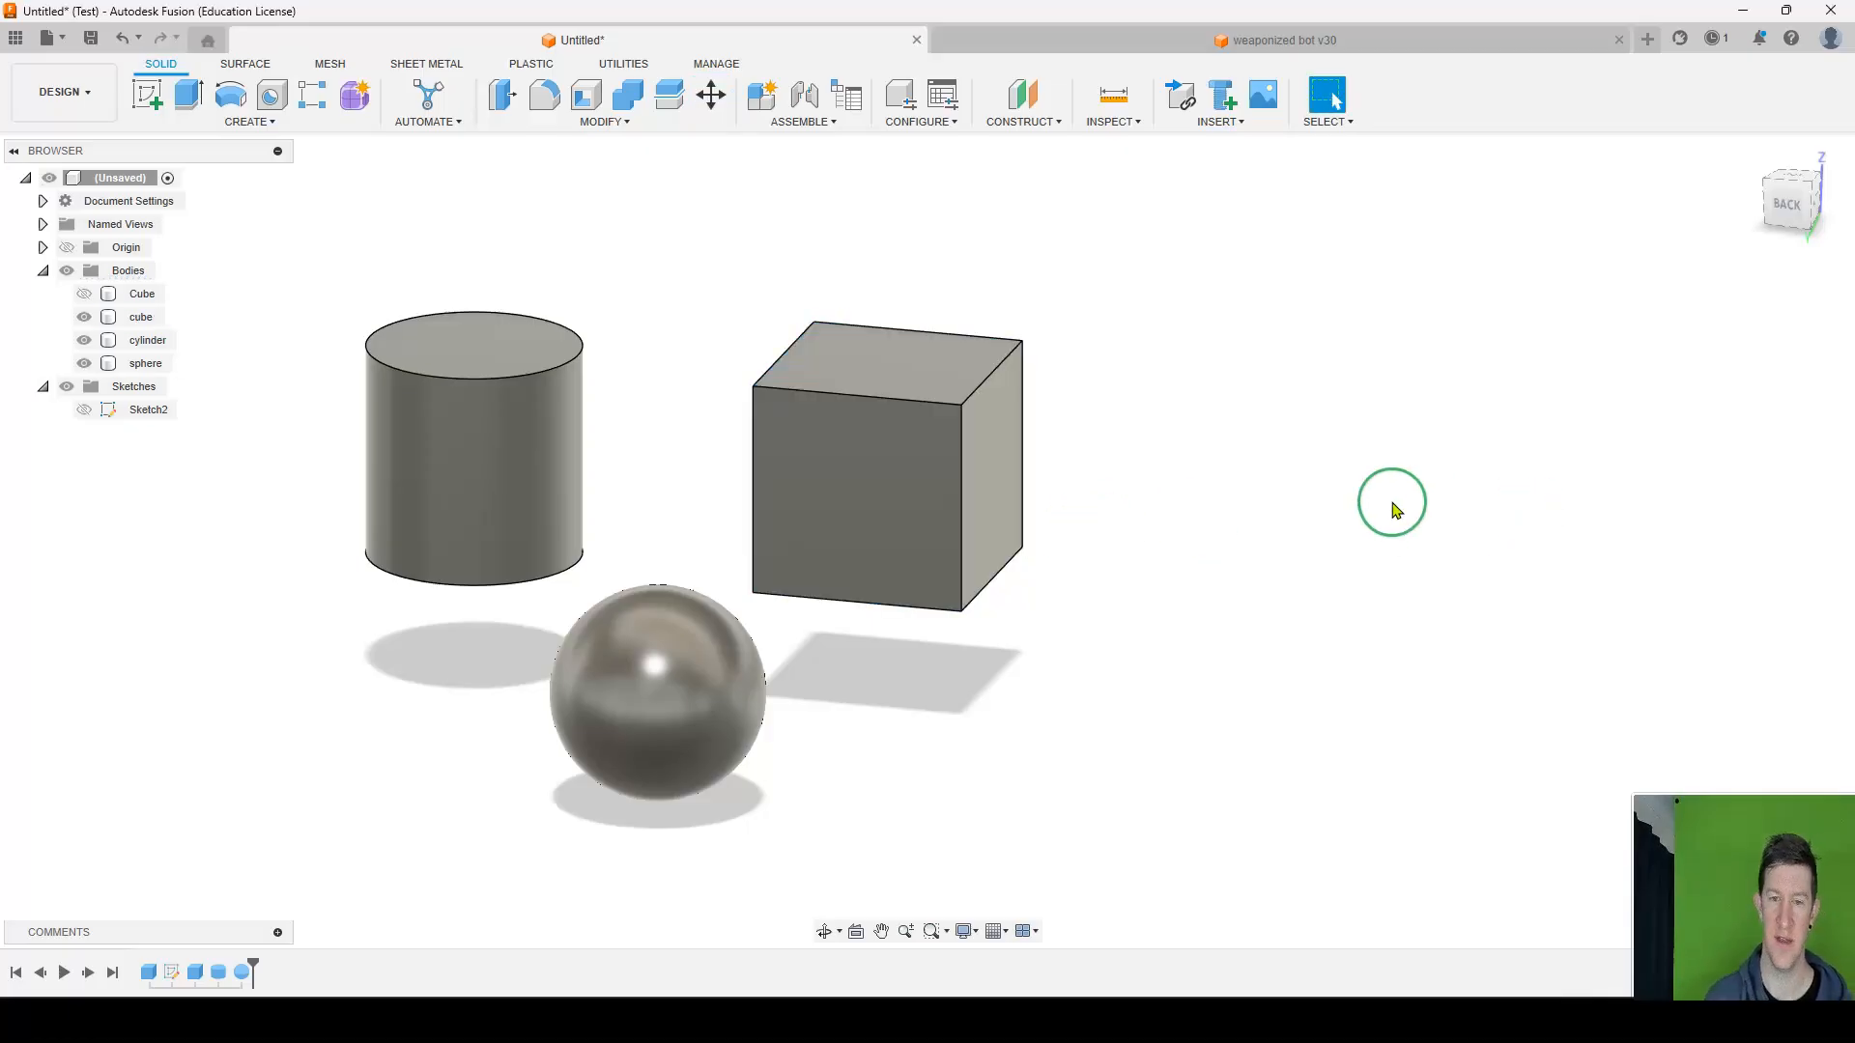
Use Move/Copy on the cube body to shift it 5 mm along the X axis.
click(152, 319)
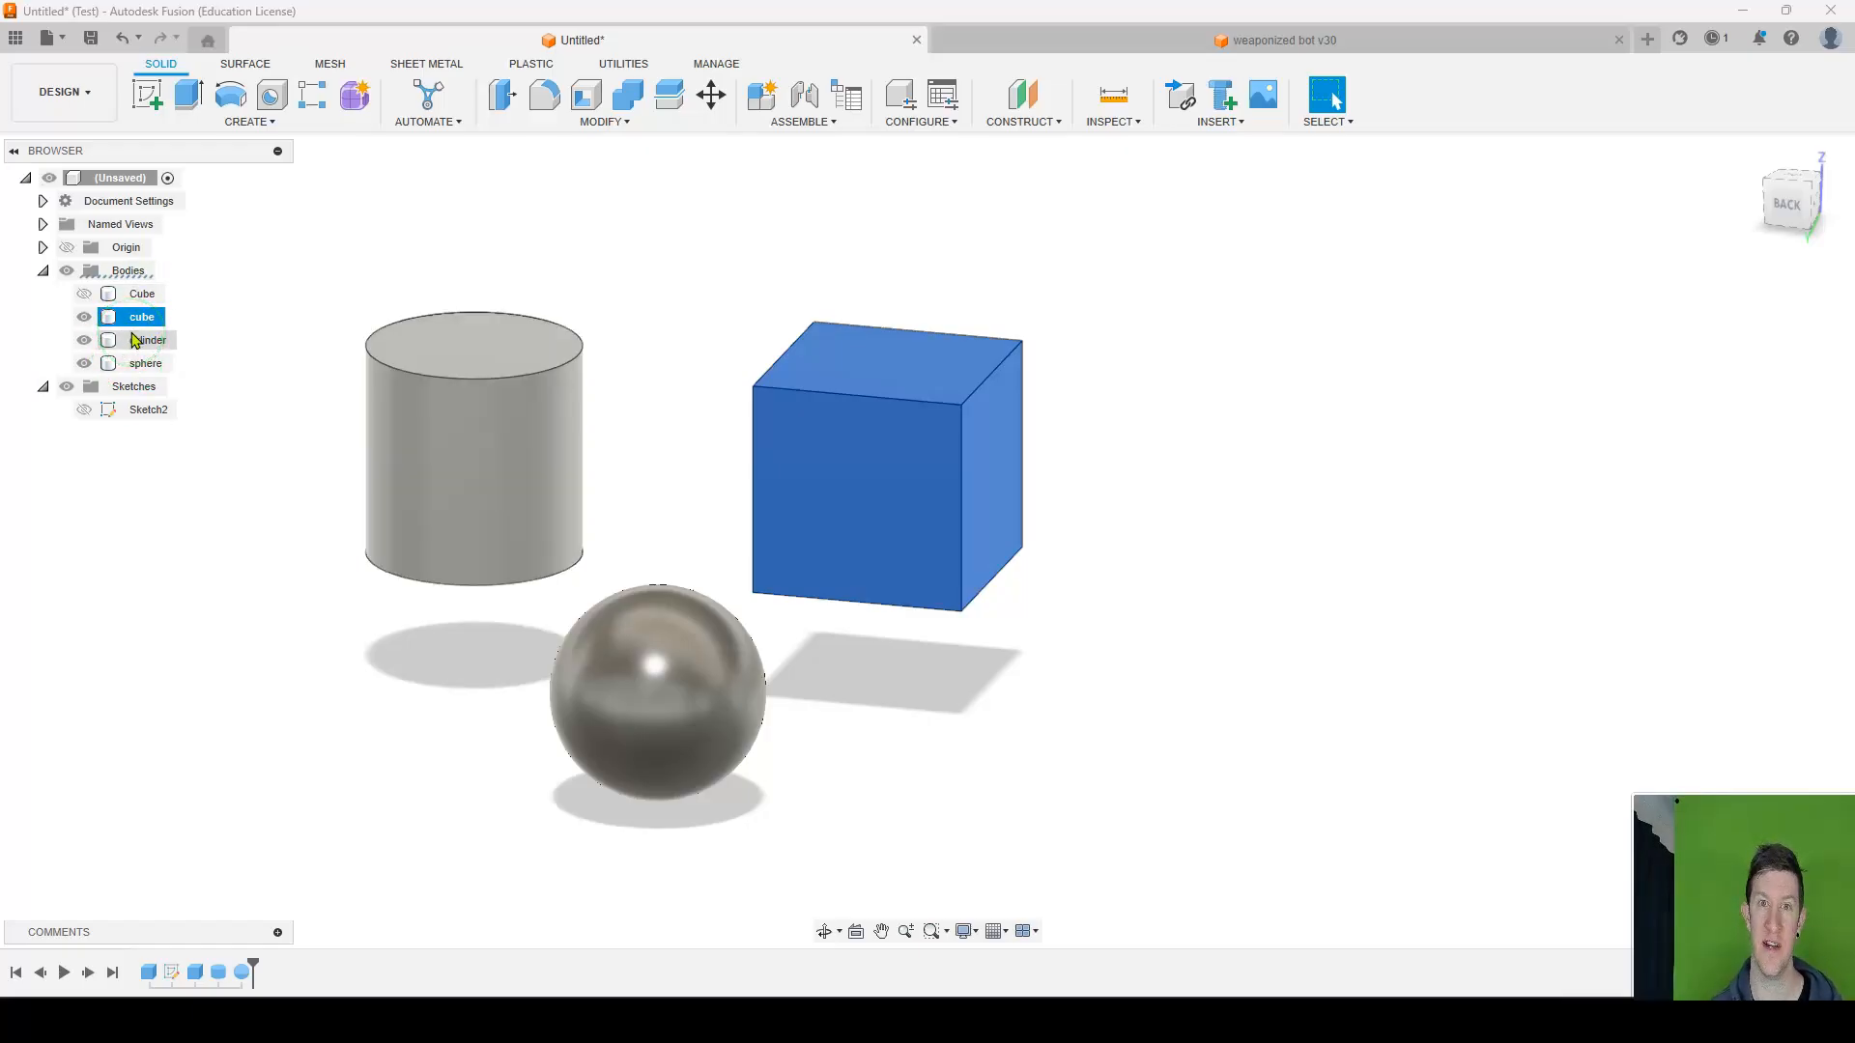
key(m)
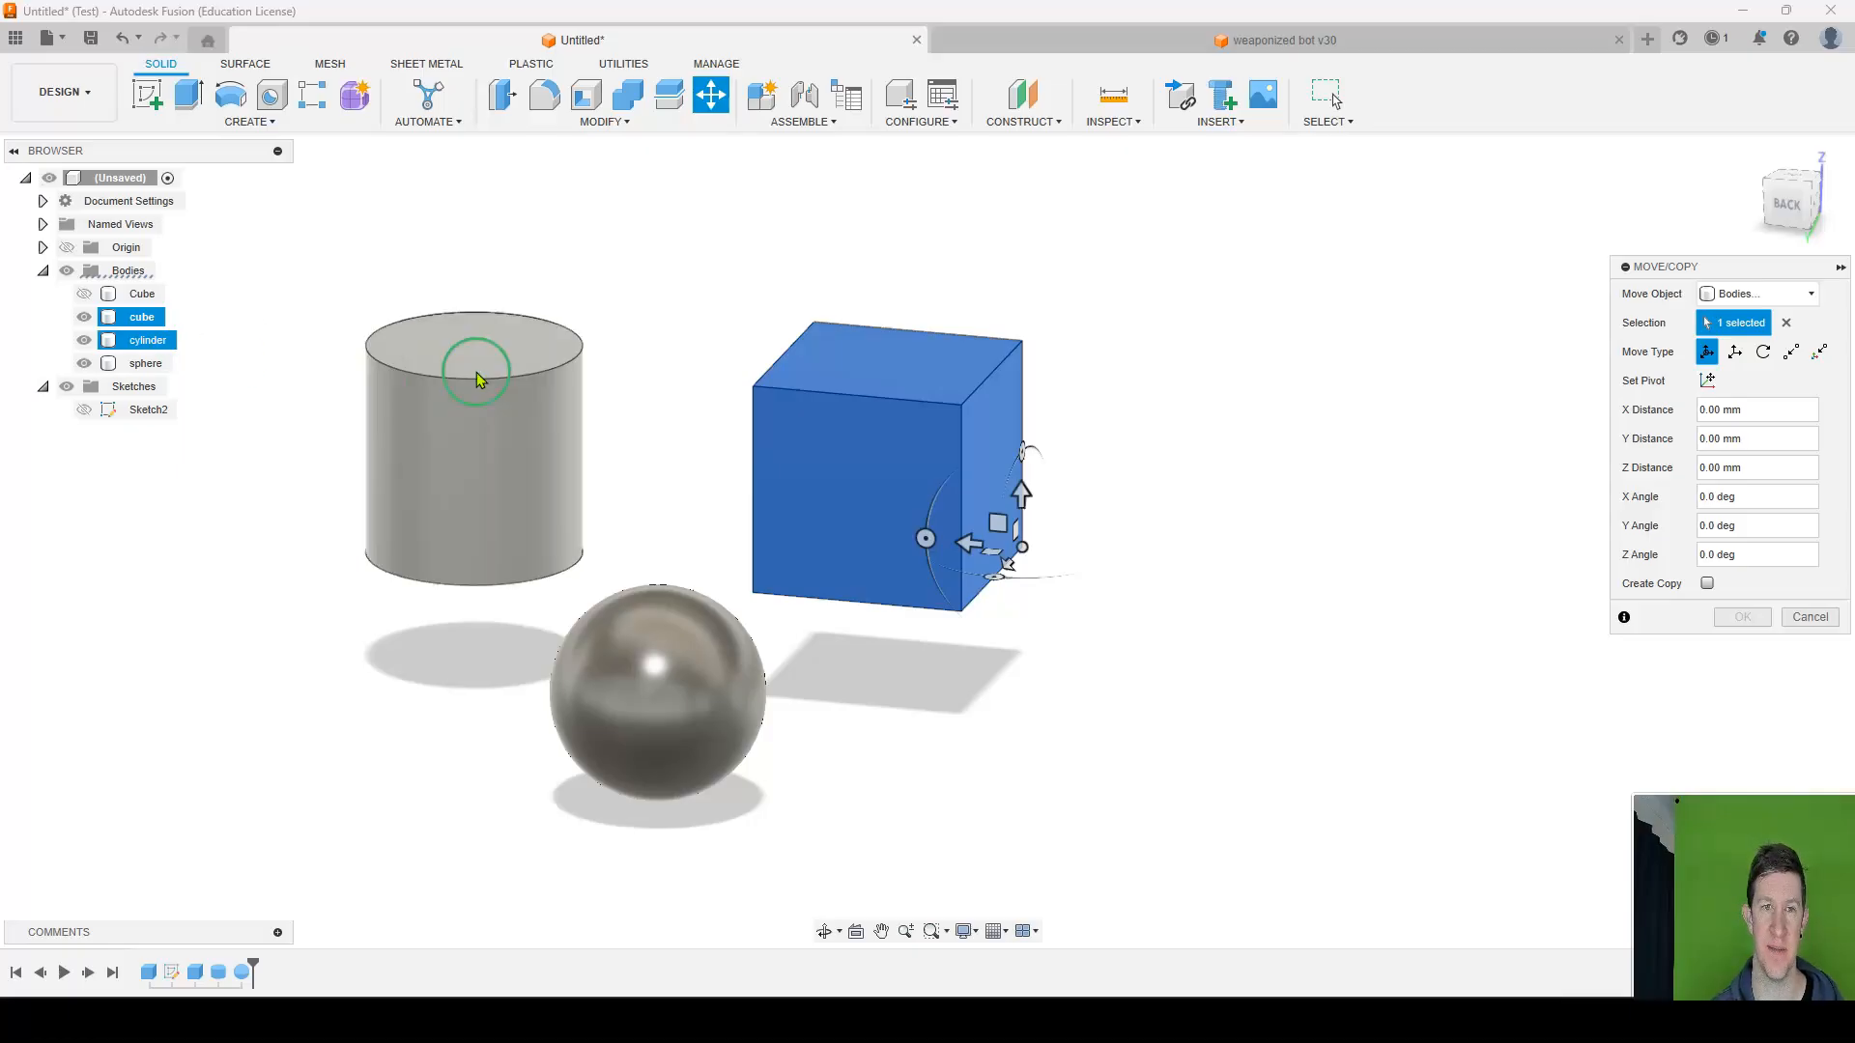
shift+middle_drag(1143, 455, 973, 431)
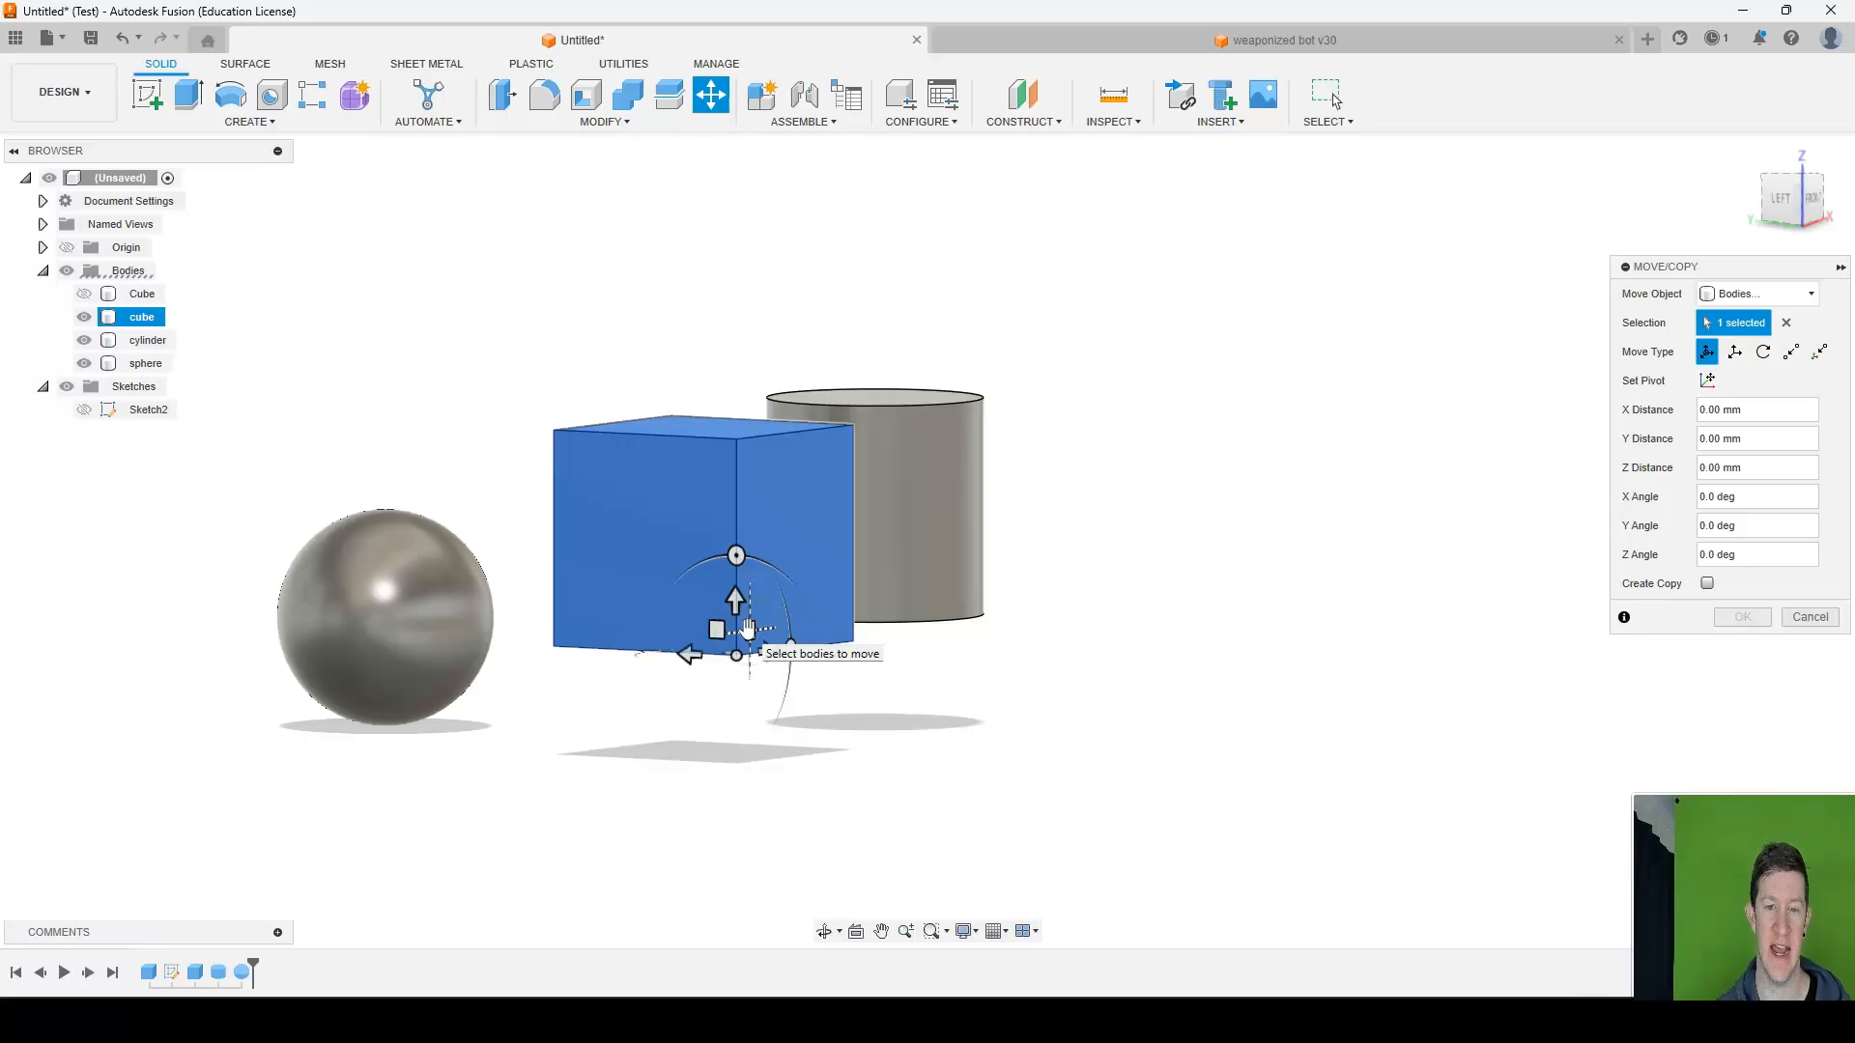
shift+middle_drag(629, 418, 896, 623)
click(937, 667)
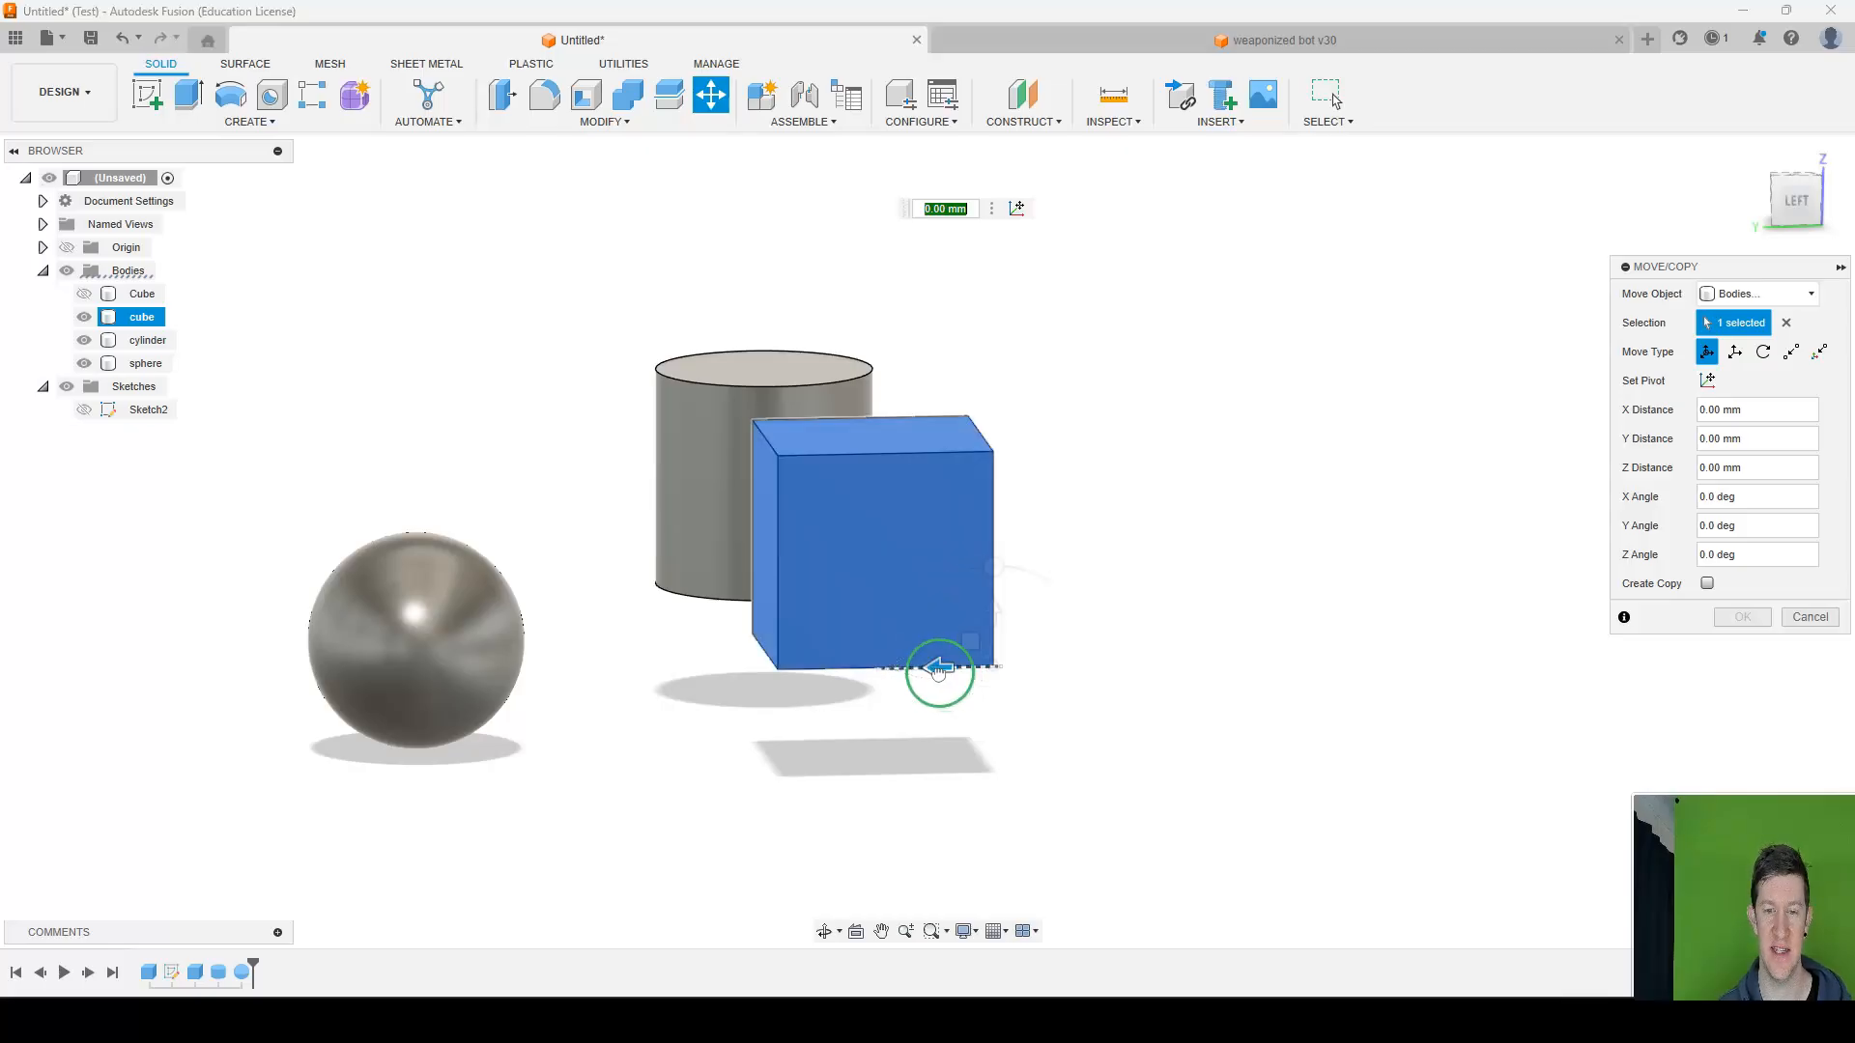
drag(937, 669, 973, 526)
mouse_move(973, 526)
shift+middle_down()
mouse_move(1110, 530)
mouse_move(996, 524)
shift+middle_up()
mouse_move(356, 575)
mouse_down()
mouse_move(662, 580)
mouse_move(368, 593)
mouse_up()
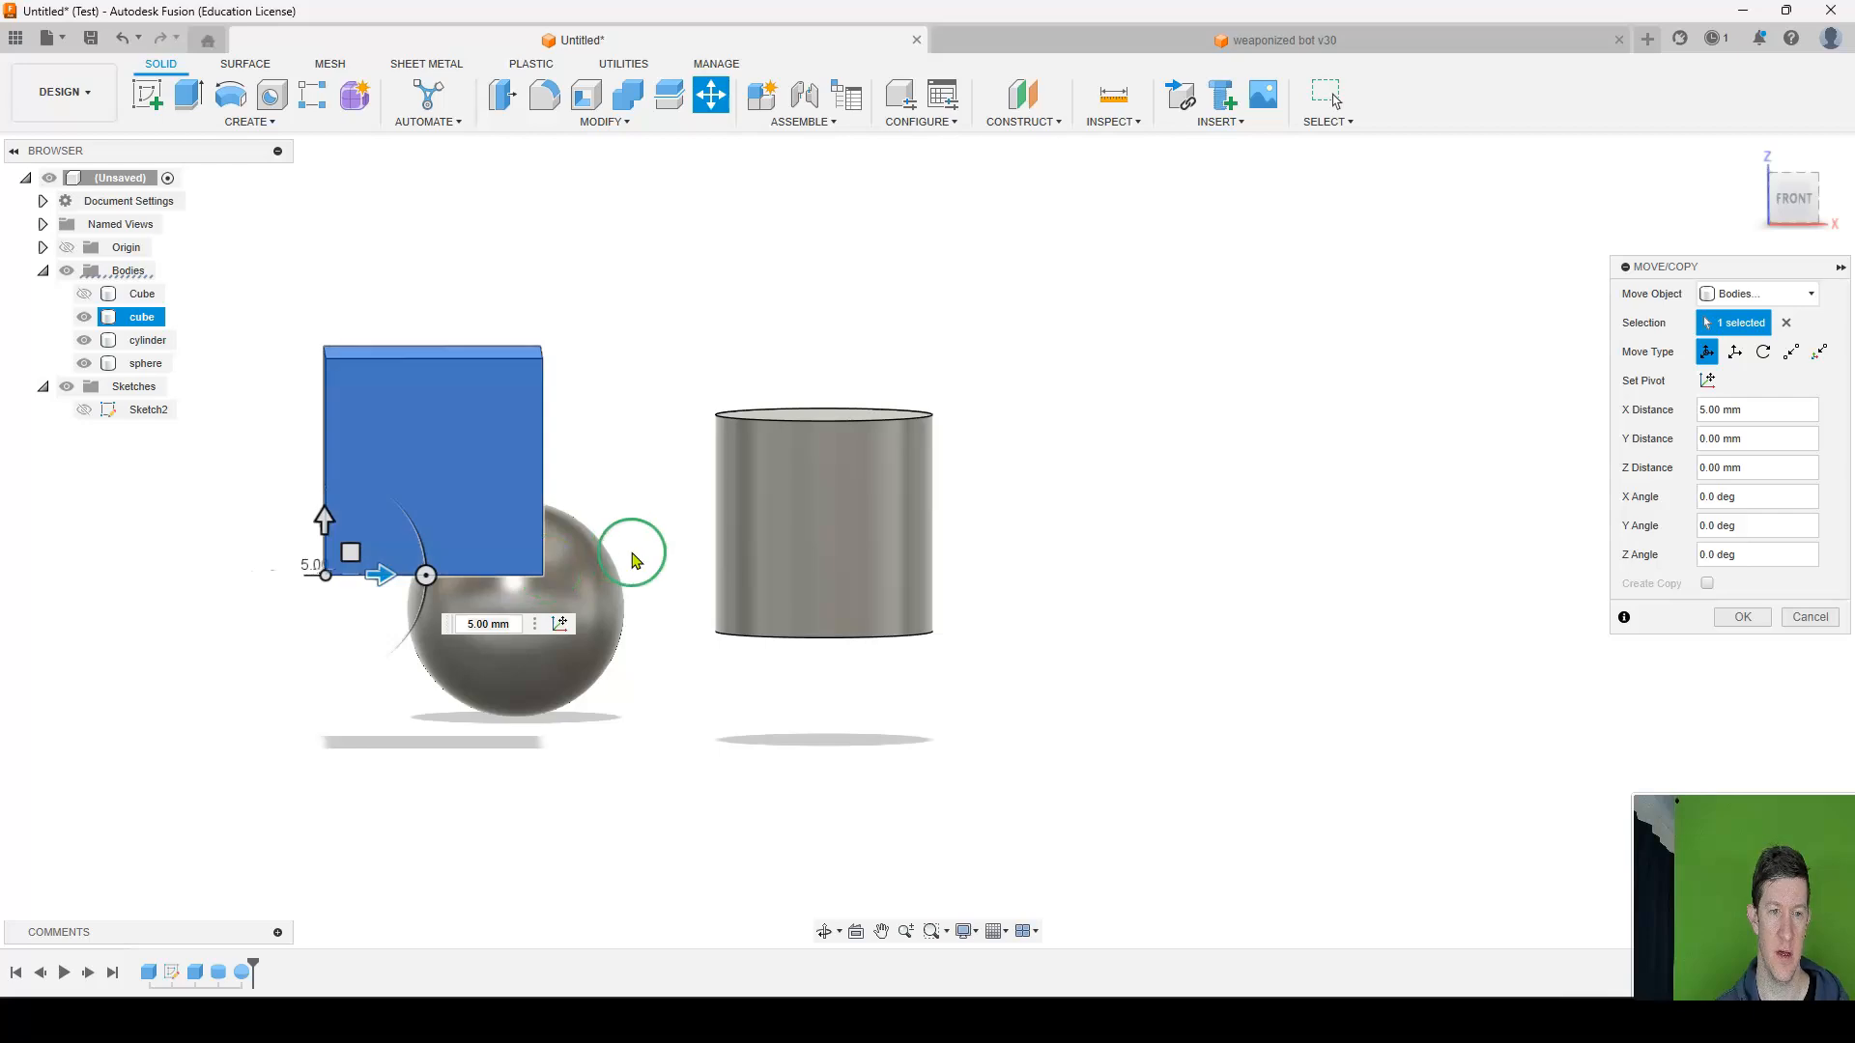
Try rotating the cube 45 degrees about the Y axis, reset that angle to 0 and accept the move.
middle_drag(573, 480, 807, 502)
scroll(665, 597, up, 3)
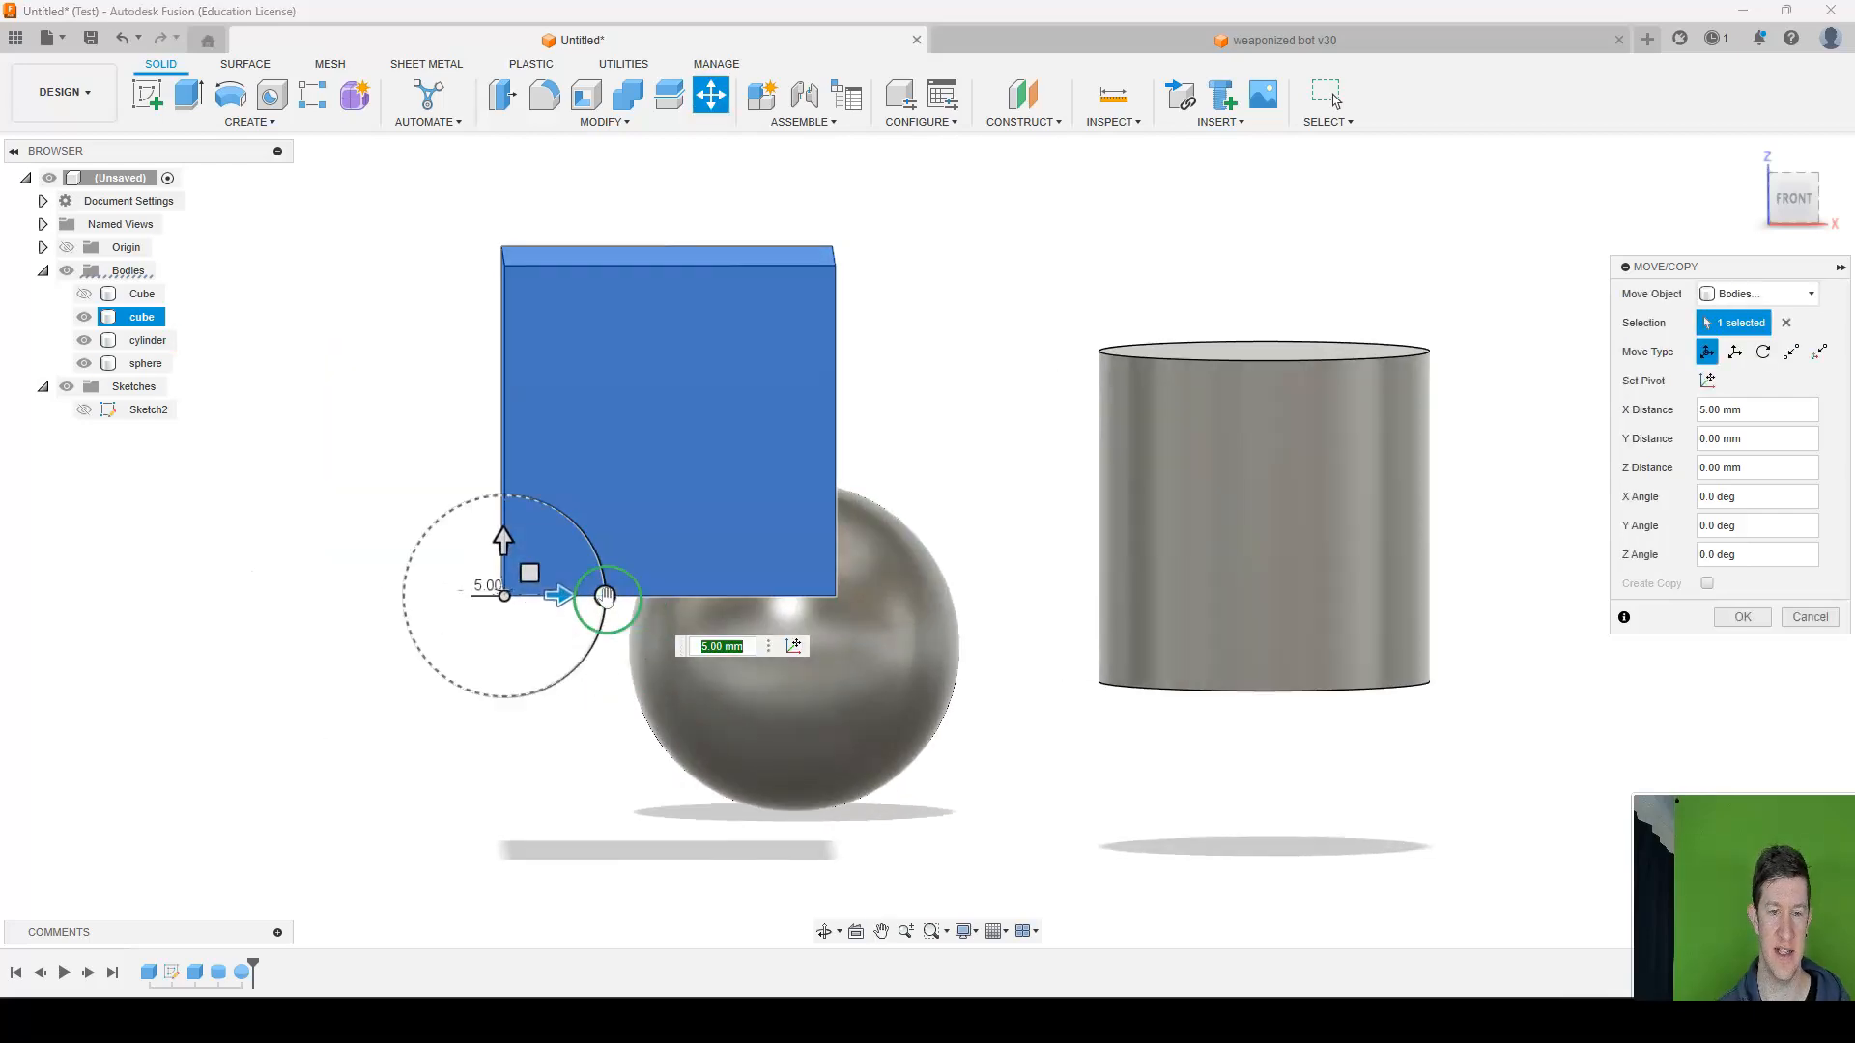
mouse_move(605, 597)
mouse_down()
mouse_move(541, 520)
mouse_move(576, 526)
mouse_move(623, 596)
mouse_move(560, 506)
mouse_move(607, 611)
mouse_move(522, 496)
mouse_move(604, 580)
mouse_move(508, 501)
mouse_move(611, 541)
mouse_move(604, 587)
mouse_move(621, 592)
mouse_up()
shift+middle_drag(502, 497, 649, 510)
middle_drag(1093, 549, 877, 514)
mouse_move(1208, 543)
mouse_down()
mouse_move(1300, 567)
mouse_move(1271, 536)
mouse_move(1210, 543)
mouse_up()
shift+middle_drag(1098, 451, 998, 257)
drag(1002, 644, 837, 582)
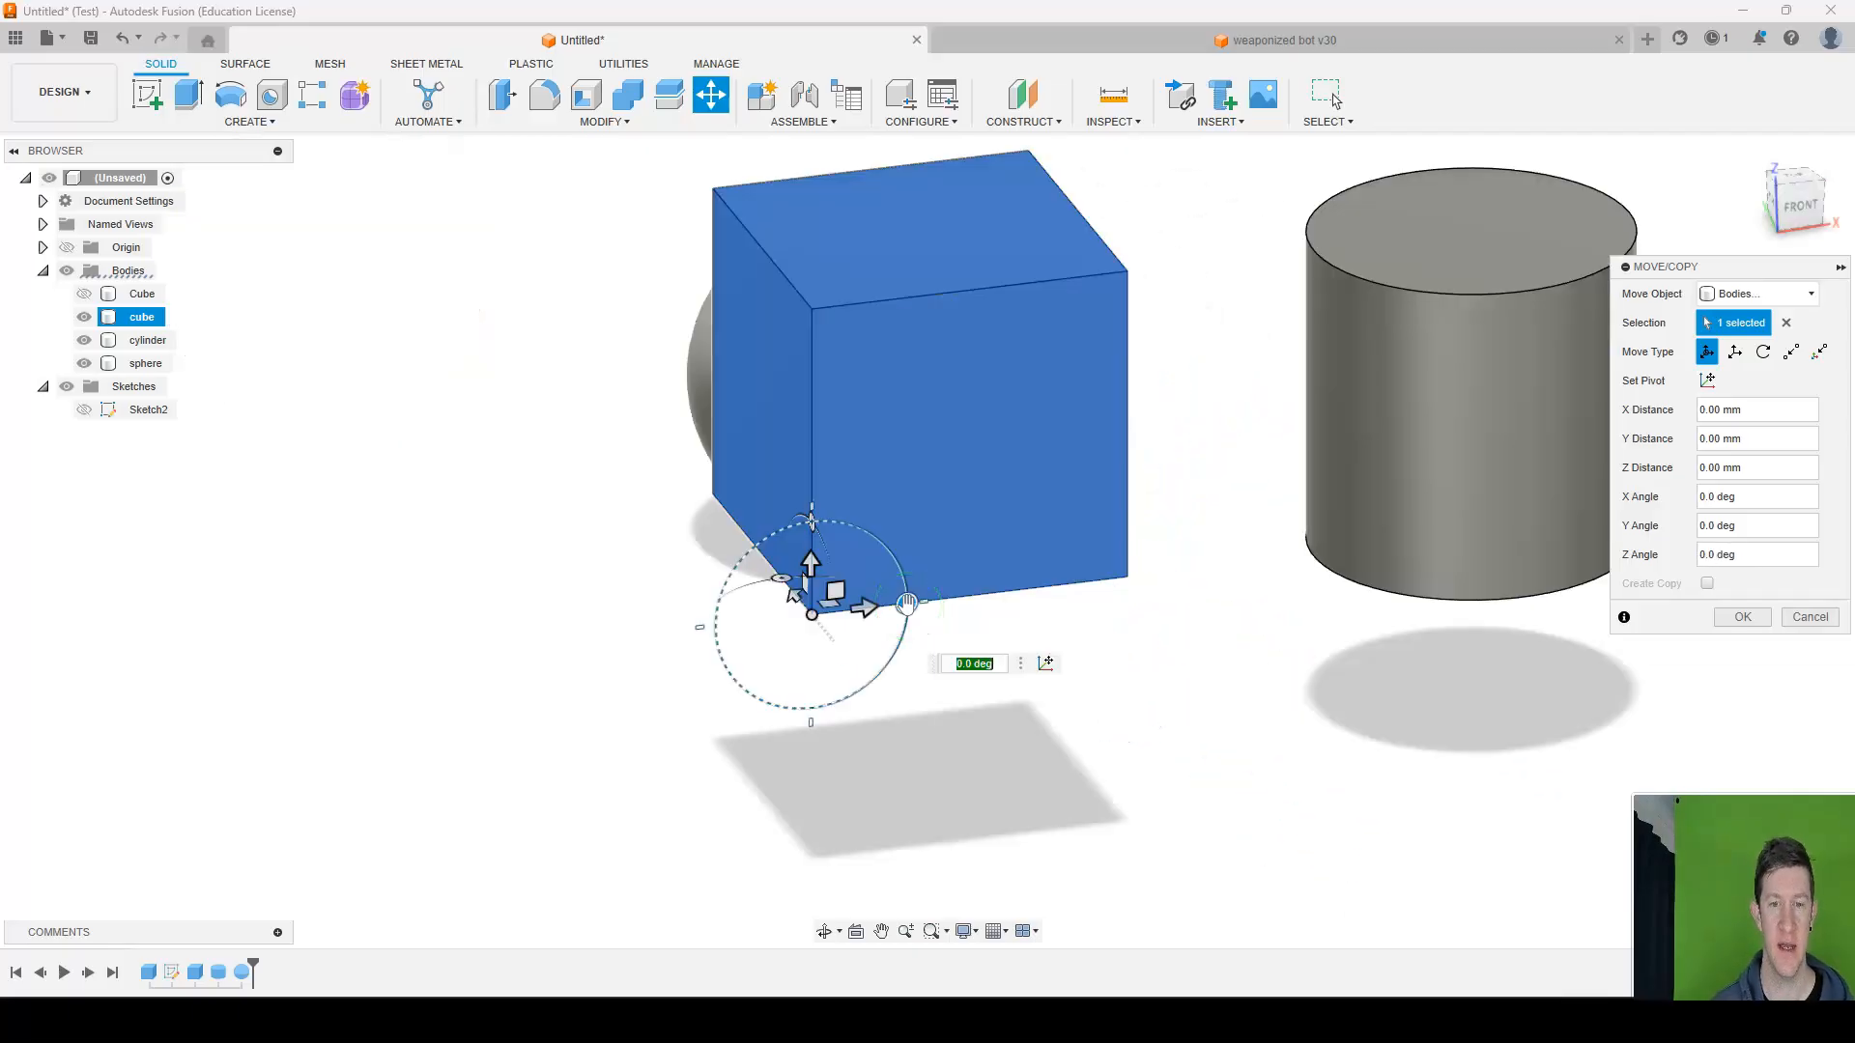
mouse_move(907, 603)
mouse_down()
mouse_move(911, 625)
mouse_move(914, 605)
mouse_up()
click(914, 605)
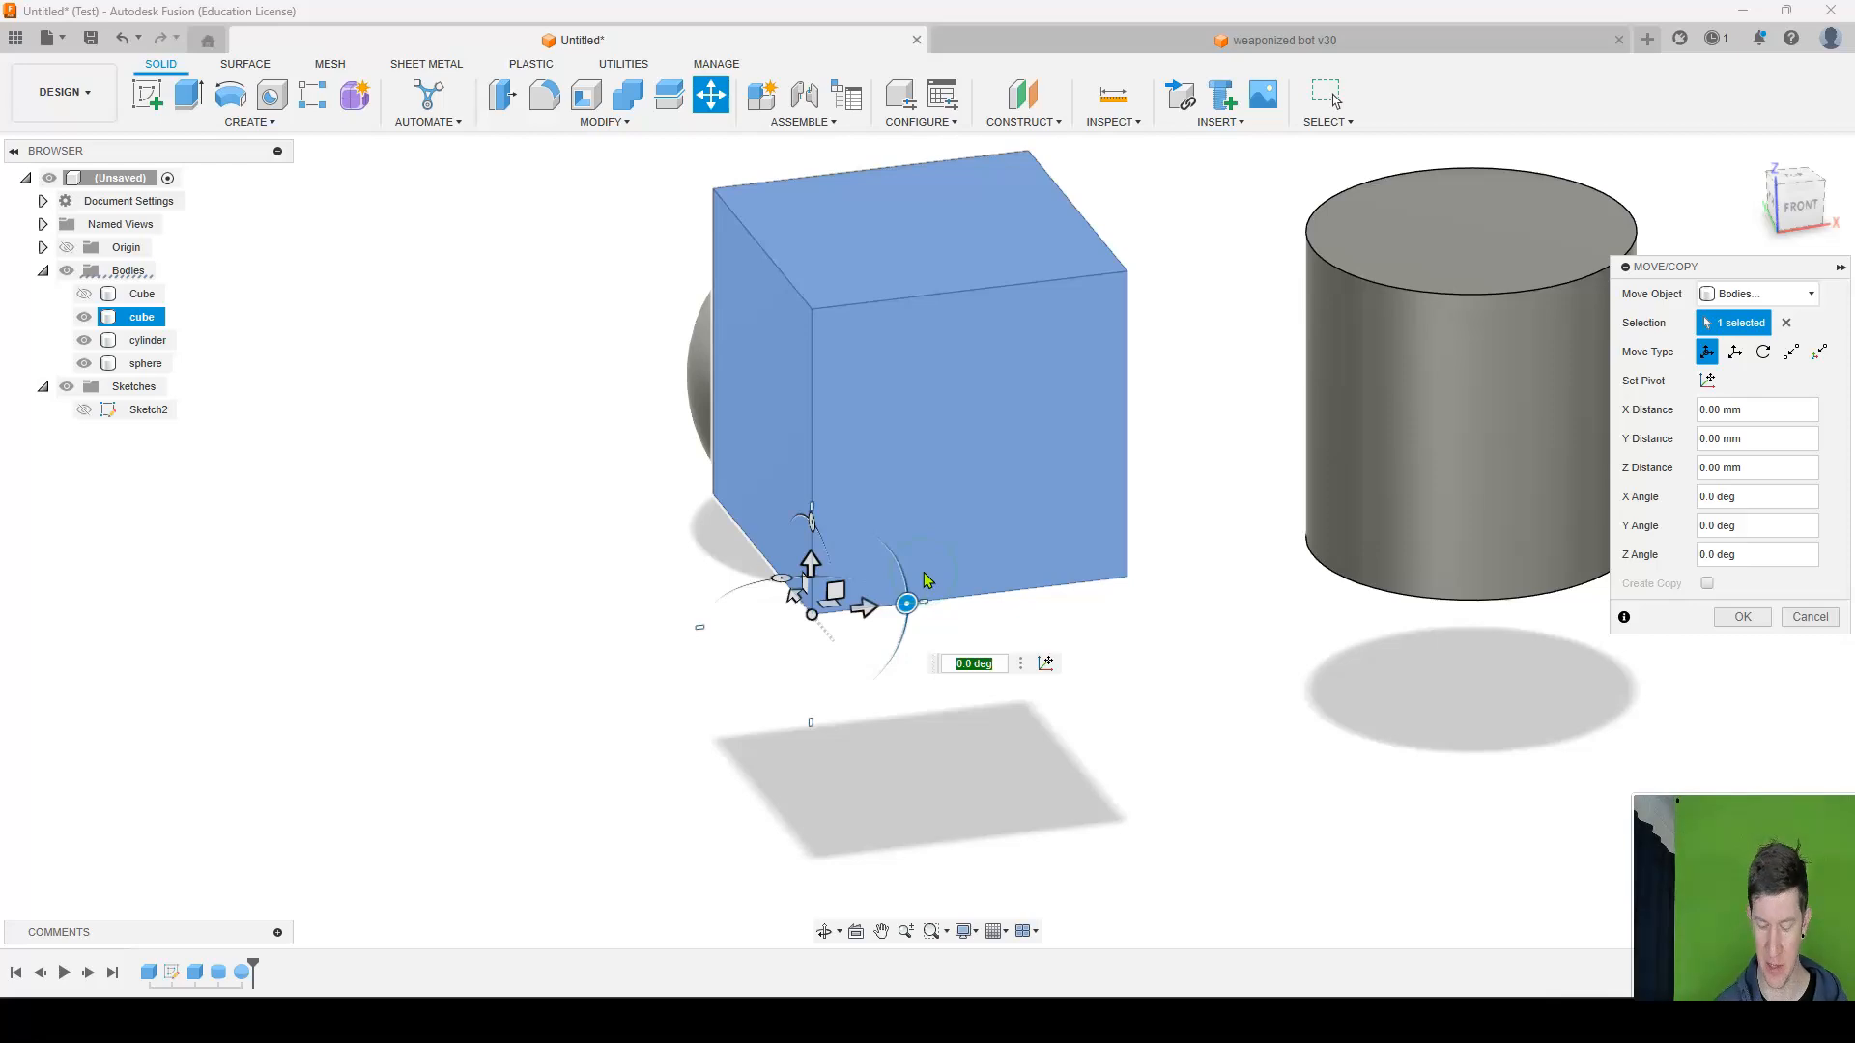
key(Return)
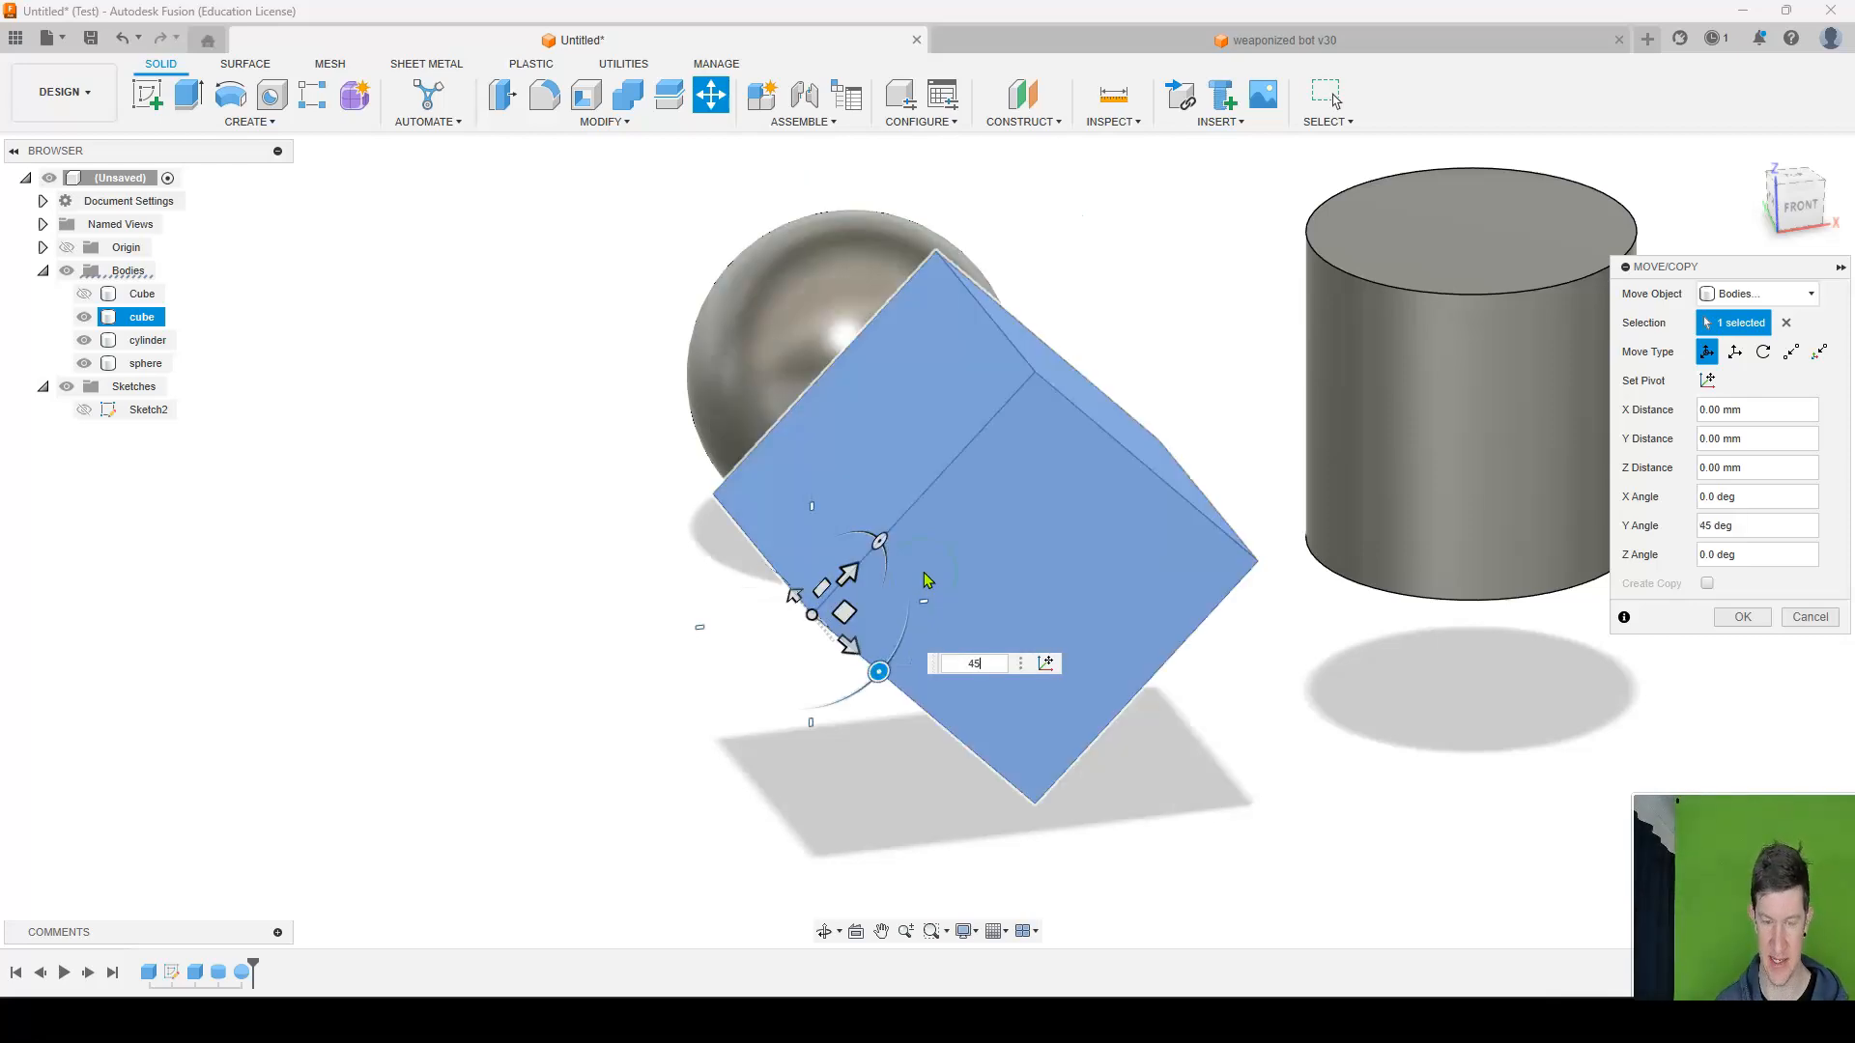
text(0)
key(Return)
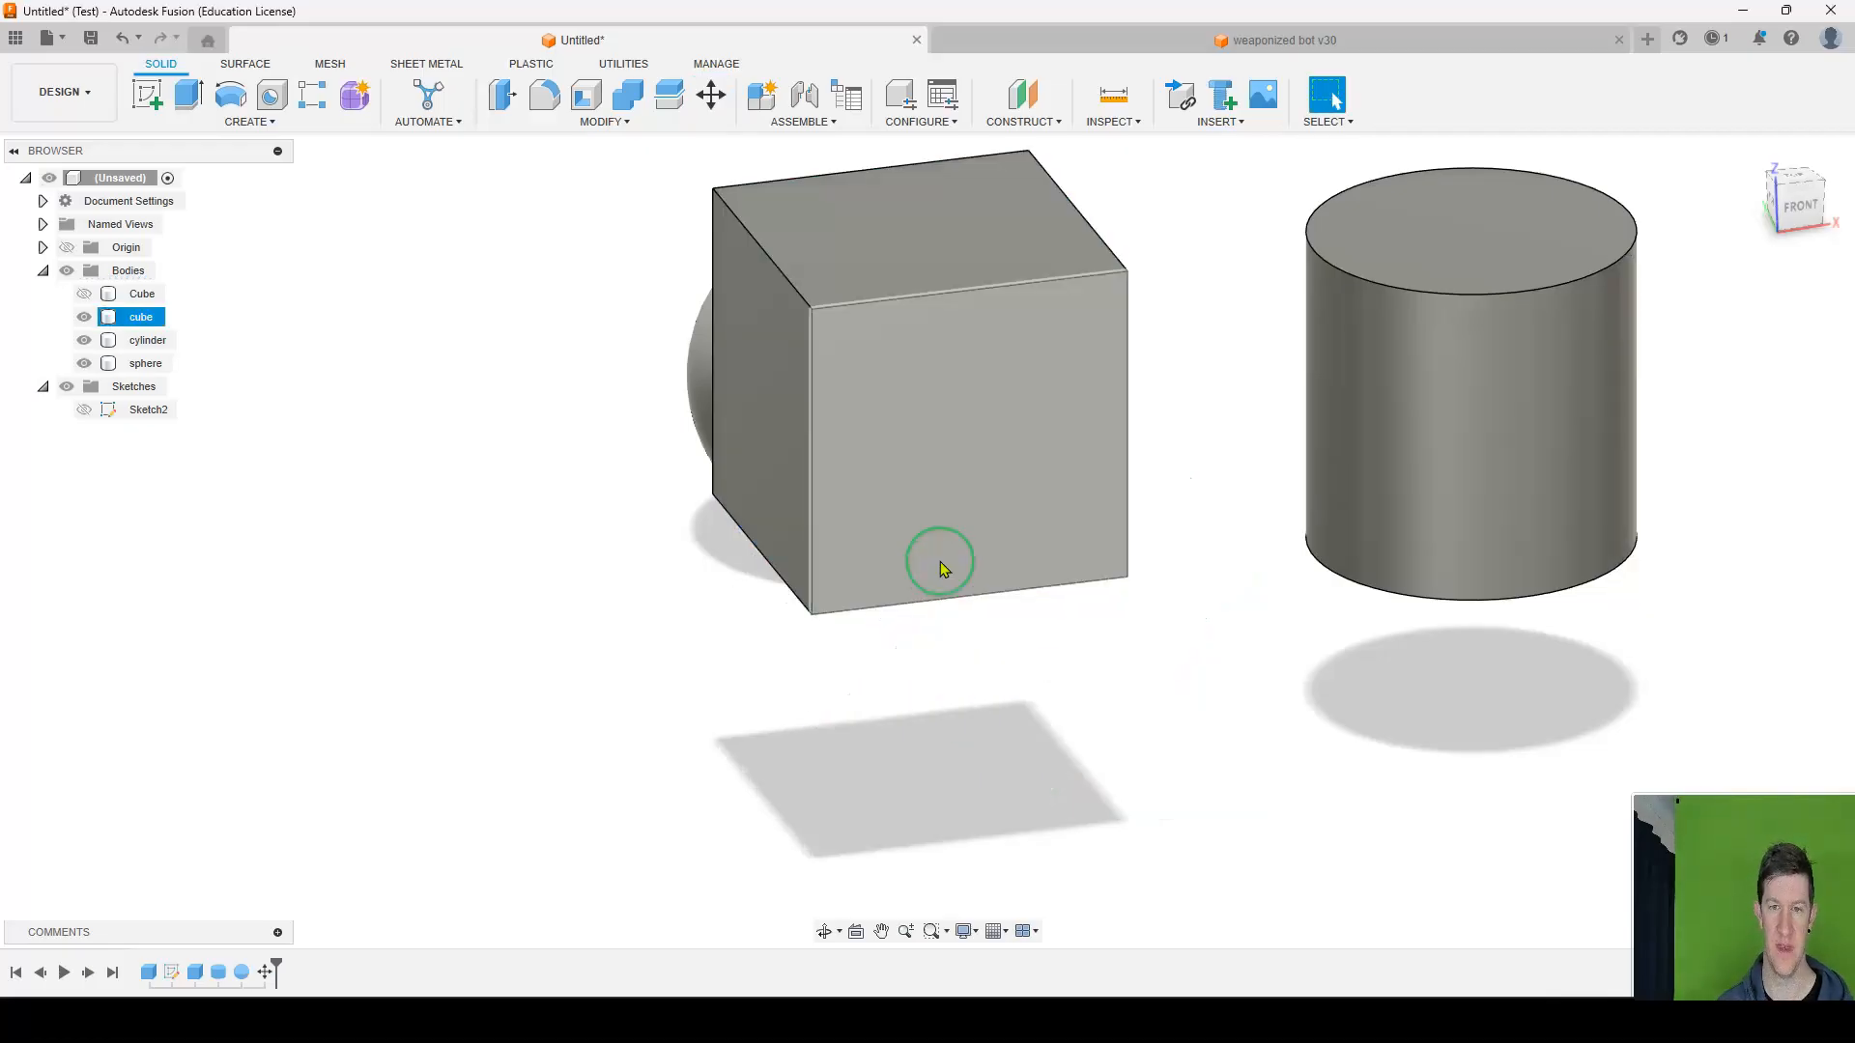
Move the sphere body up 25 mm along the Z axis.
scroll(928, 405, down, 3)
shift+middle_drag(1323, 387, 904, 409)
middle_drag(872, 325, 799, 485)
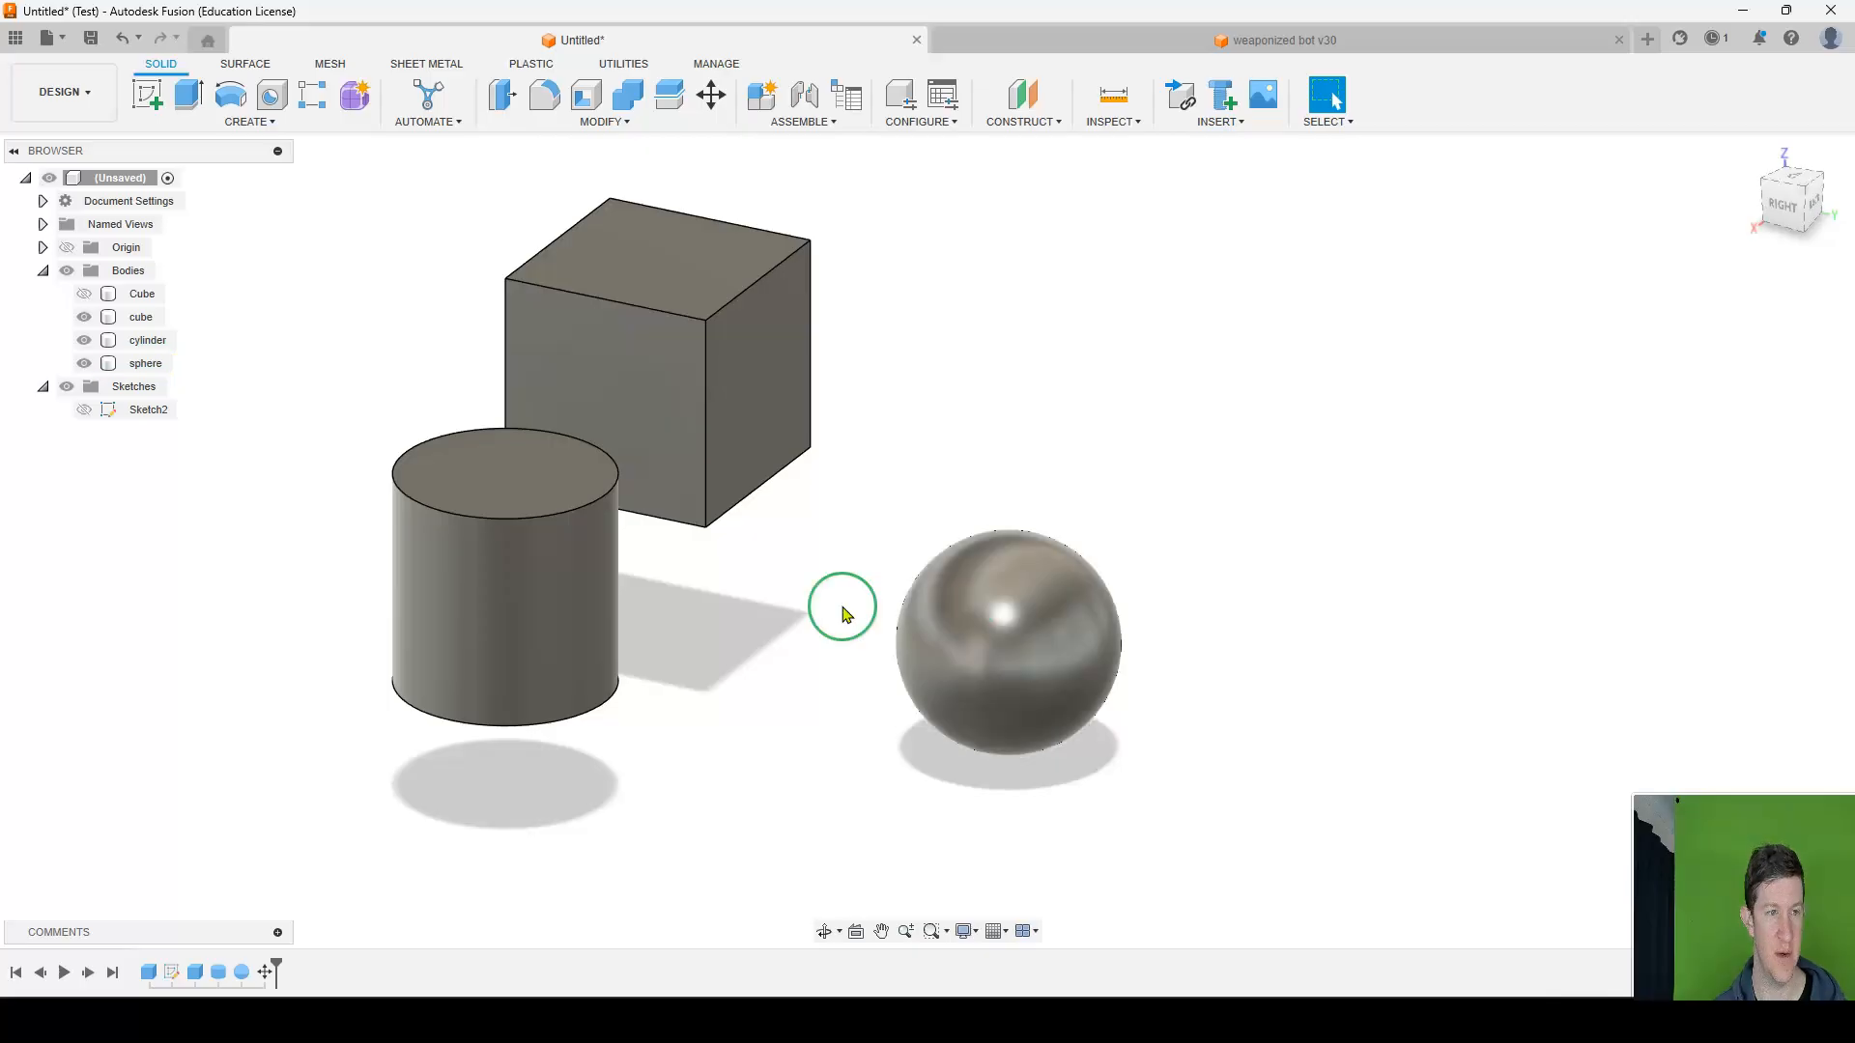
click(144, 367)
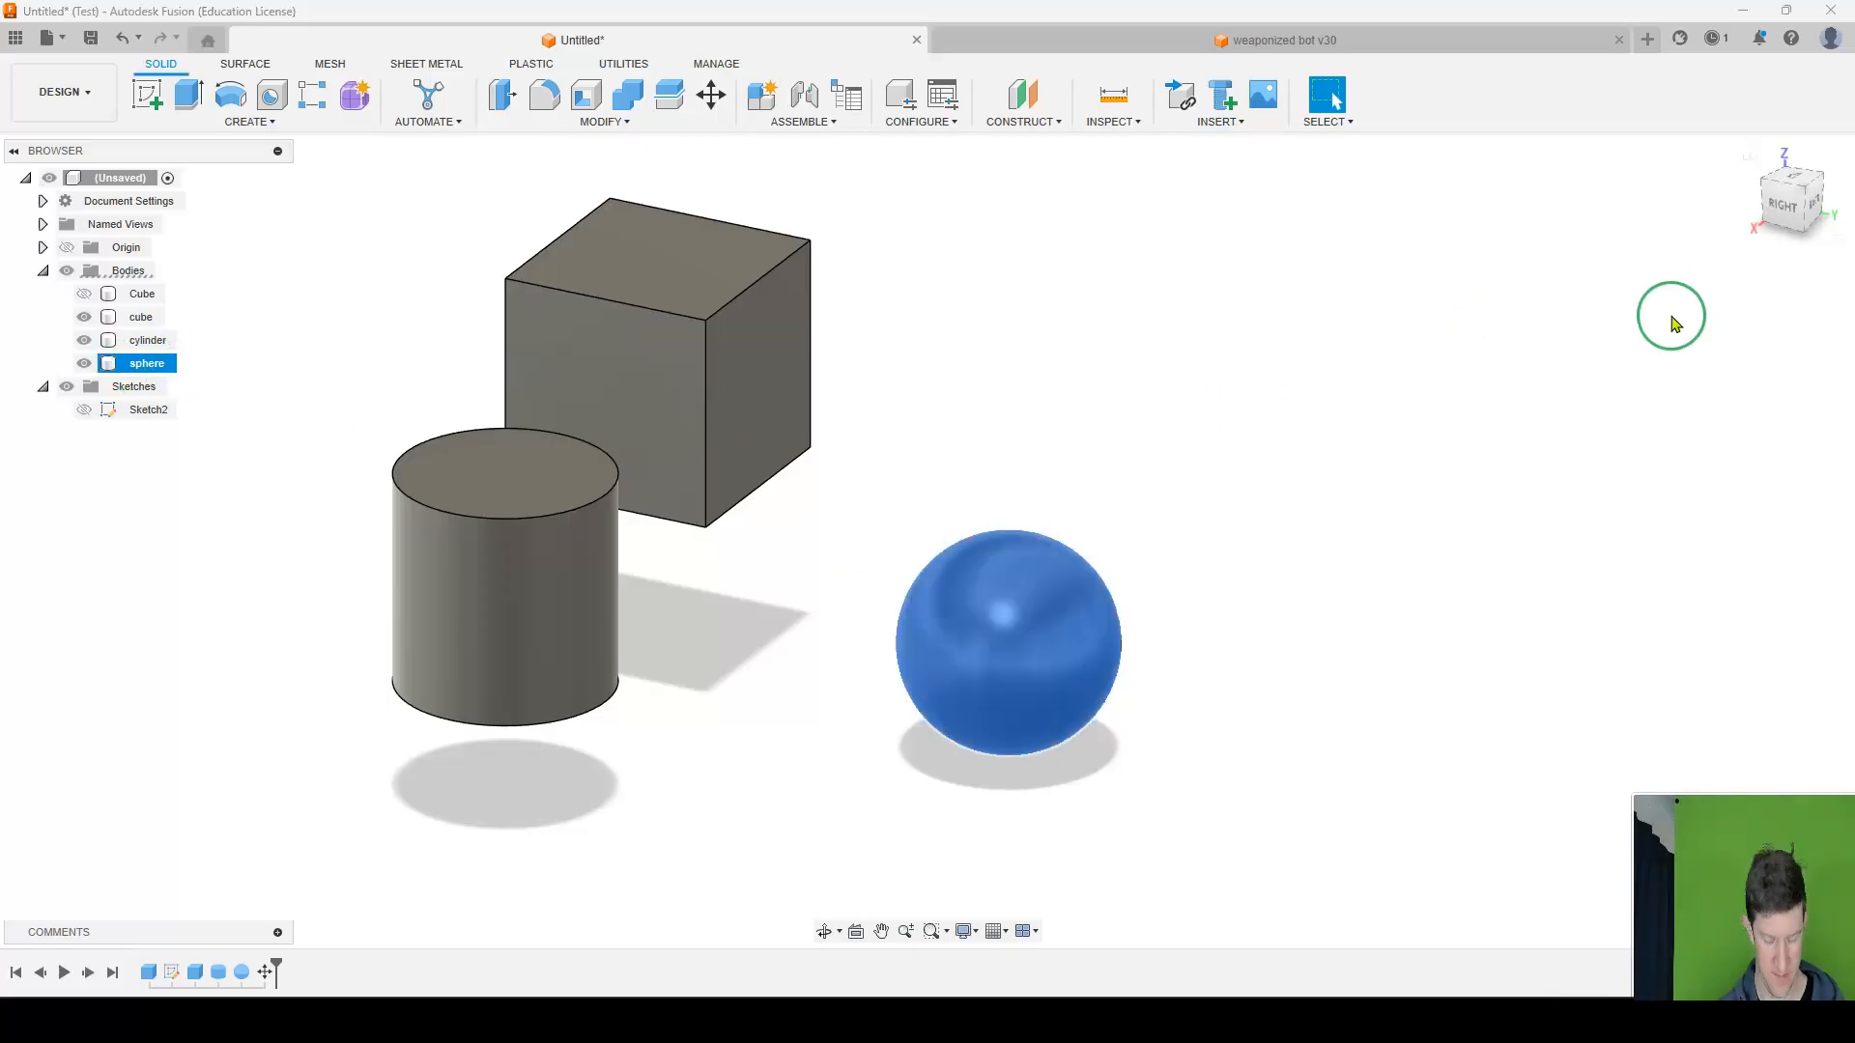
key(m)
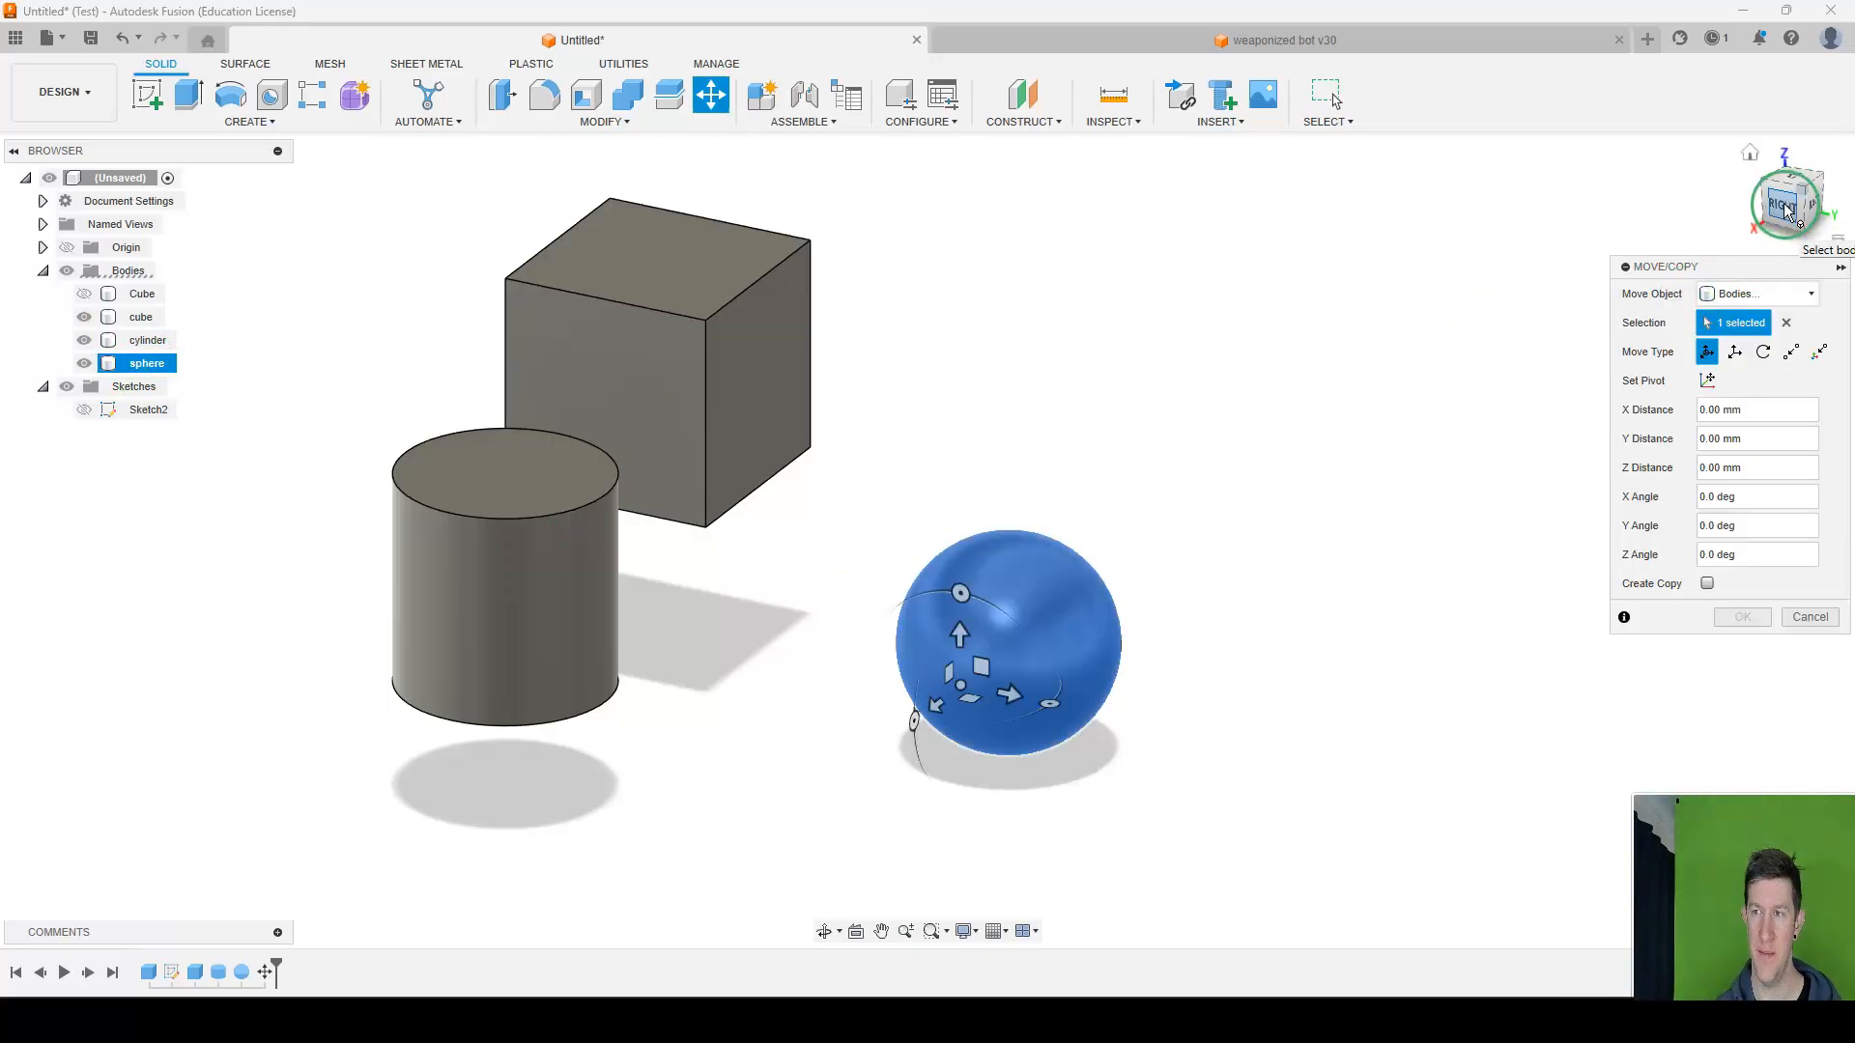
click(1820, 203)
middle_drag(1306, 677, 957, 410)
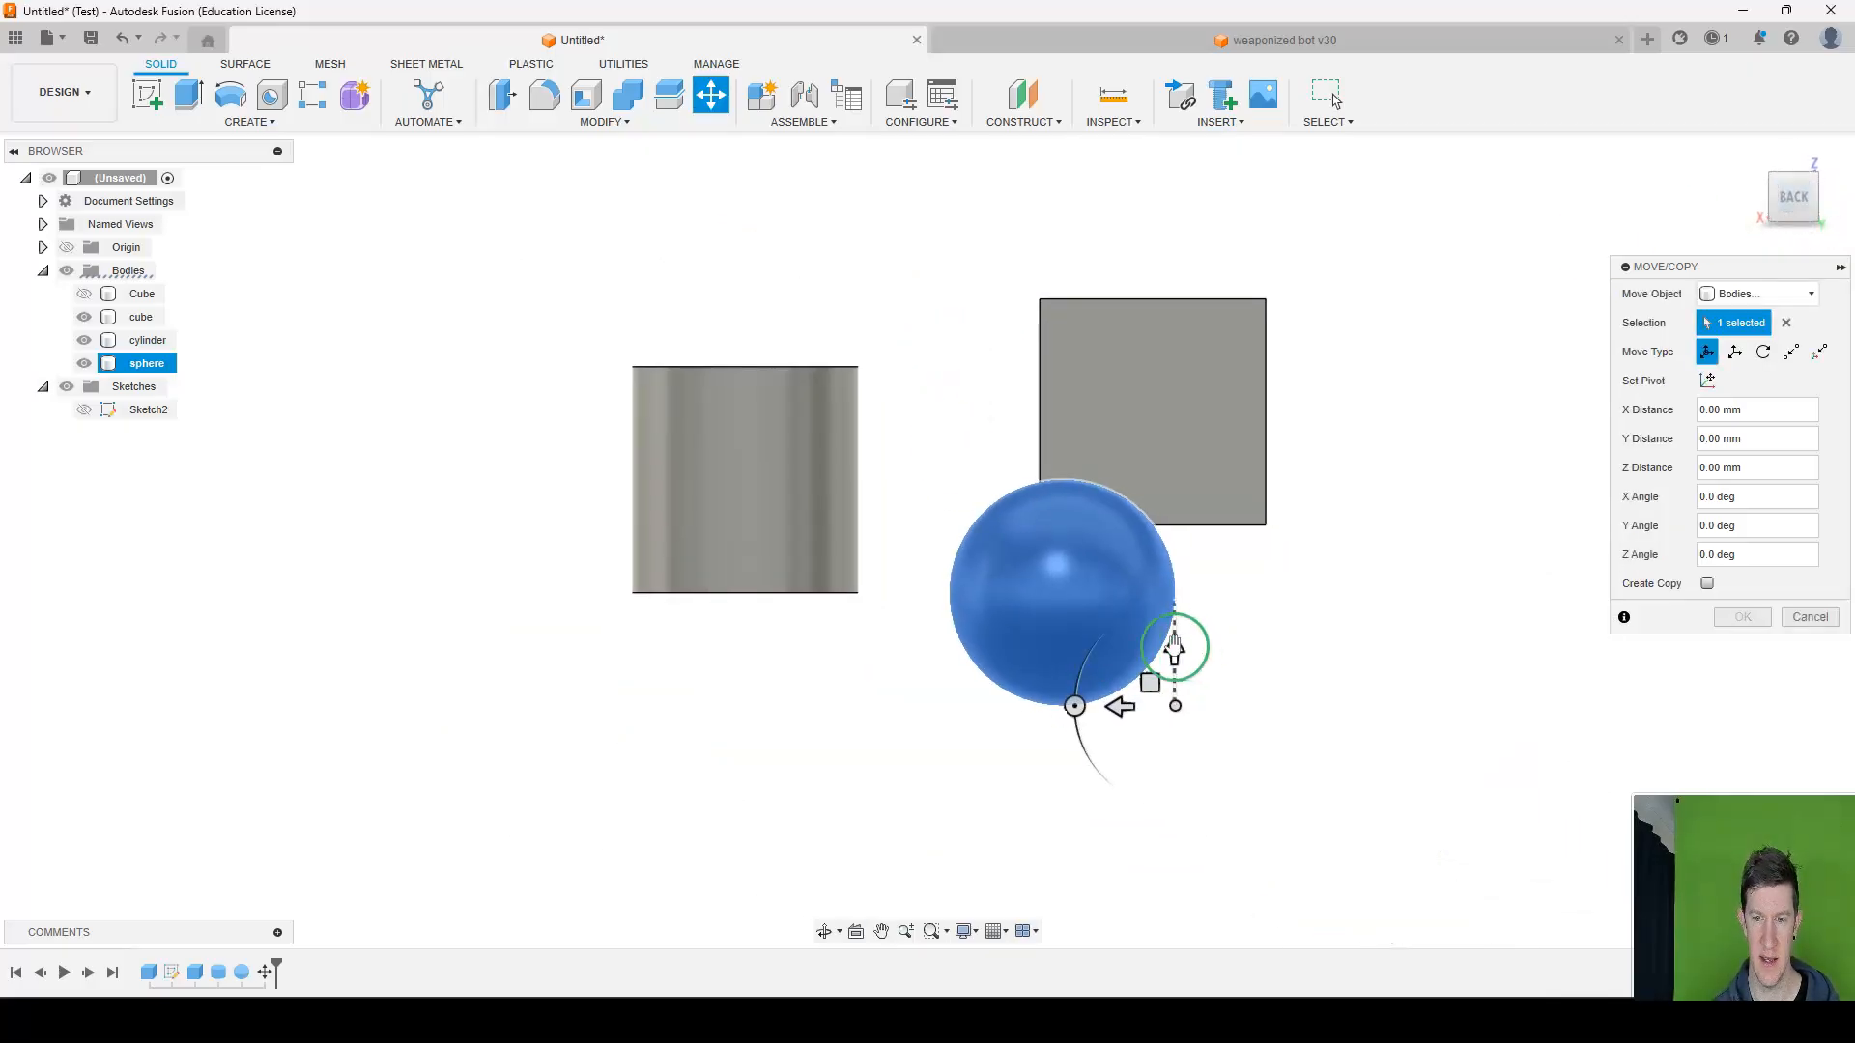
drag(1175, 646, 1175, 537)
scroll(1053, 580, up, 5)
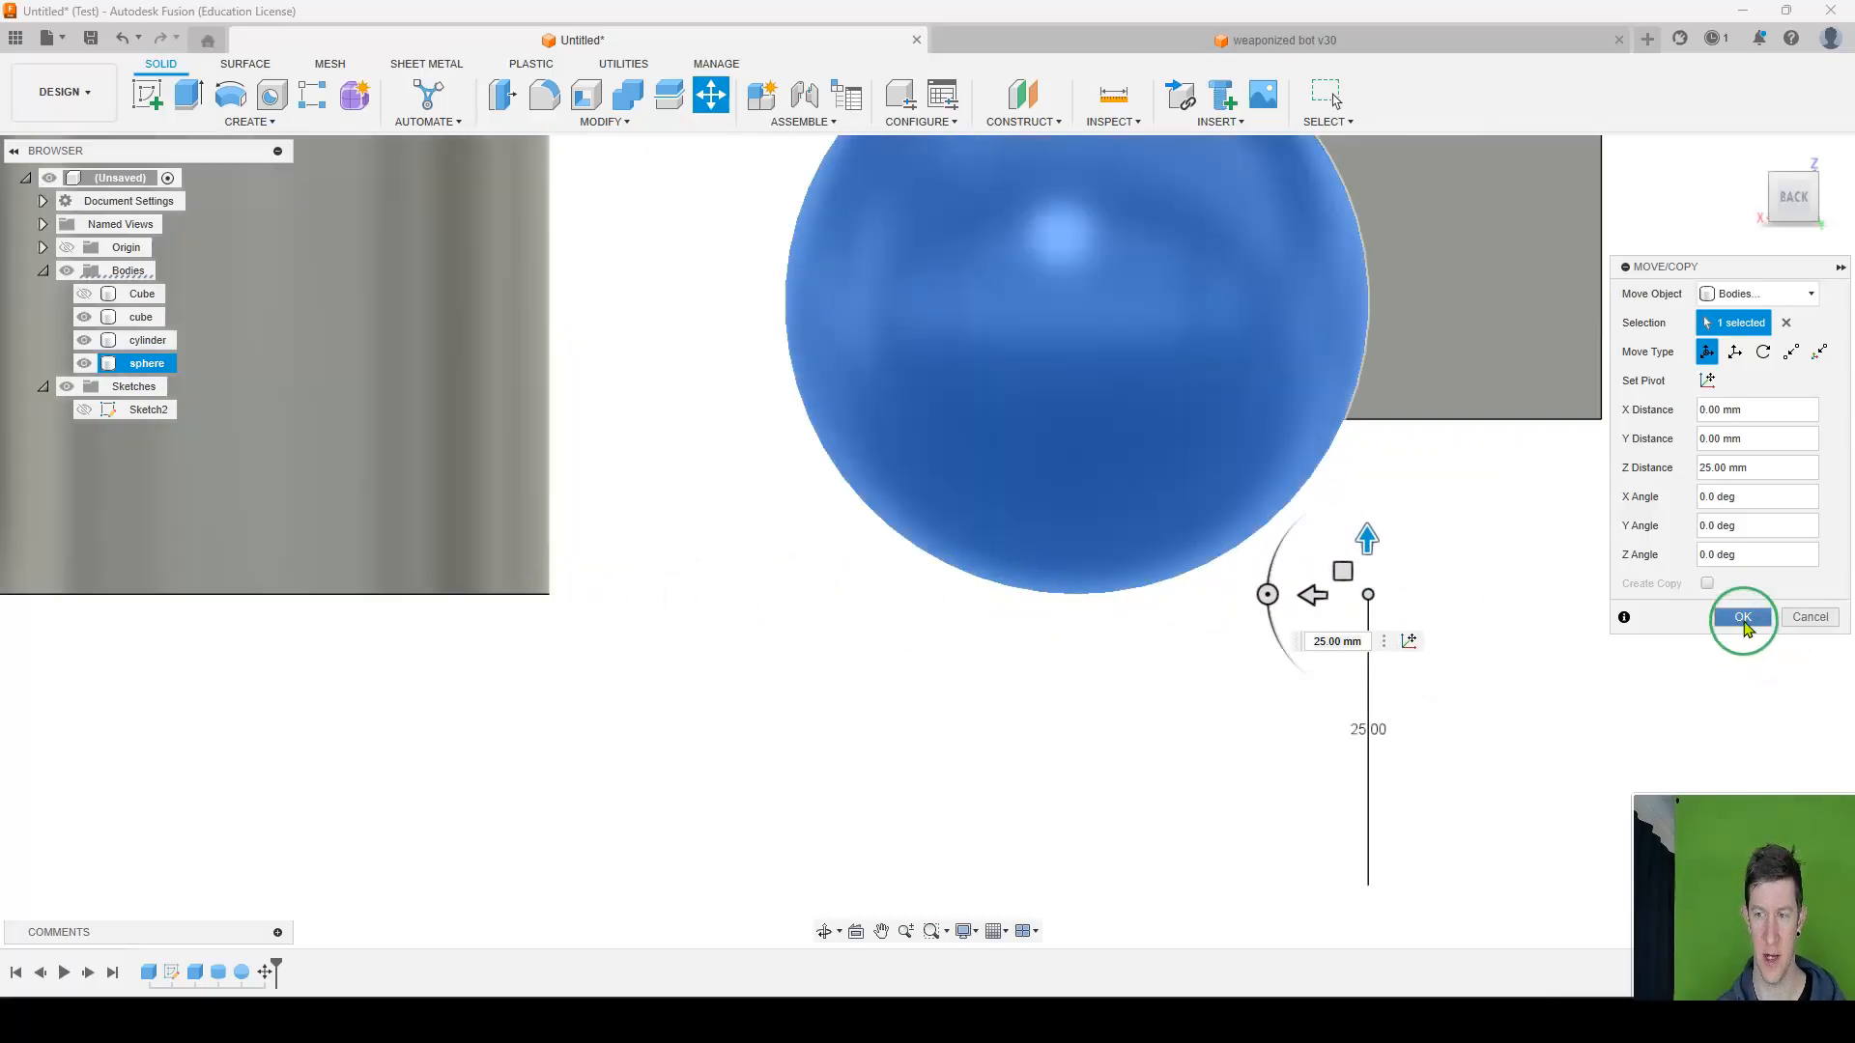
click(1743, 618)
Raise the sphere to the cube's top face and line it up with the cube along Y, ending with a 2 mm Y adjustment.
scroll(1098, 505, down, 5)
shift+middle_drag(1146, 435, 741, 470)
middle_drag(1020, 389, 822, 486)
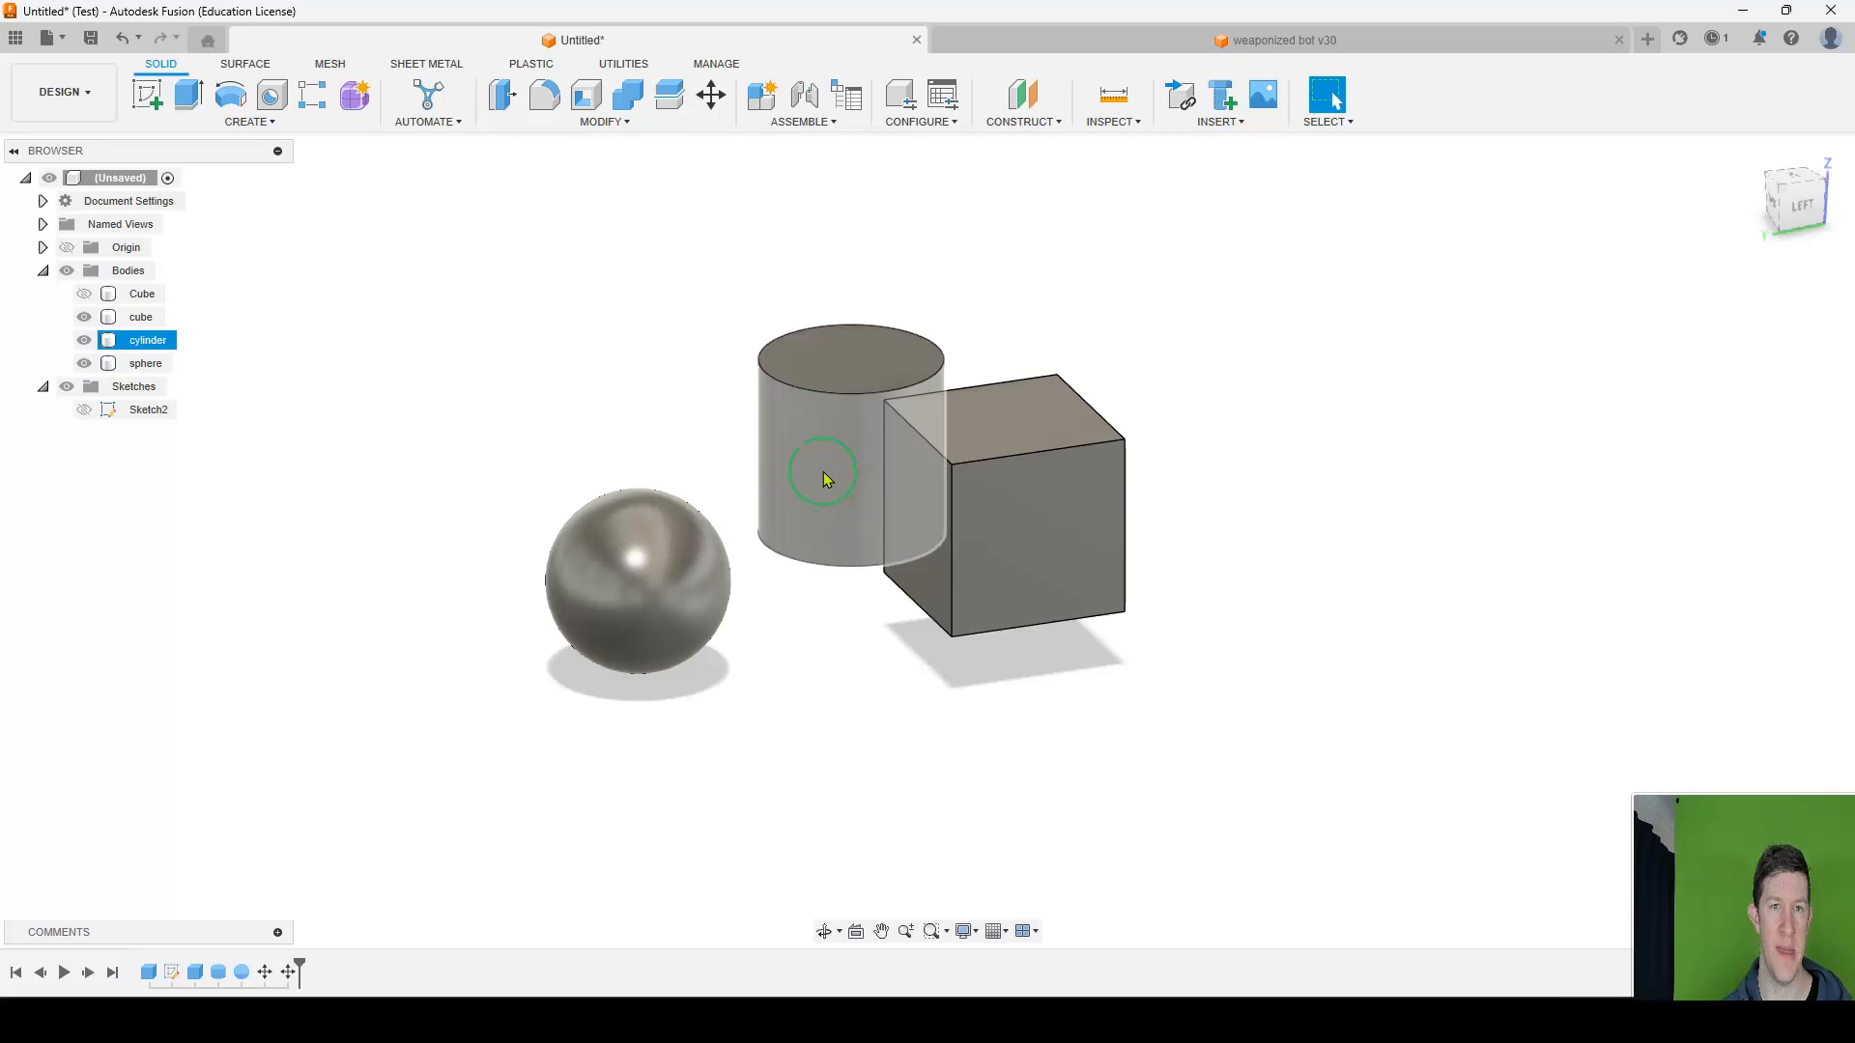
click(592, 207)
mouse_move(653, 322)
shift+middle_down()
mouse_move(688, 290)
mouse_move(650, 298)
shift+middle_up()
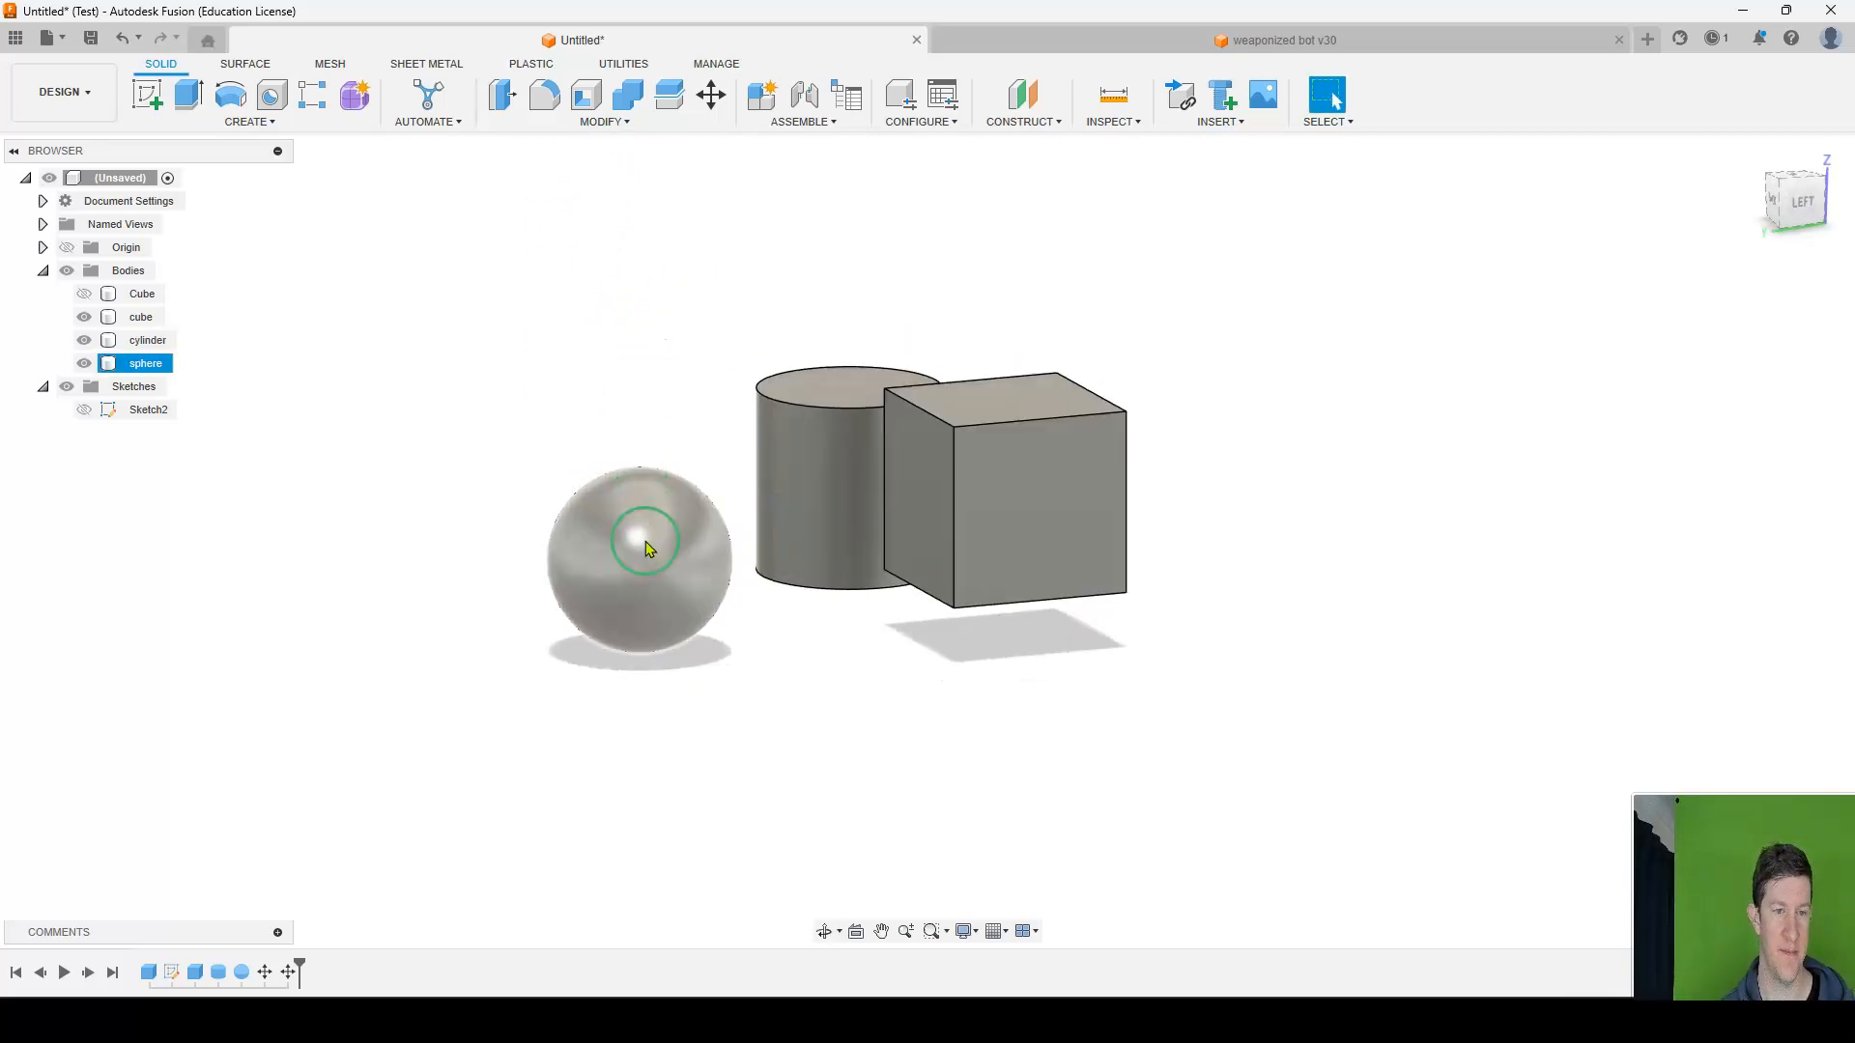
click(150, 366)
key(m)
click(1795, 198)
drag(763, 684, 1118, 706)
drag(1185, 628, 1188, 470)
scroll(1061, 475, up, 5)
drag(1485, 729, 1463, 728)
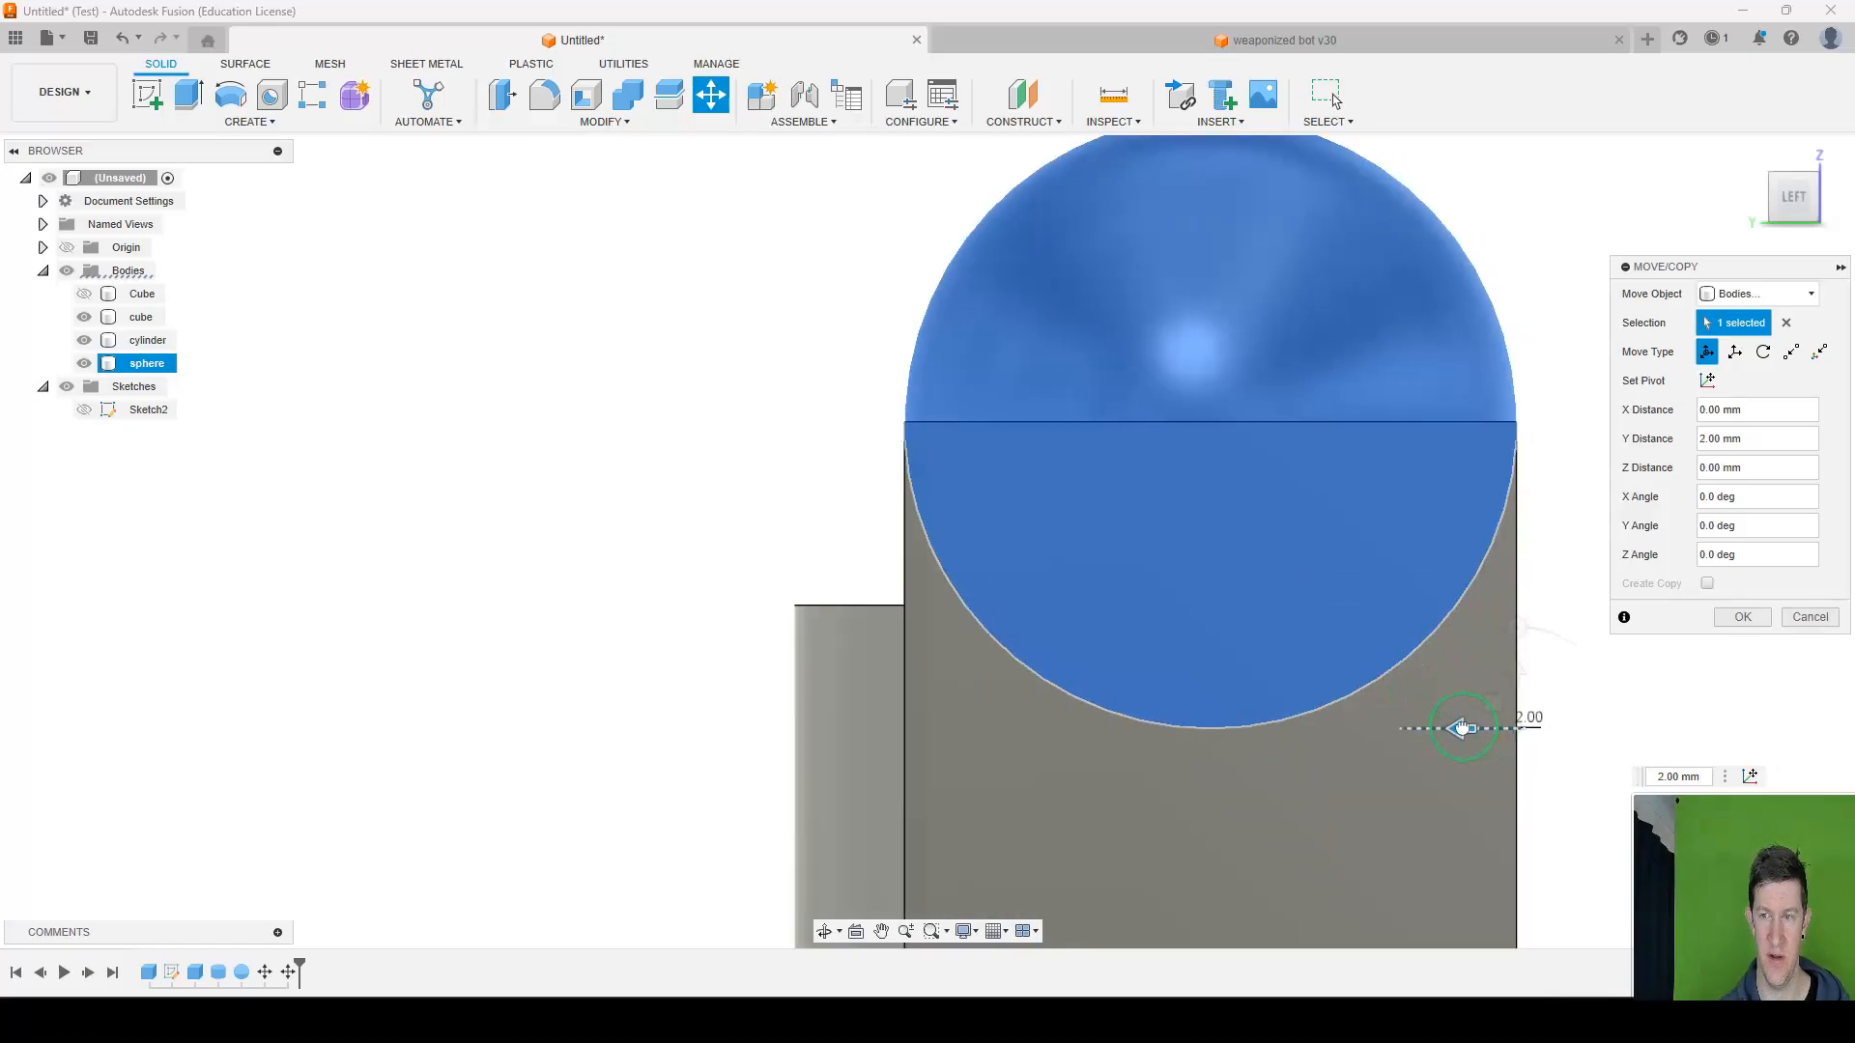
Move the sphere -20 mm along X to centre it over the cube, and accept the move.
scroll(1466, 467, down, 3)
shift+middle_drag(1466, 467, 1337, 451)
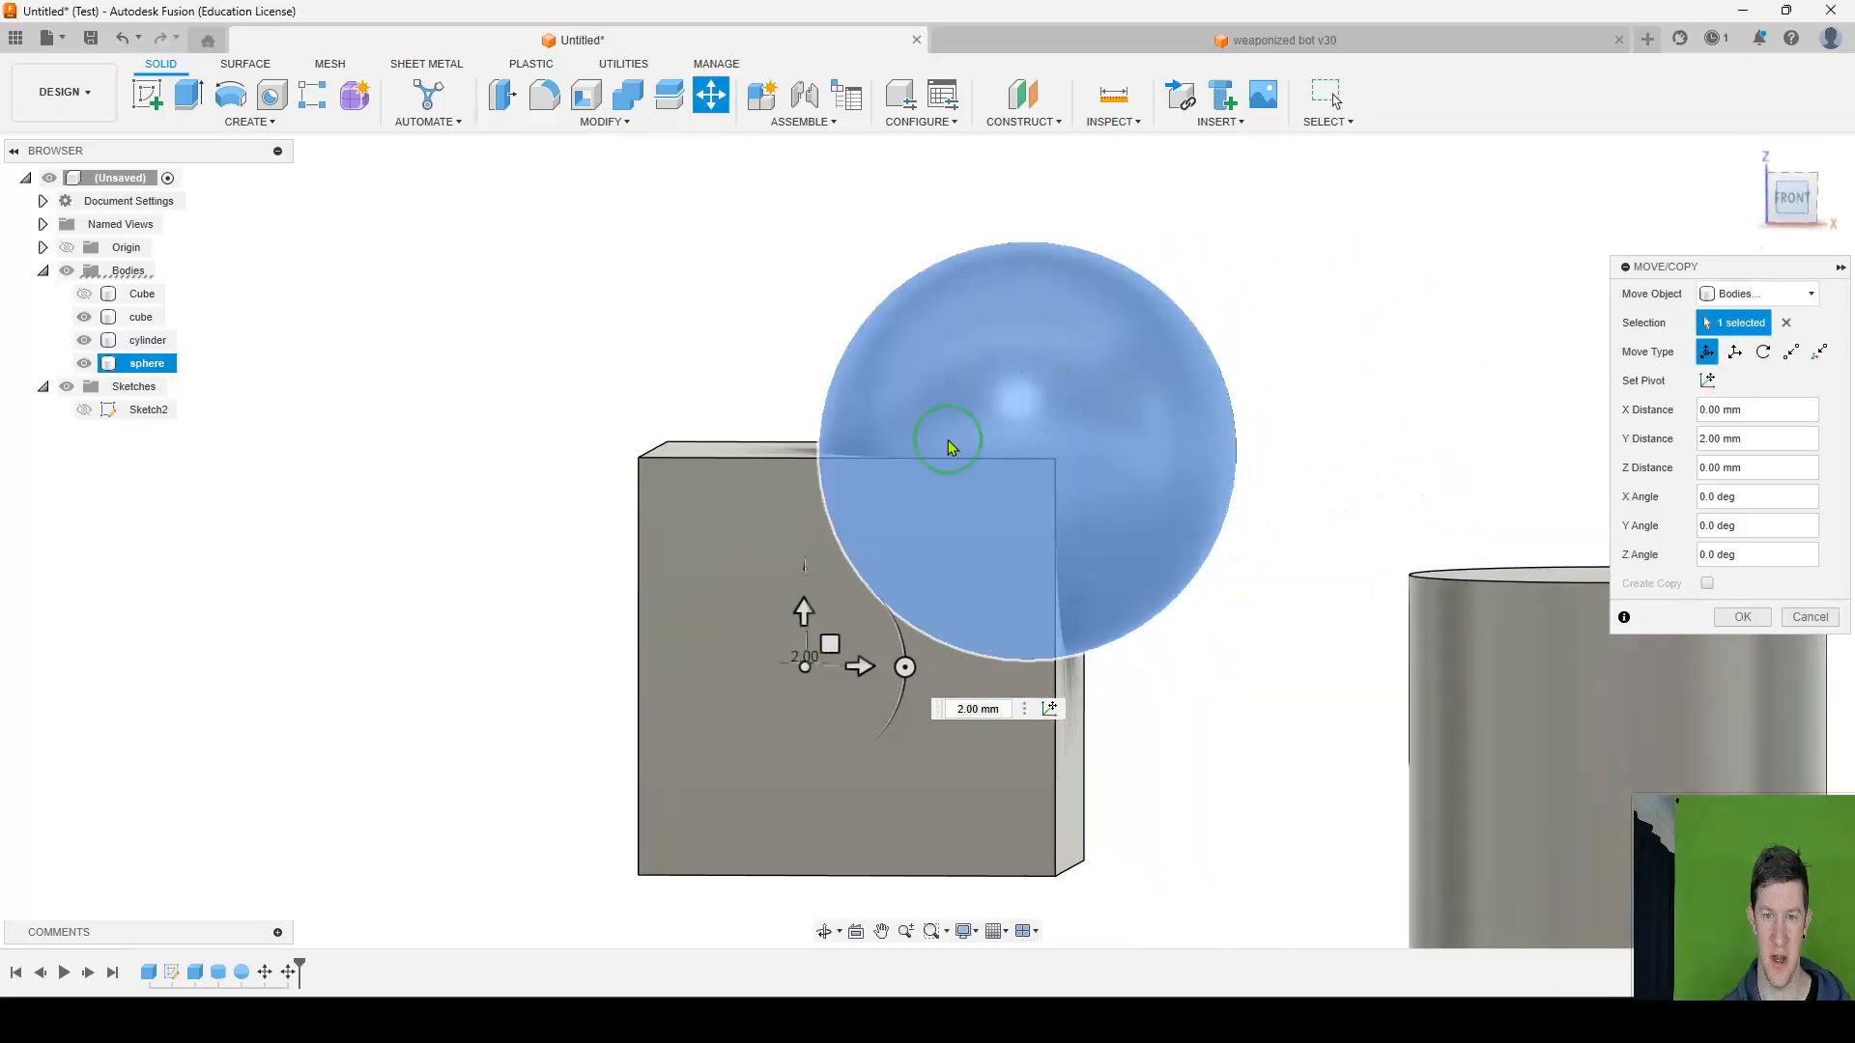
scroll(966, 483, up, 5)
middle_drag(843, 575, 1018, 541)
drag(918, 751, 633, 753)
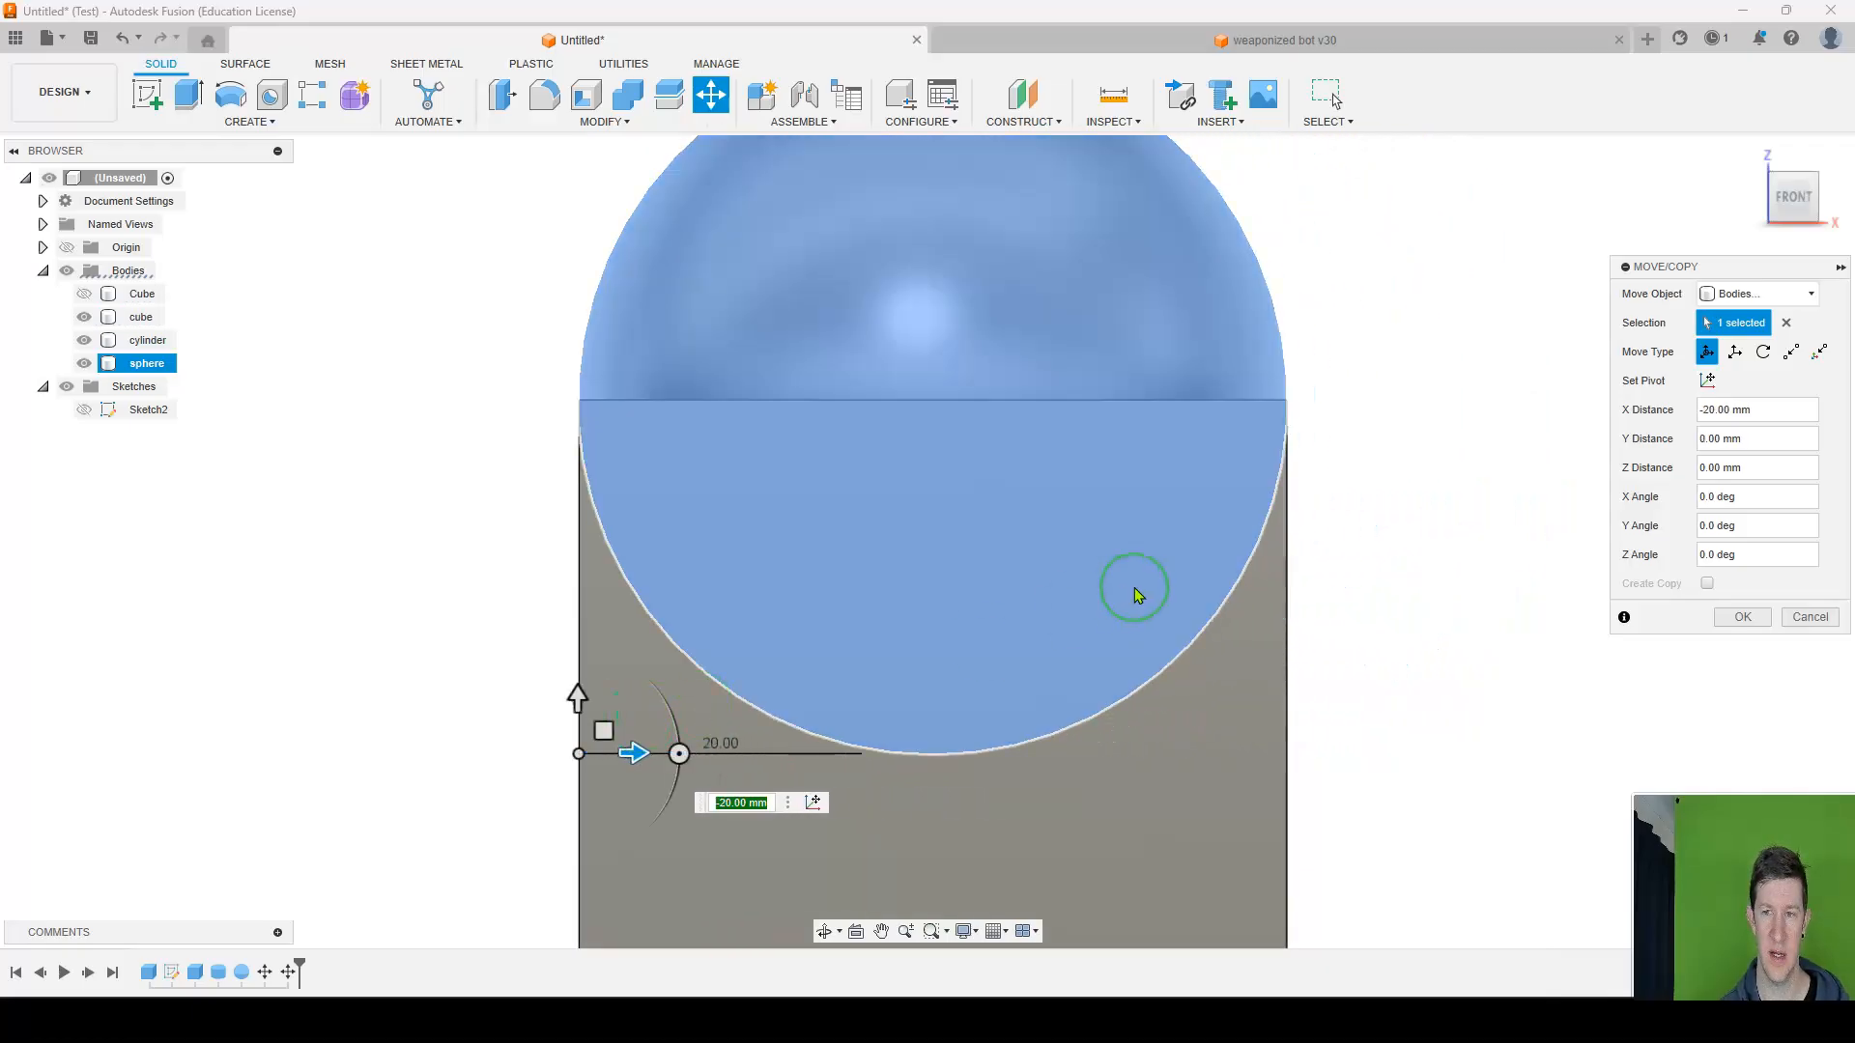
scroll(1137, 594, down, 3)
shift+middle_drag(1238, 513, 721, 551)
click(1742, 616)
Join the cube to the sphere with Combine, using the sphere as target body and the cube as tool body.
shift+middle_drag(1246, 517, 1010, 495)
click(970, 385)
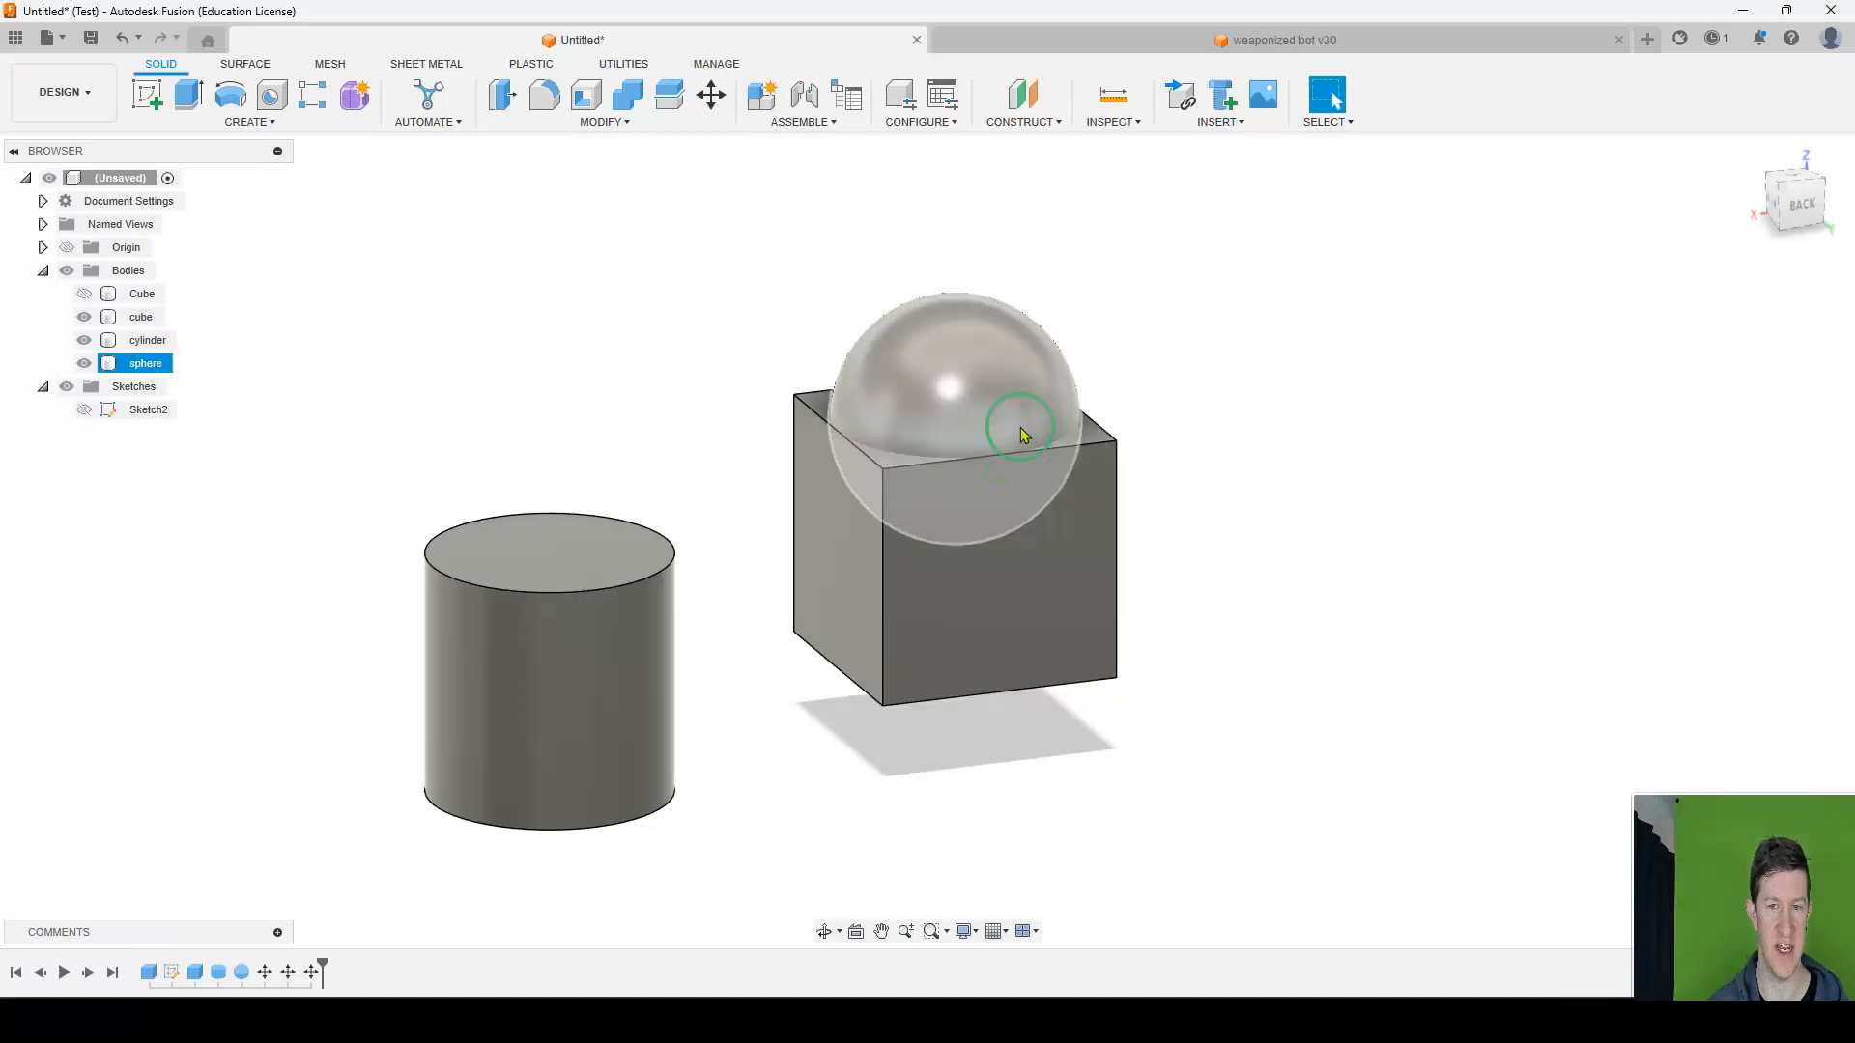
click(662, 177)
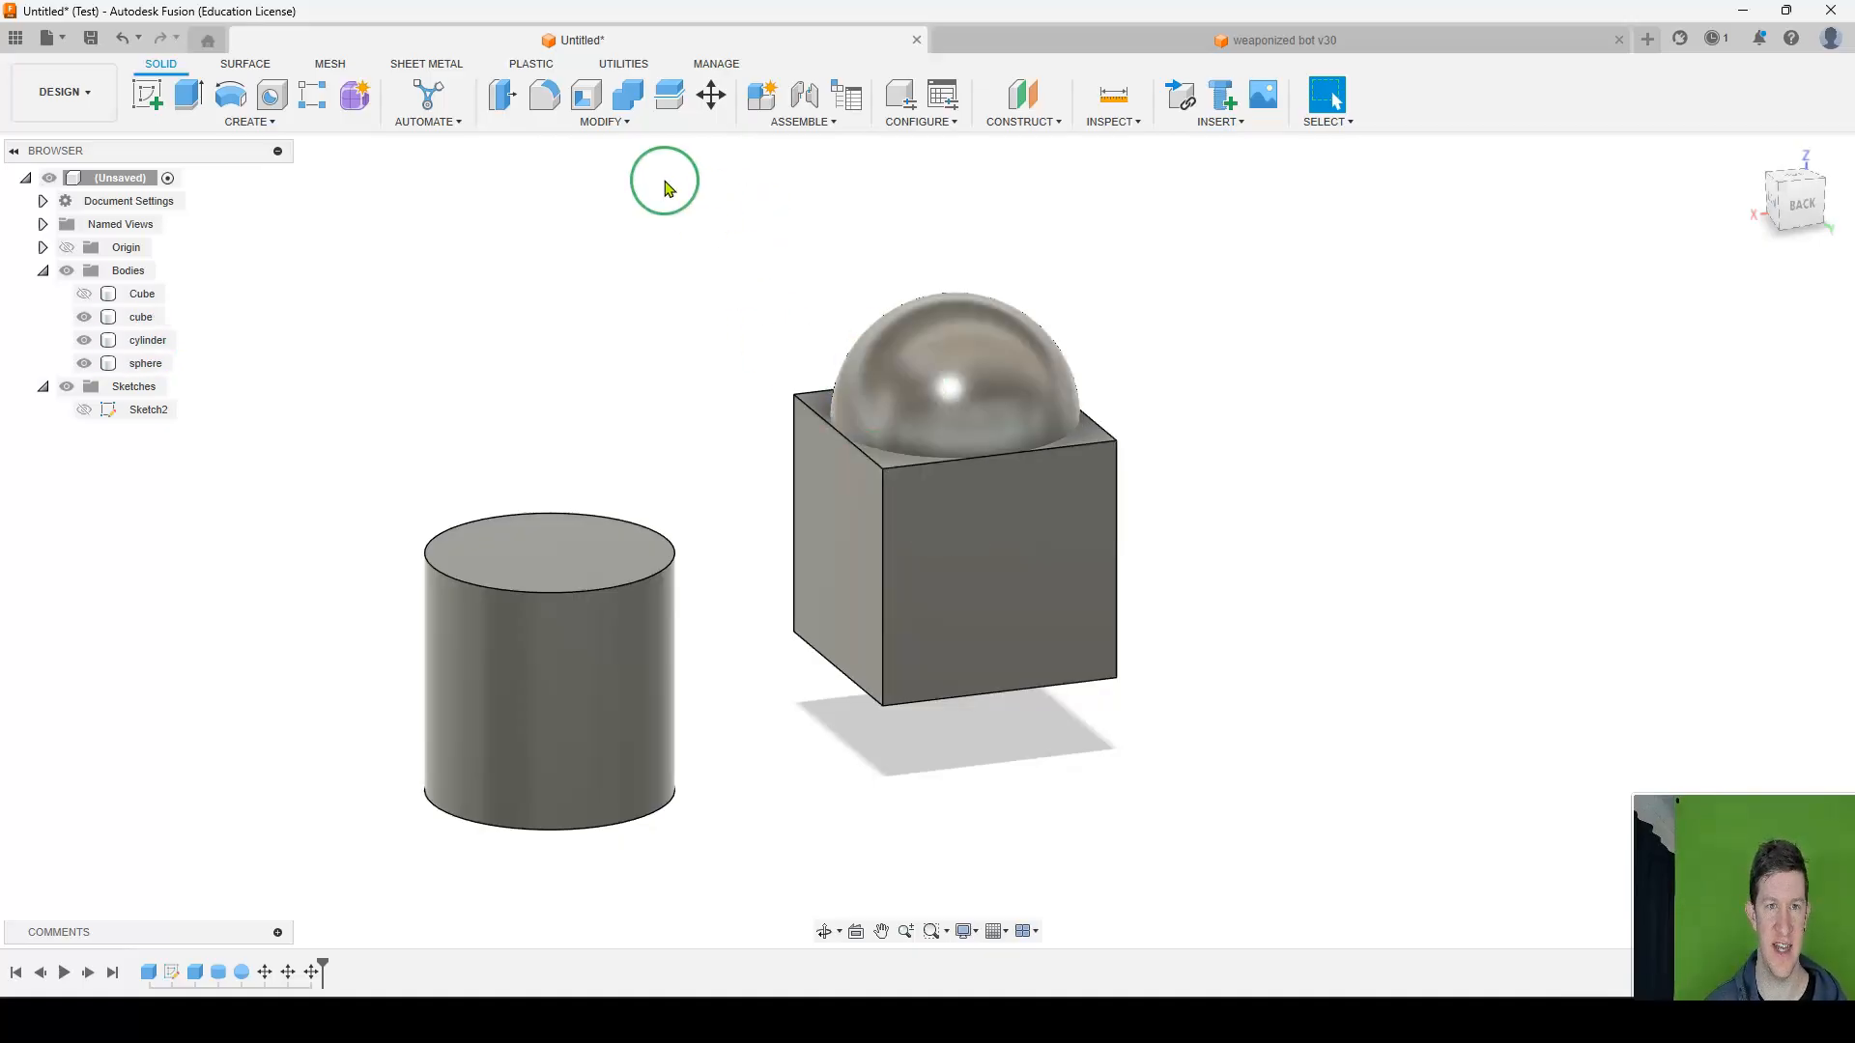
click(623, 128)
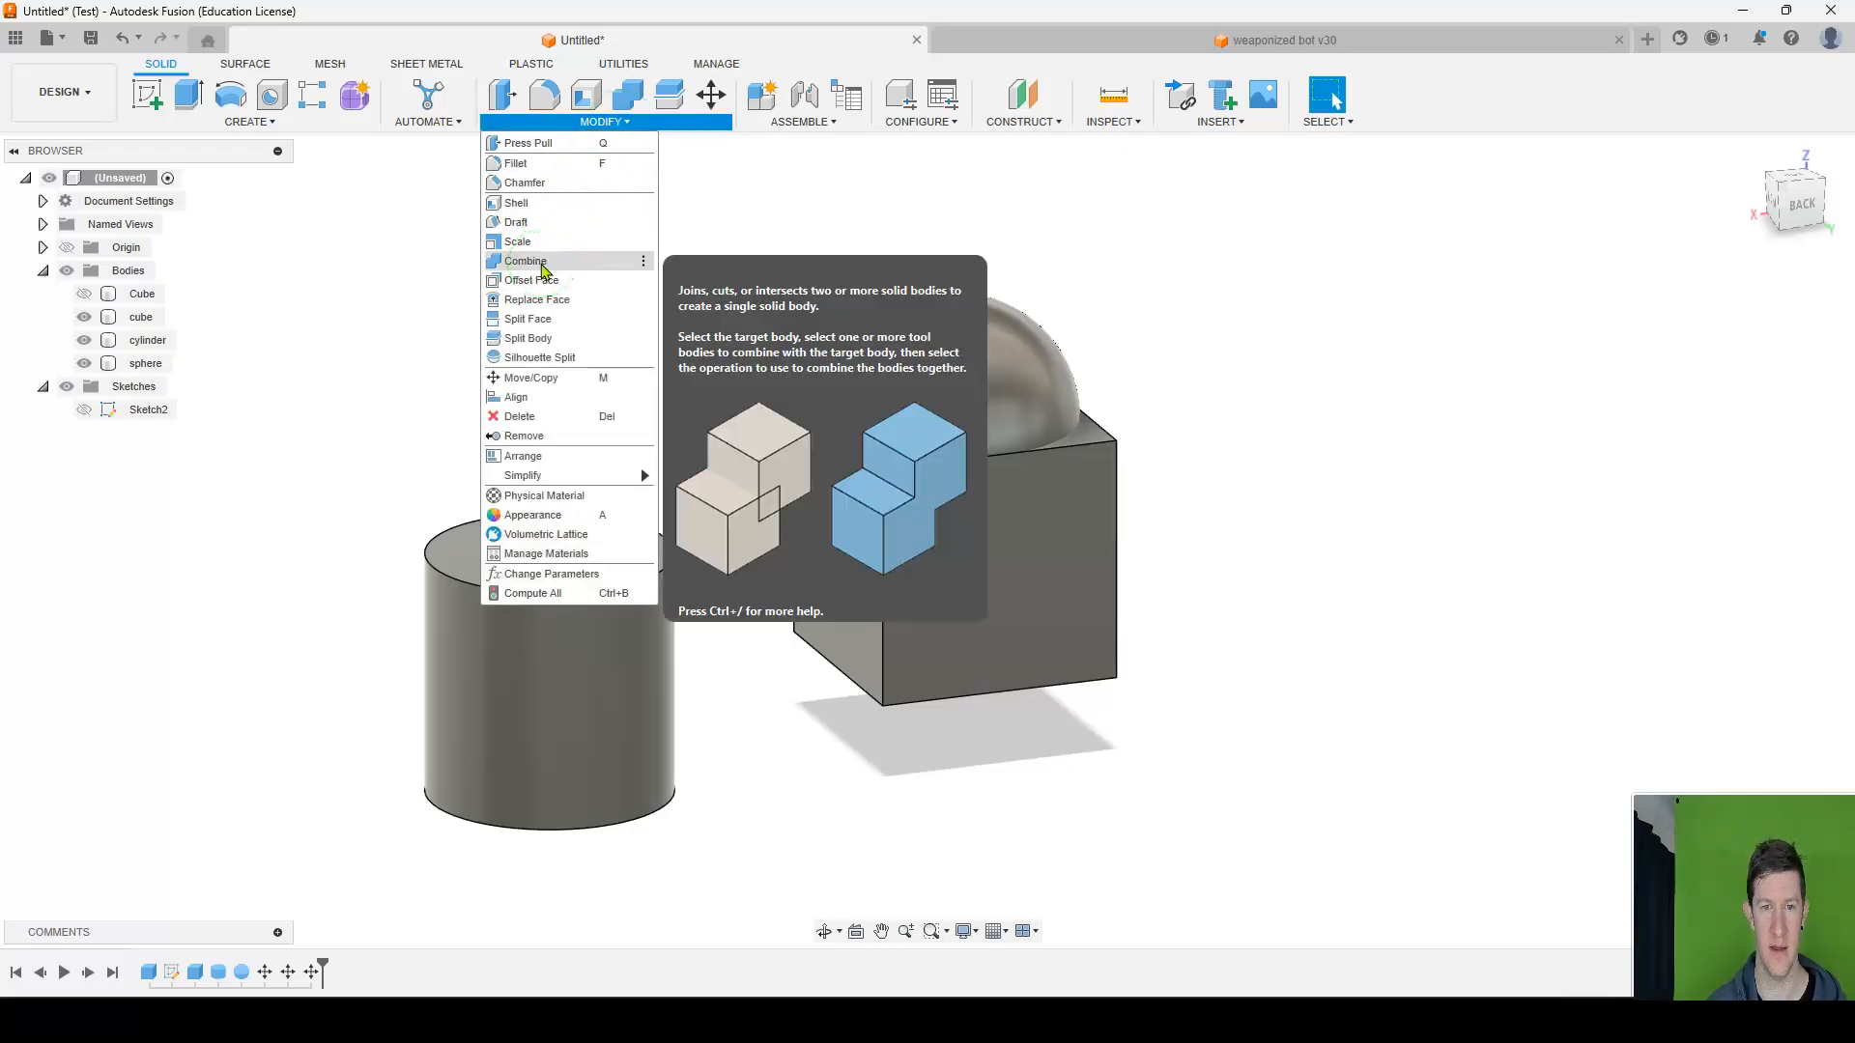
click(543, 271)
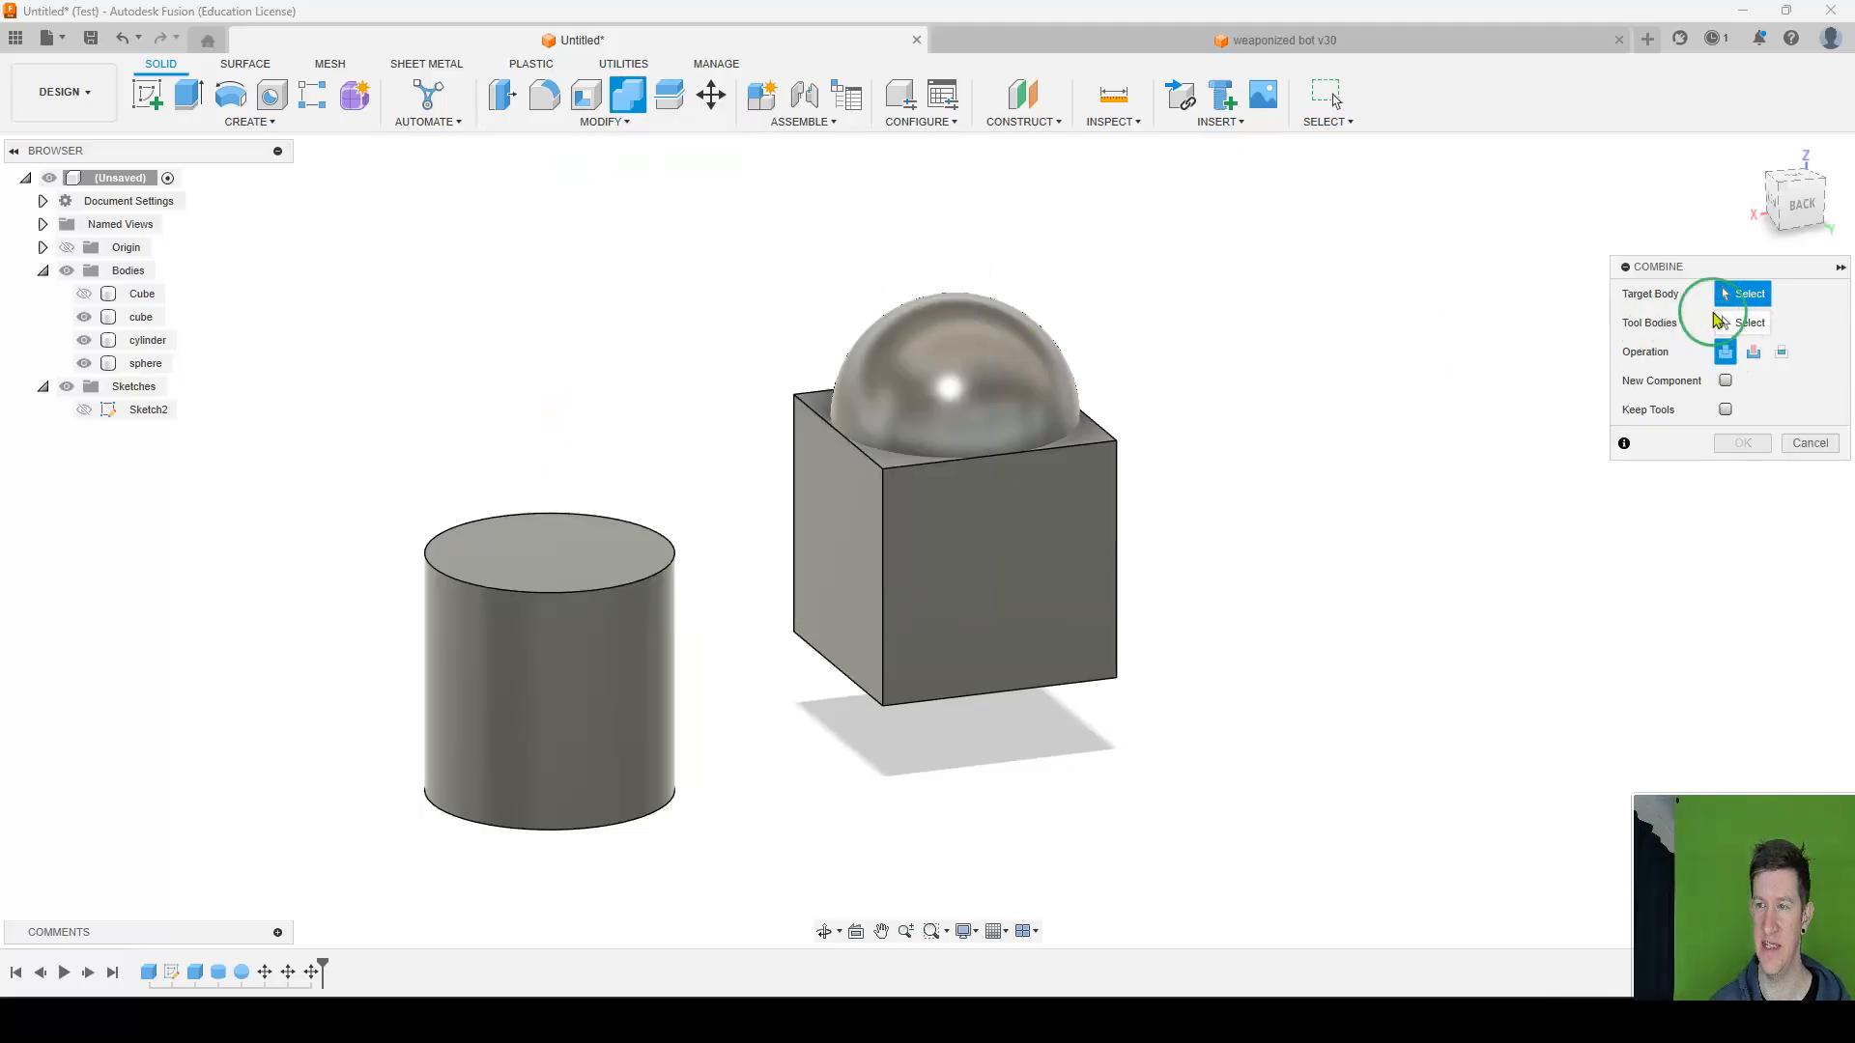
click(998, 364)
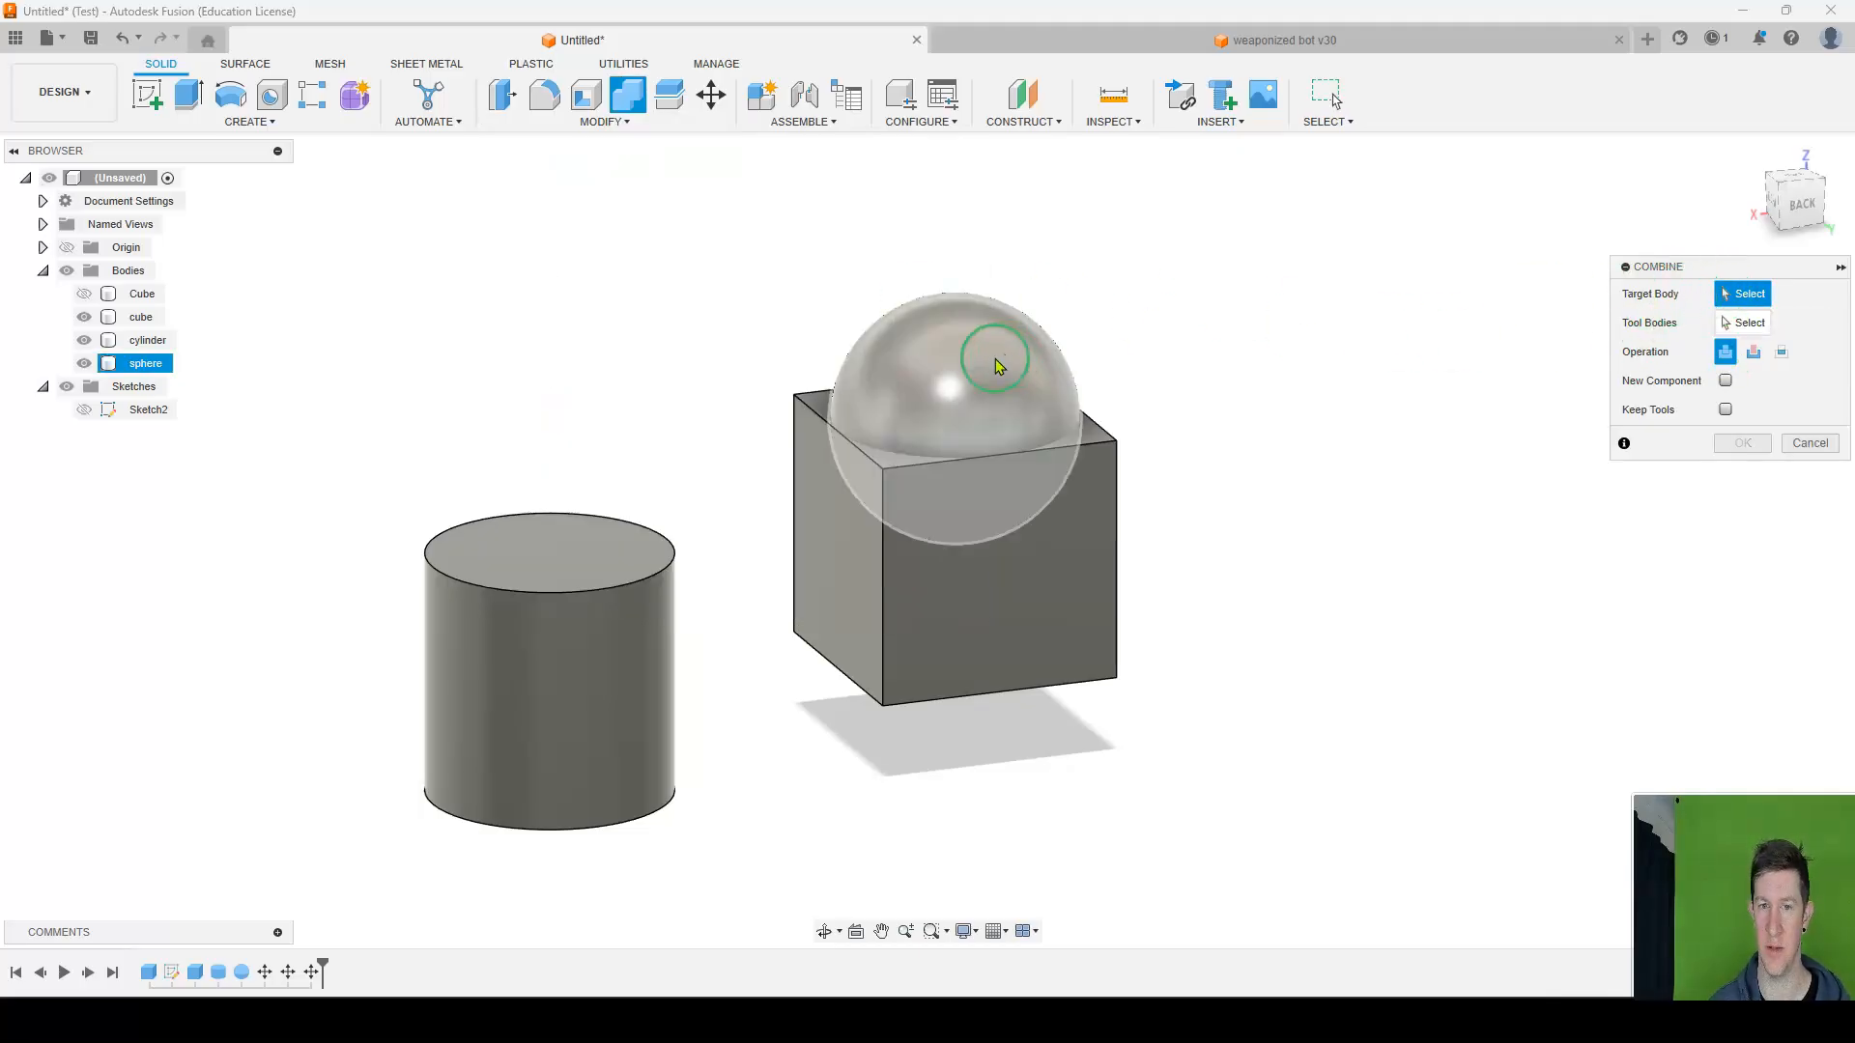
click(945, 386)
click(1039, 636)
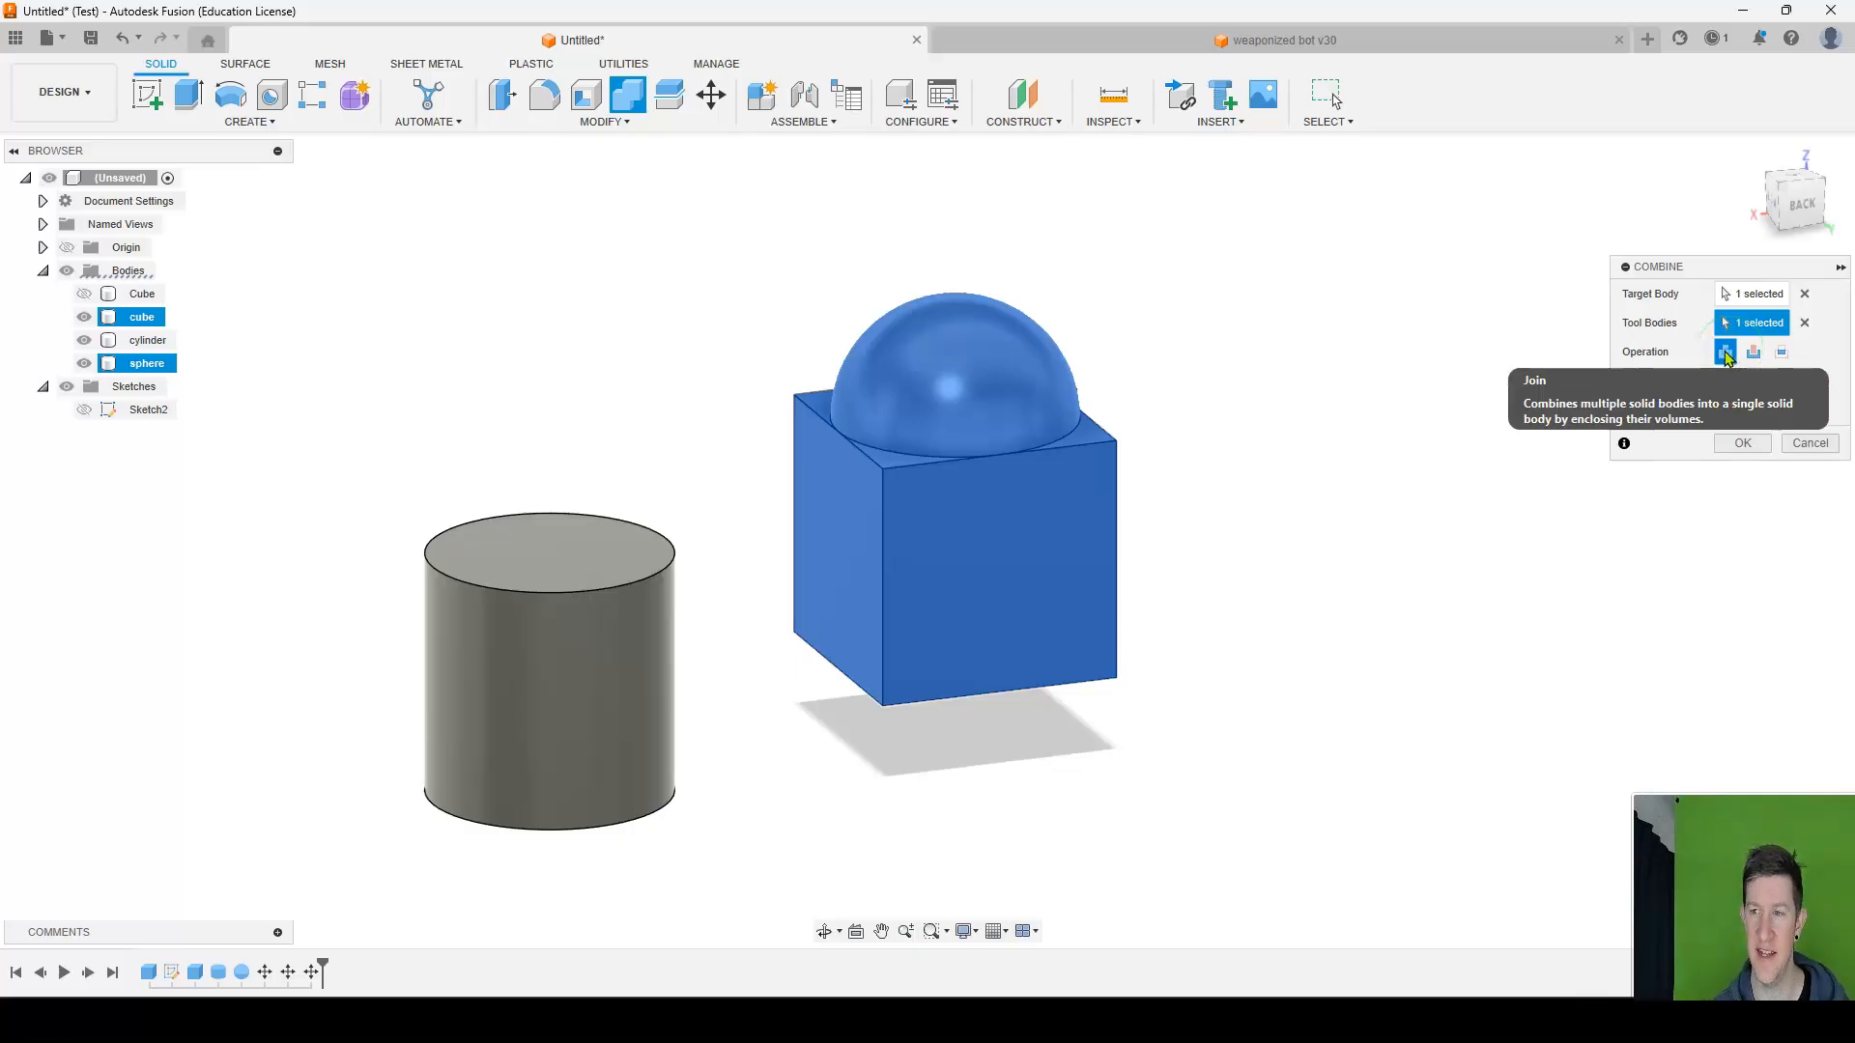
click(1727, 446)
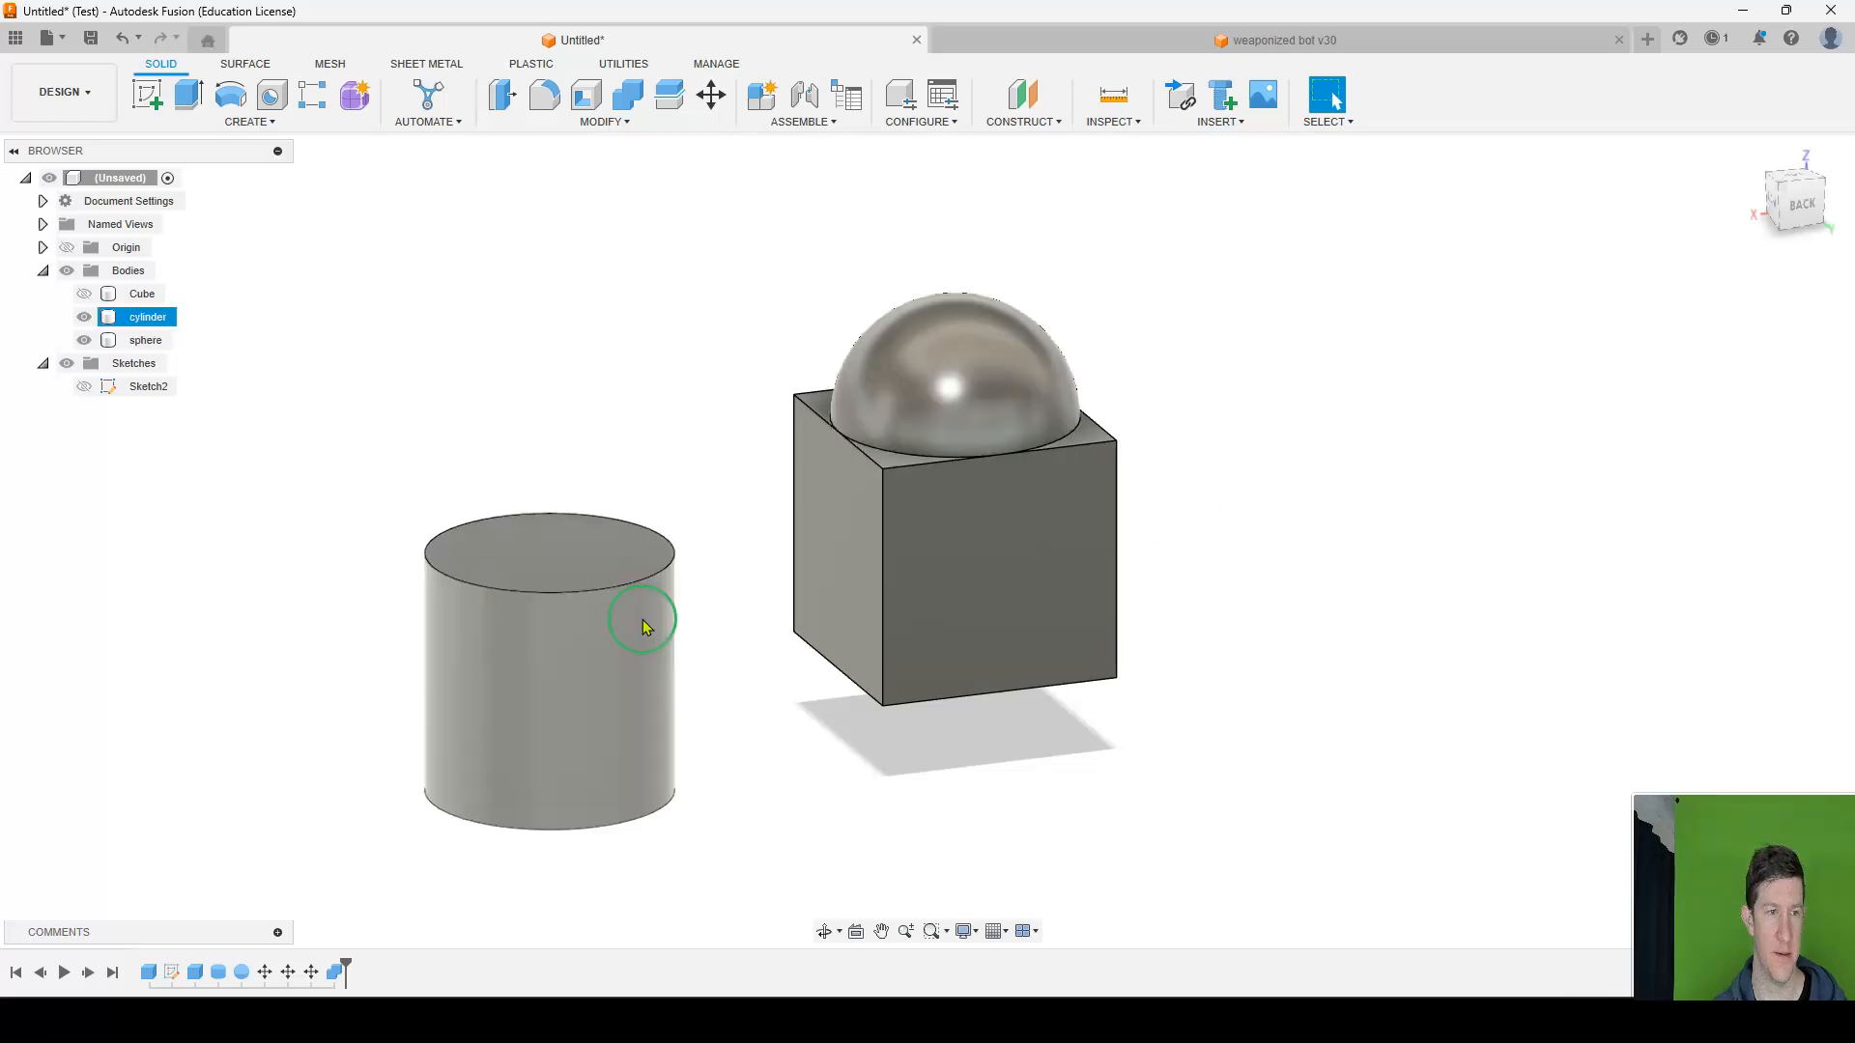
Hide the cylinder body and rename the sphere body as object.
click(81, 319)
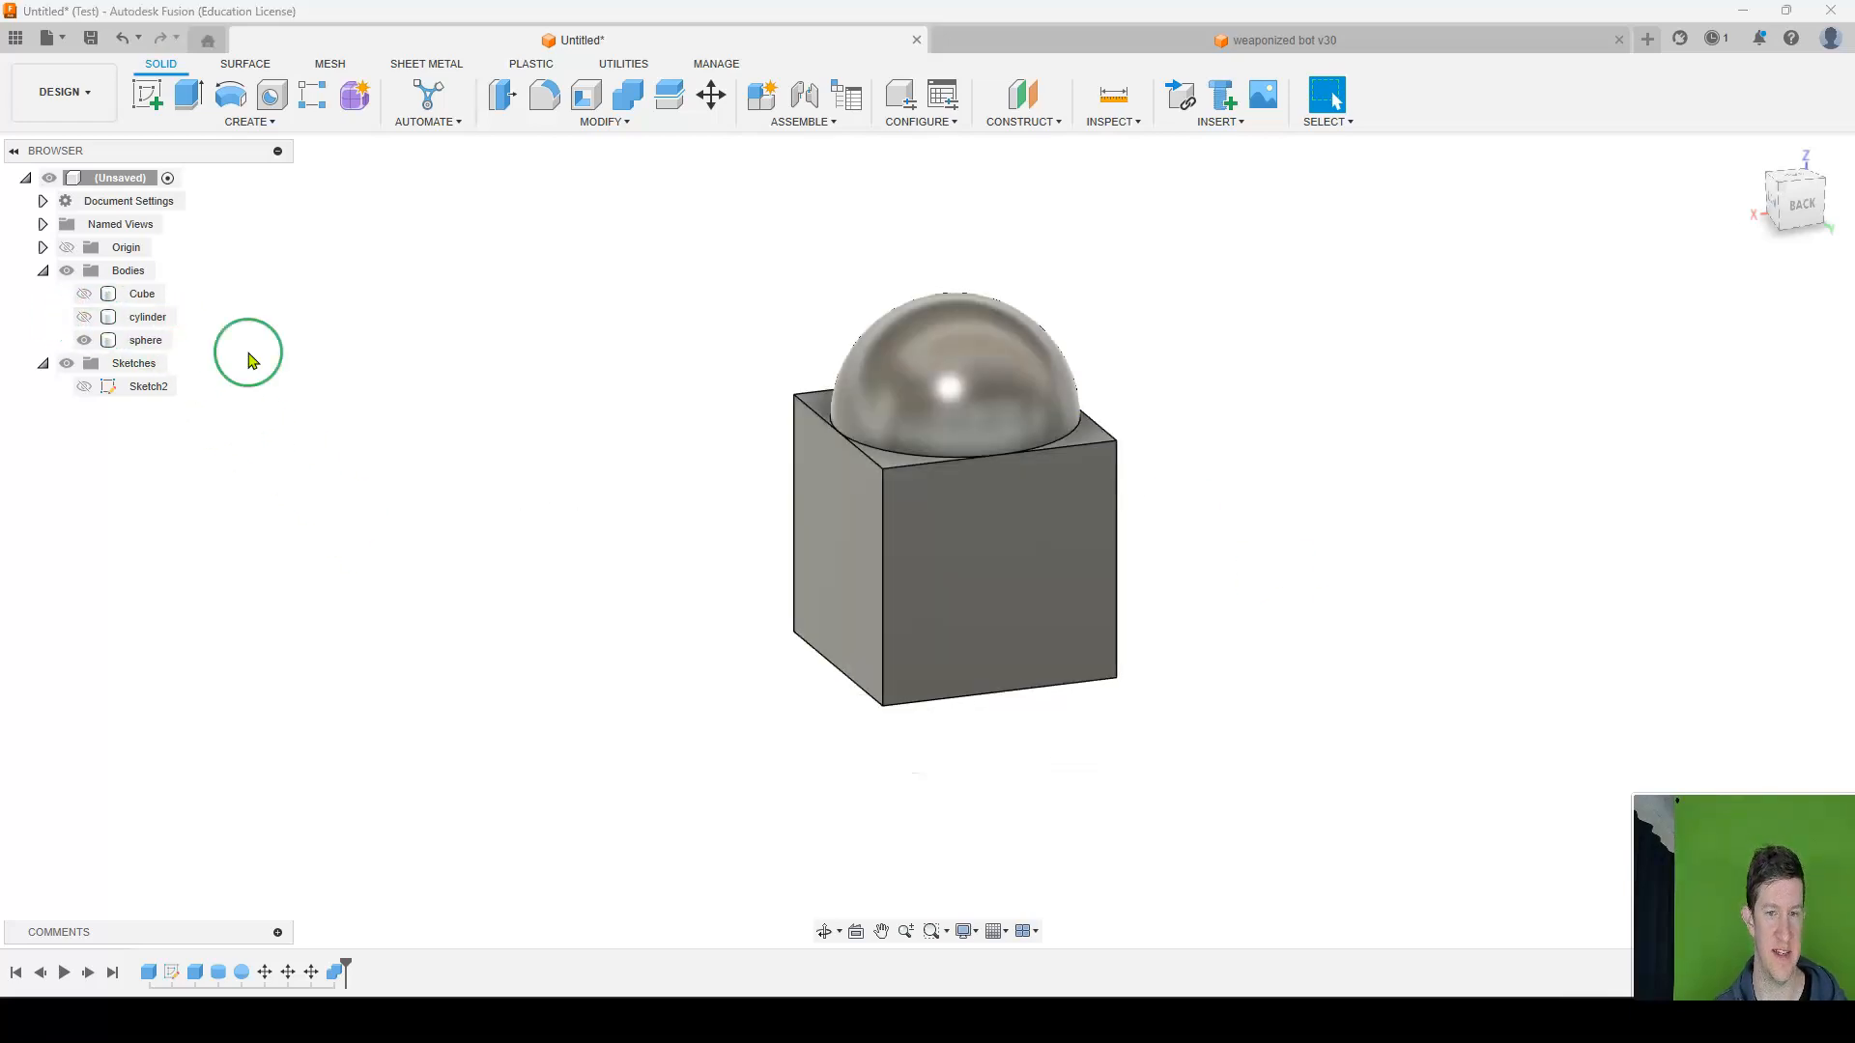
click(160, 340)
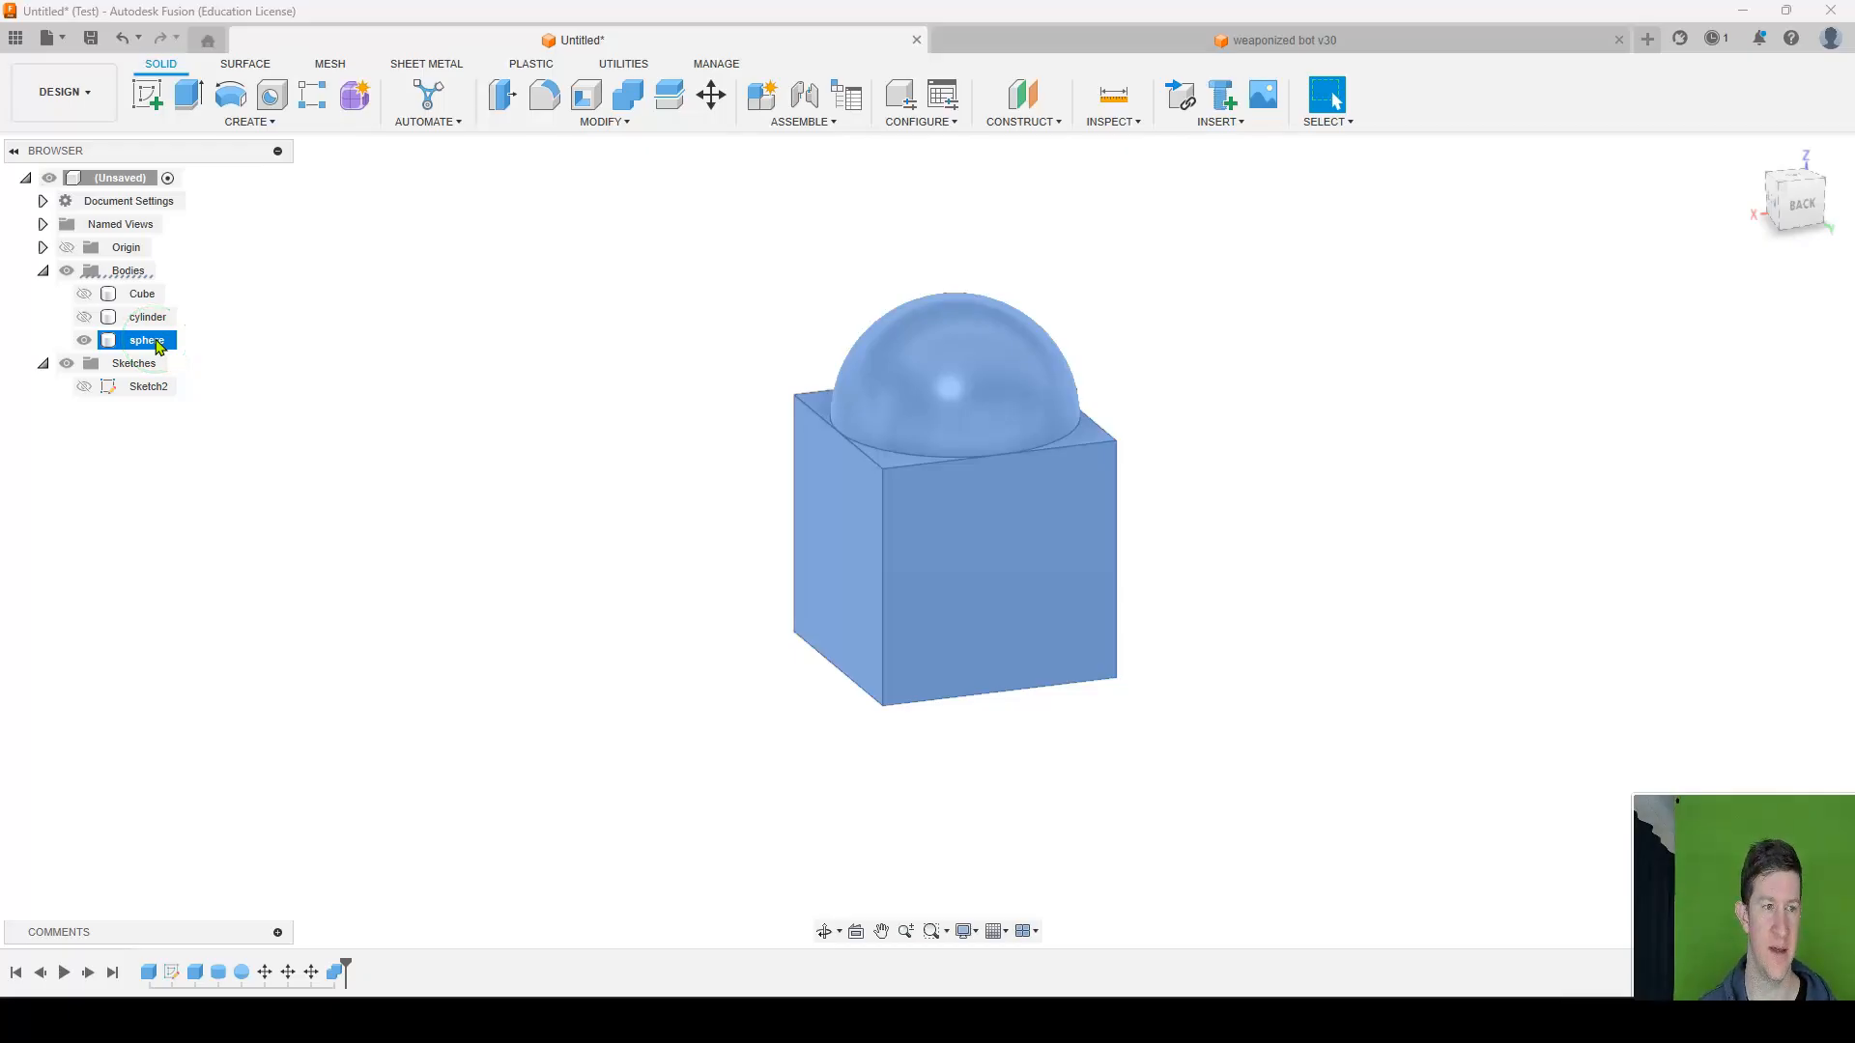
double_click(159, 341)
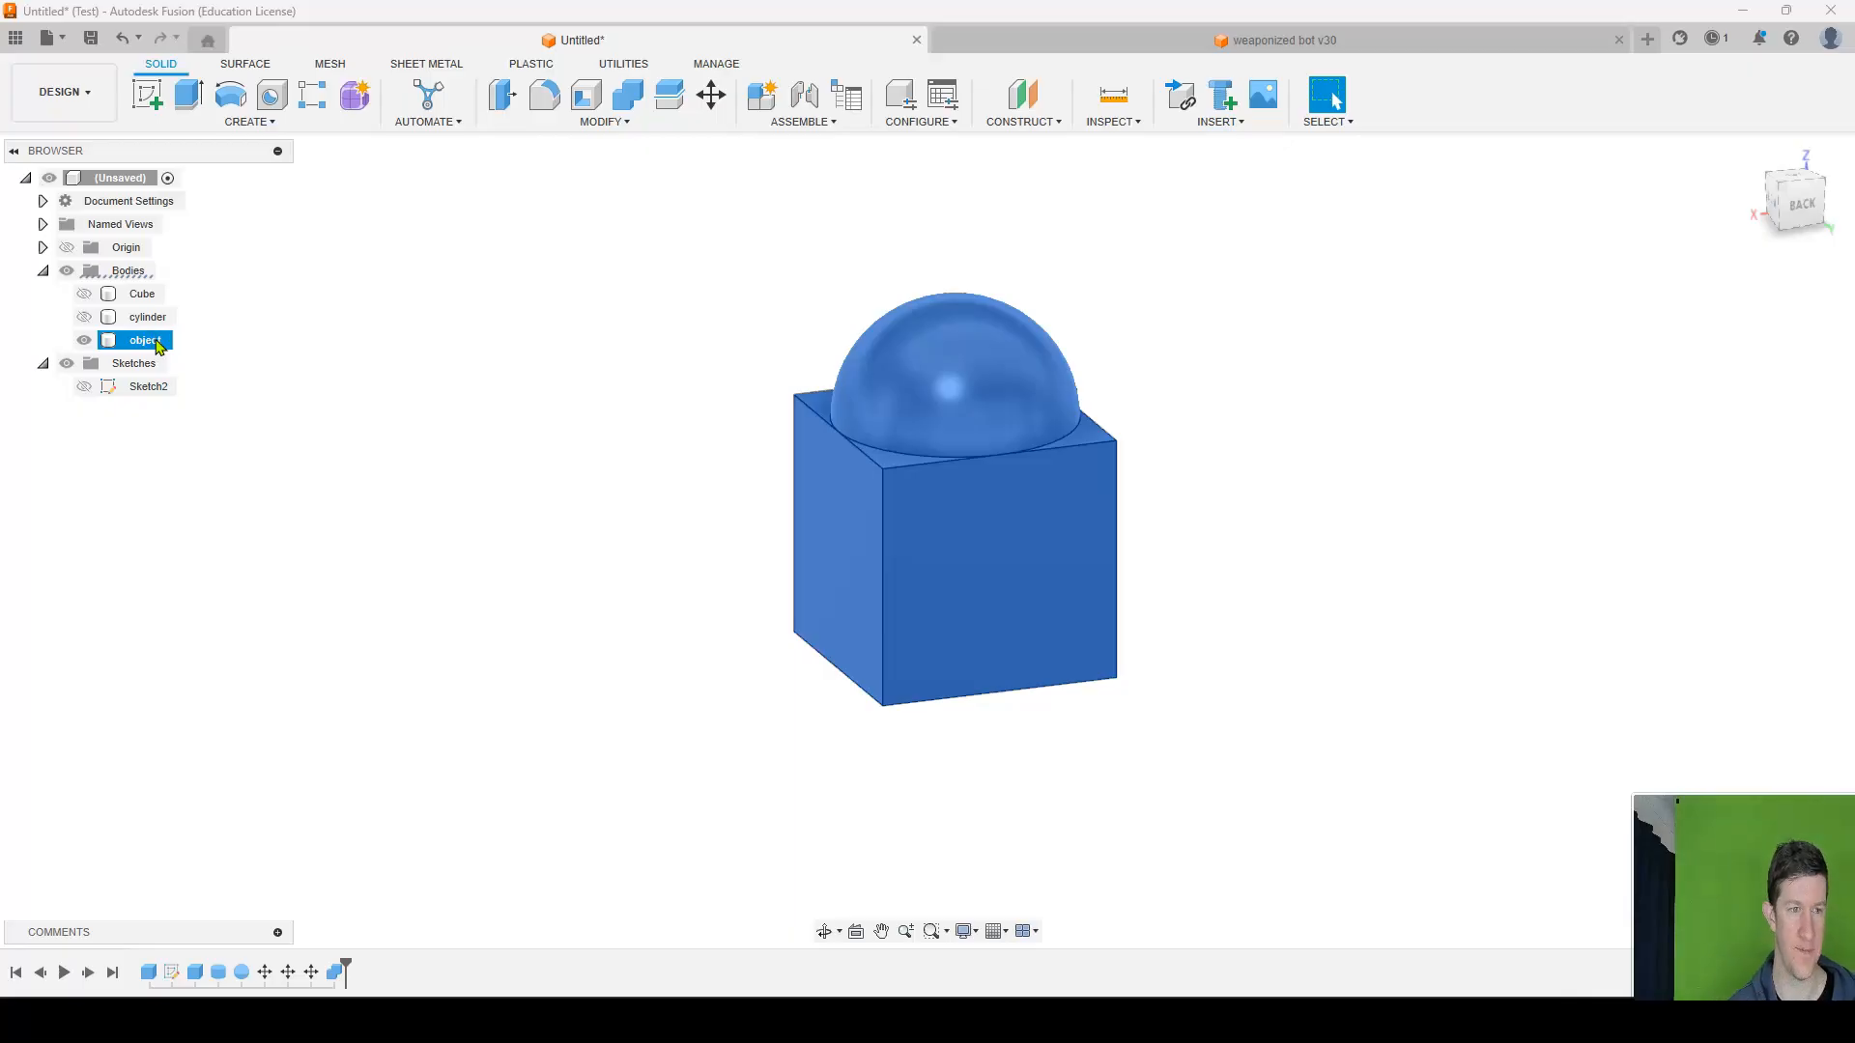
click(1250, 433)
Examine the joined body from several sides, focusing on the seam between the sphere and the cube's top face.
scroll(992, 424, up, 5)
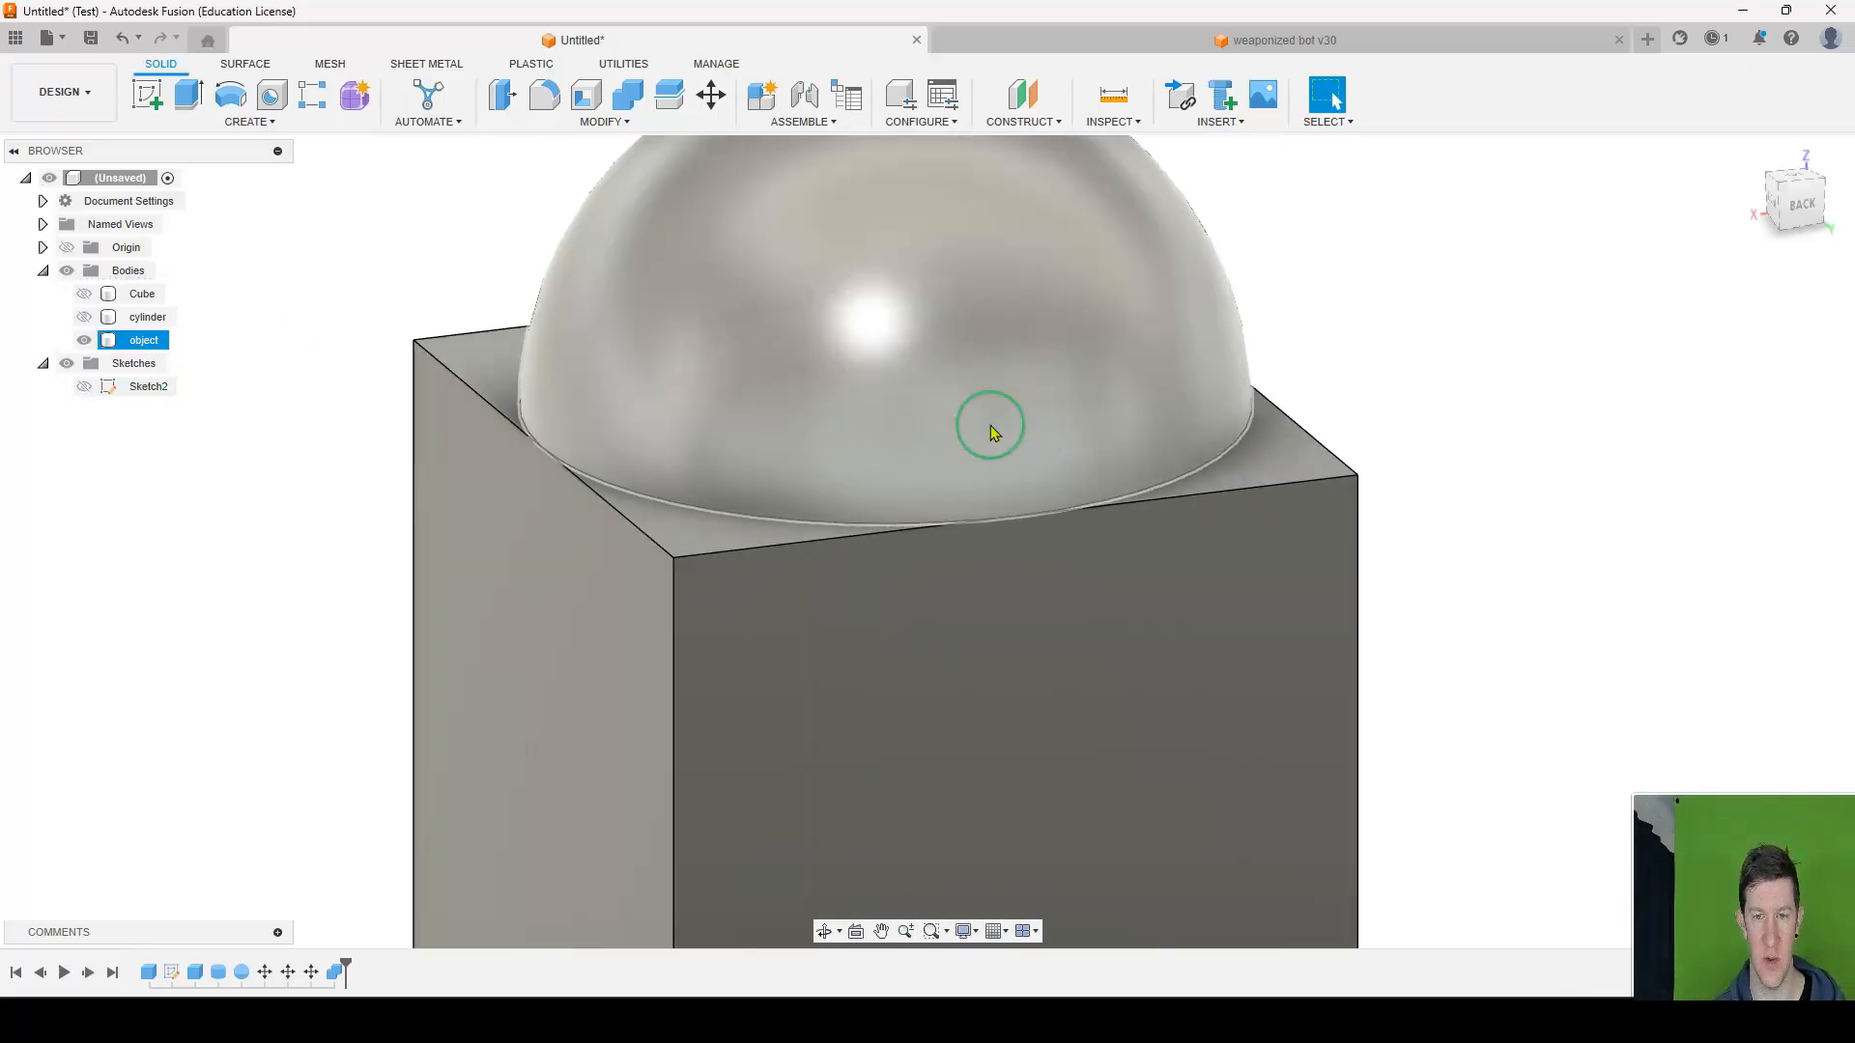
shift+middle_drag(1184, 410, 1114, 460)
scroll(1246, 458, down, 4)
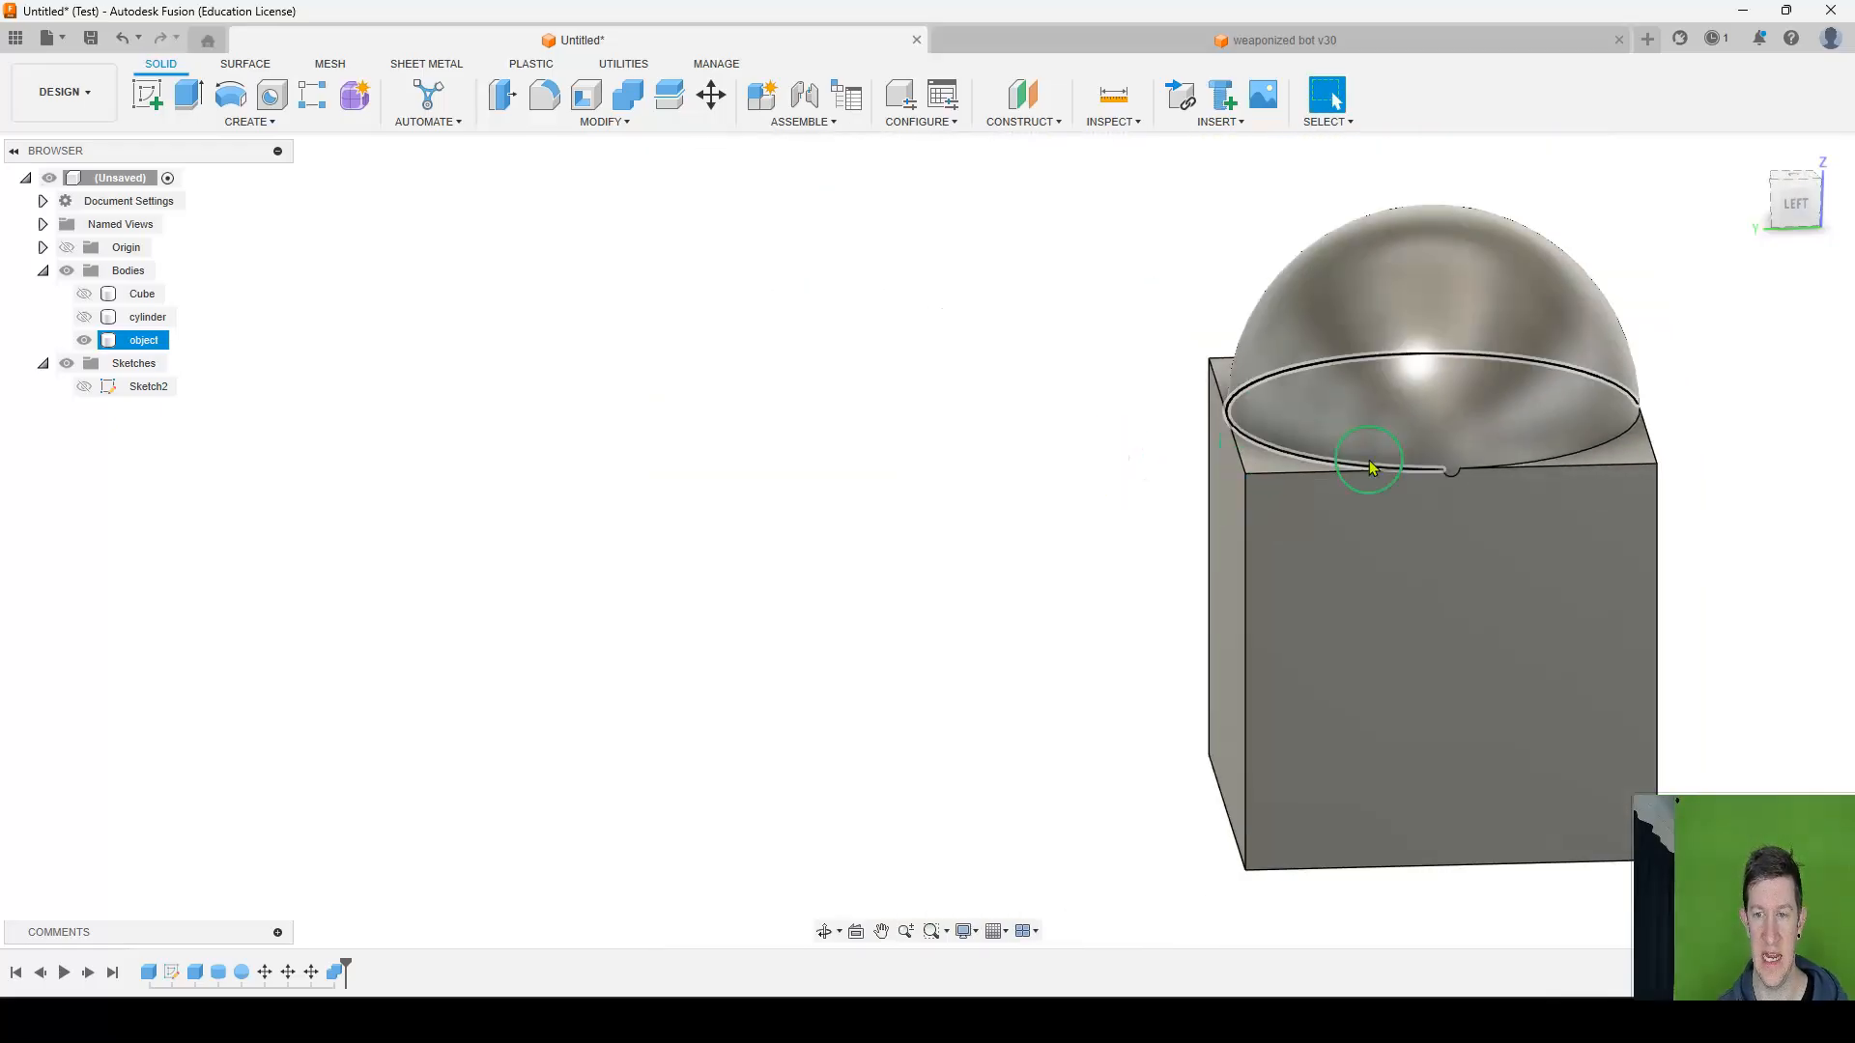
middle_drag(1478, 466, 1017, 425)
shift+middle_drag(877, 417, 1037, 431)
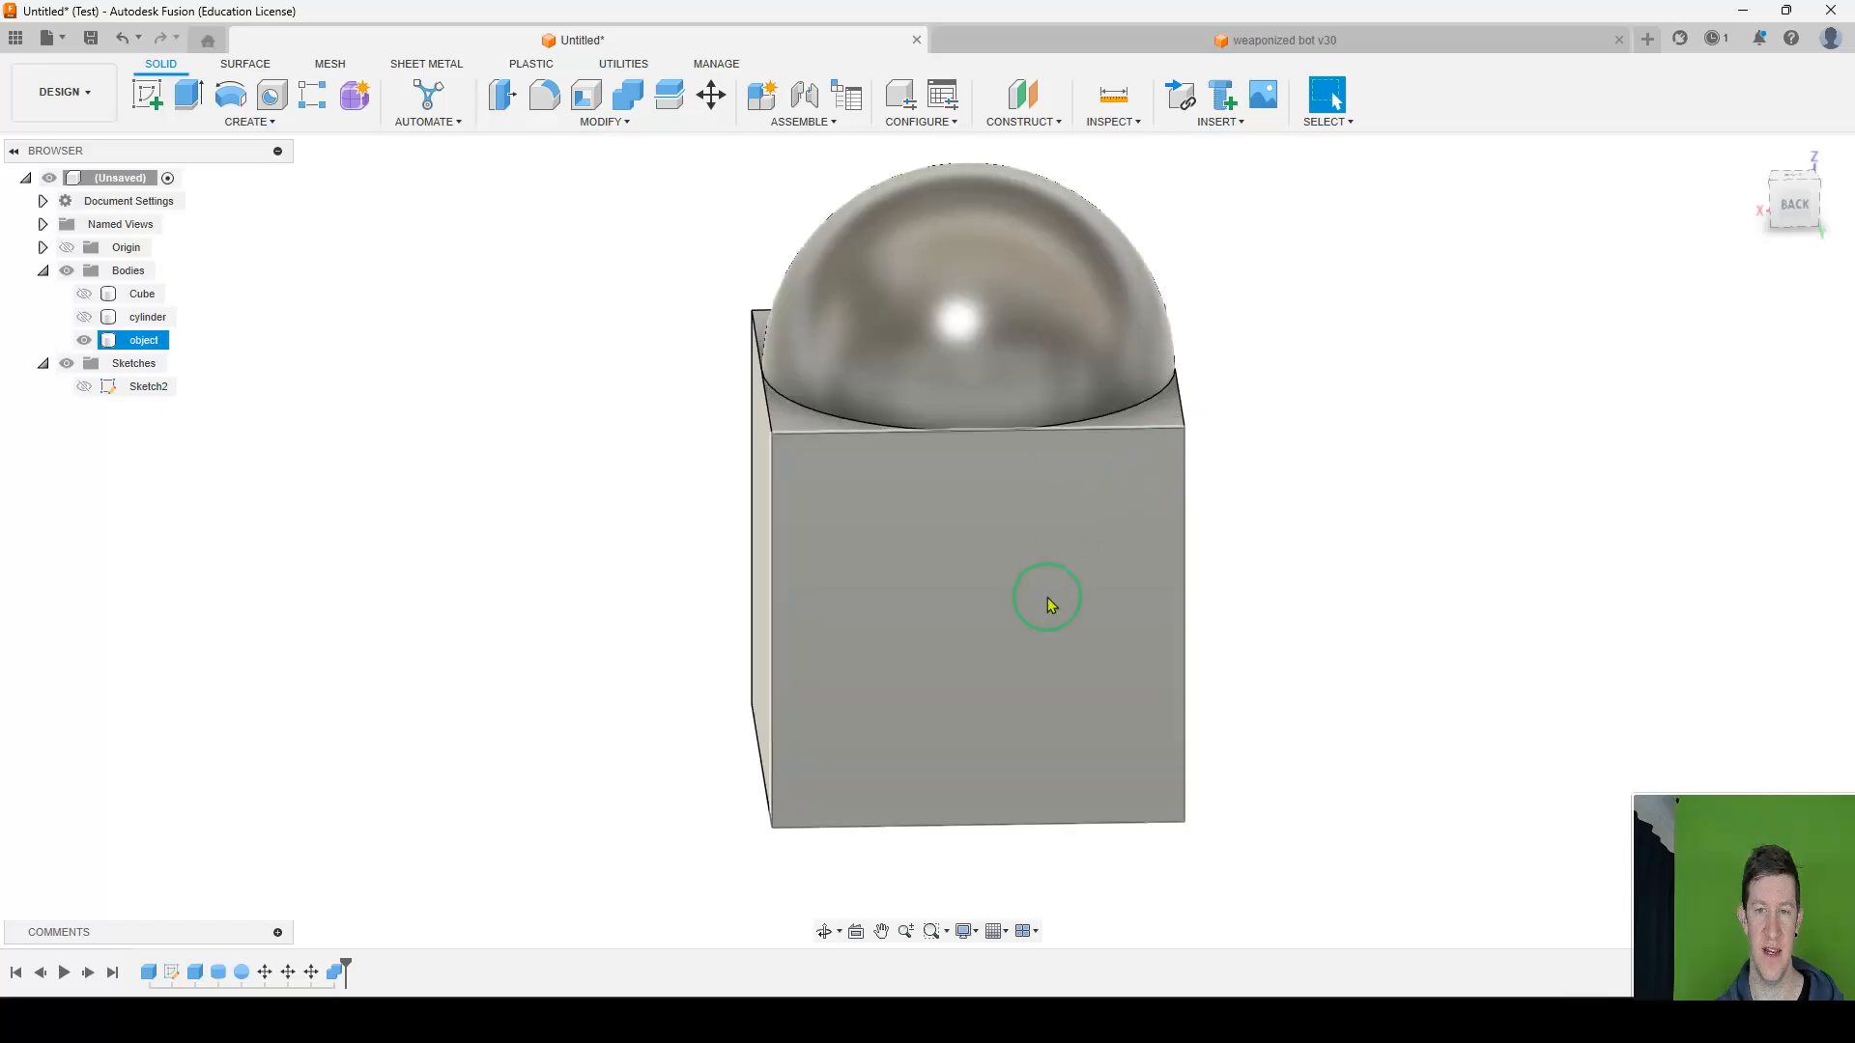
scroll(942, 425, down, 4)
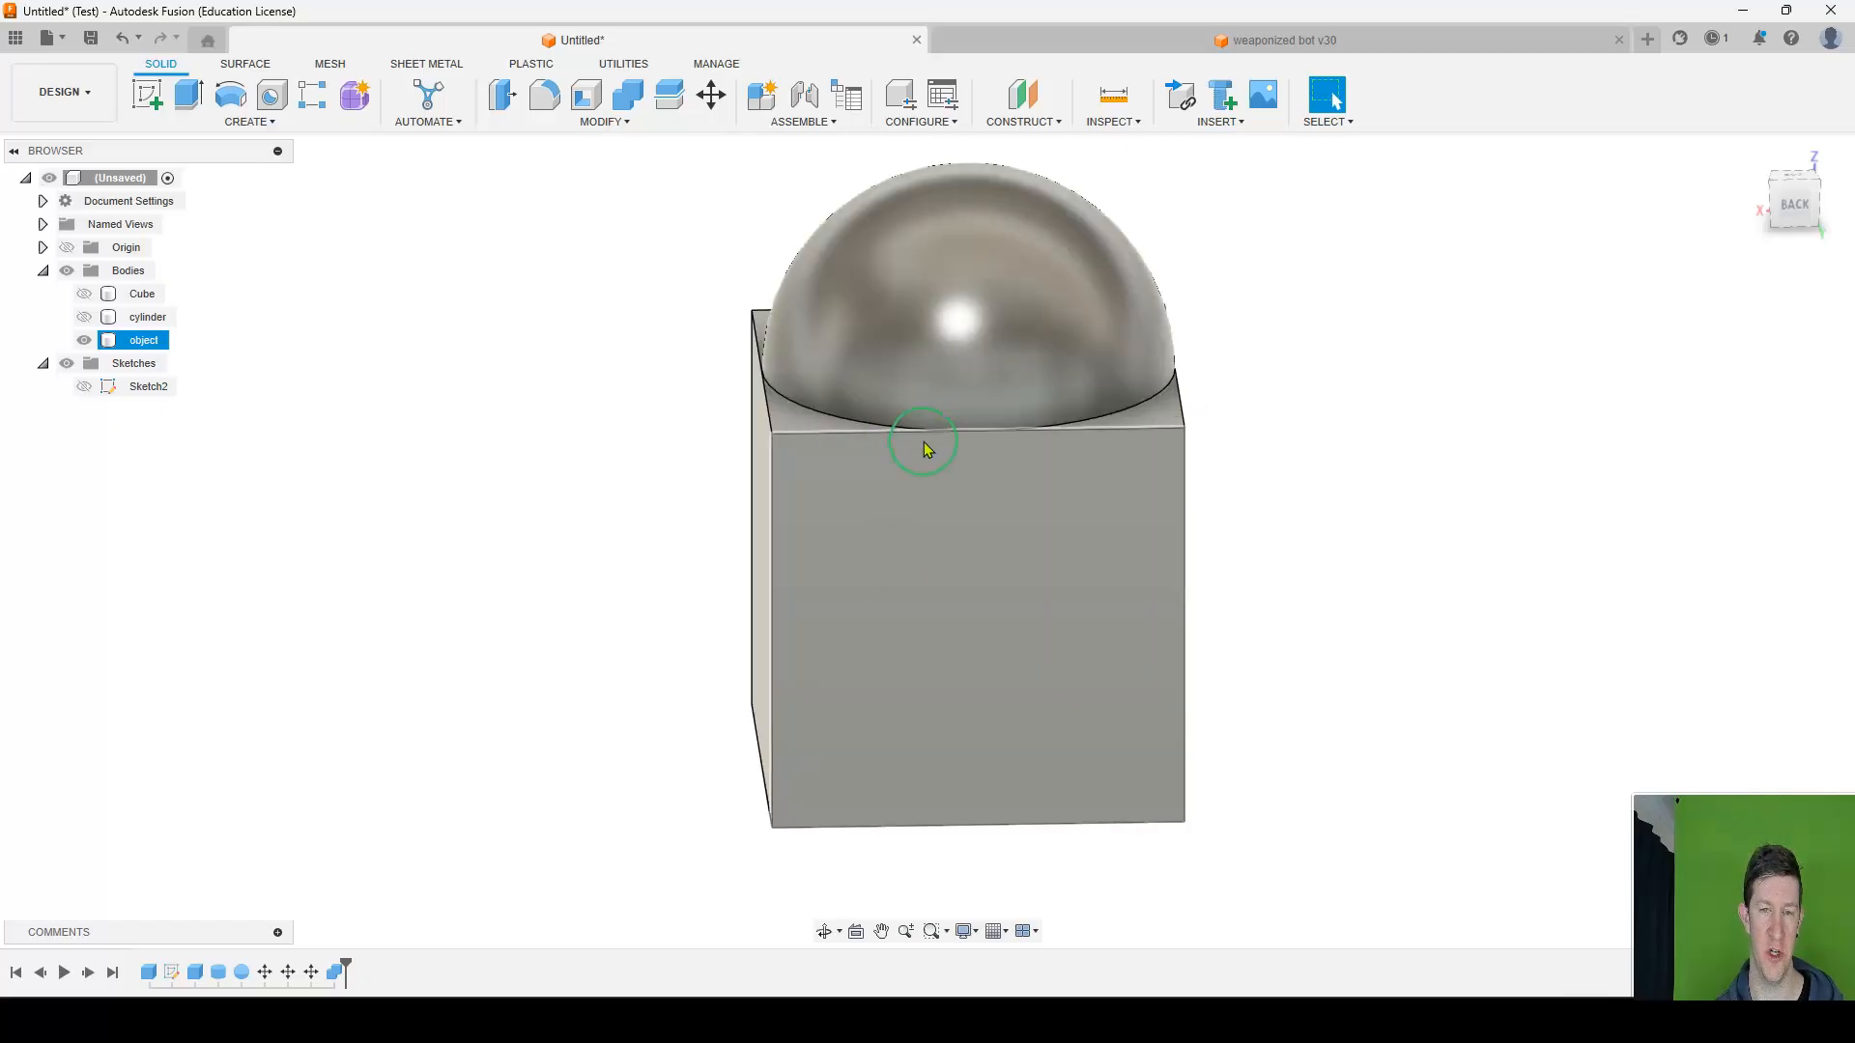
shift+middle_drag(1086, 488, 960, 345)
Try to move the joined object body with Move/Copy, and cancel the move.
click(150, 345)
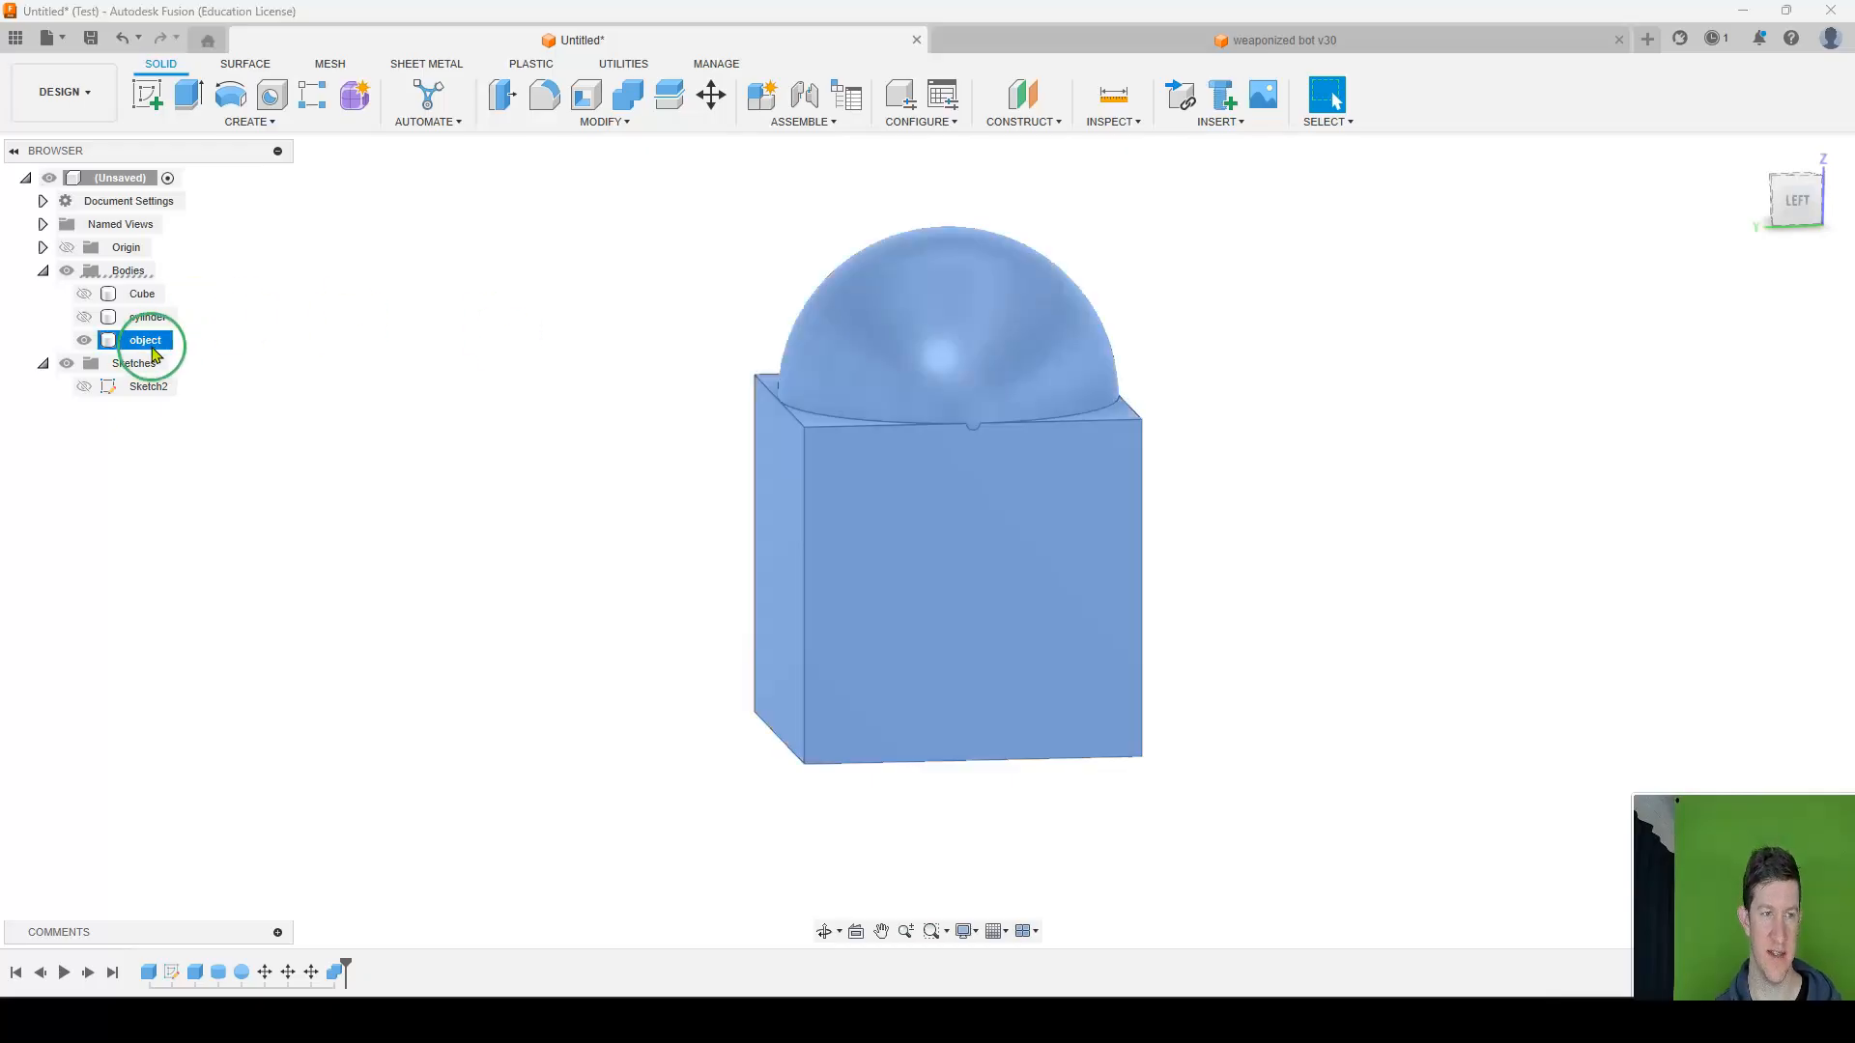
key(m)
drag(1086, 754, 1001, 742)
key(Escape)
scroll(944, 592, down, 3)
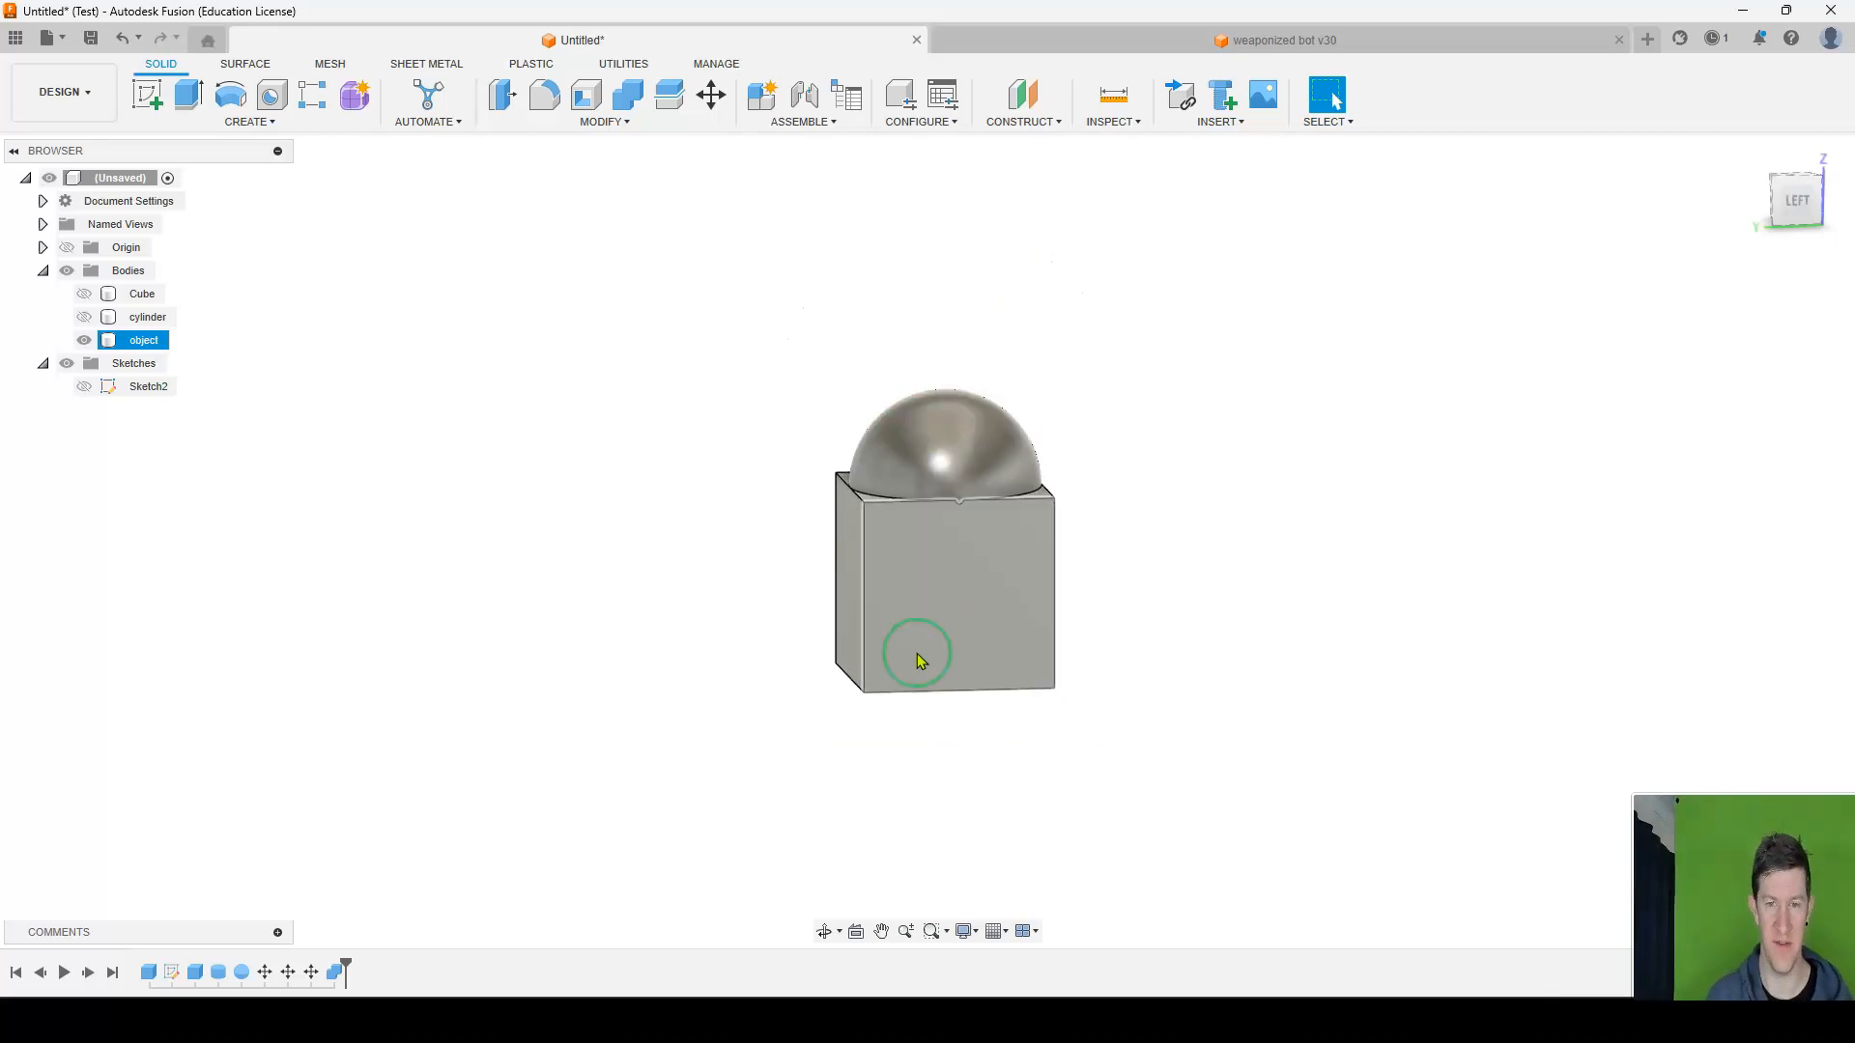
Undo the recent changes back past the Combine, view the separate bodies, and redo all the undone changes.
key(ctrl+z)
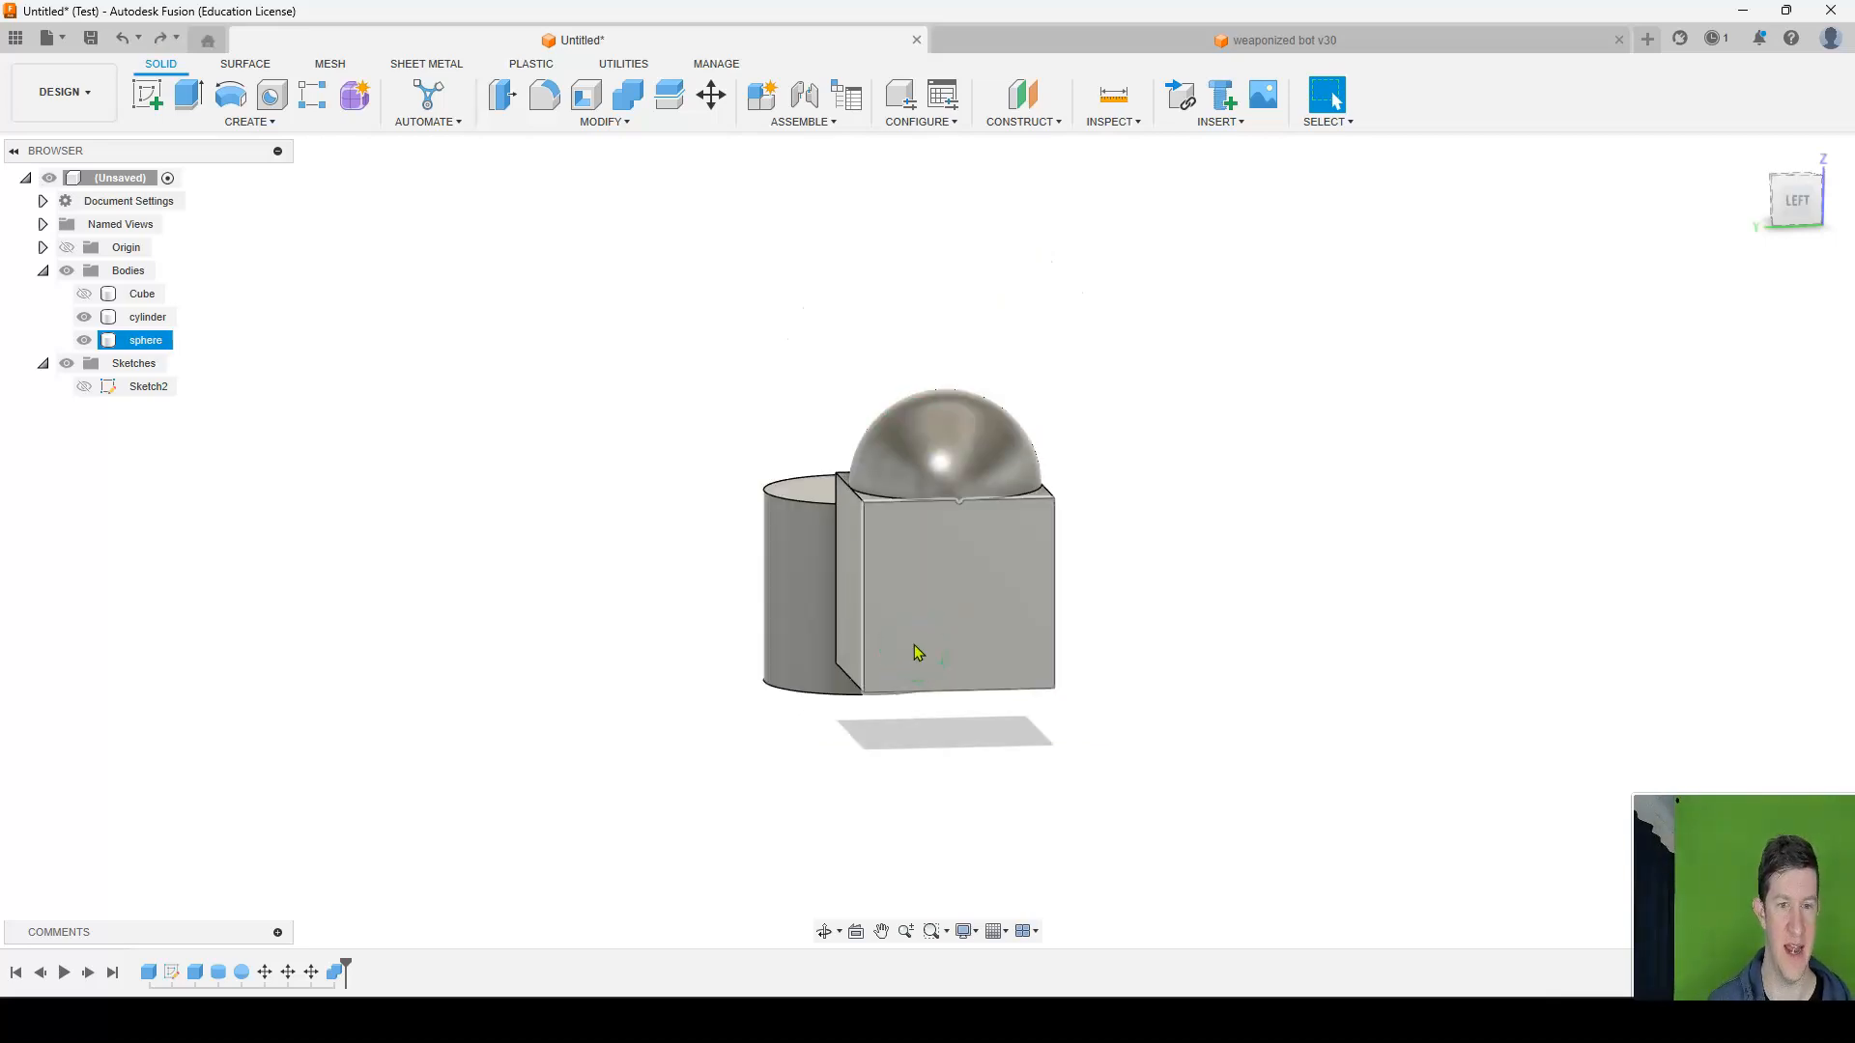
click(219, 306)
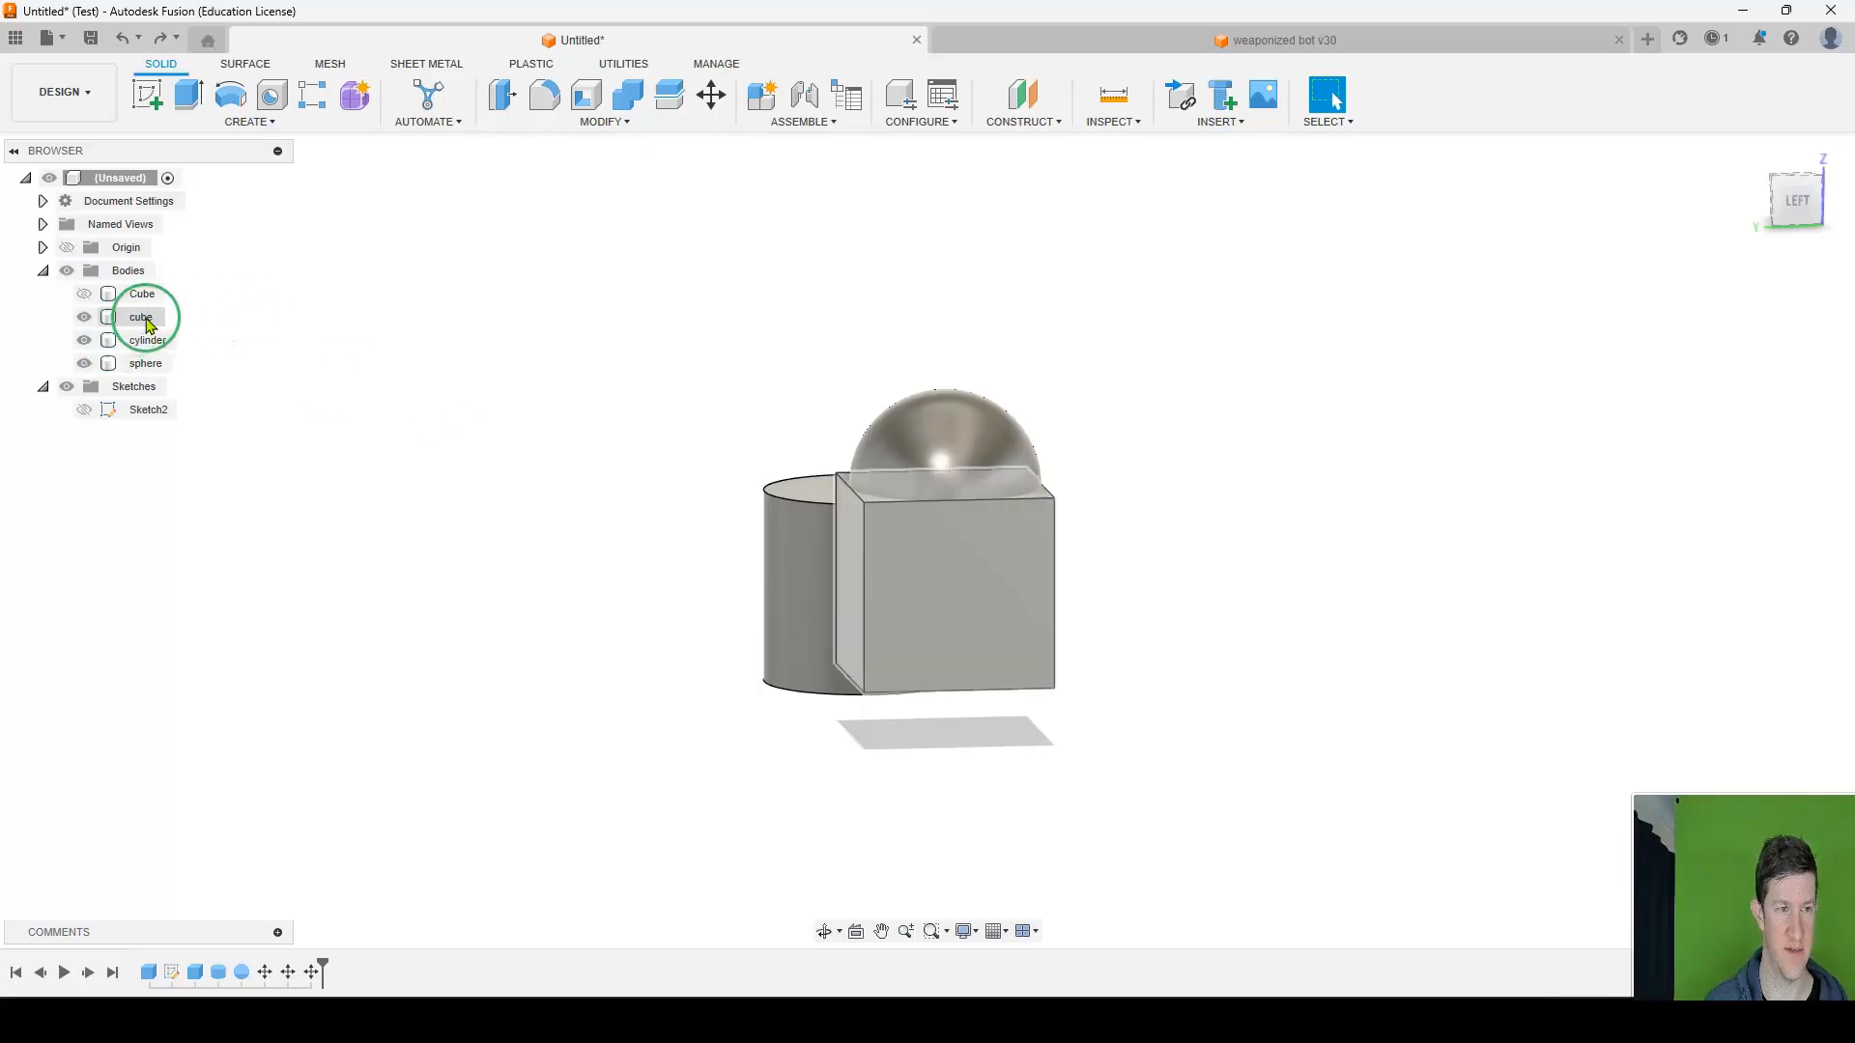
click(808, 541)
shift+middle_drag(808, 541, 939, 551)
middle_drag(1109, 545, 1027, 549)
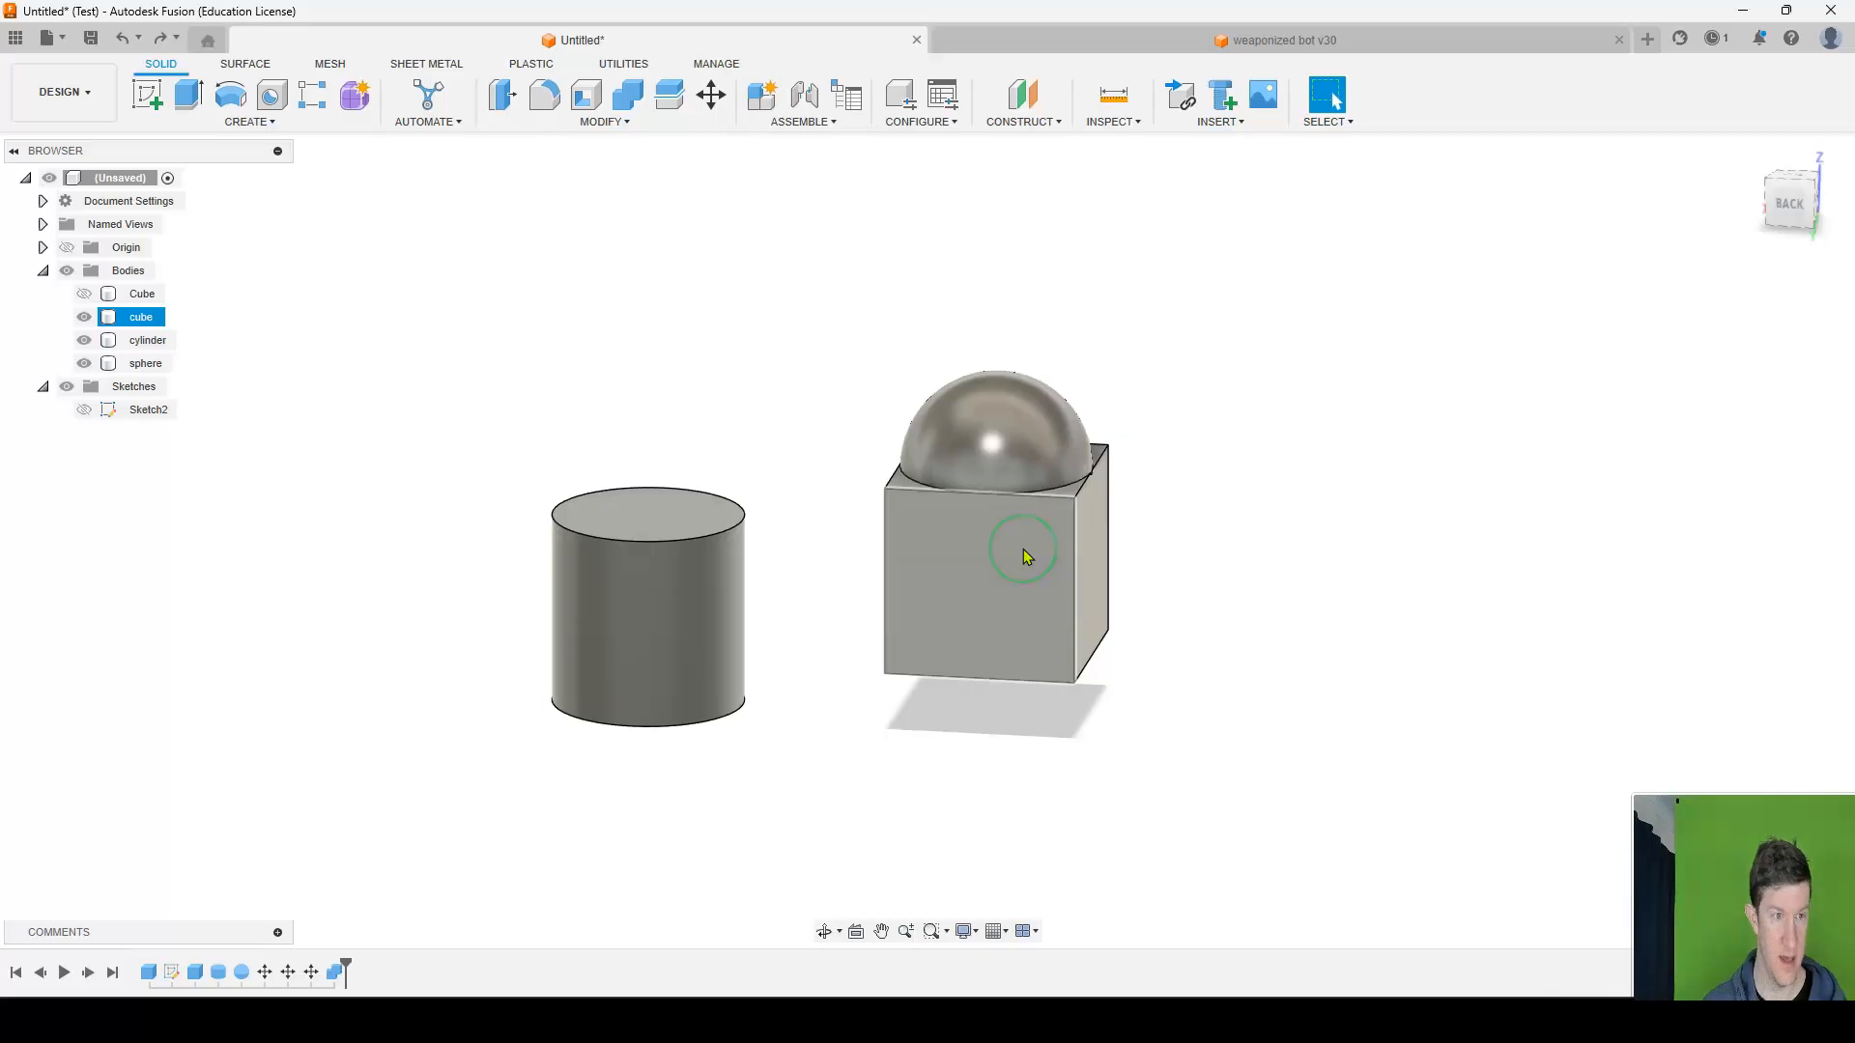
key(ctrl+y)
click(596, 675)
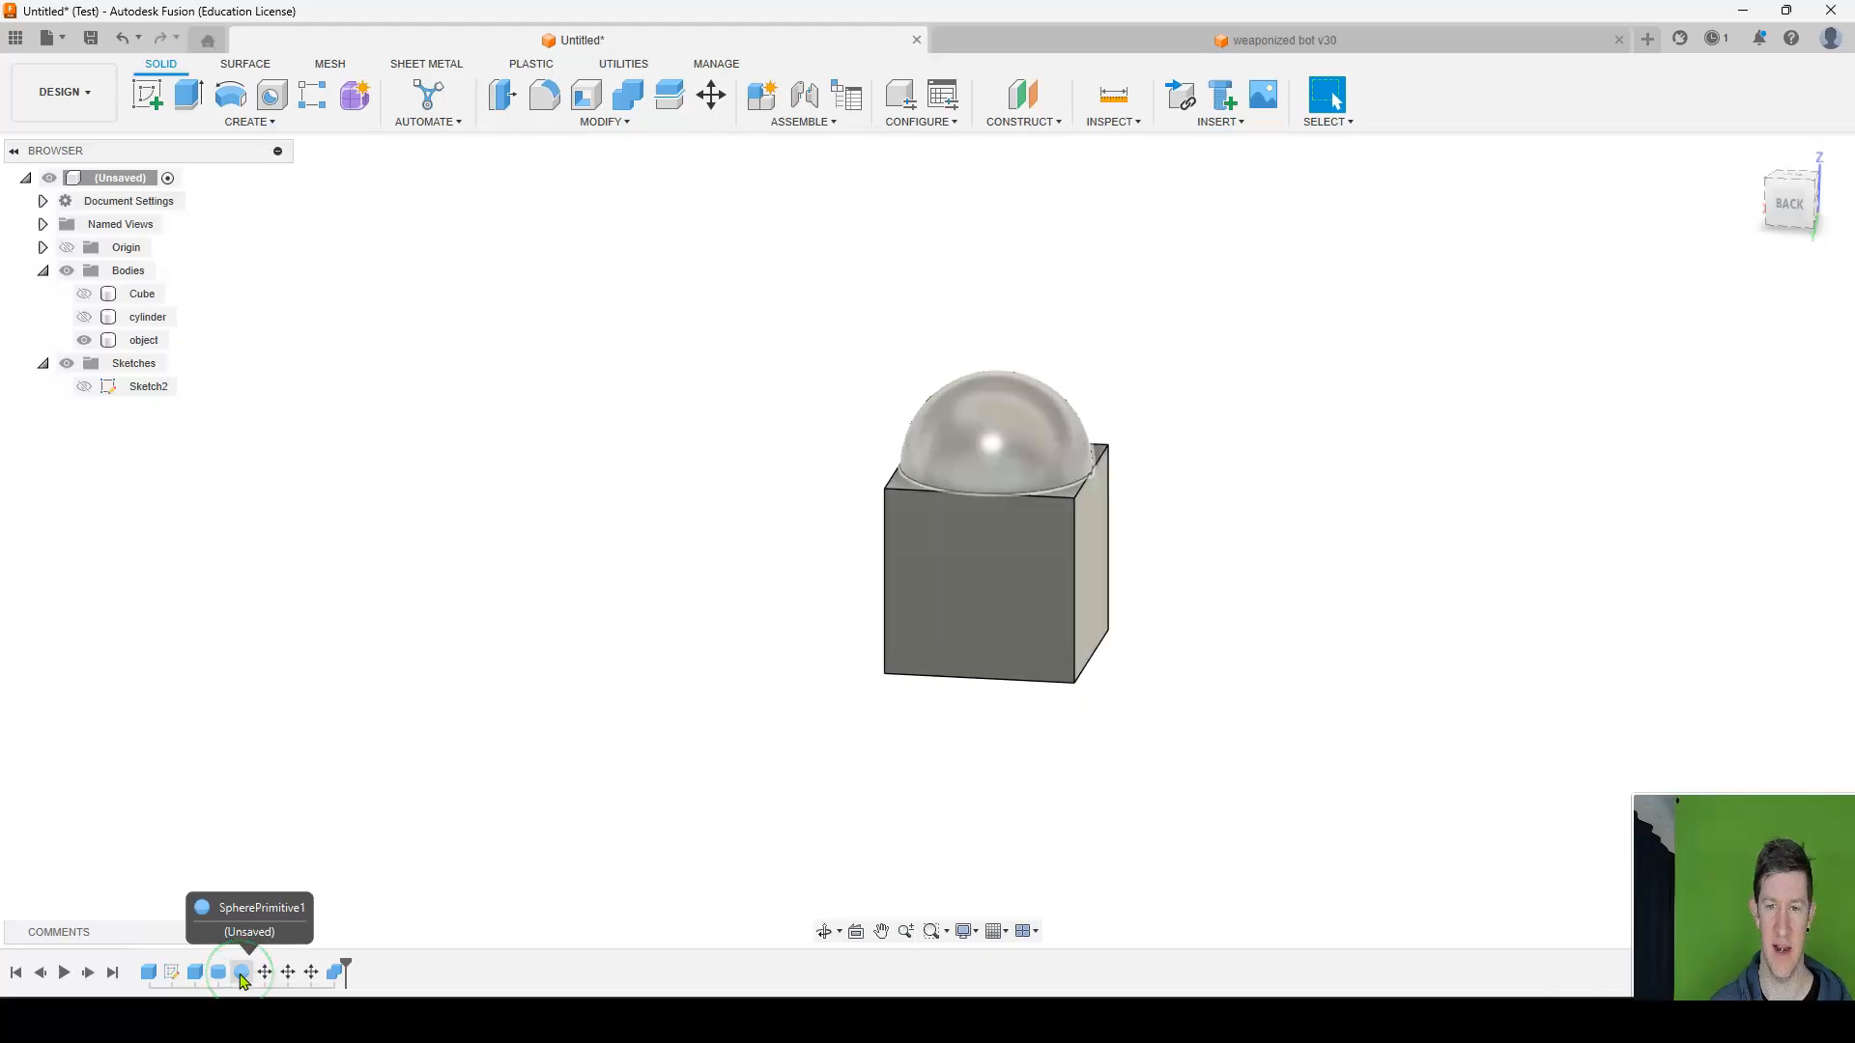
Delete the Combine feature from the design history, and select the cube and object bodies in turn to check them.
click(339, 973)
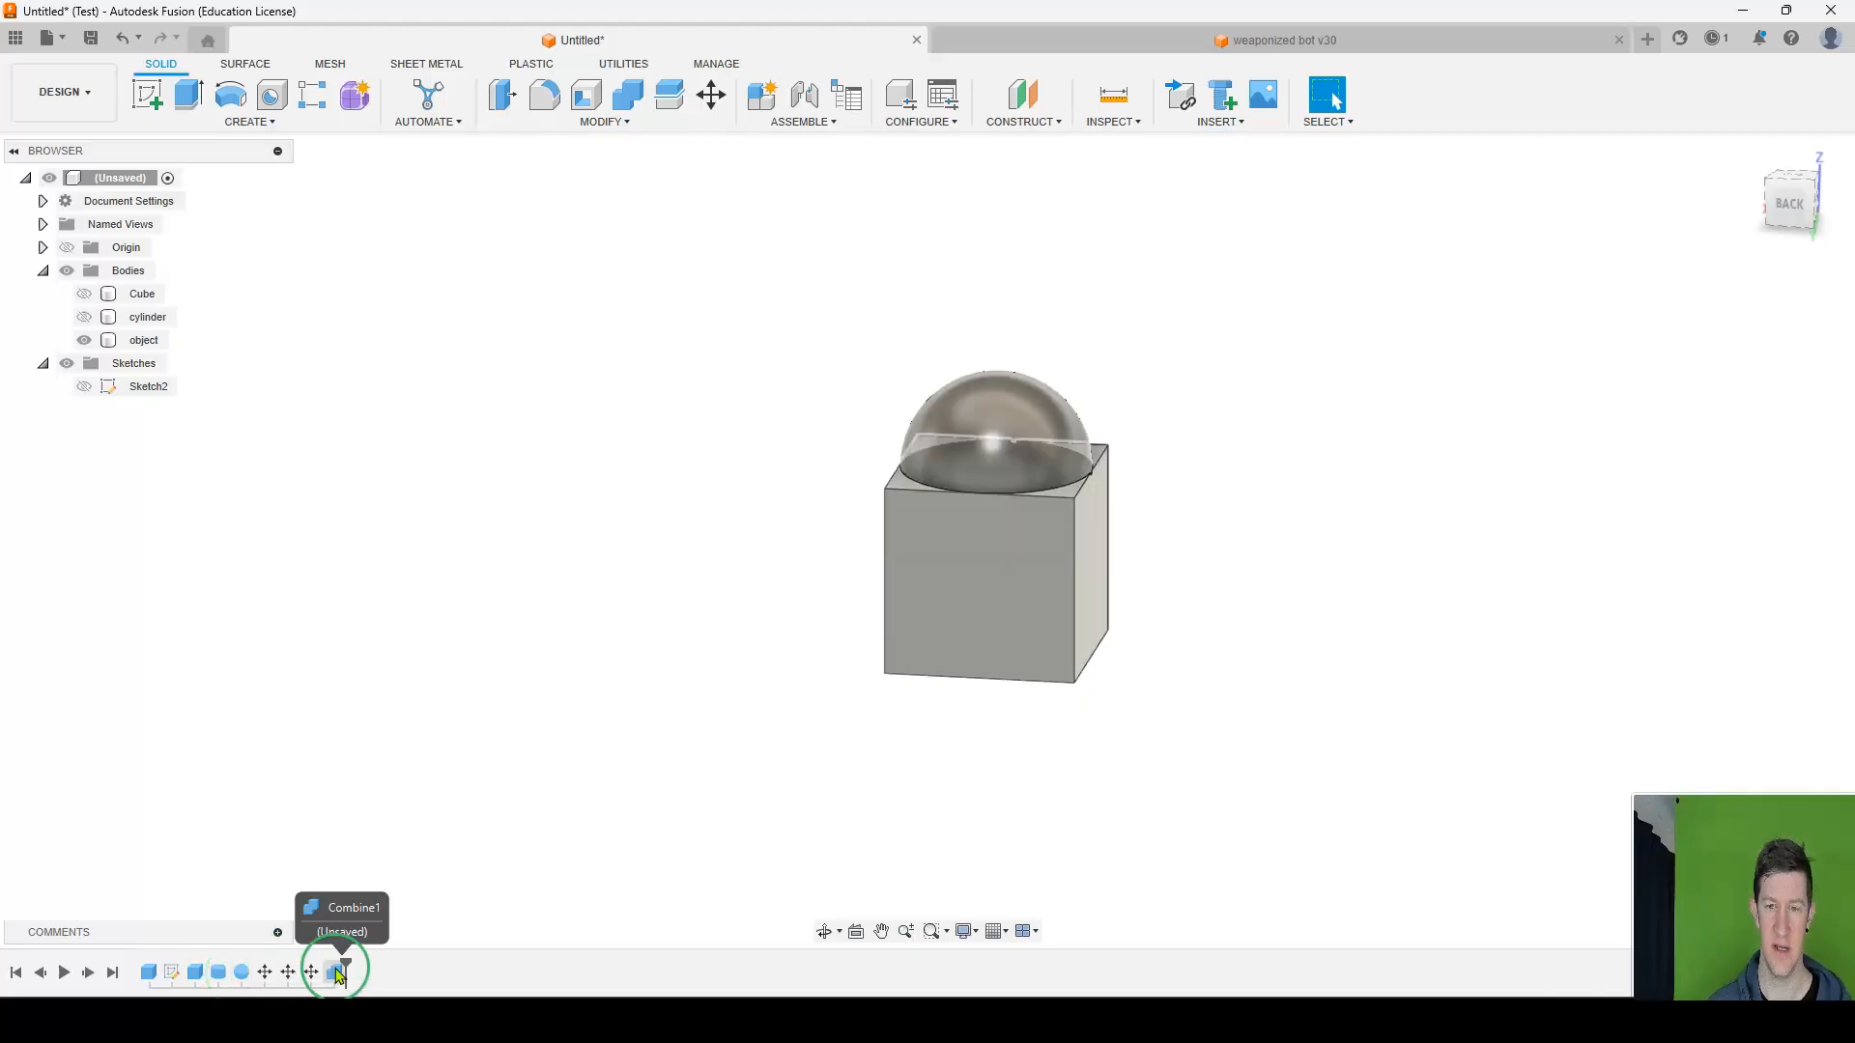
click(116, 973)
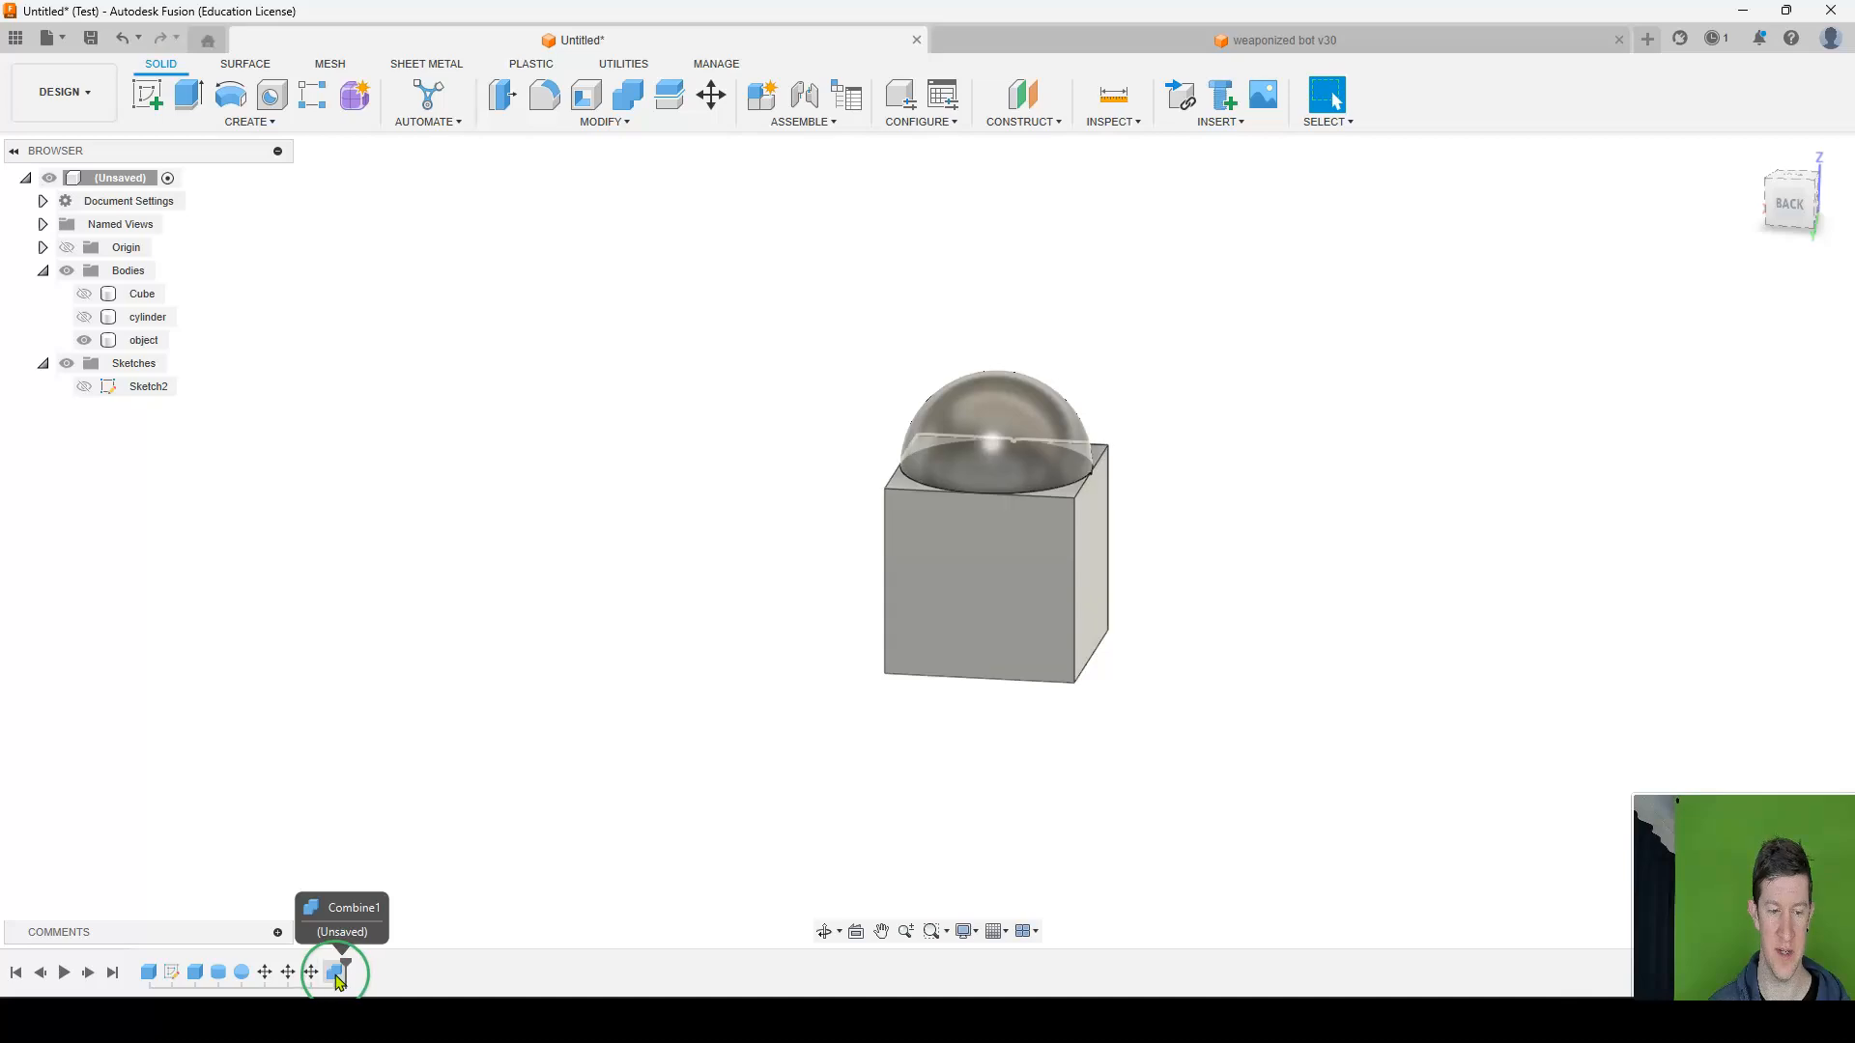
click(337, 974)
right_click(337, 976)
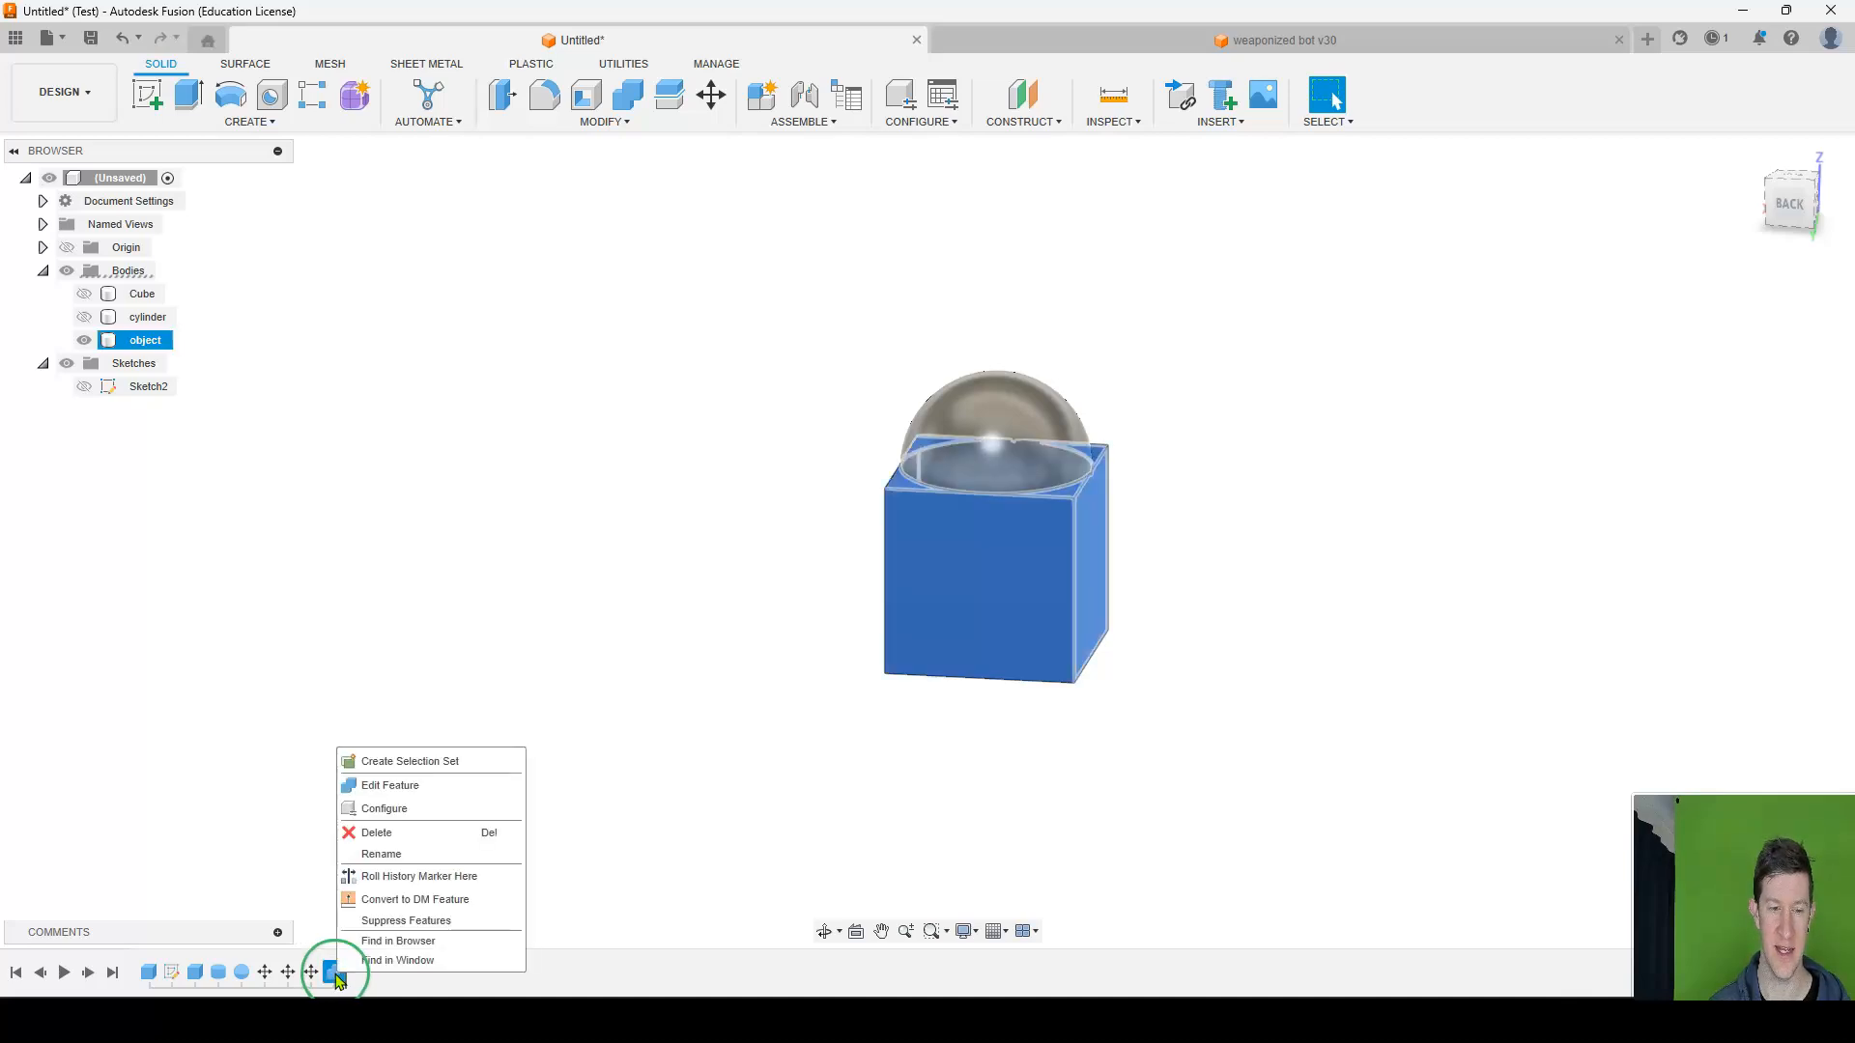
click(377, 833)
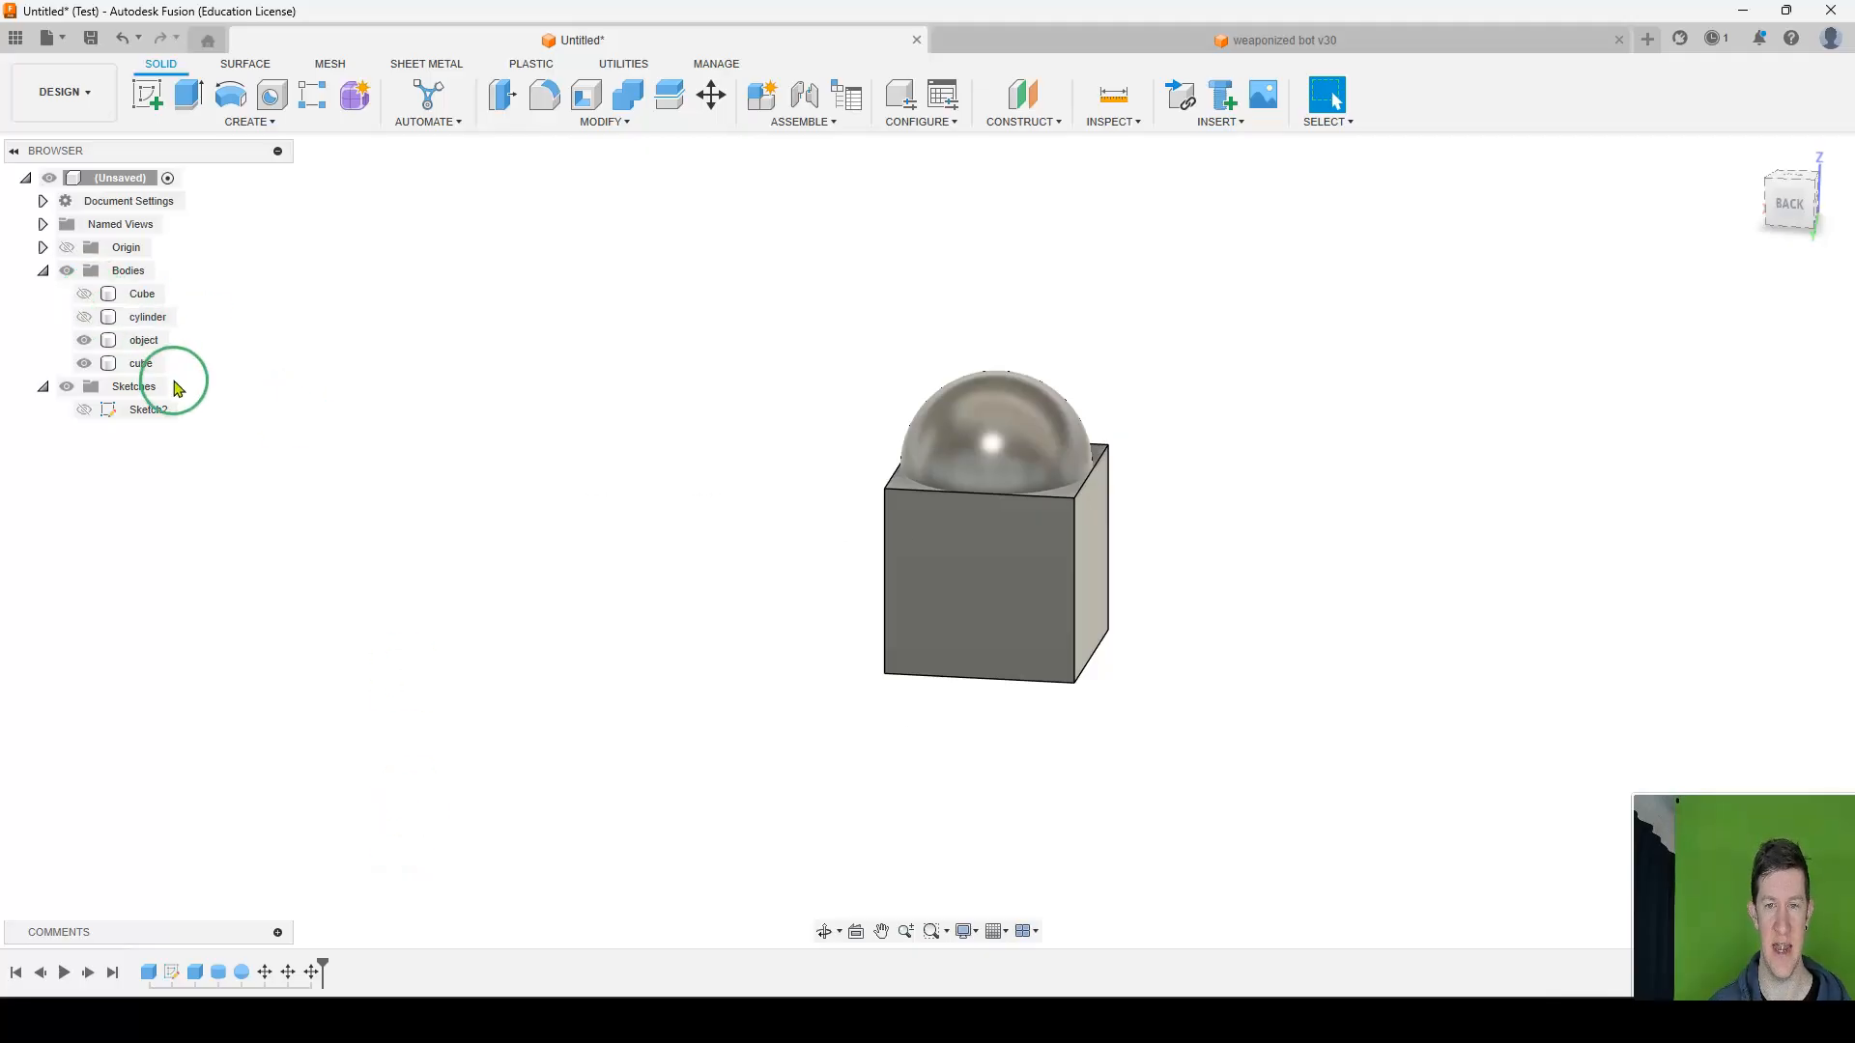
click(141, 363)
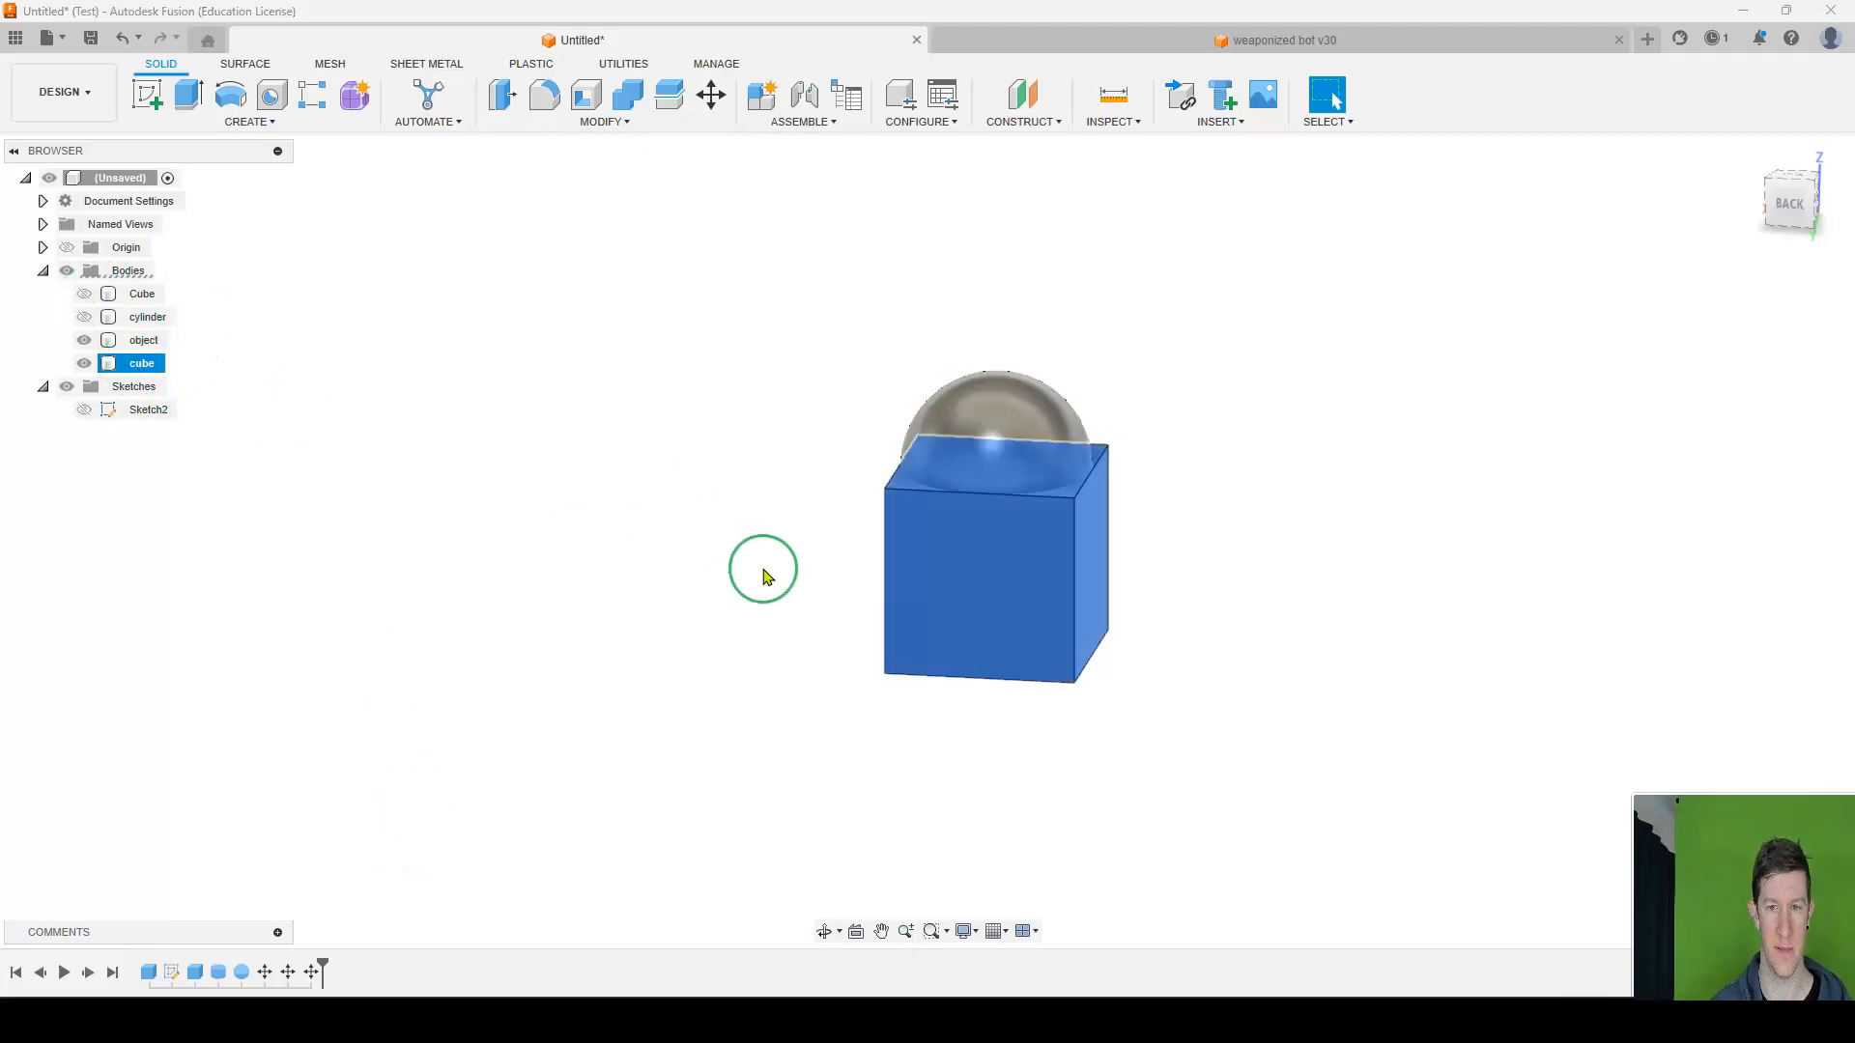
click(144, 342)
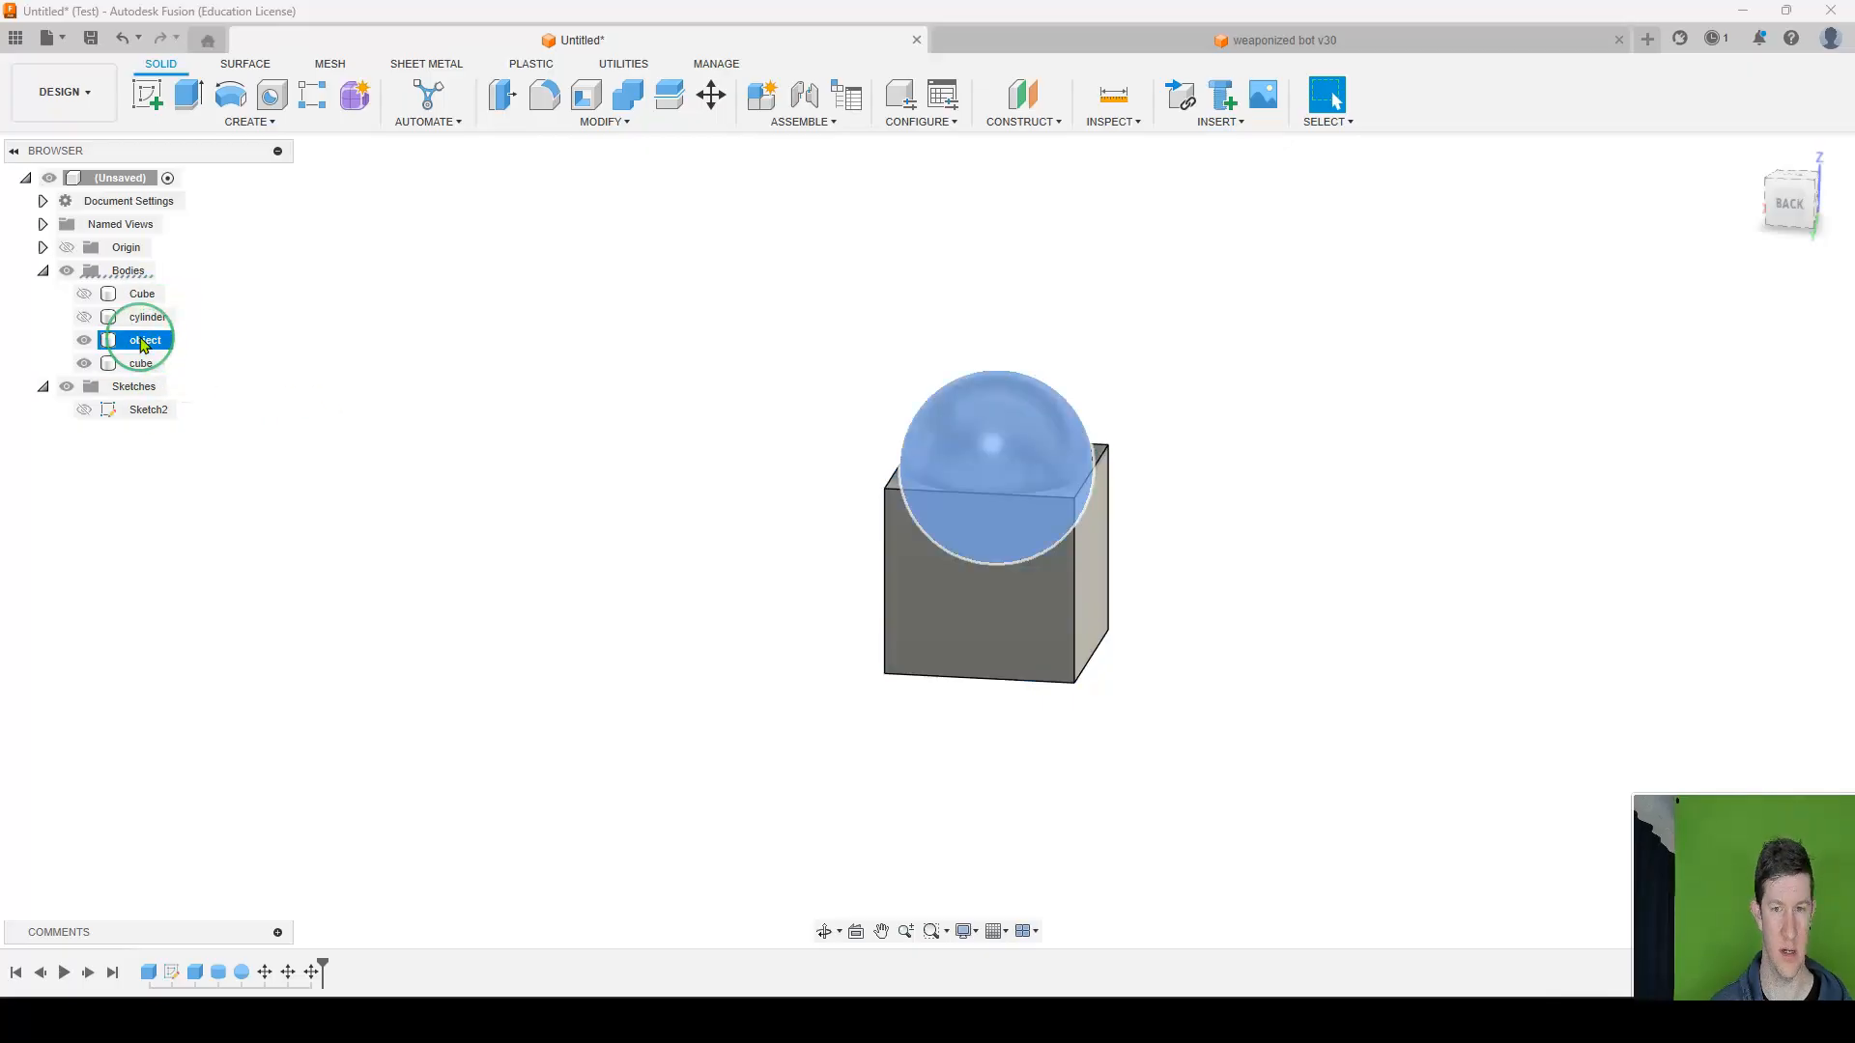
Try combining the object and cube bodies again with the Join operation, and cancel the command.
middle_drag(1204, 513, 1075, 419)
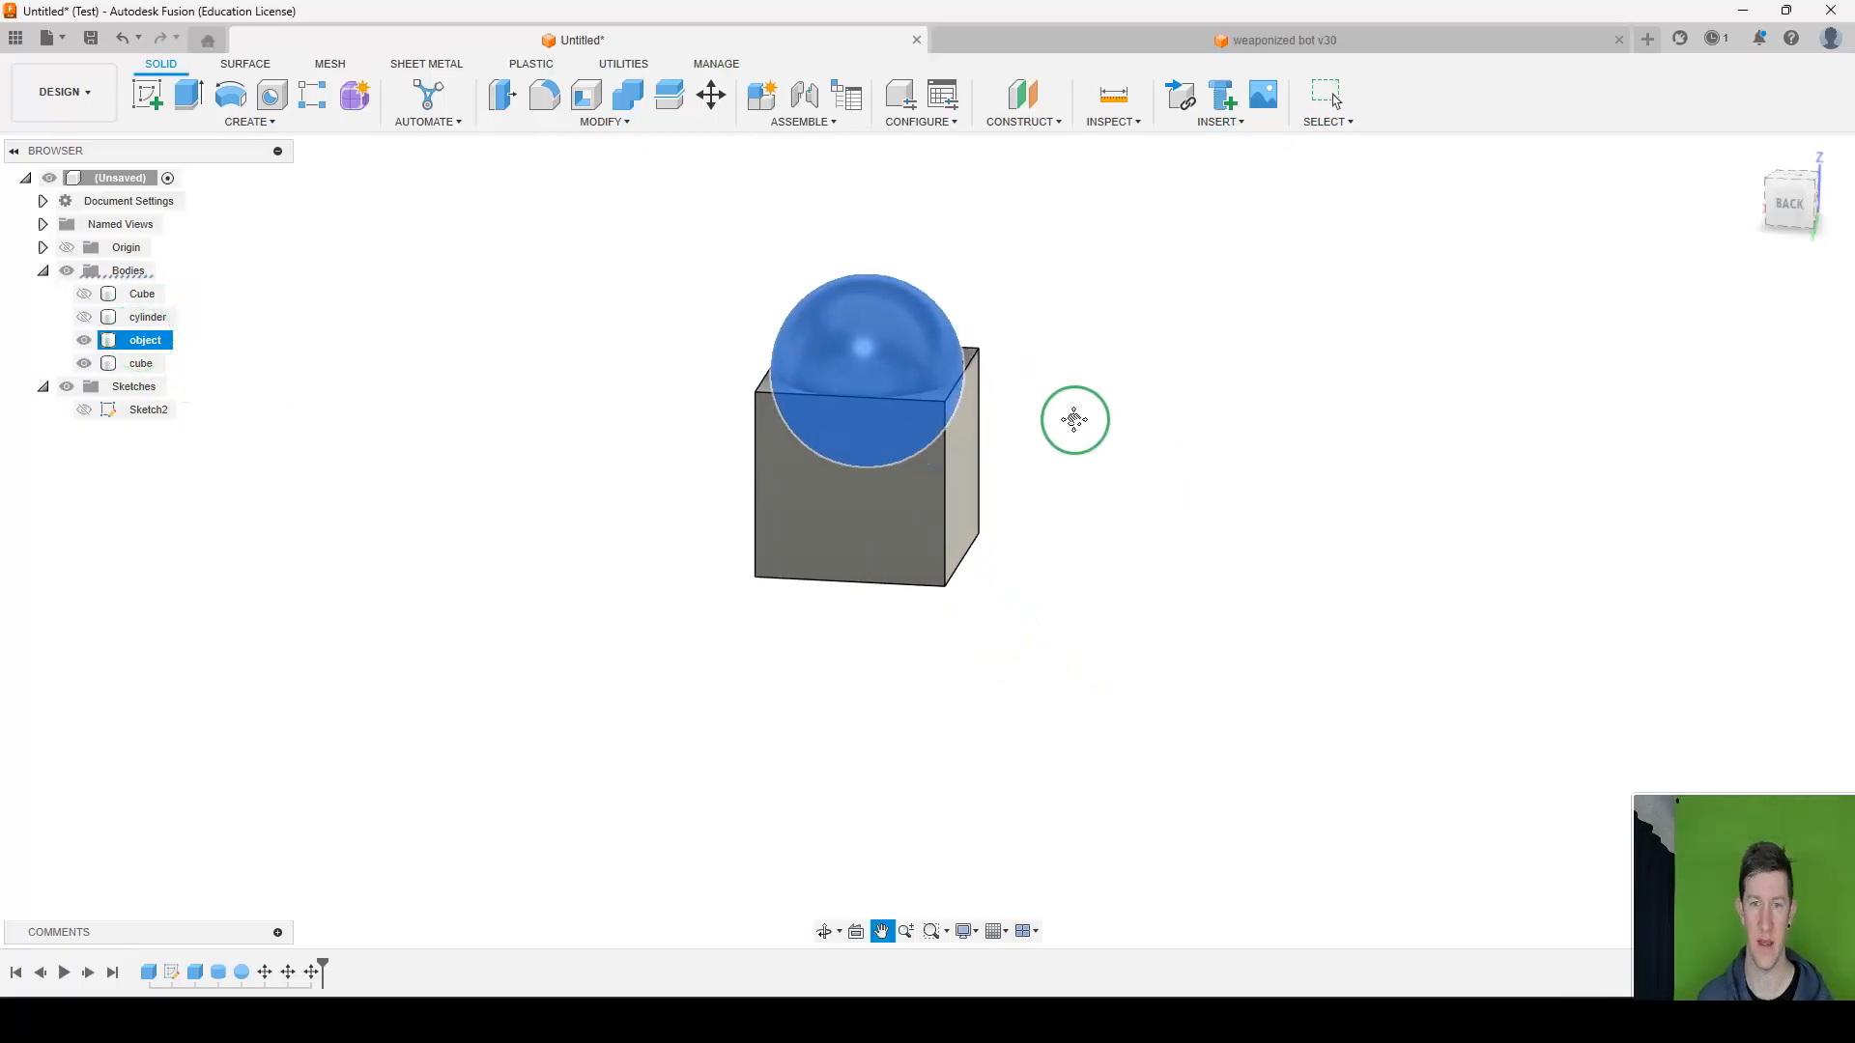
scroll(966, 385, up, 3)
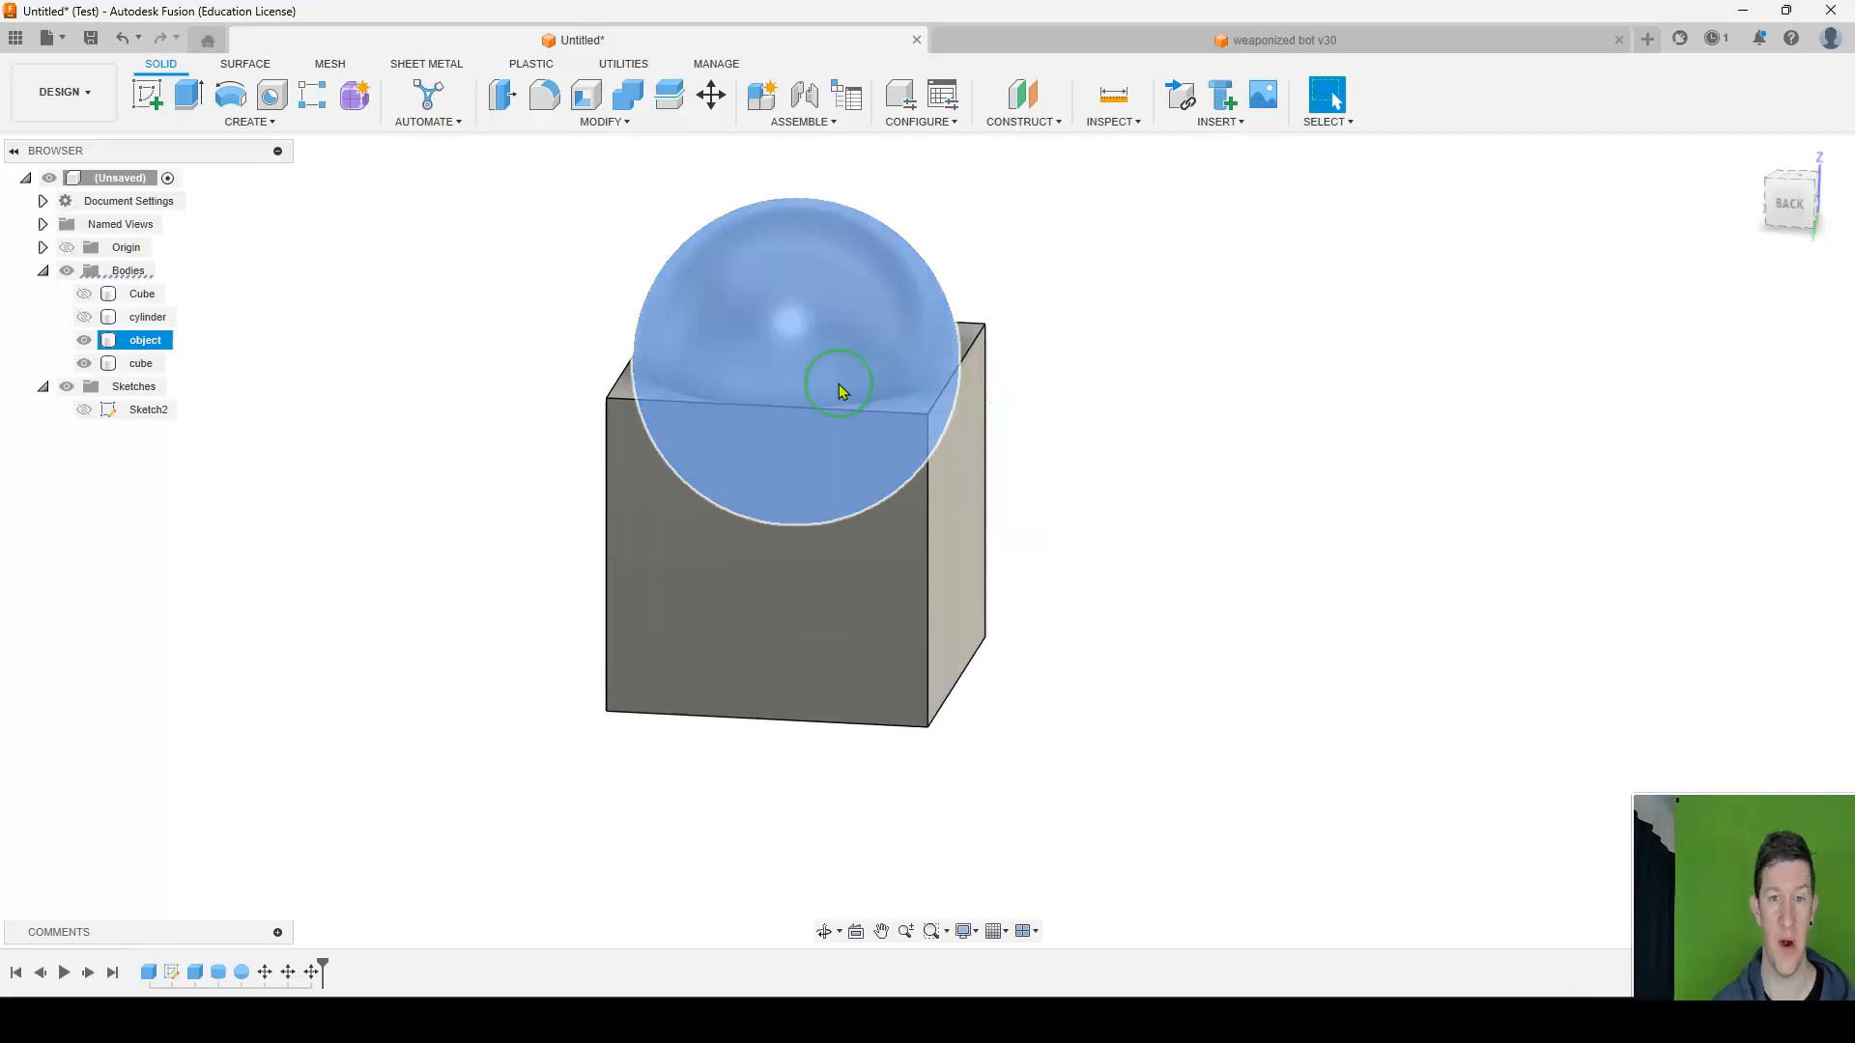
click(599, 123)
click(1140, 367)
click(783, 266)
click(603, 122)
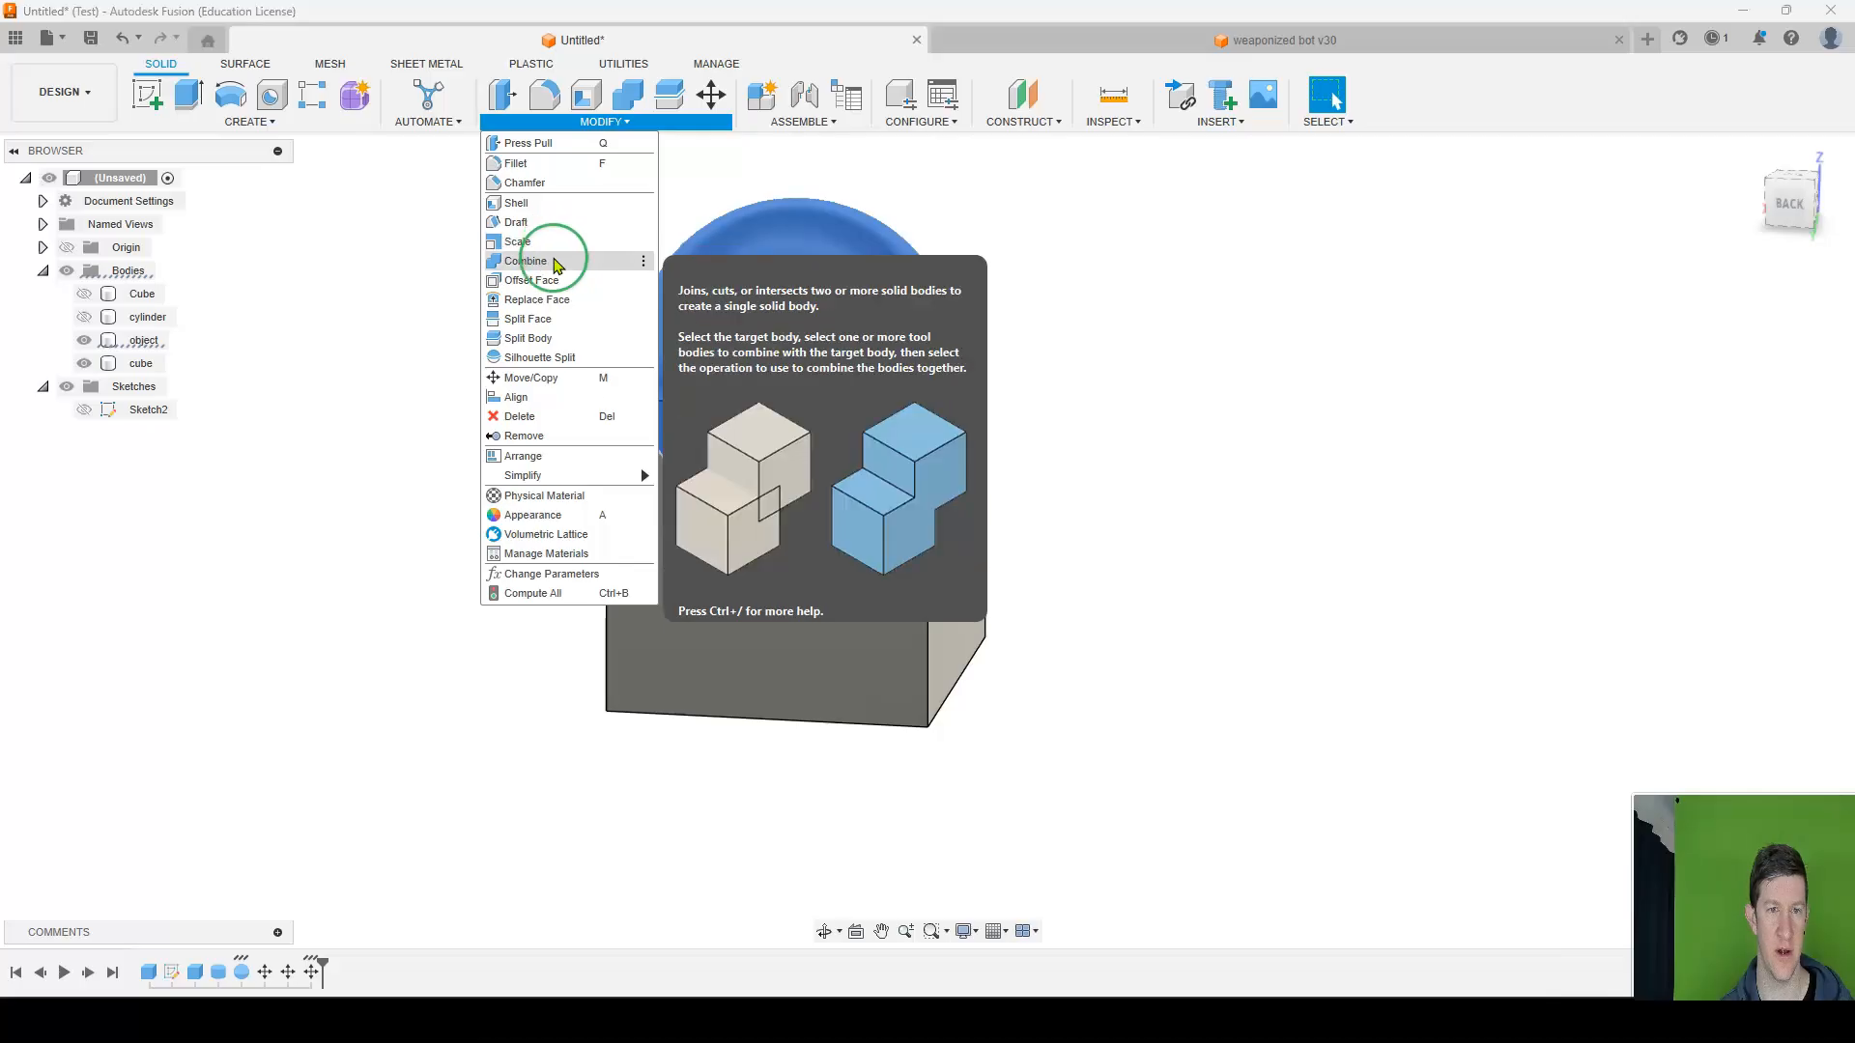
click(558, 264)
click(882, 396)
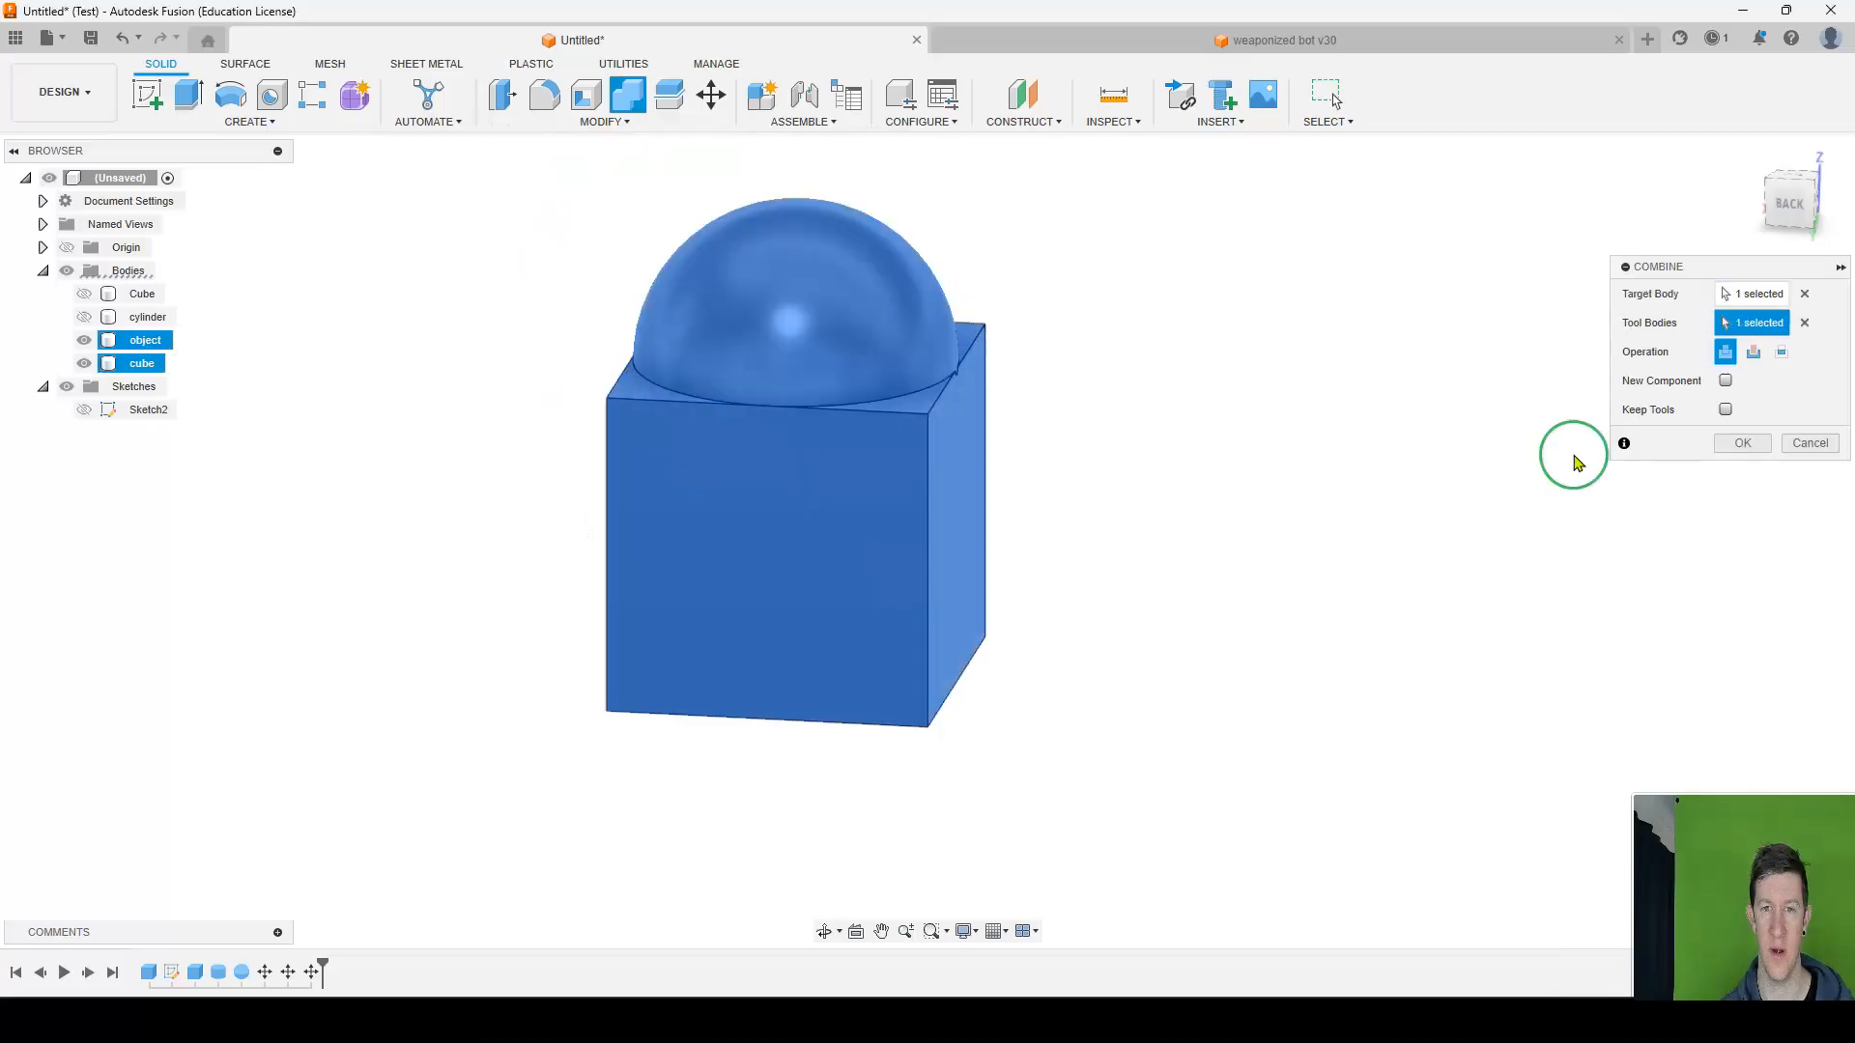
click(1739, 447)
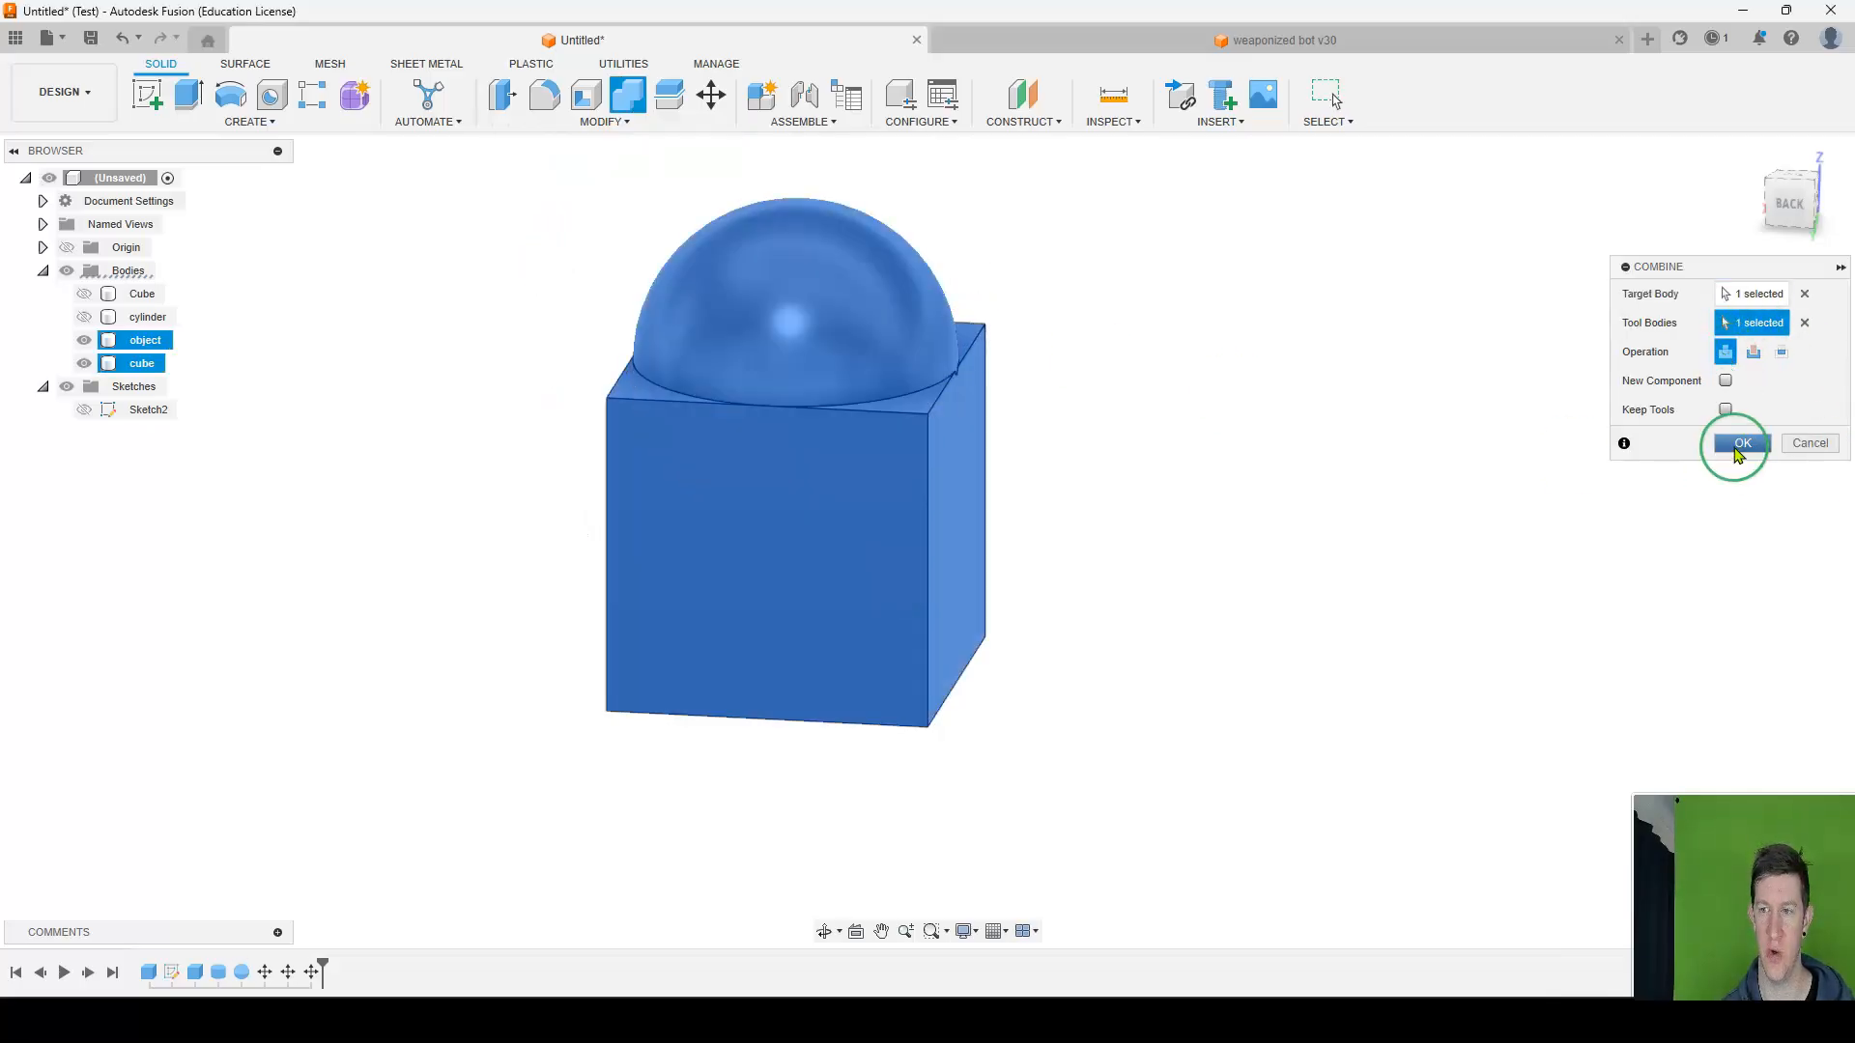
click(1802, 443)
scroll(1084, 463, down, 3)
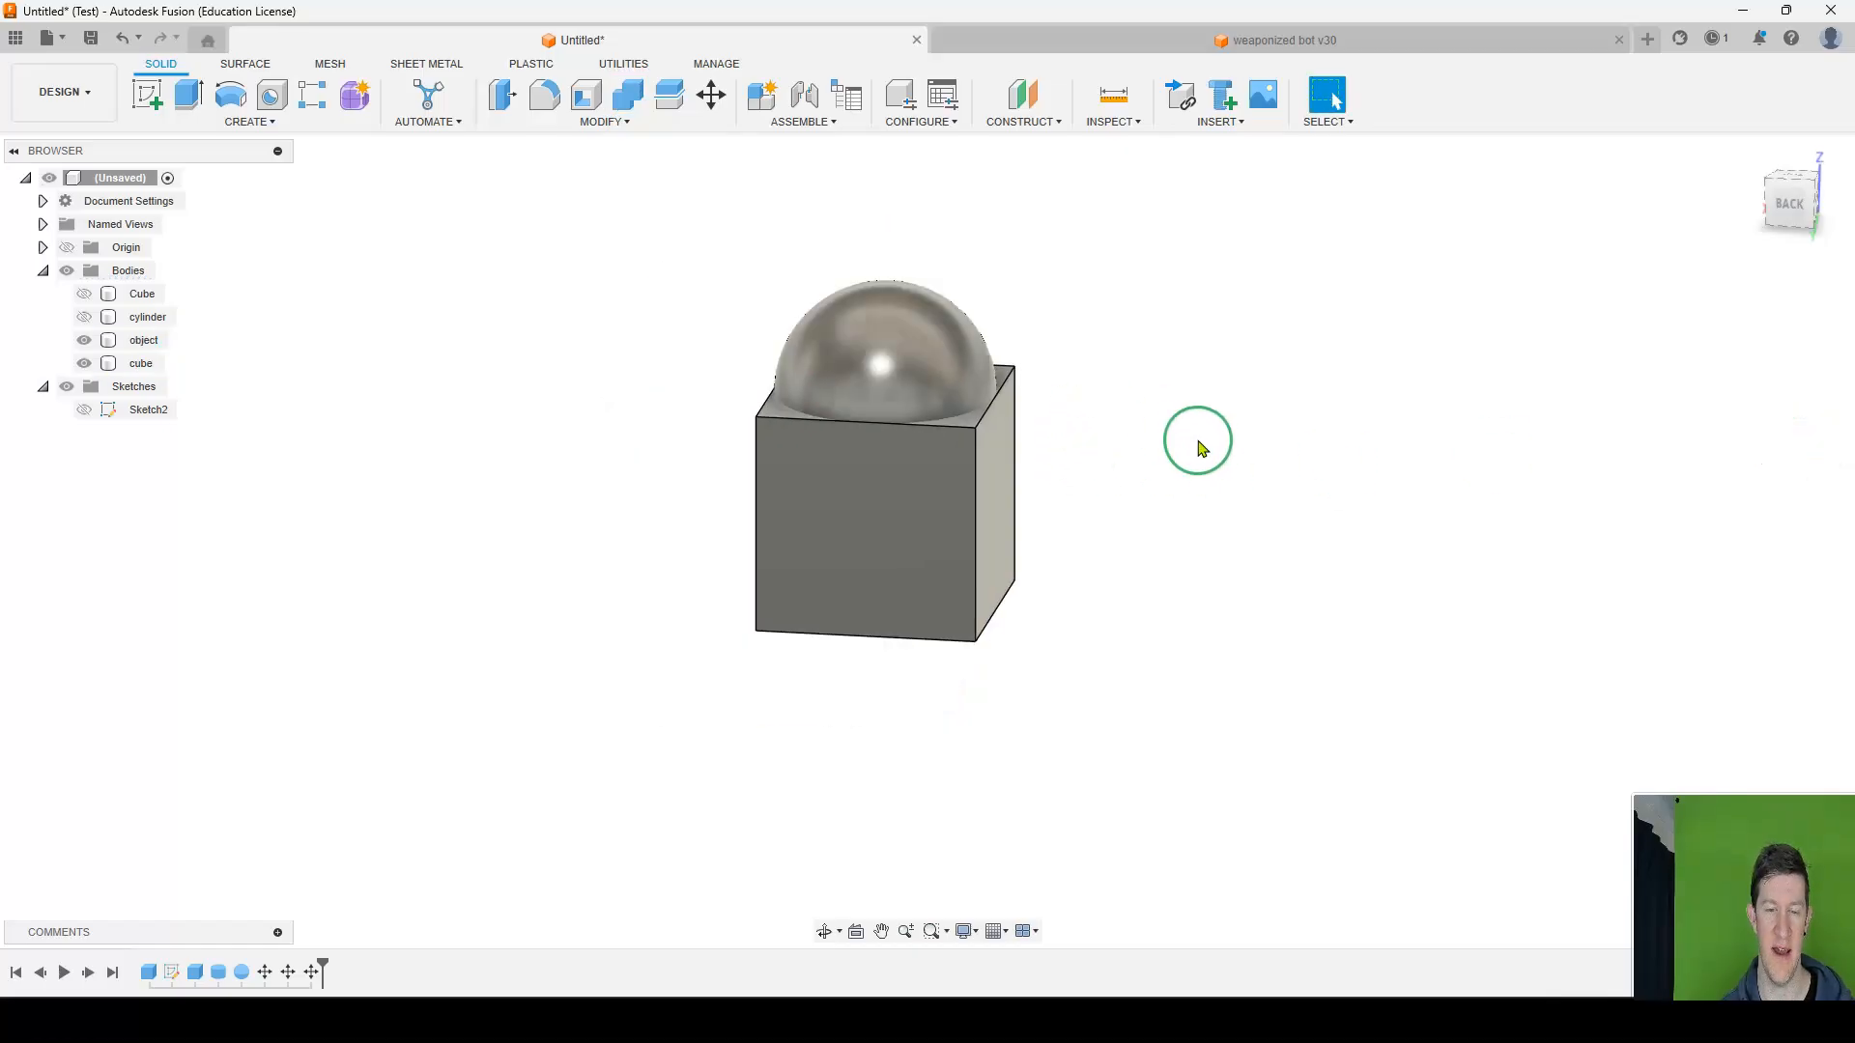
shift+middle_drag(1216, 439, 821, 410)
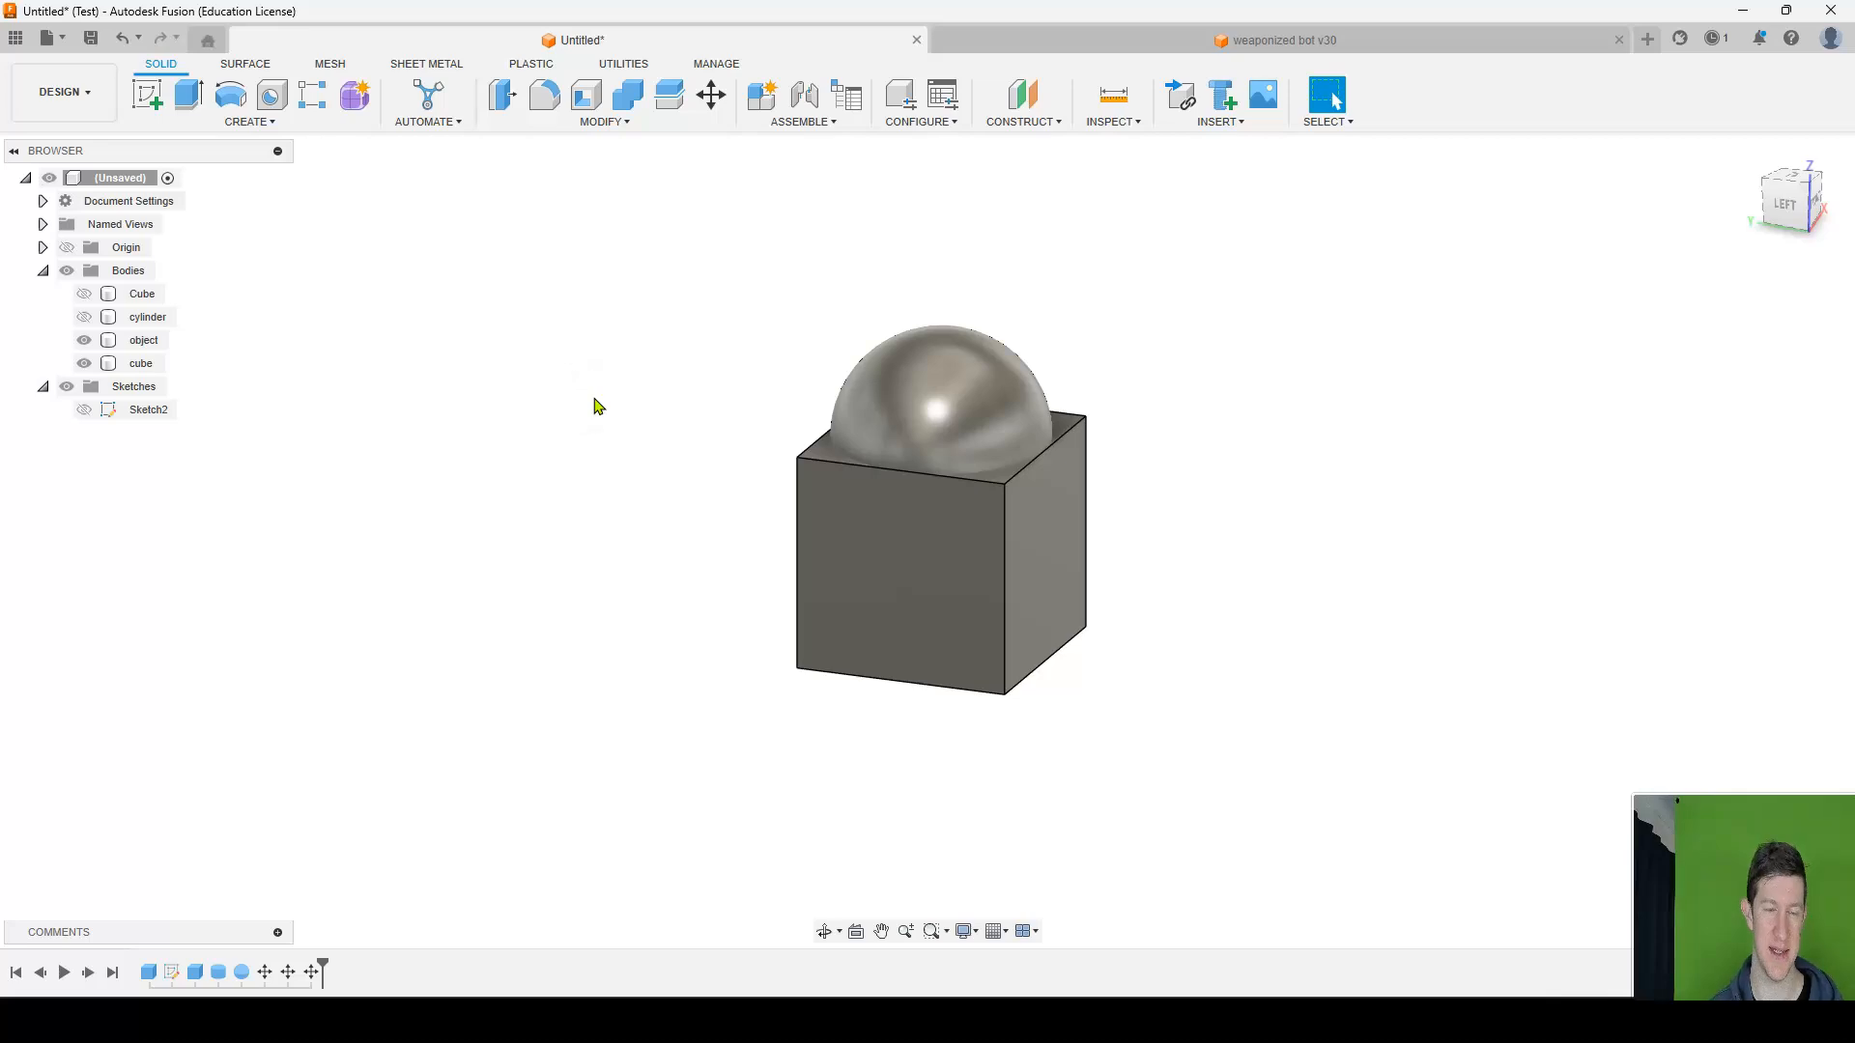
click(939, 418)
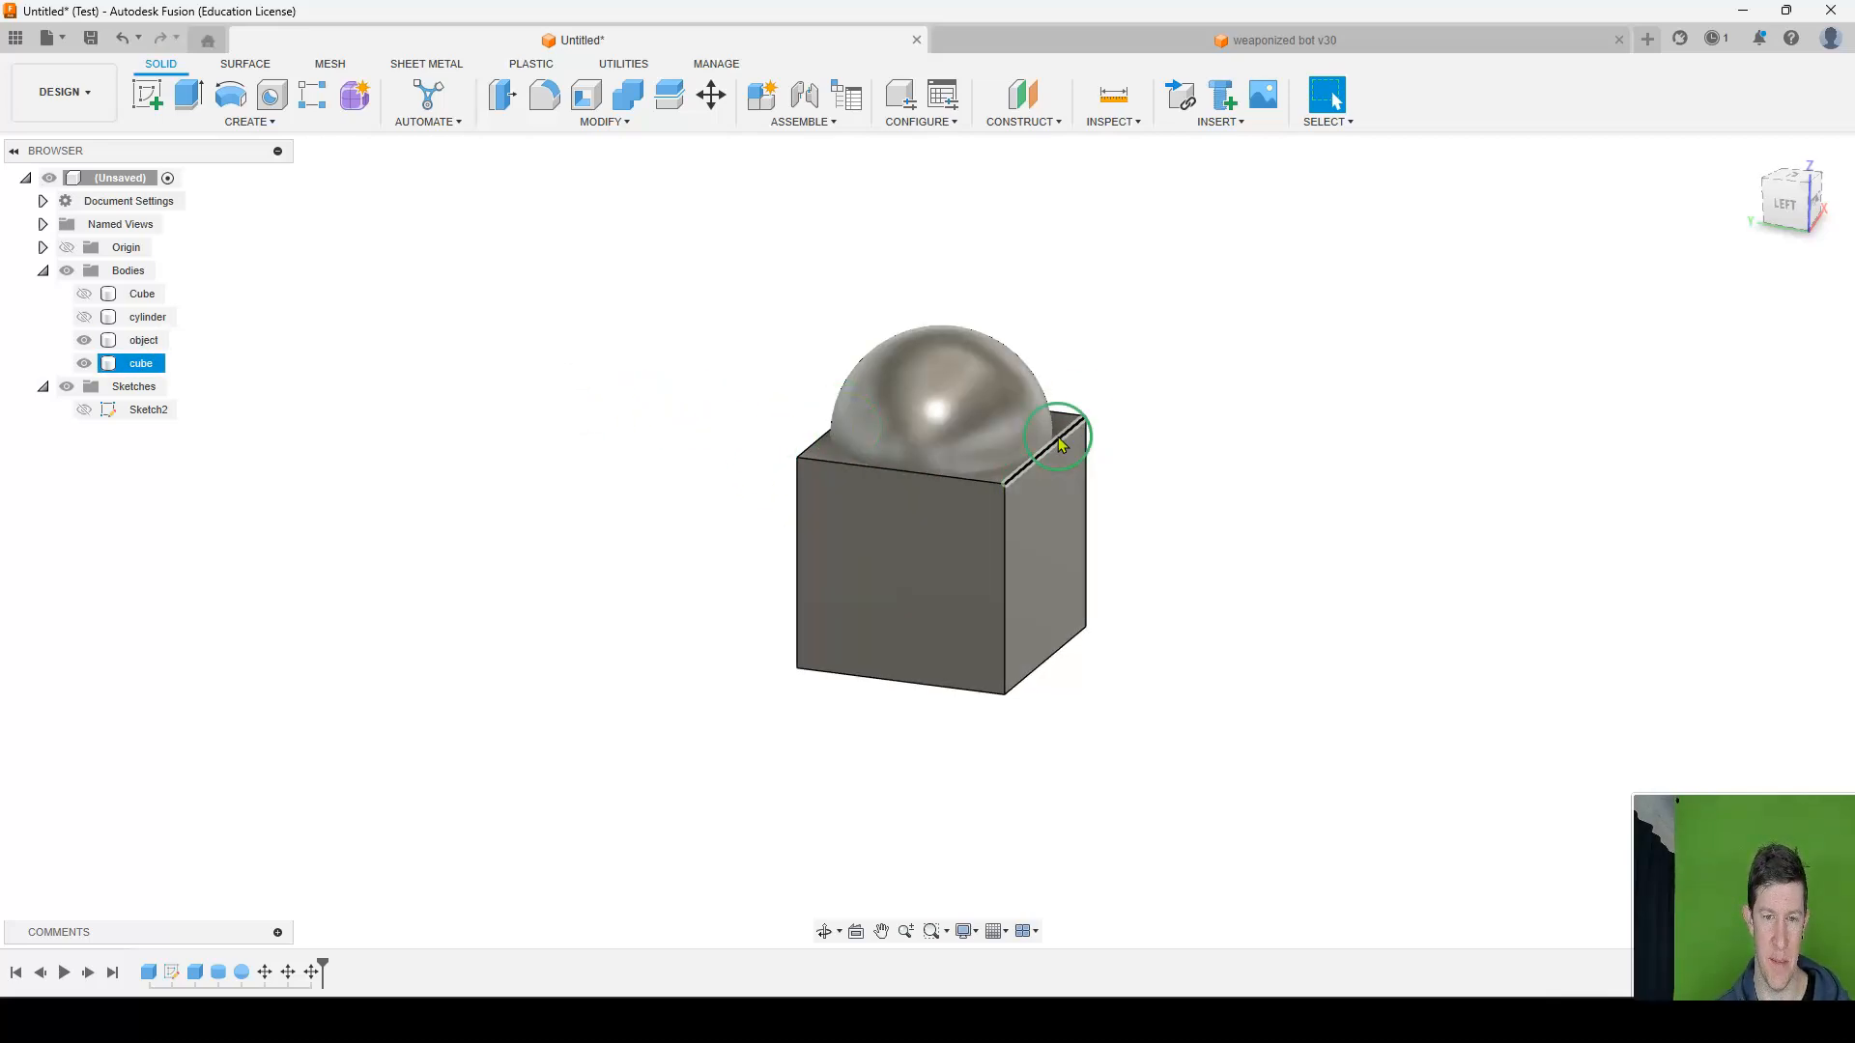
click(961, 444)
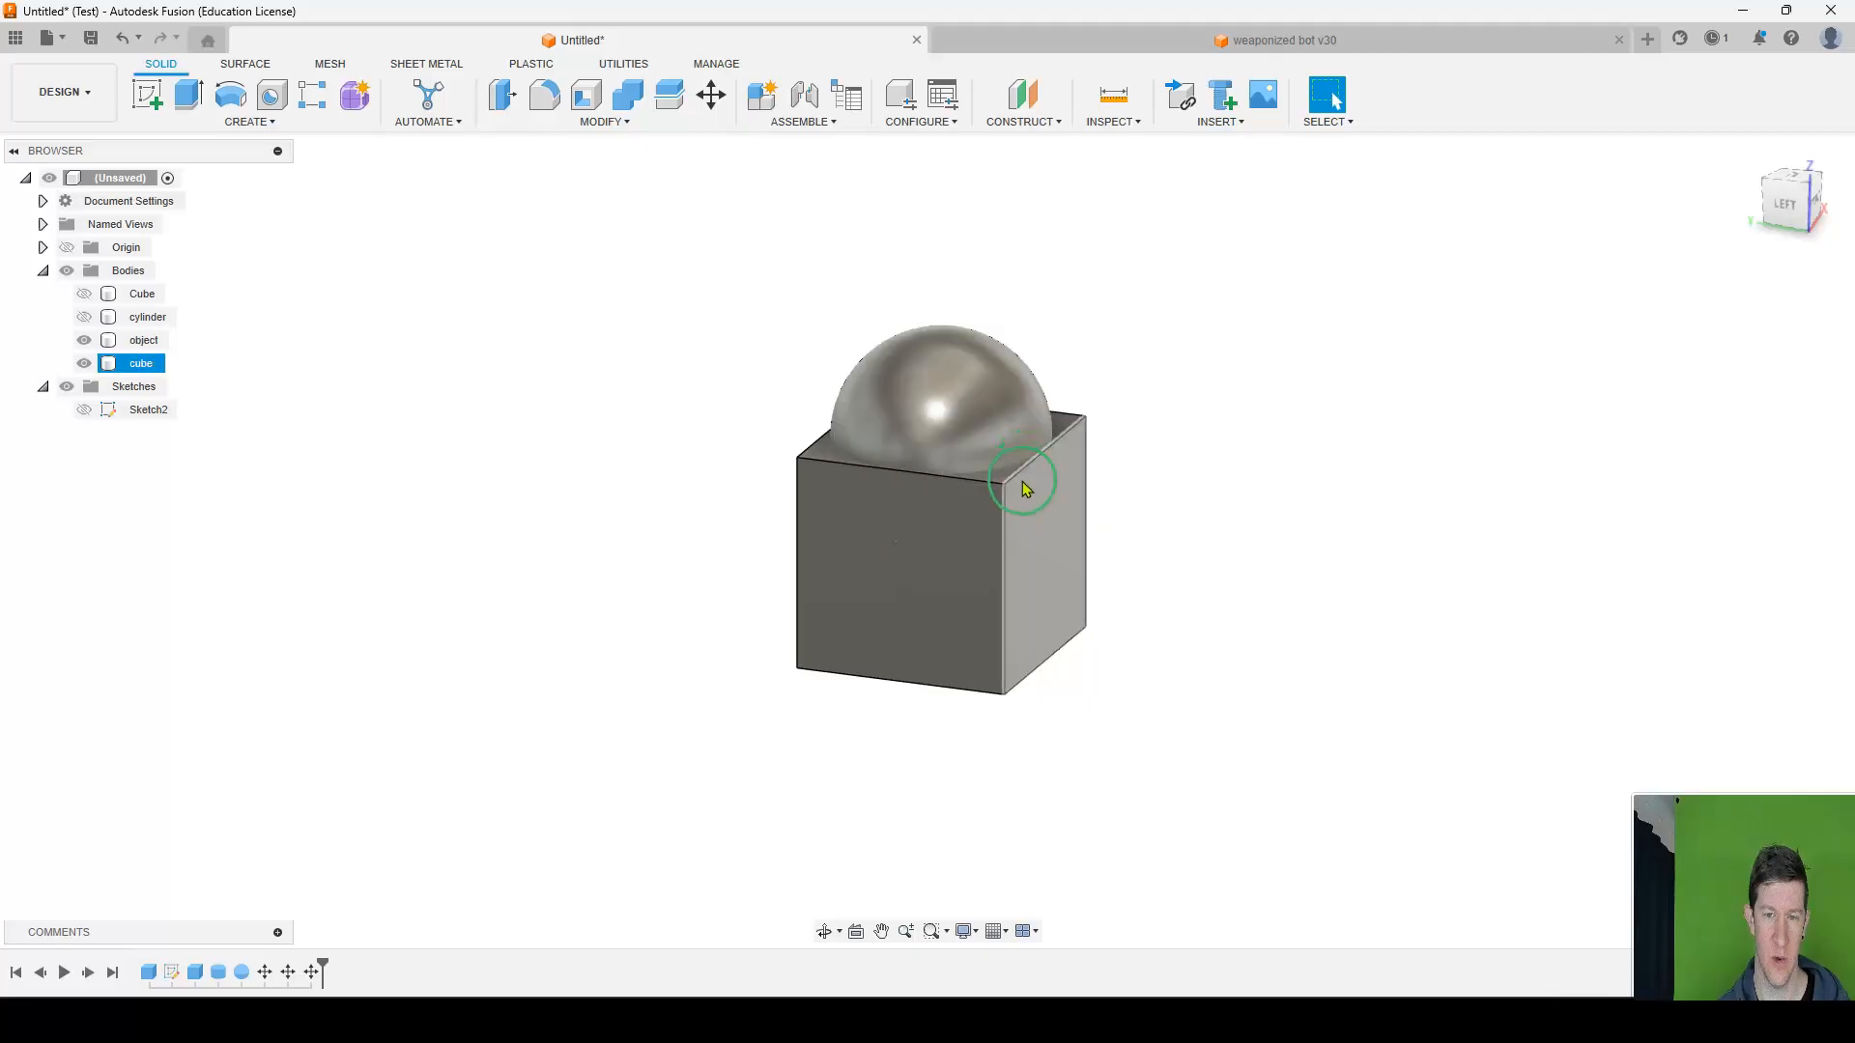
Cut the sphere out of the cube with Combine, using the cube as target body and the object body as tool.
click(634, 186)
click(591, 121)
click(527, 261)
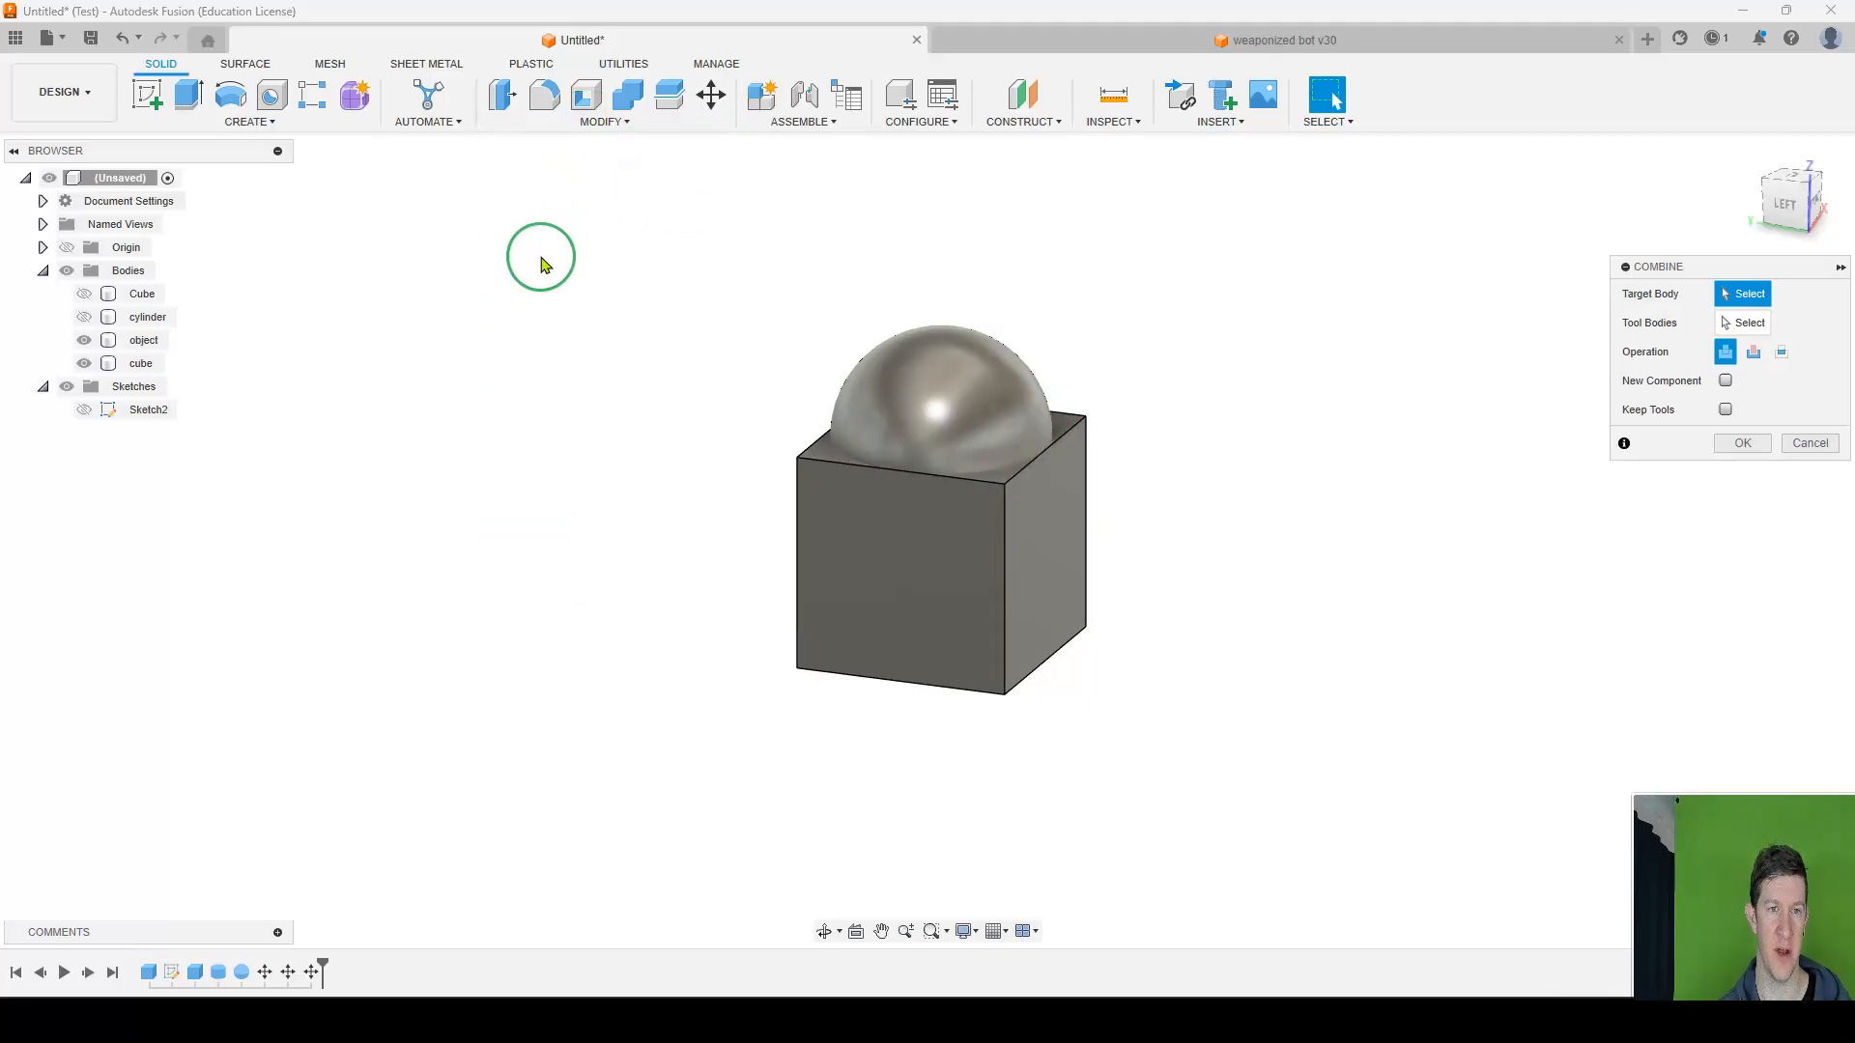
click(972, 422)
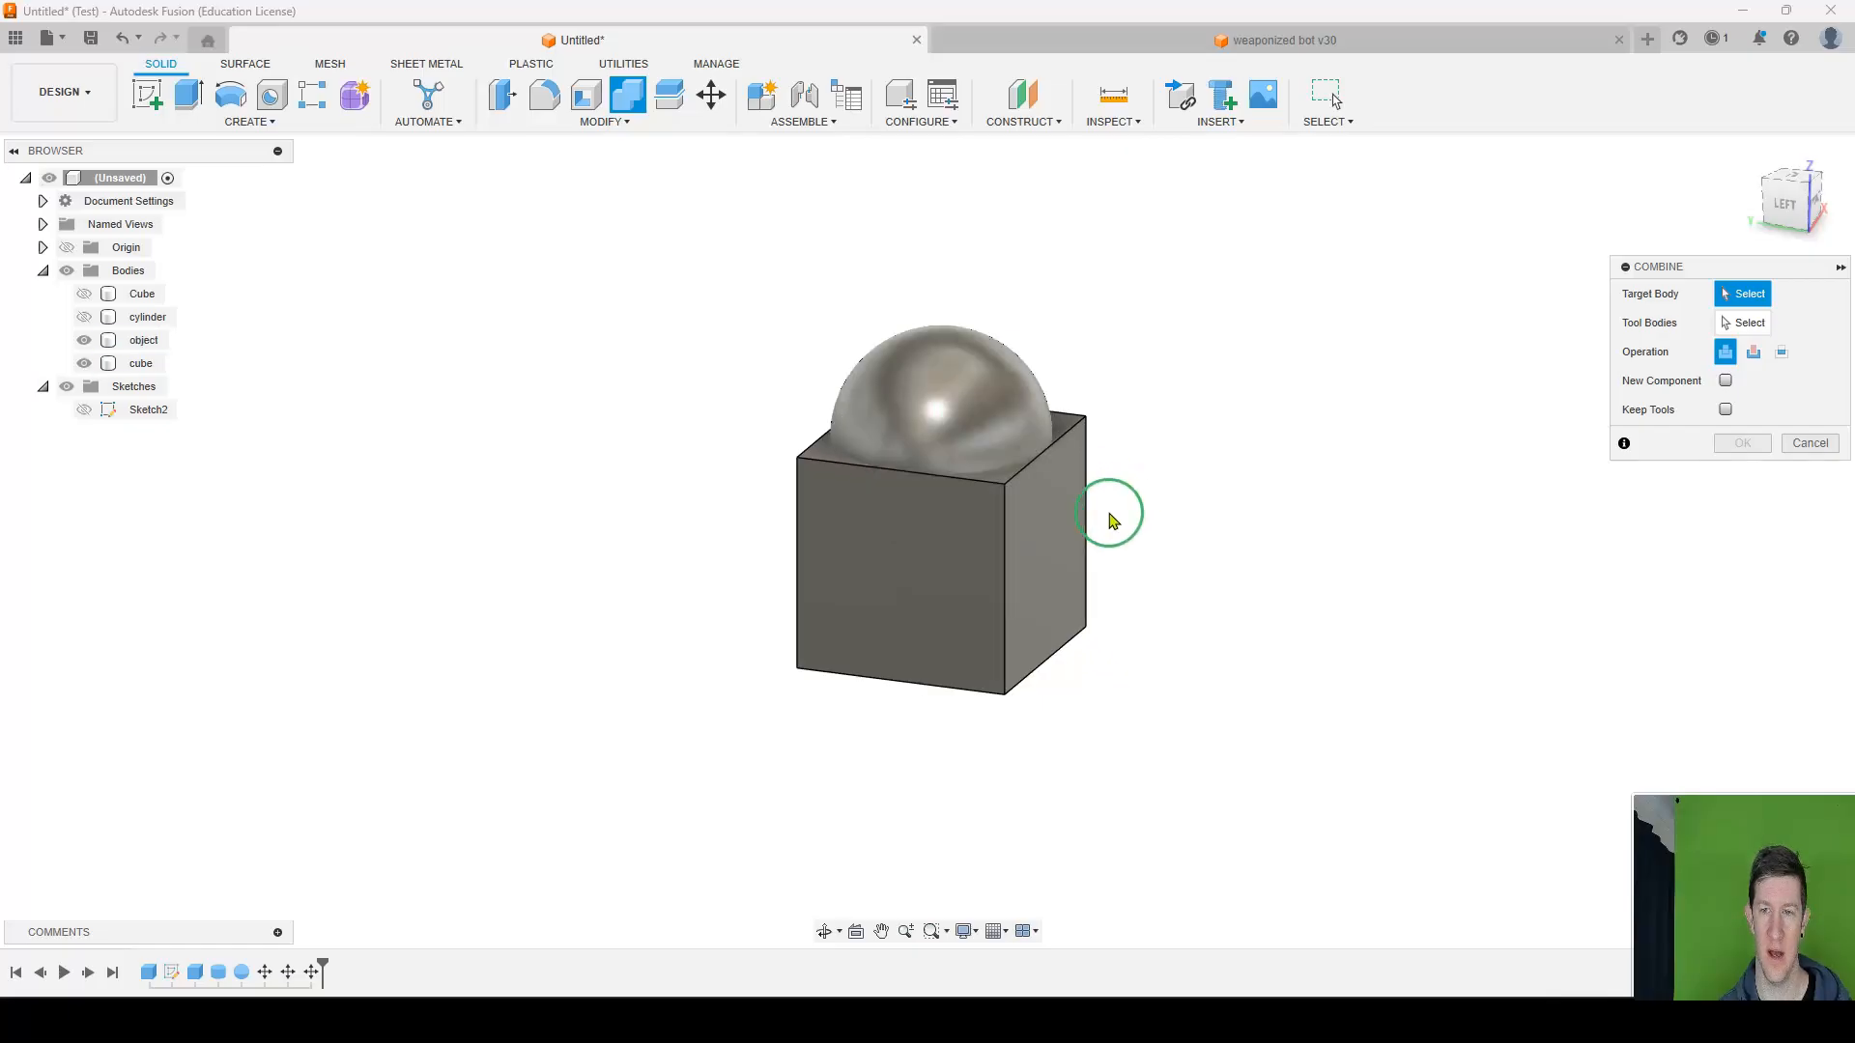
click(1028, 615)
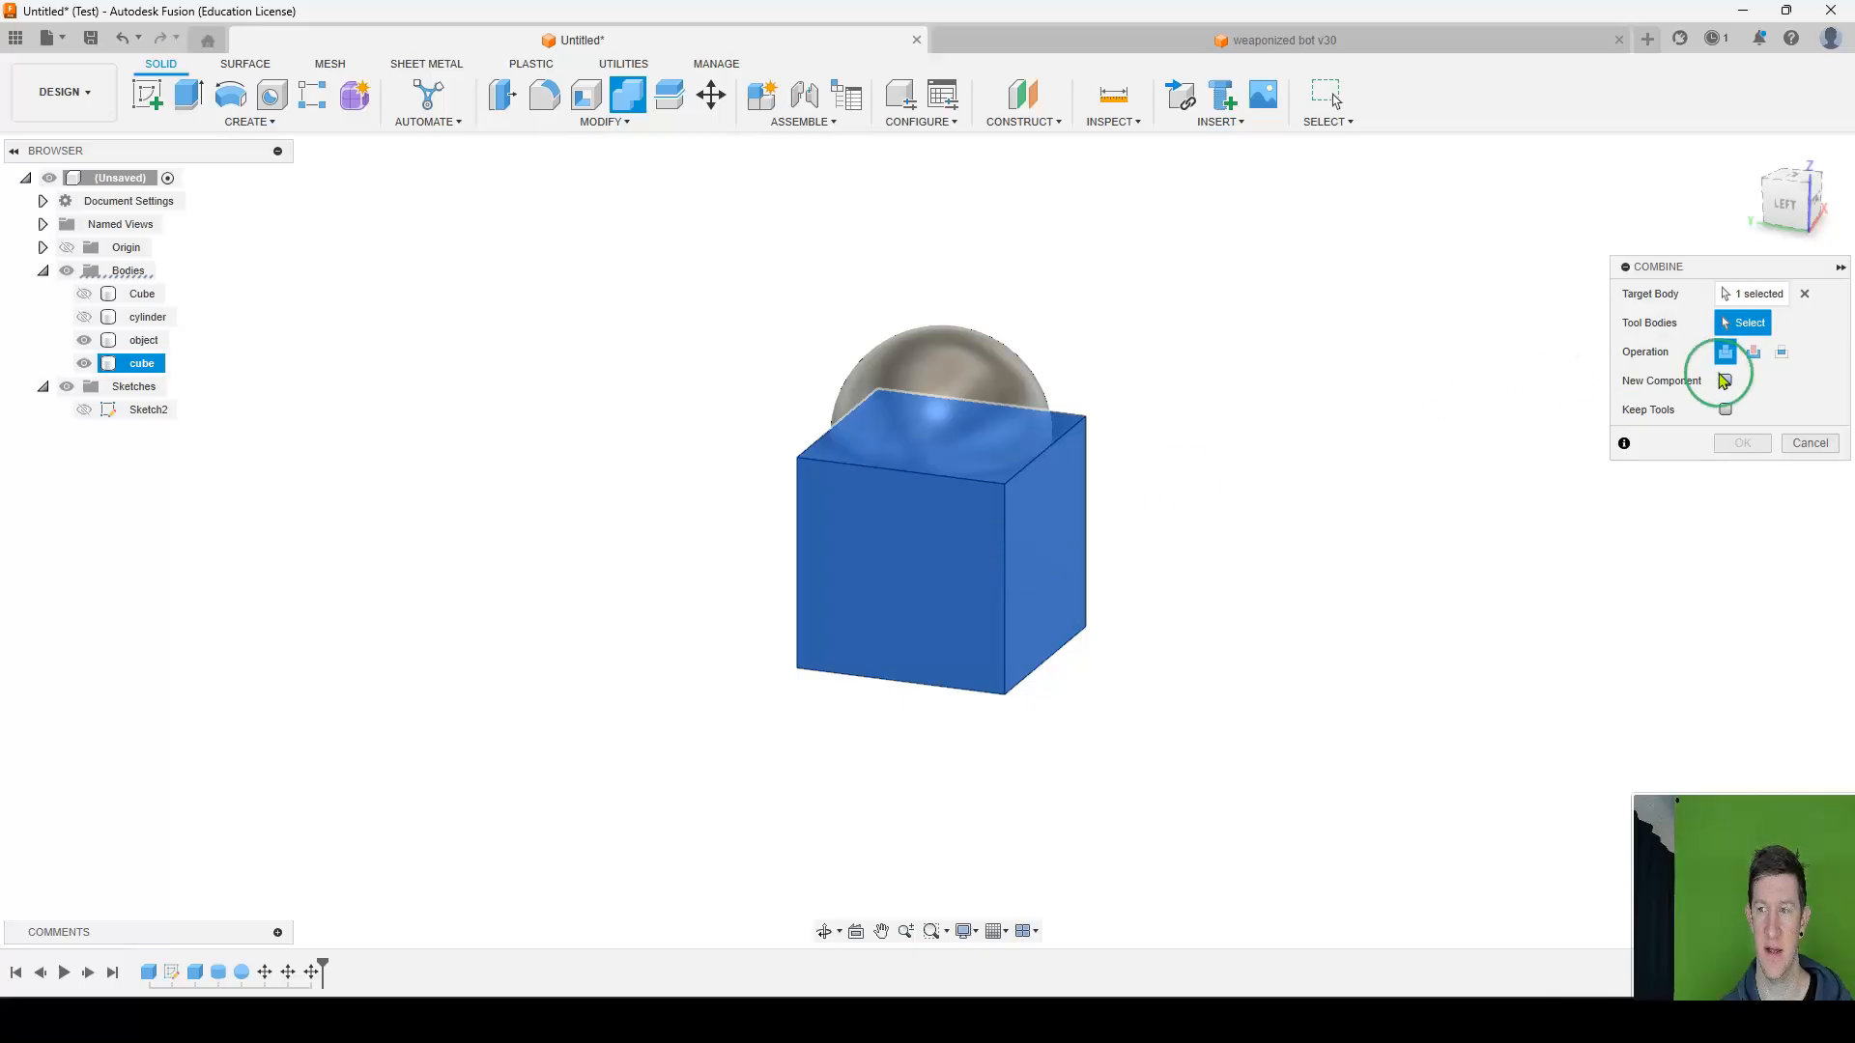
click(1754, 354)
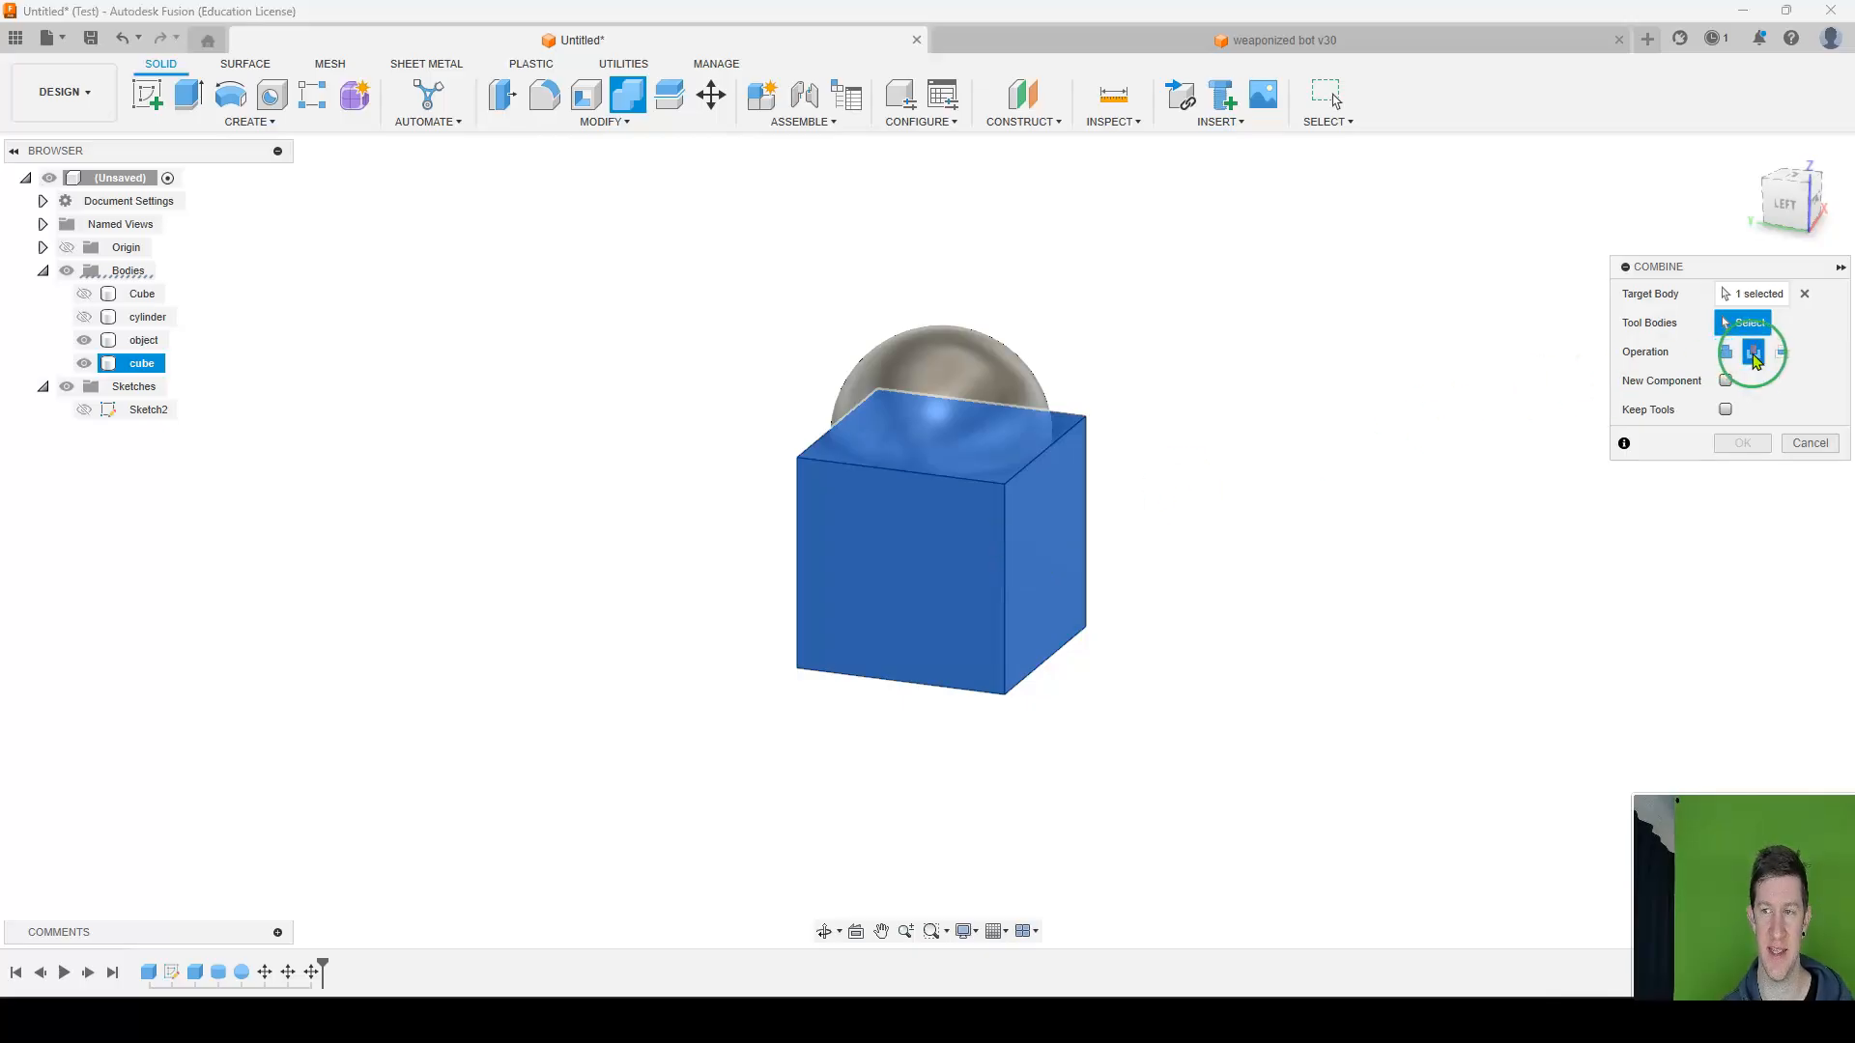
click(944, 365)
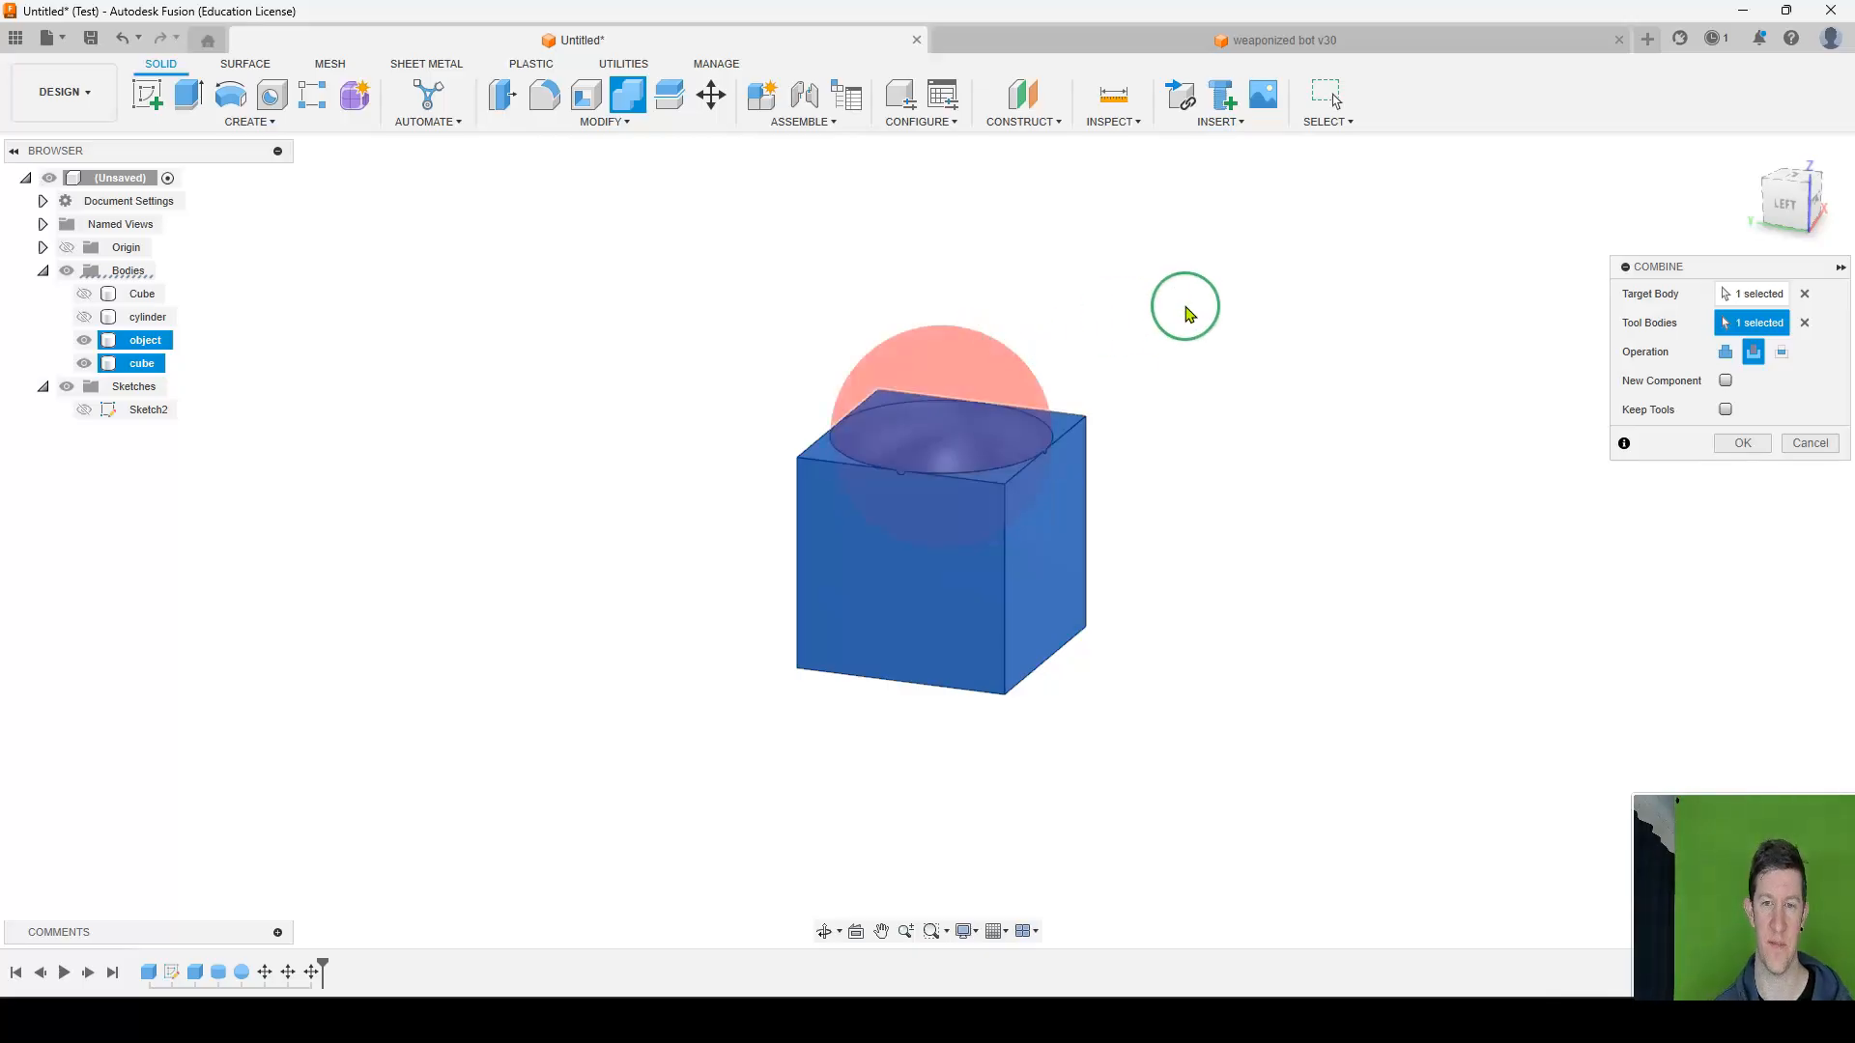
shift+middle_drag(1192, 302, 935, 464)
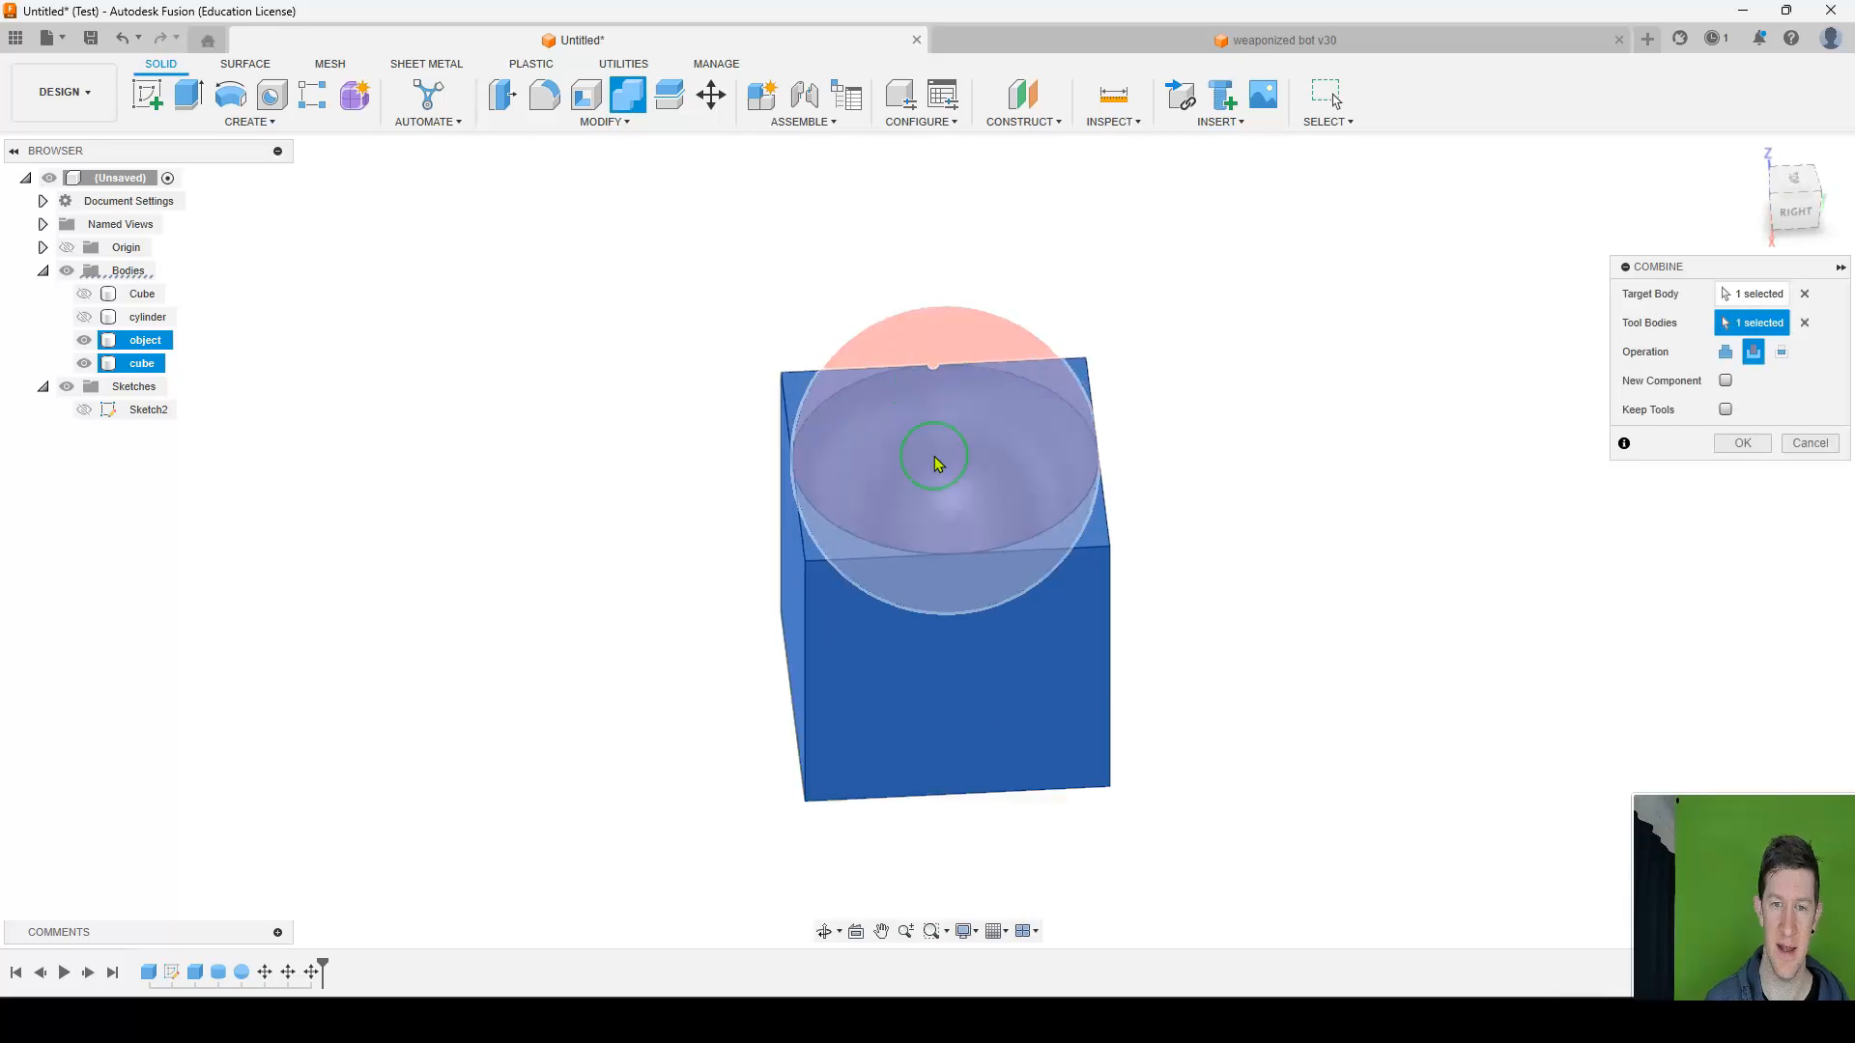
scroll(939, 454, up, 5)
shift+middle_drag(1189, 454, 1147, 464)
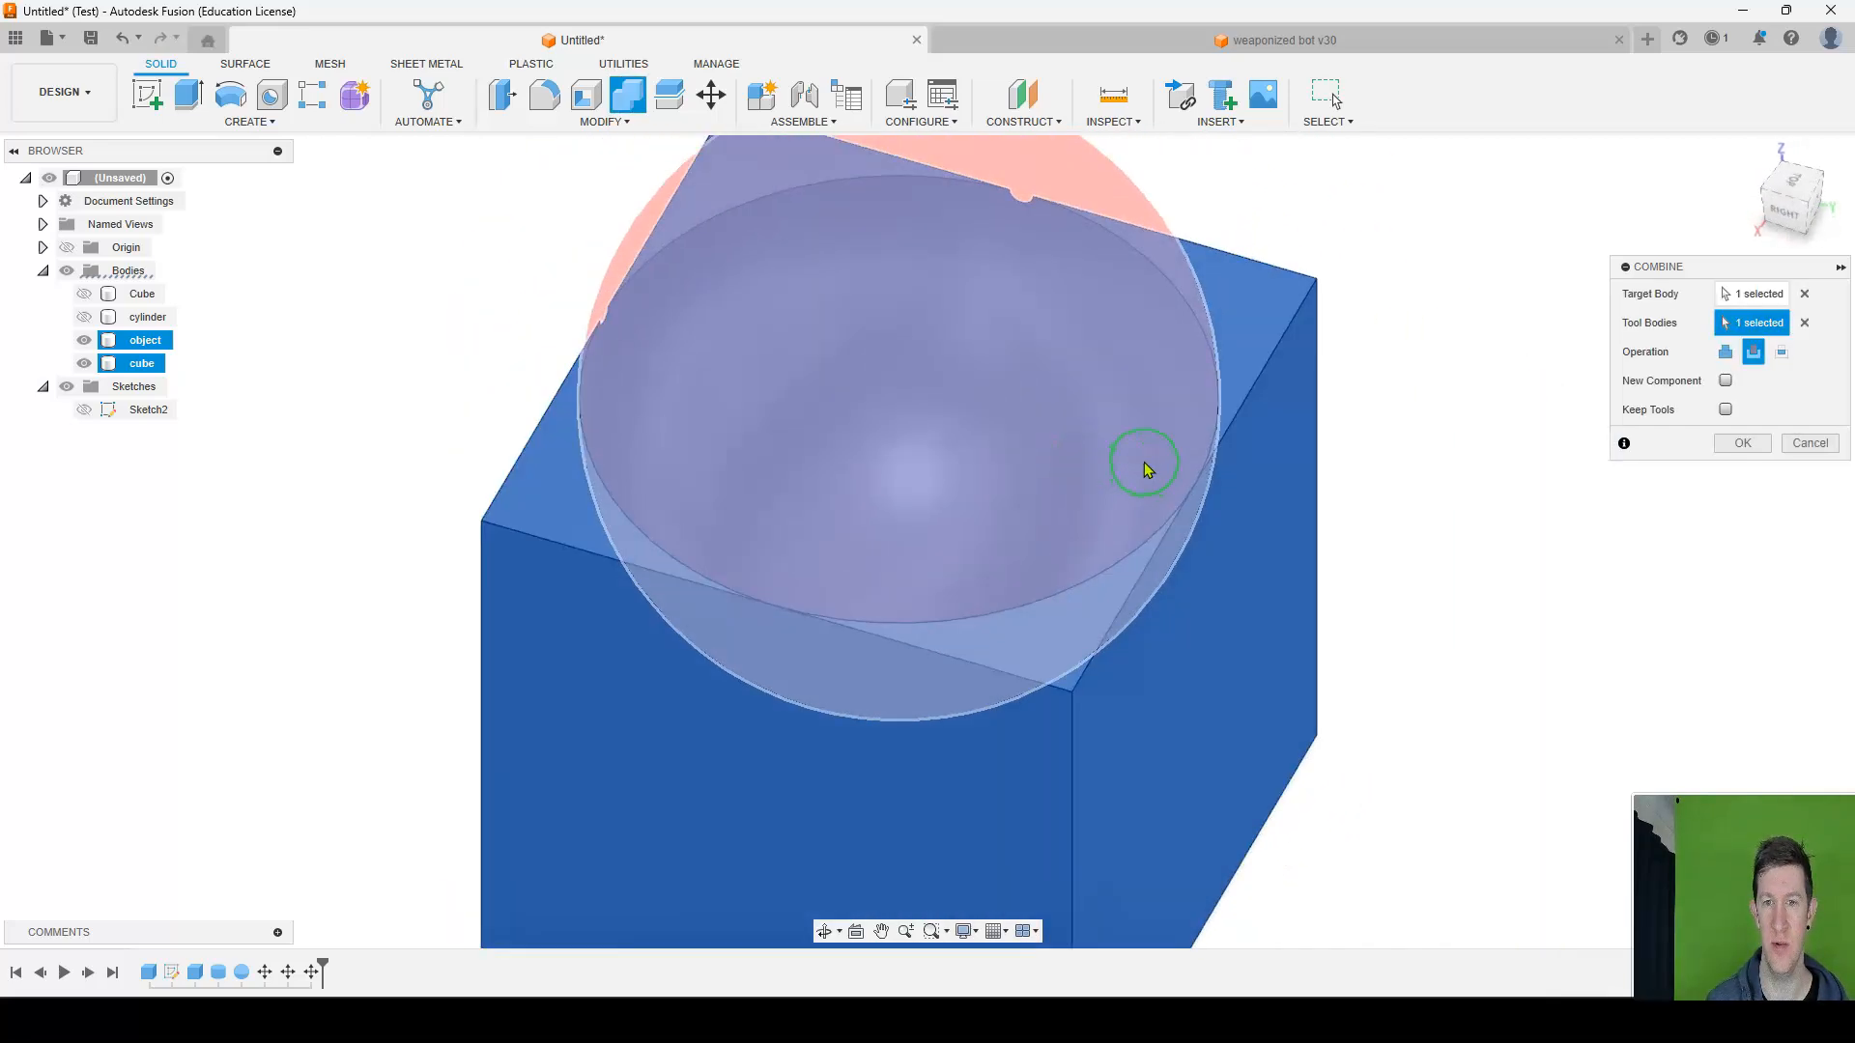
scroll(1147, 464, down, 4)
click(1742, 444)
shift+middle_drag(1168, 531, 1210, 500)
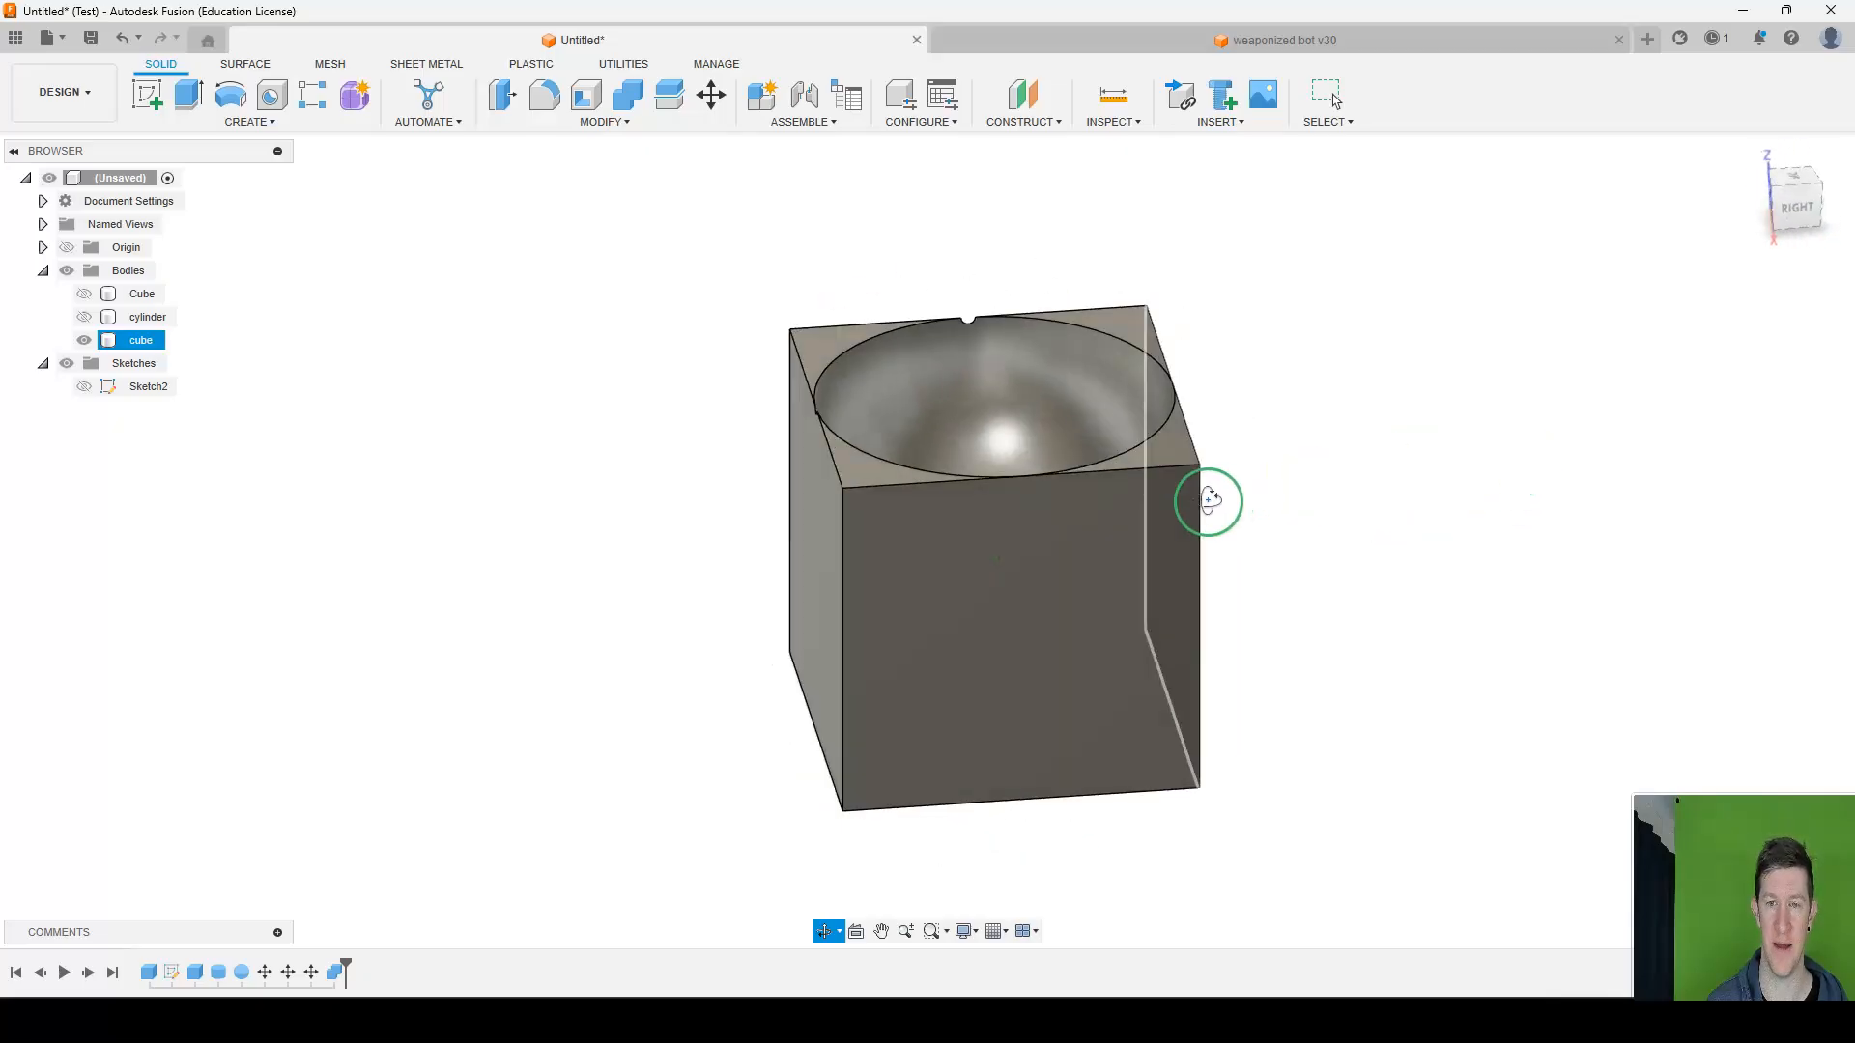
Undo the Combine cut of the sphere from the cube.
key(ctrl+z)
scroll(1207, 502, down, 5)
middle_drag(1462, 538, 1035, 455)
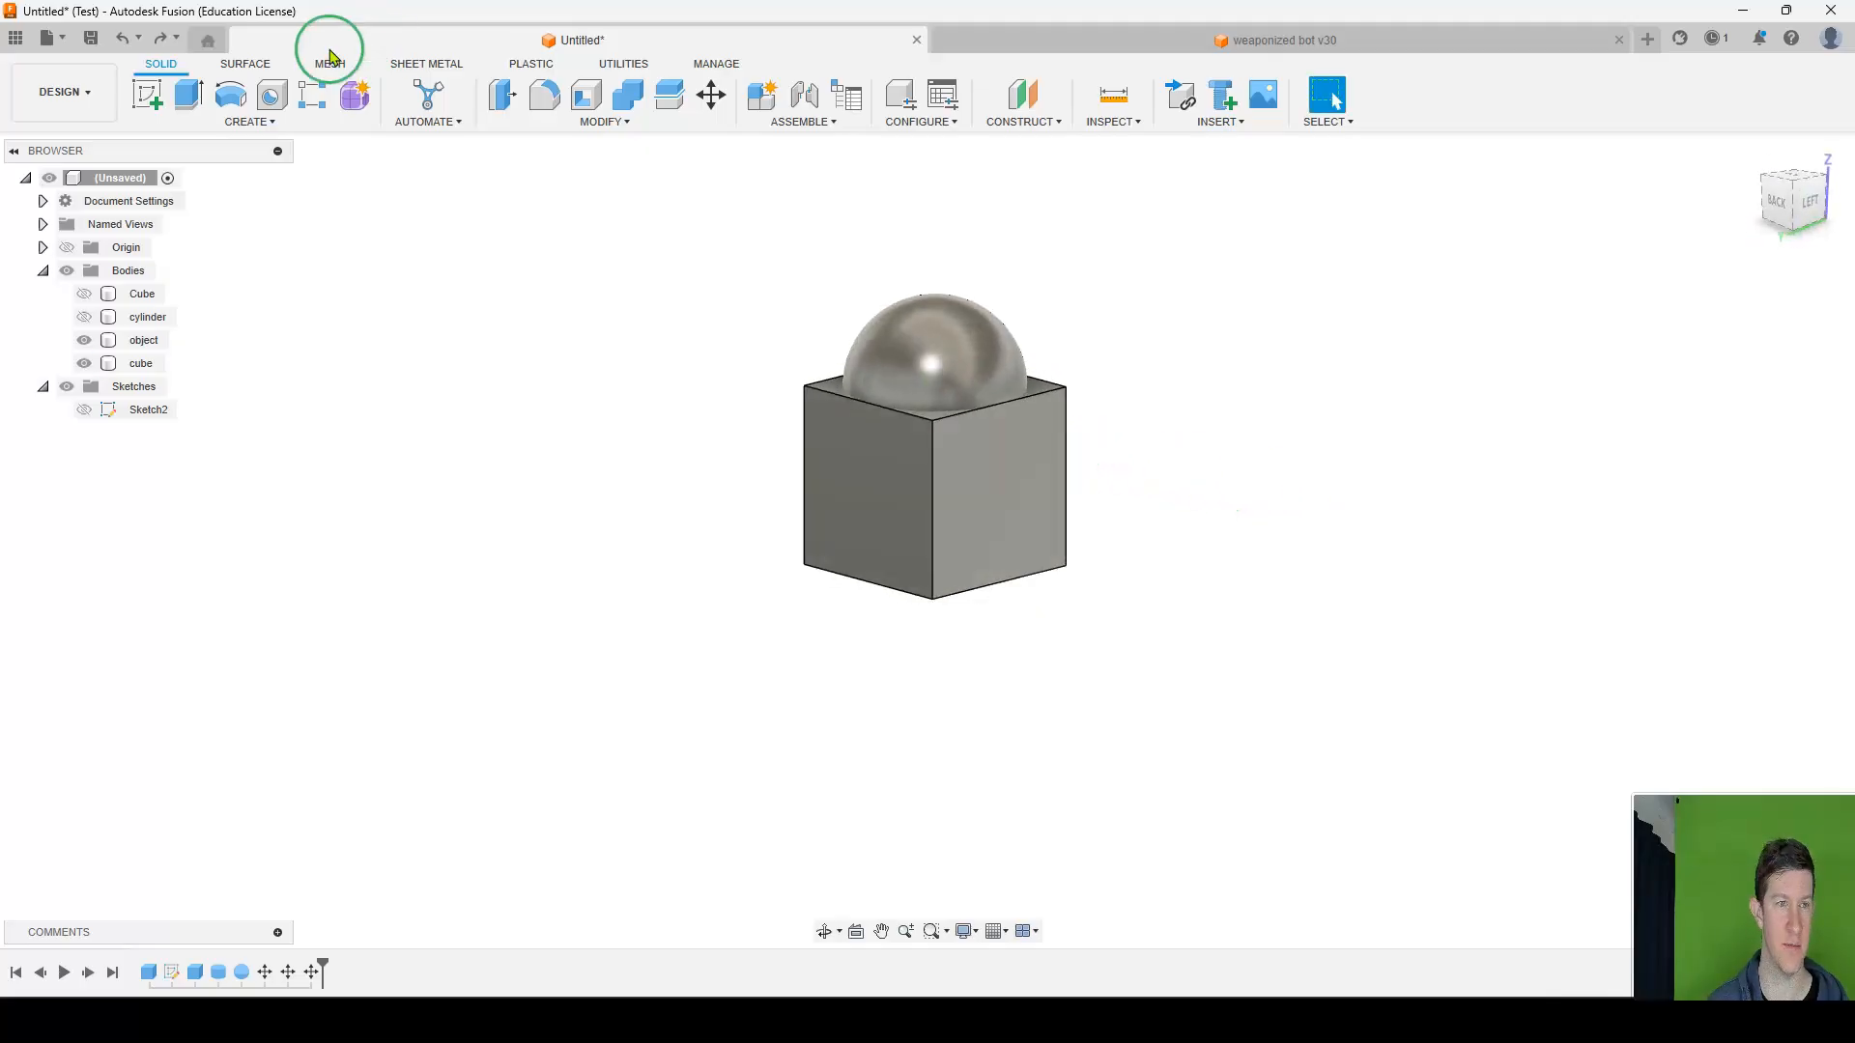
Join a box about 21.4 × 11.7 mm and 10 mm high onto the cube's side face, and undo it.
click(253, 121)
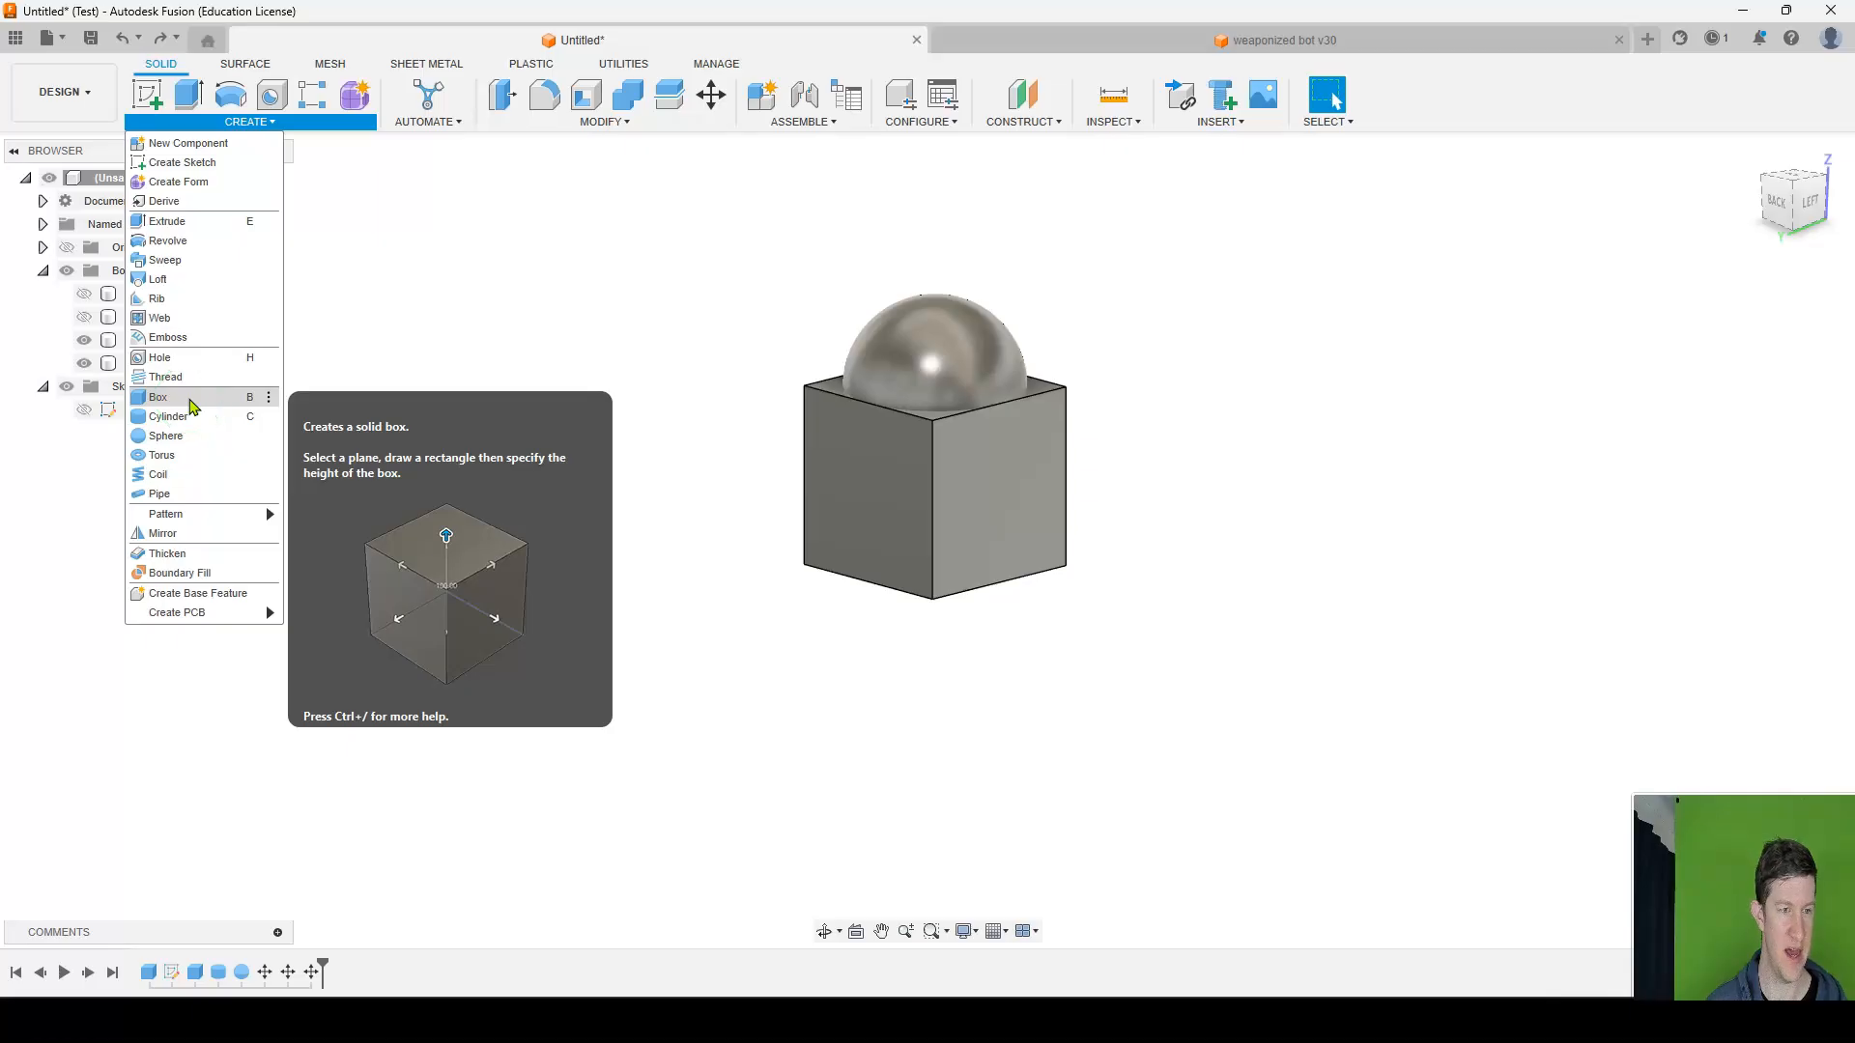
click(190, 400)
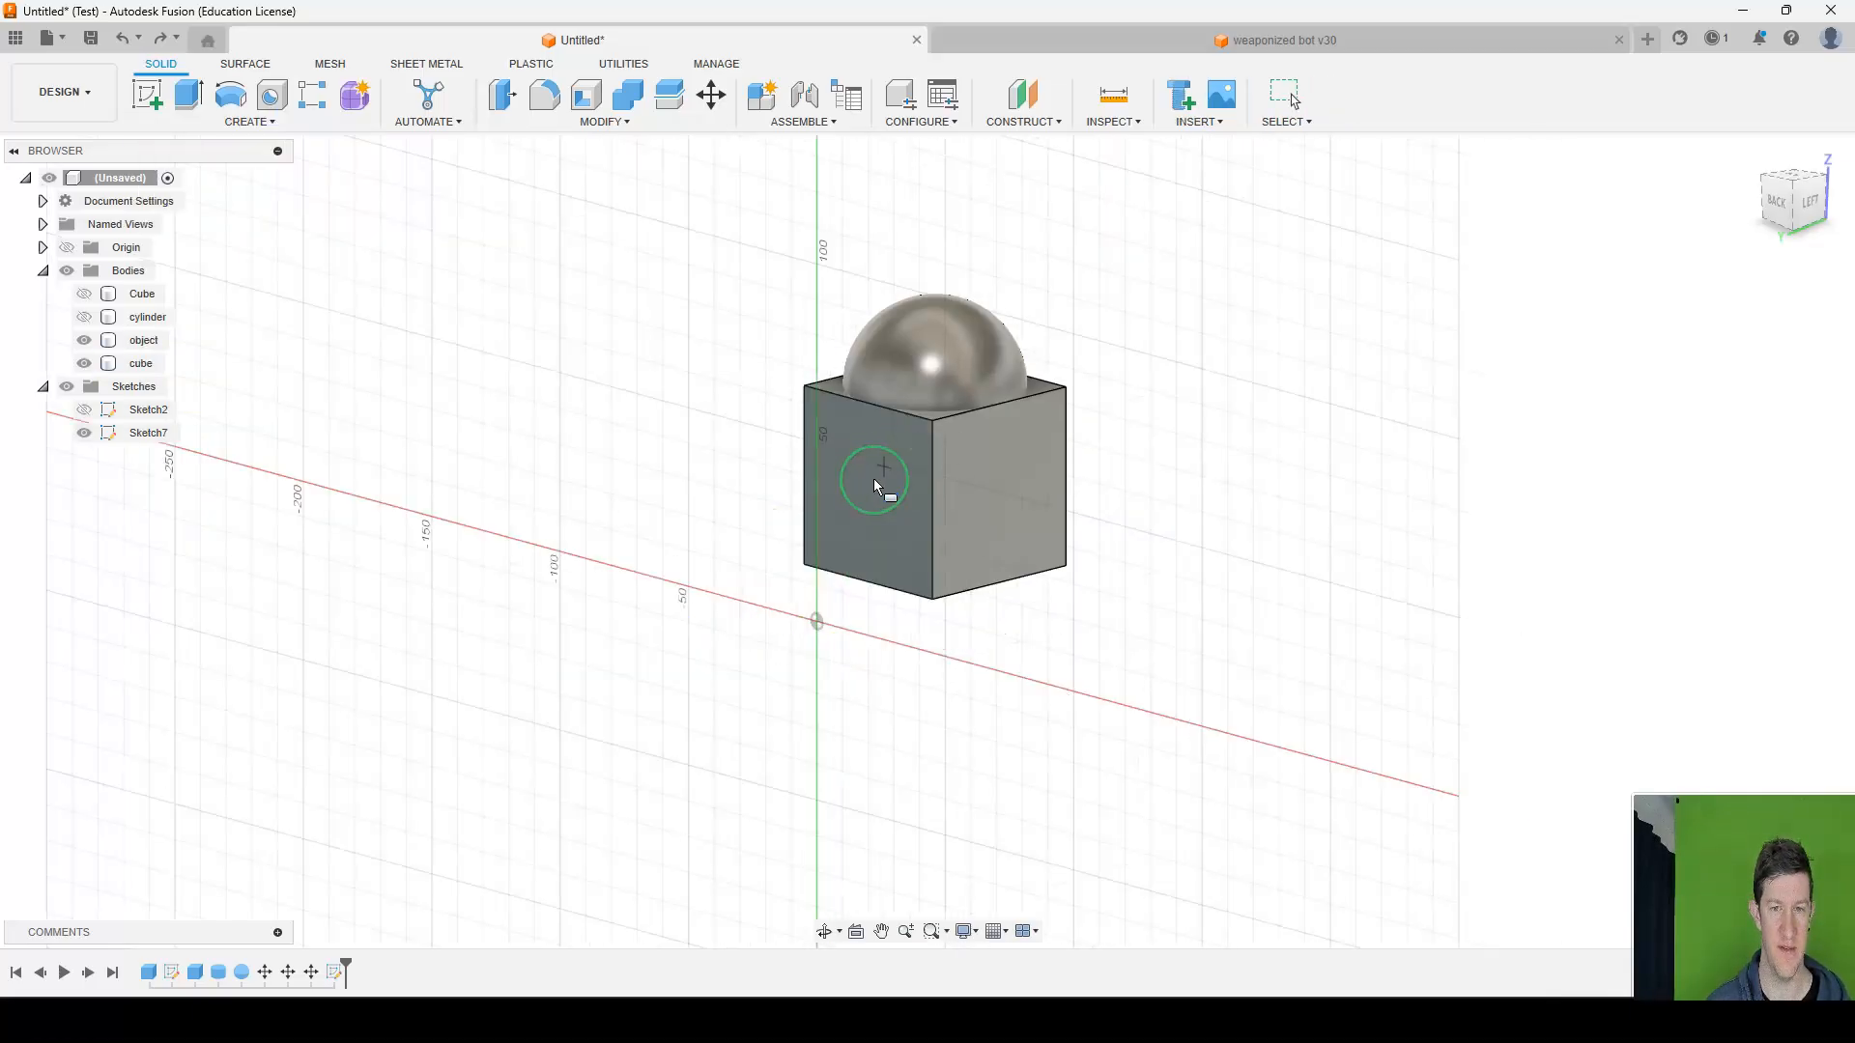
click(840, 452)
click(894, 509)
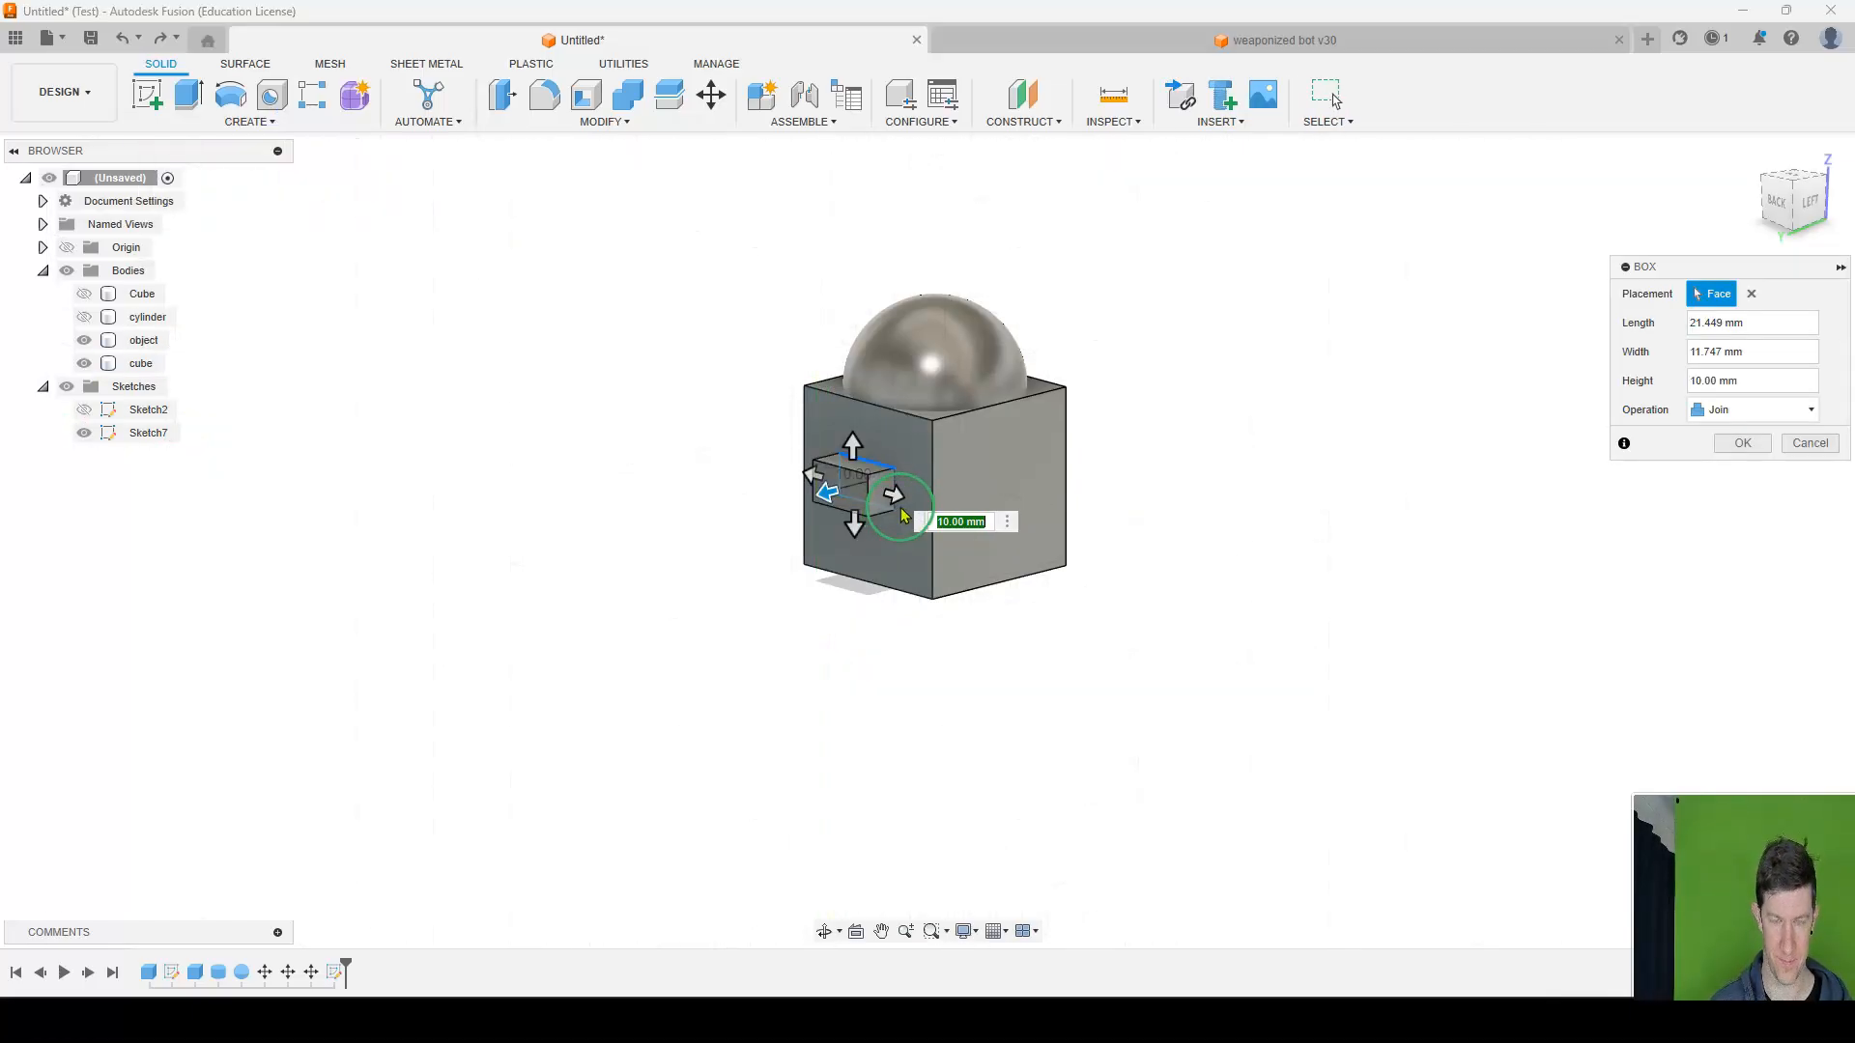
key(Return)
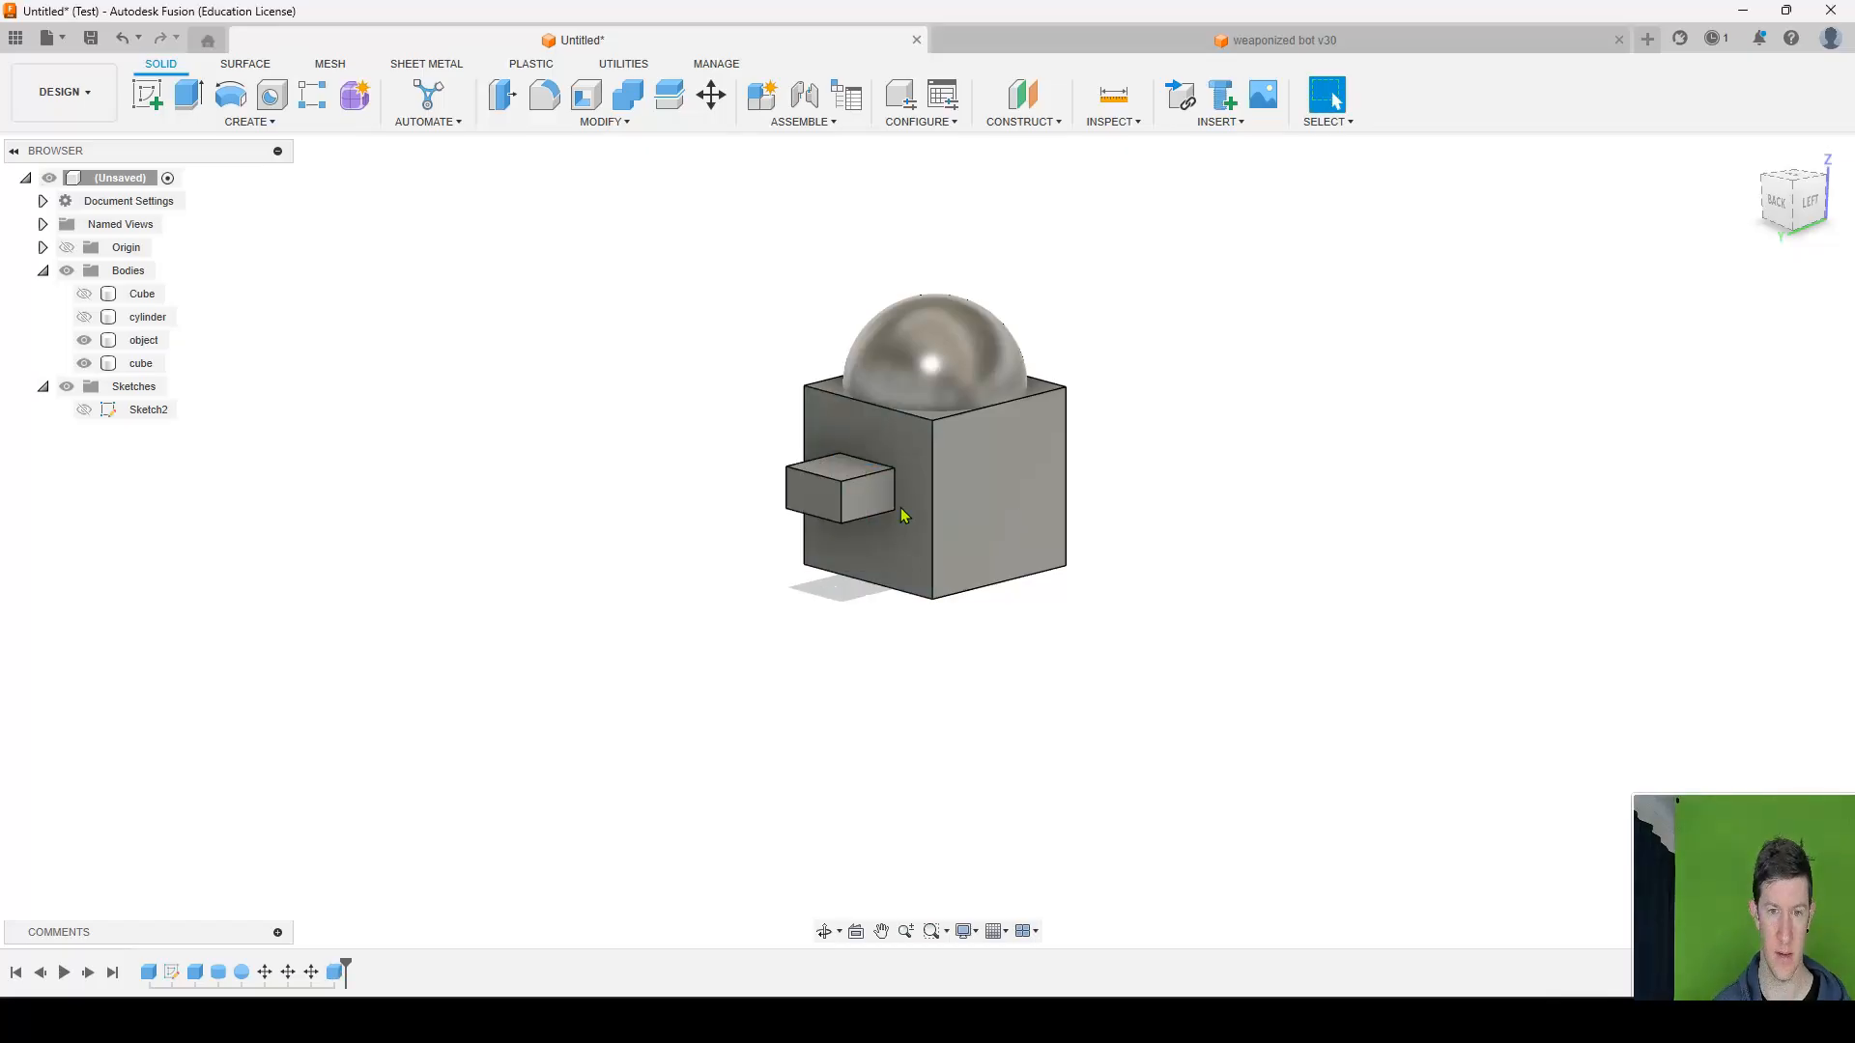
key(ctrl+z)
Create a box about 28.2 × 15.6 mm and 10 mm high on the cube's side face as a new body.
click(232, 122)
click(160, 396)
click(845, 469)
click(833, 456)
click(906, 532)
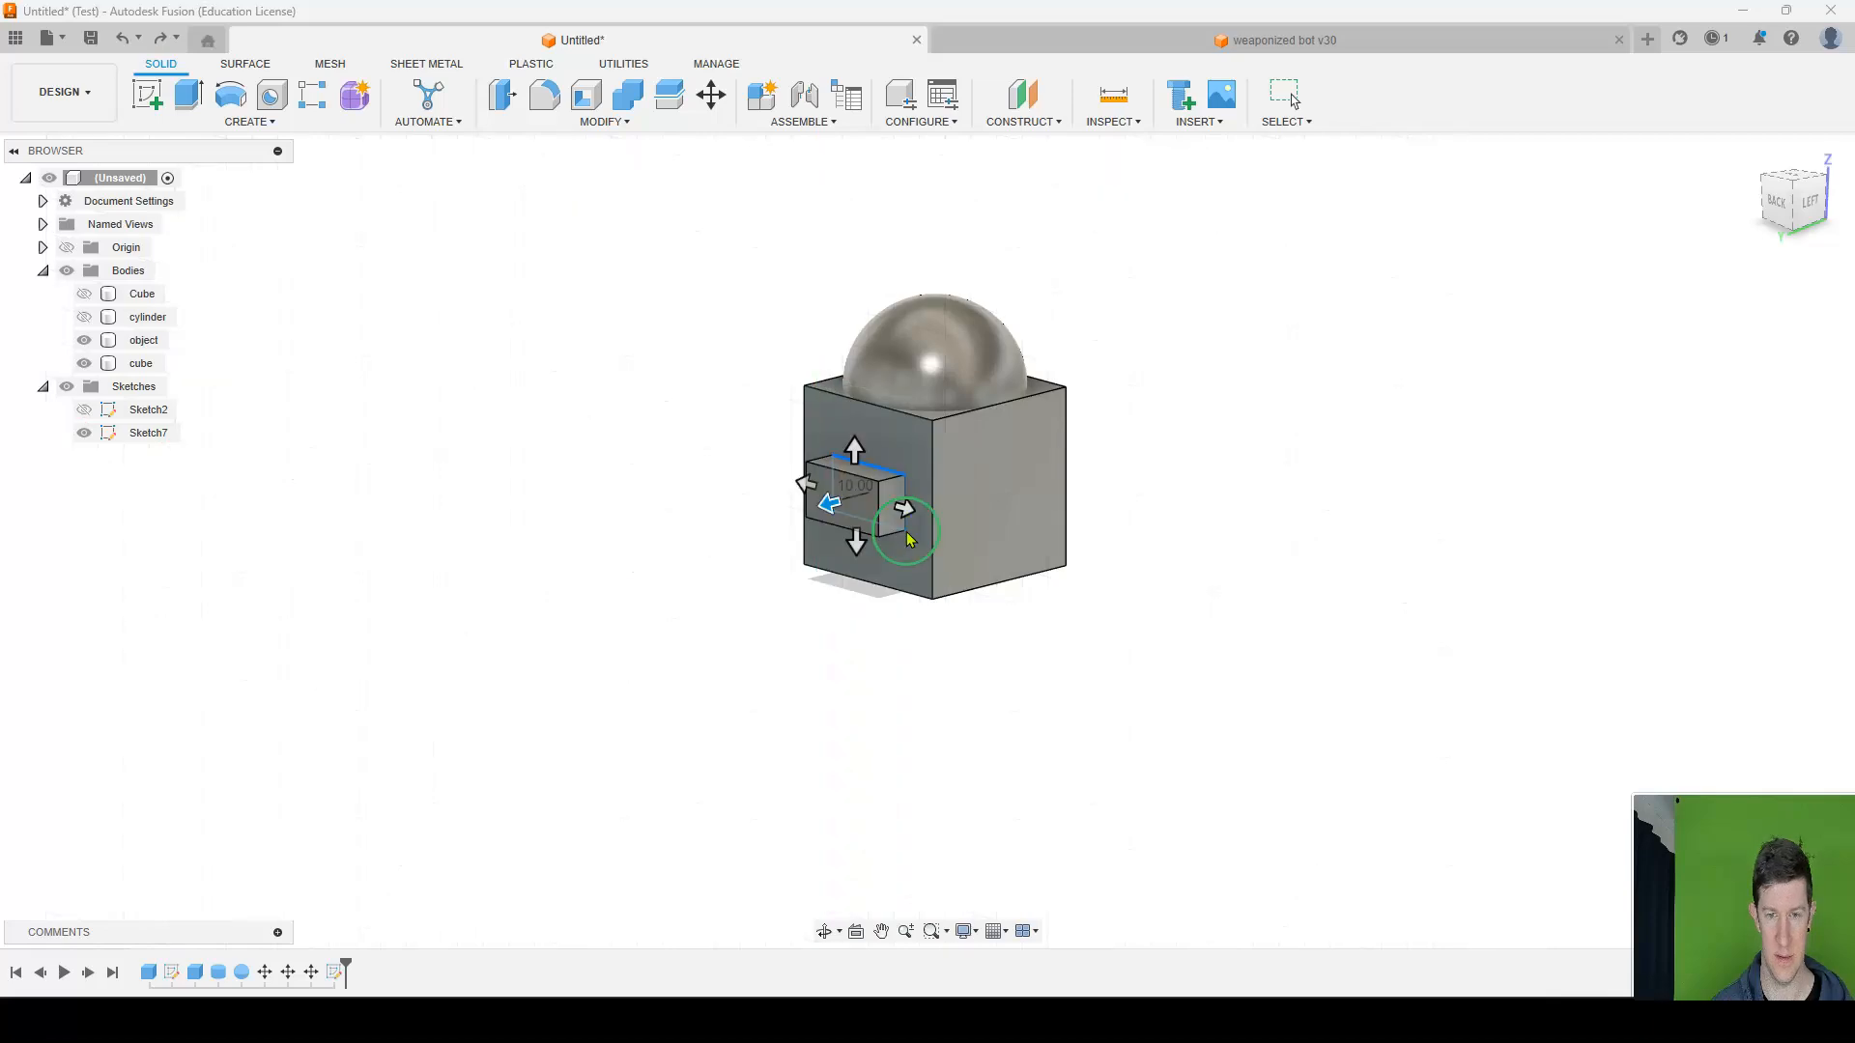
click(1787, 409)
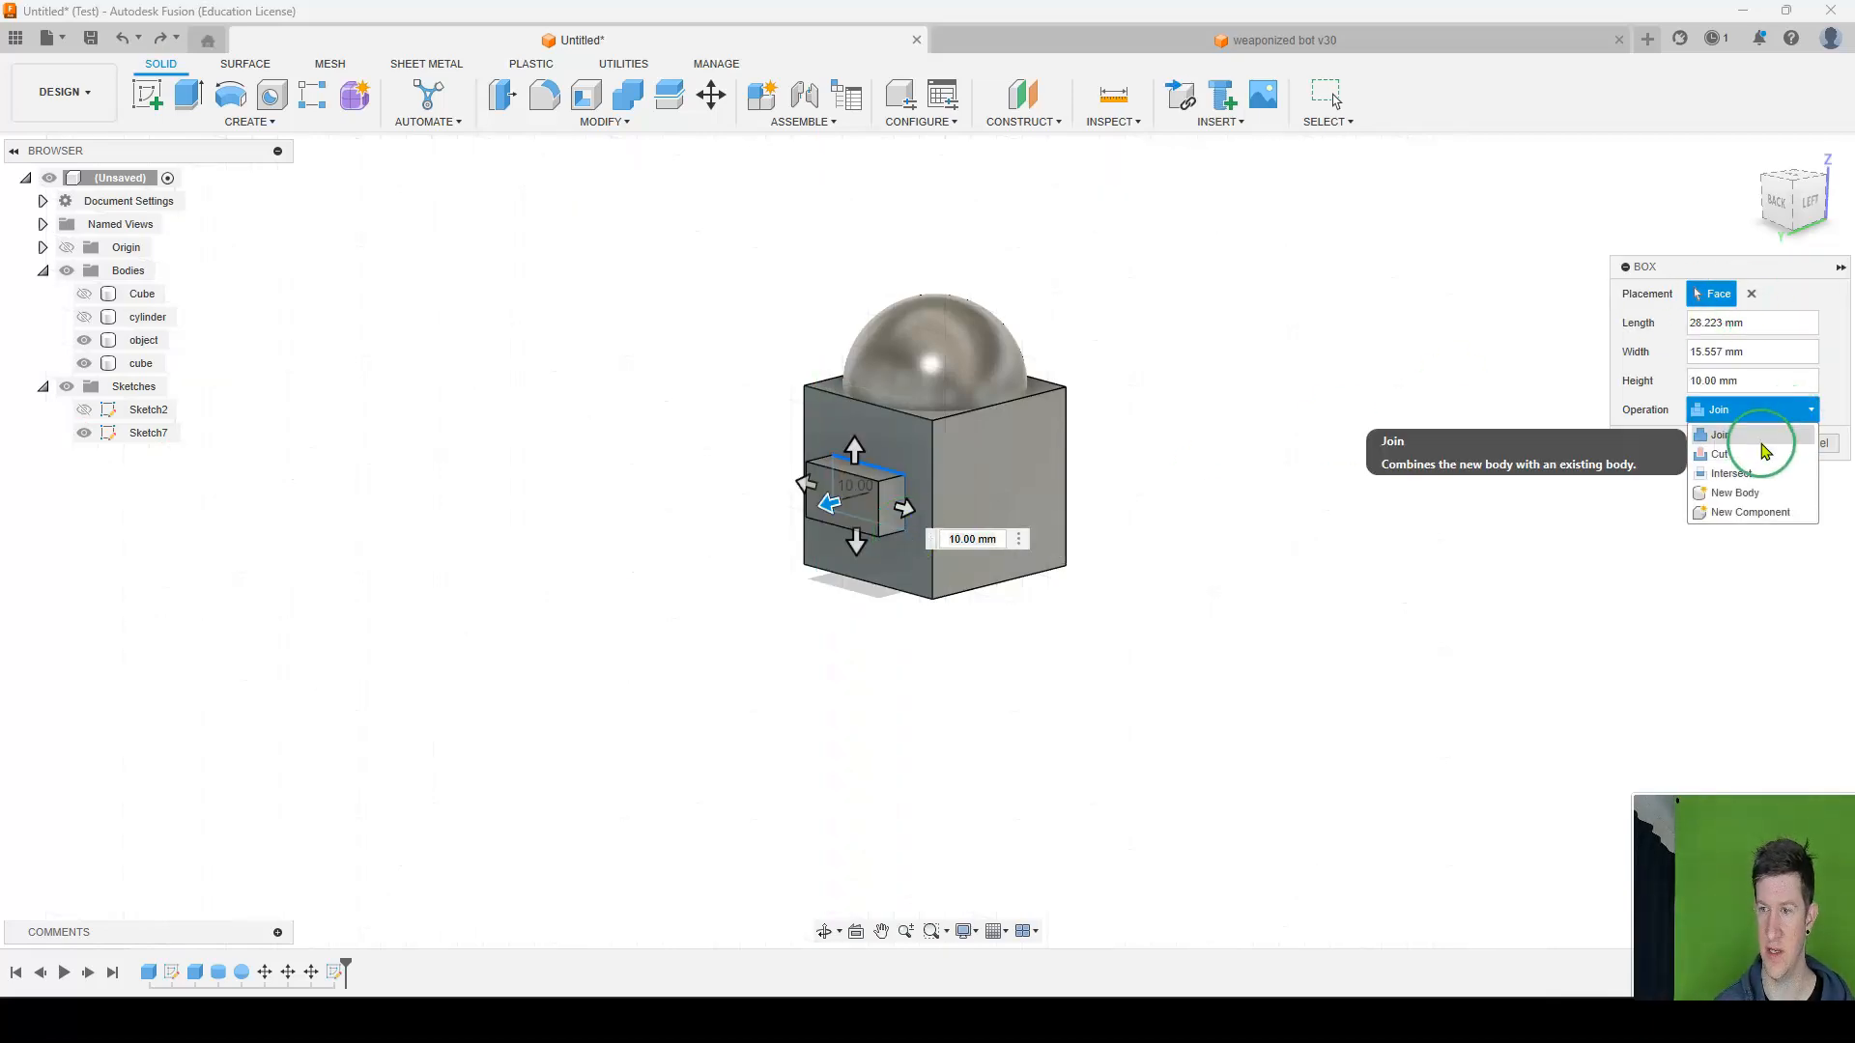
click(1756, 488)
click(1736, 456)
Move the small box body -10 mm along Y so it sits inside the cube.
click(890, 501)
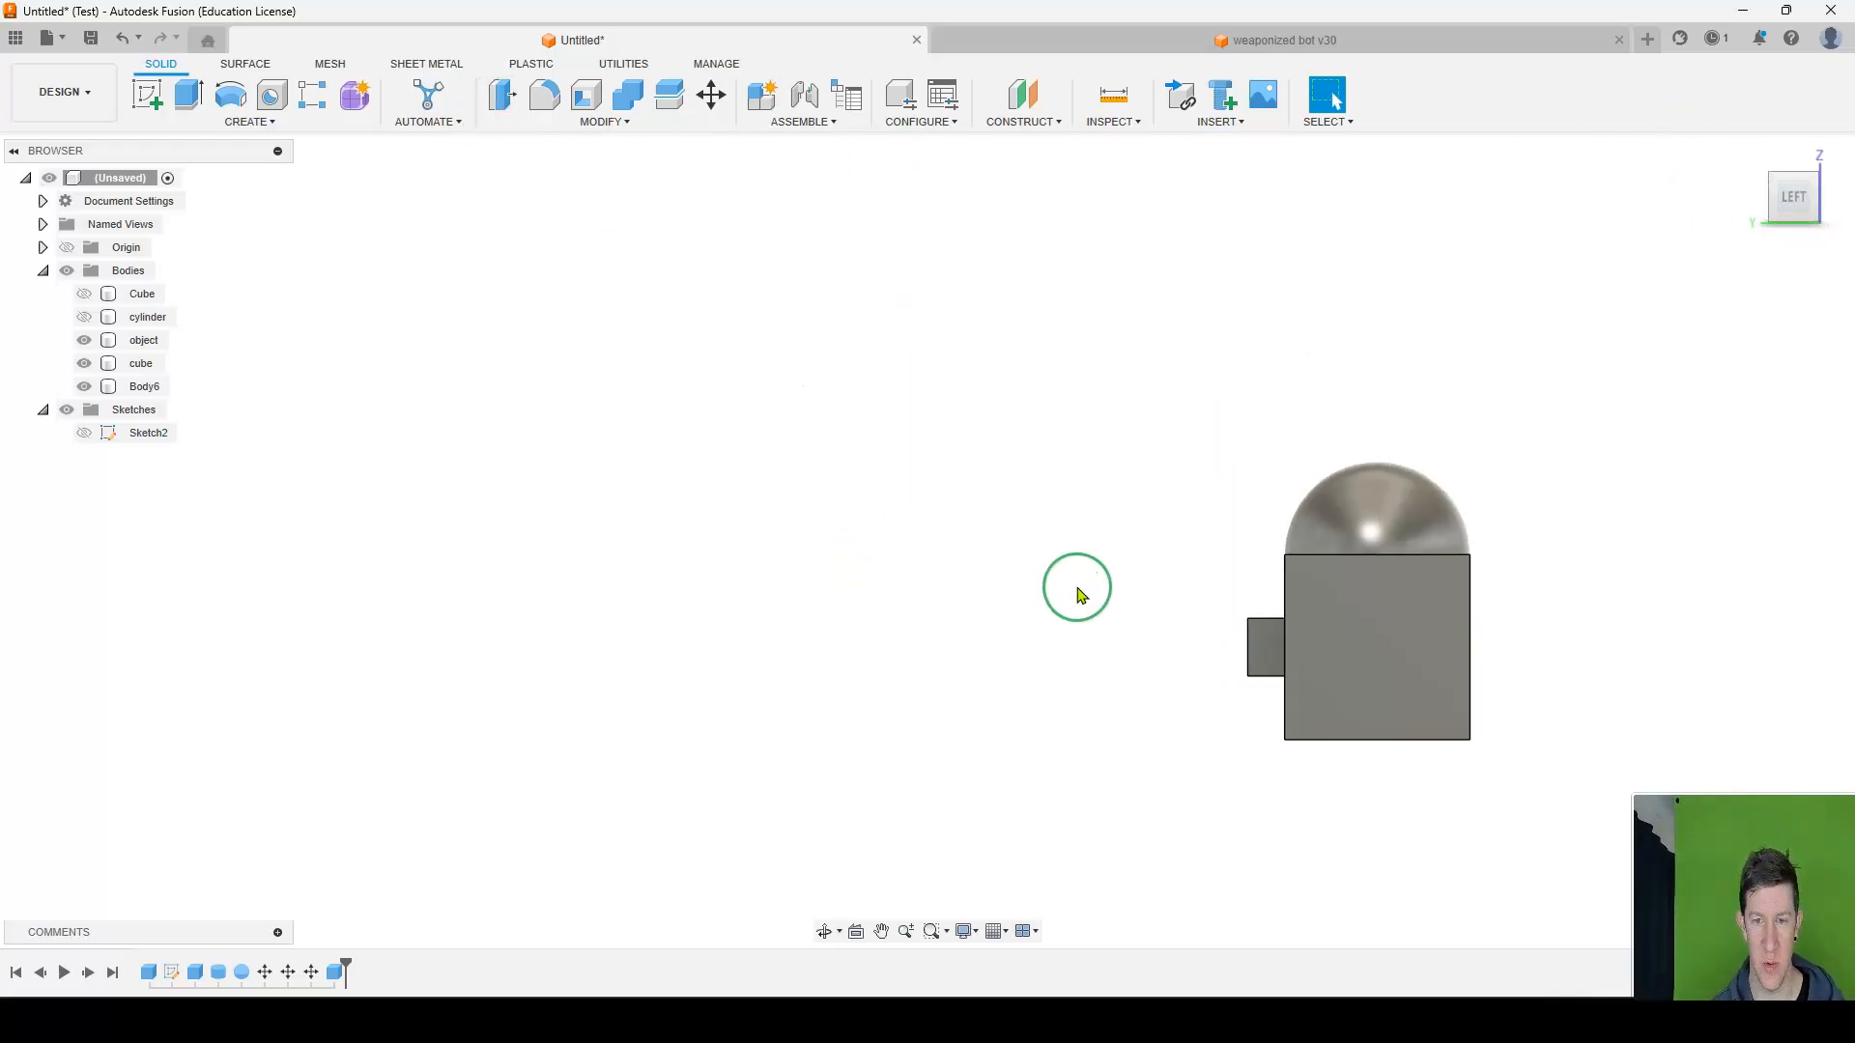
scroll(1367, 630, up, 5)
middle_drag(1367, 630, 1008, 463)
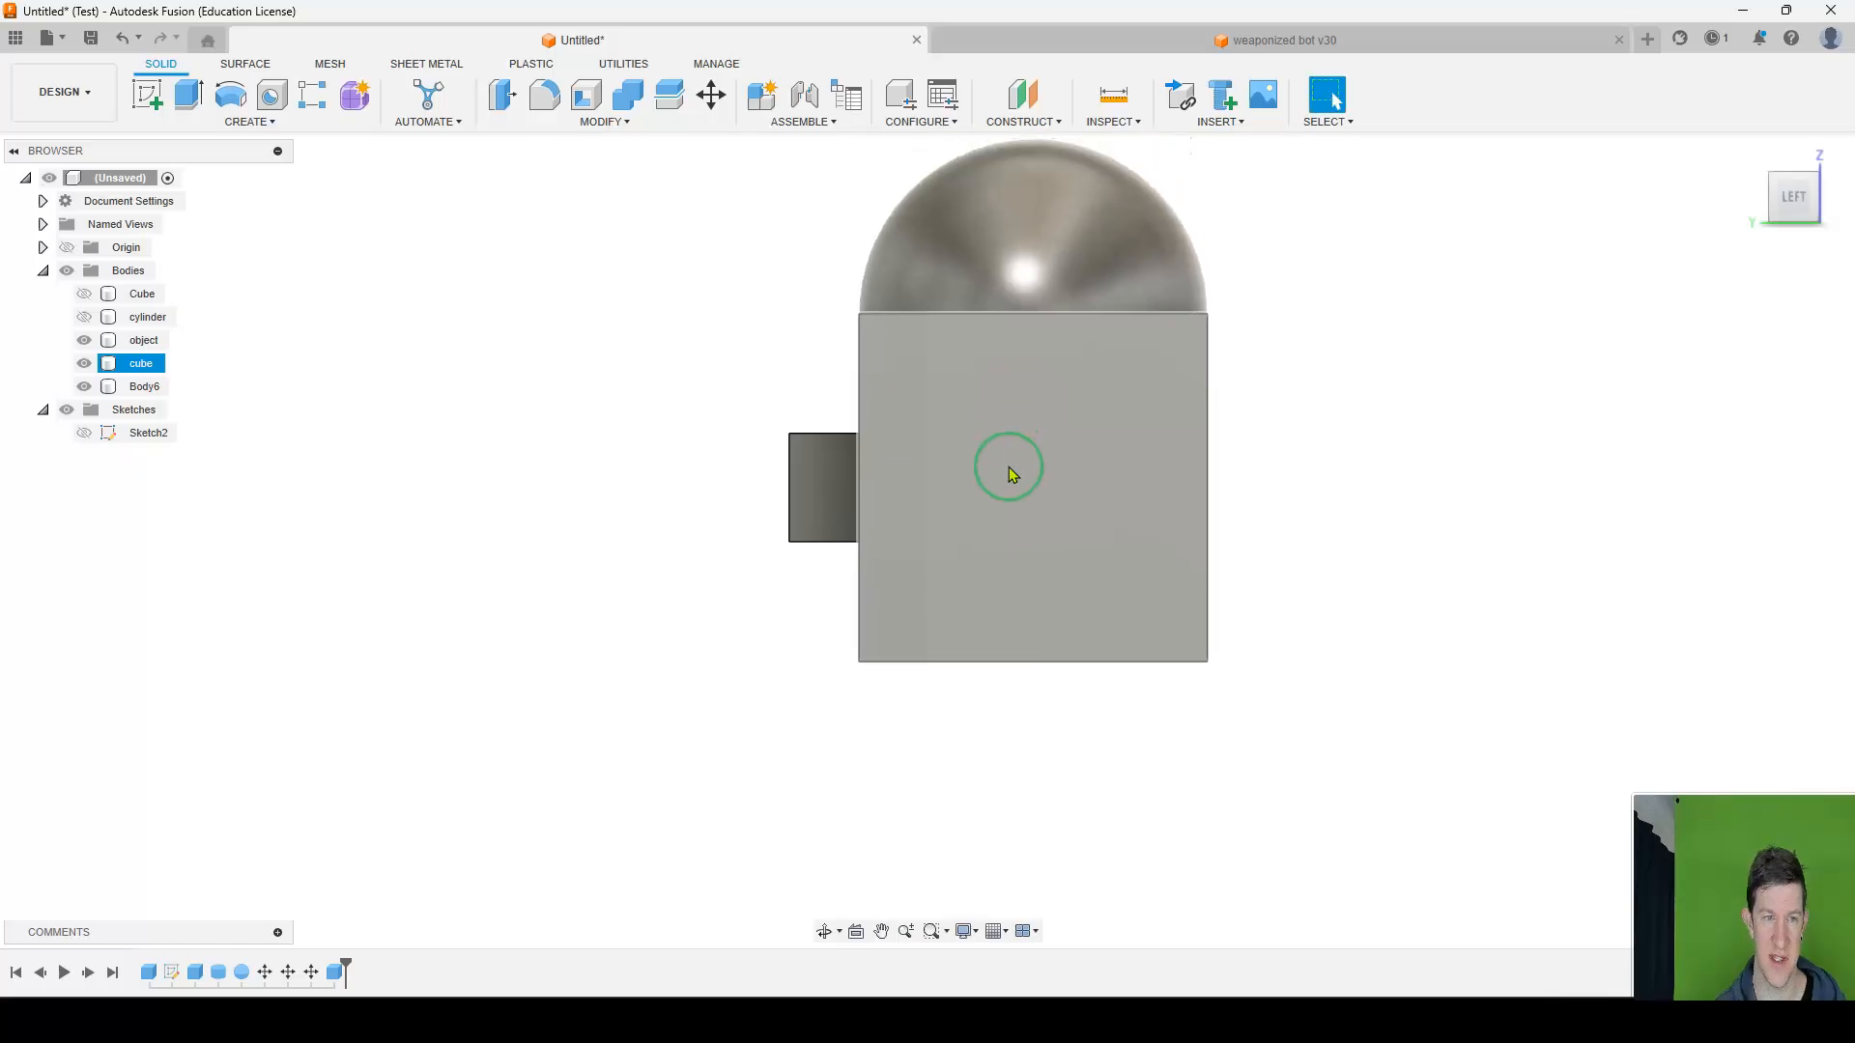
click(145, 388)
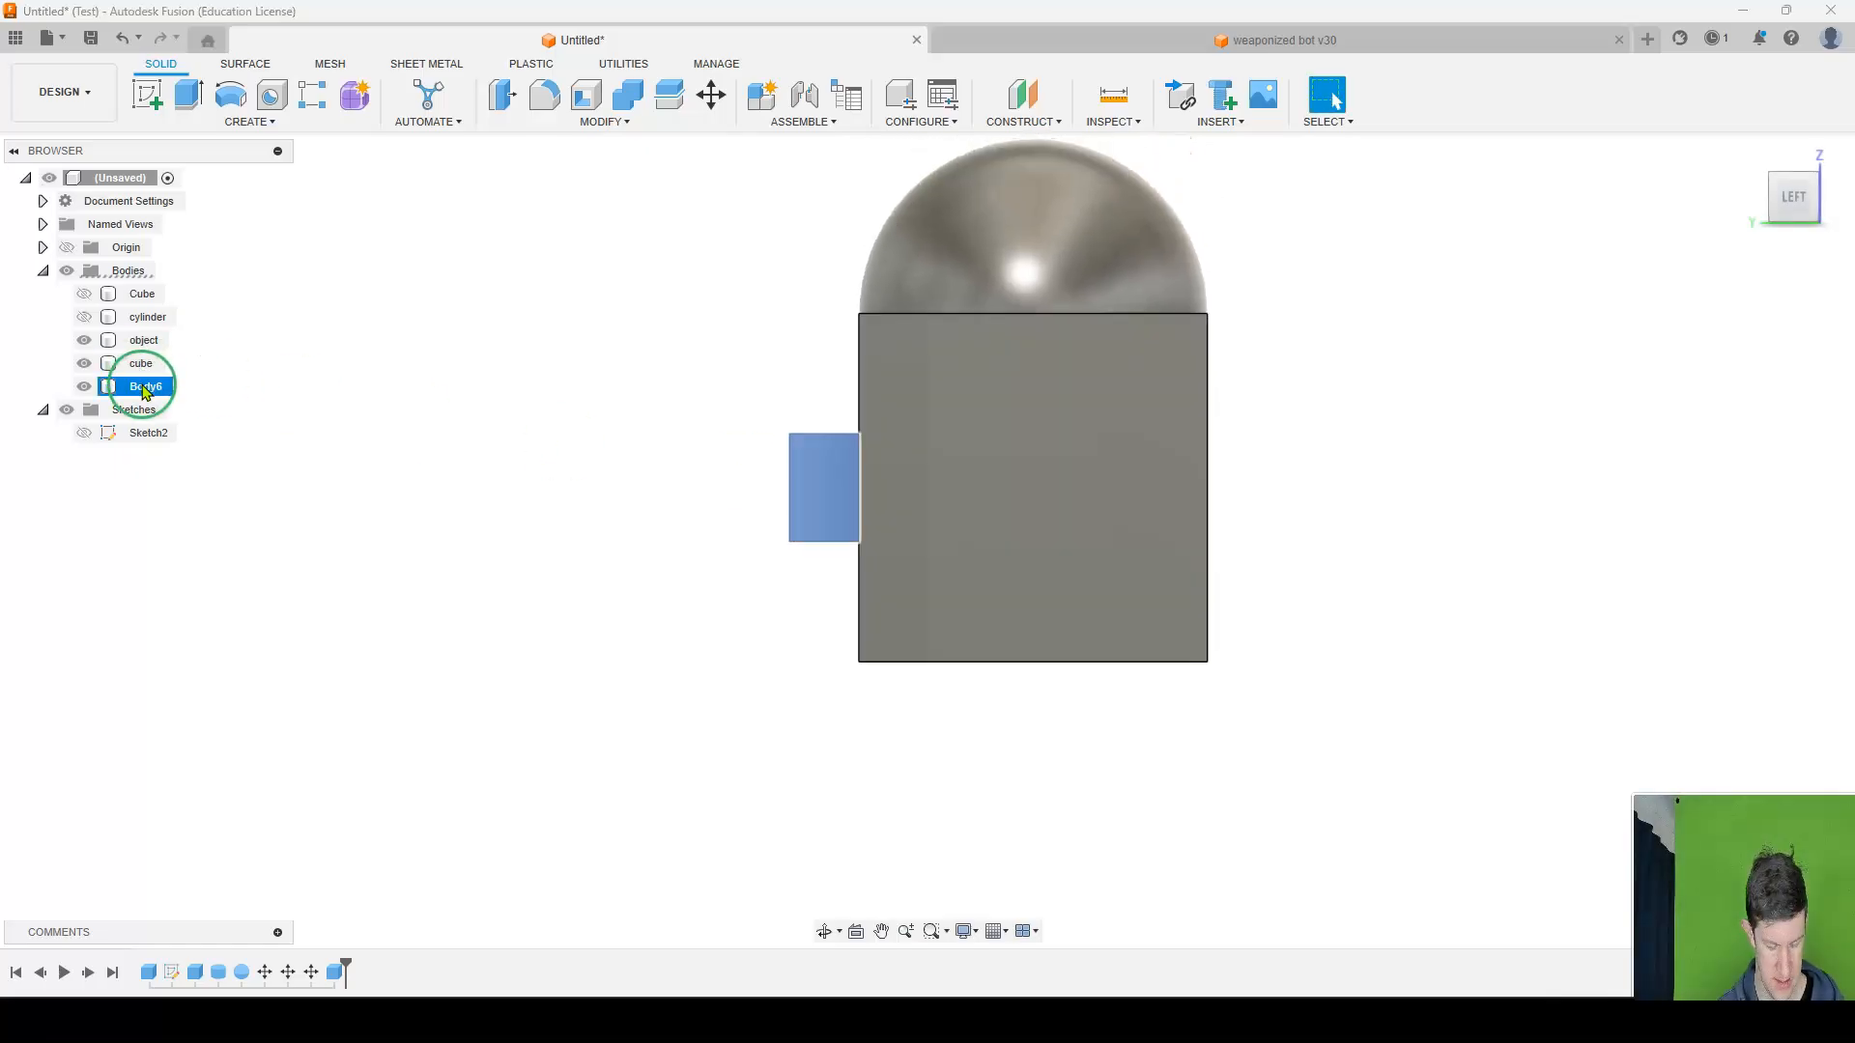
key(m)
click(805, 543)
drag(821, 543, 857, 548)
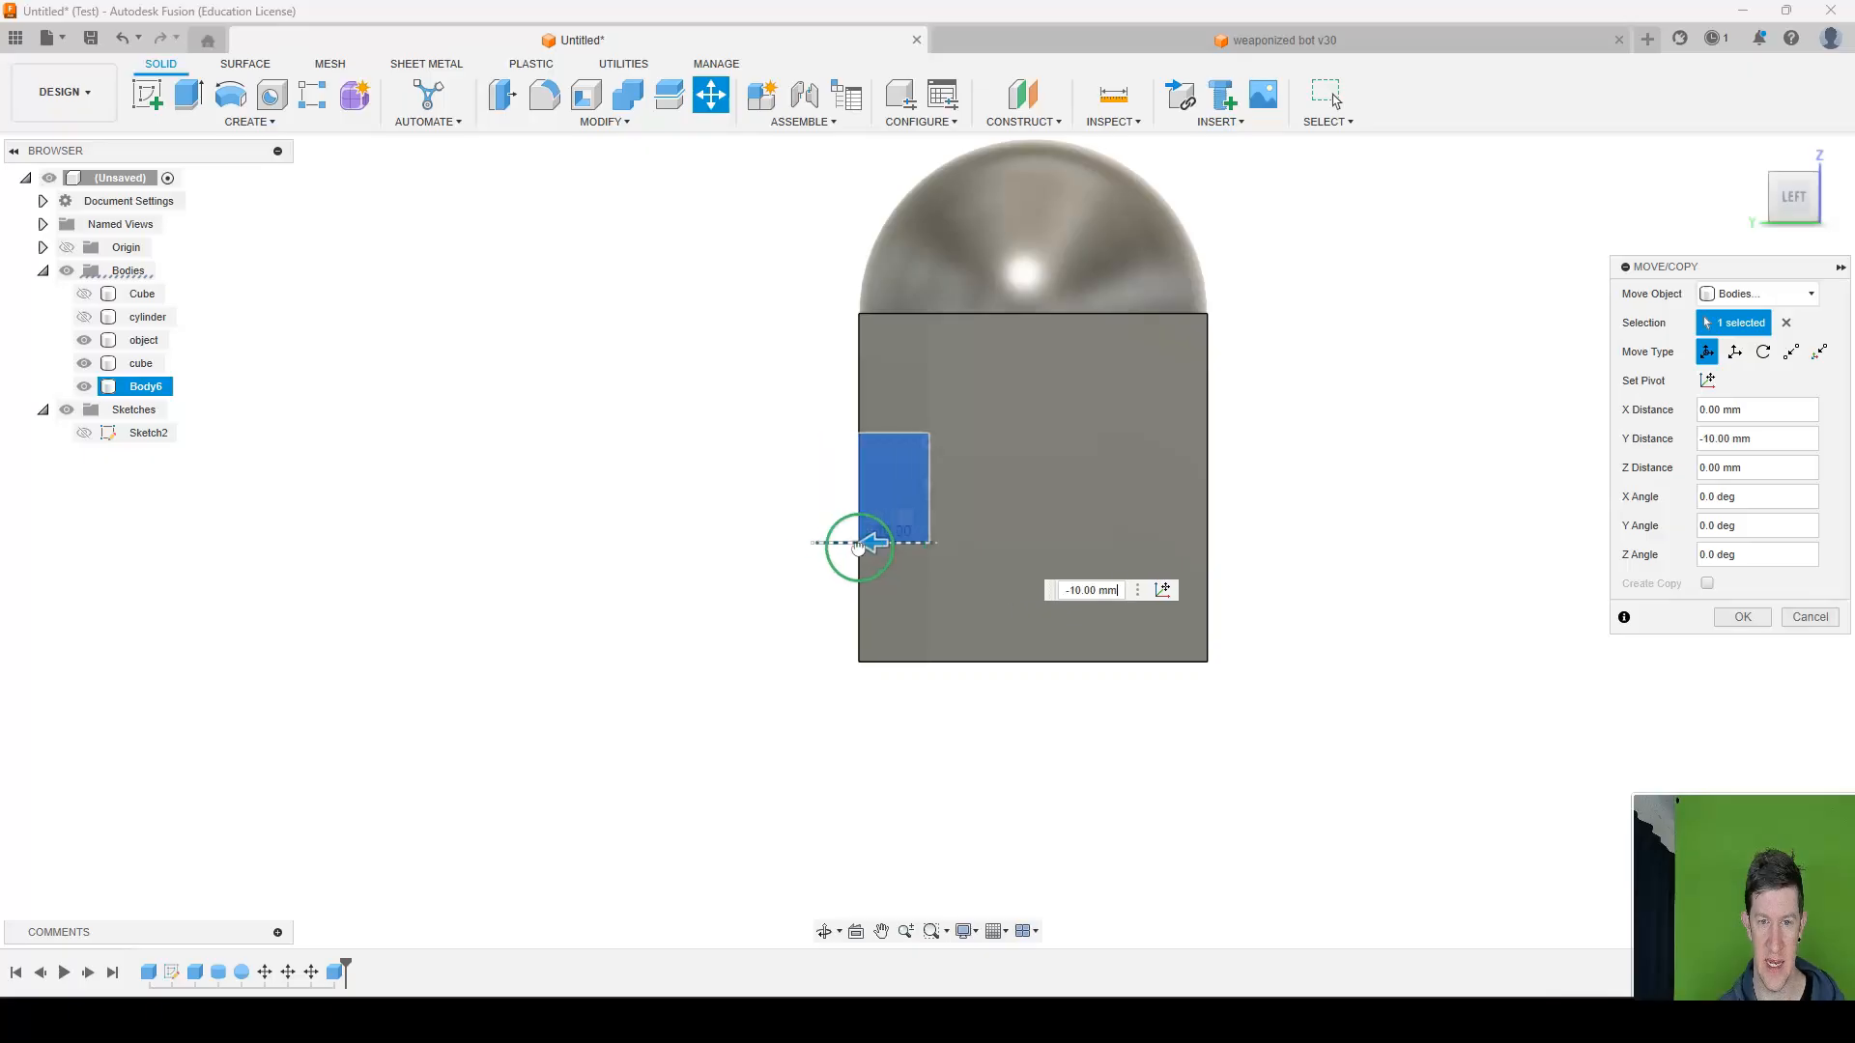
click(1750, 620)
Cut the small box out of the cube with Combine, using the cube as target body, and view the pocket.
shift+middle_drag(845, 476, 984, 491)
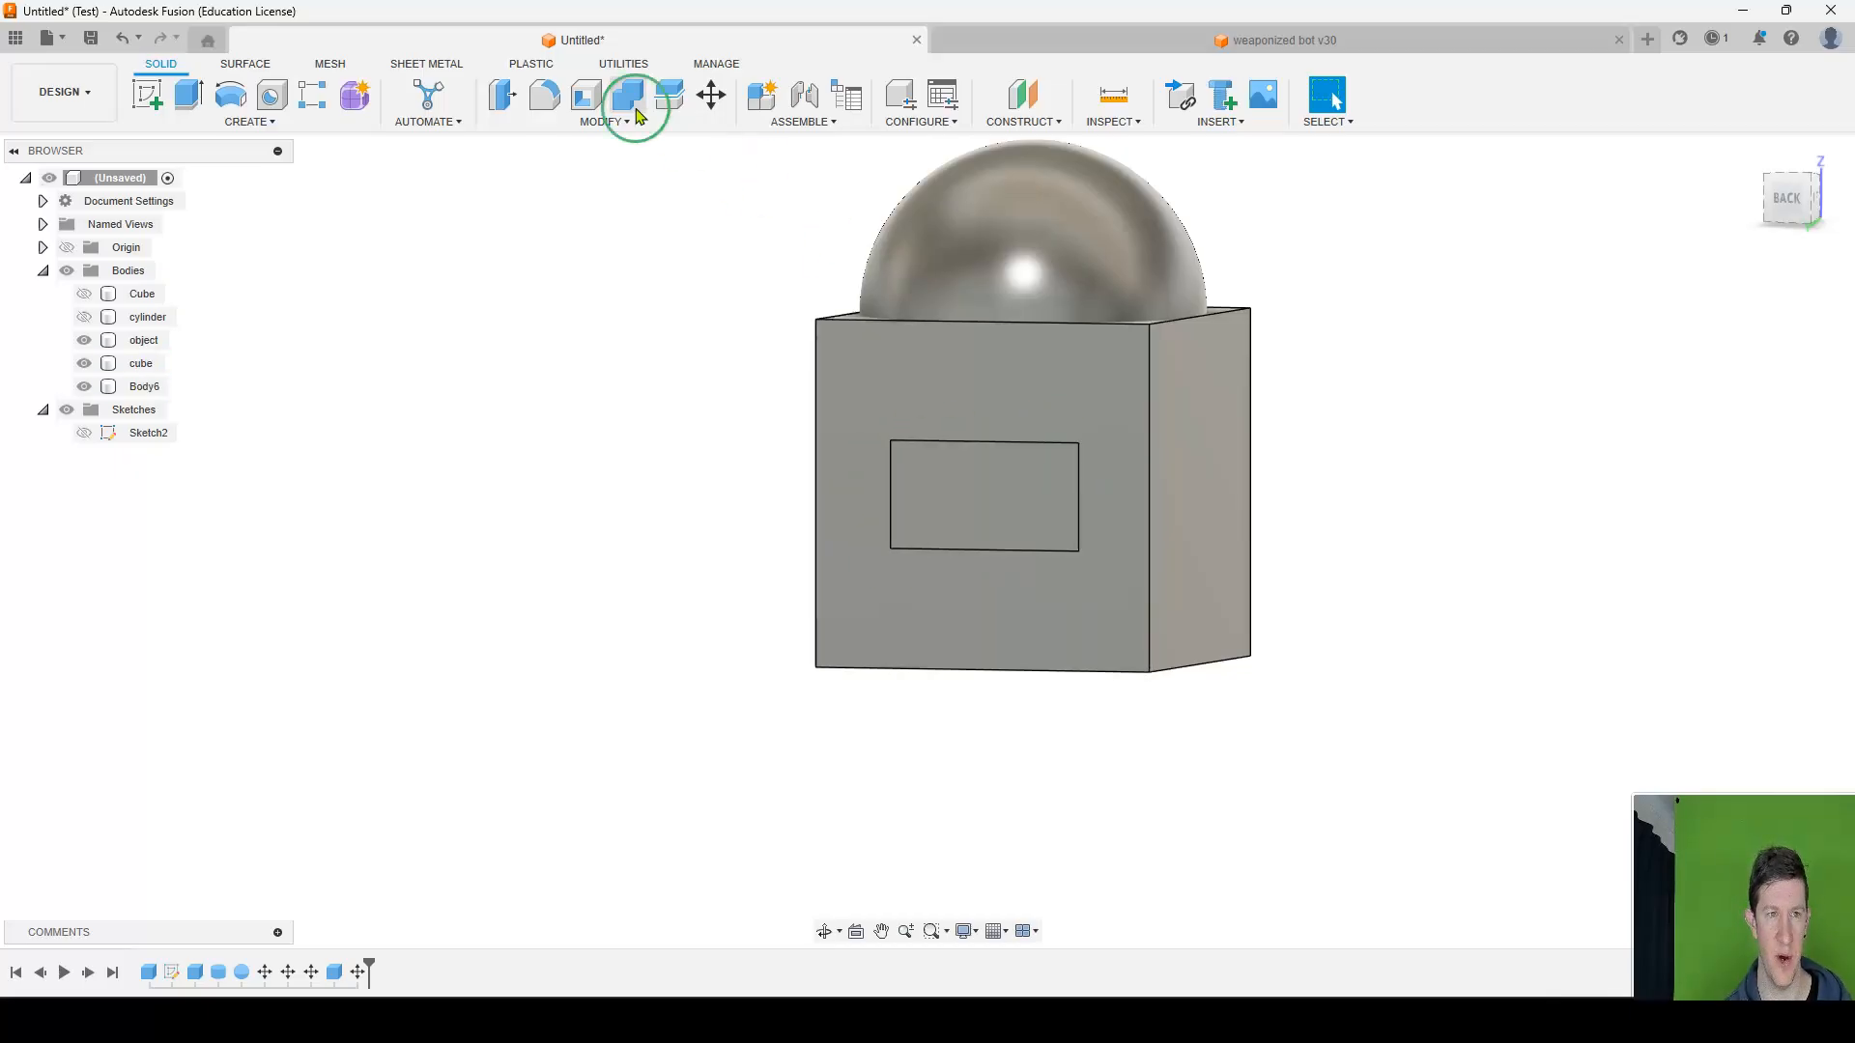
click(605, 122)
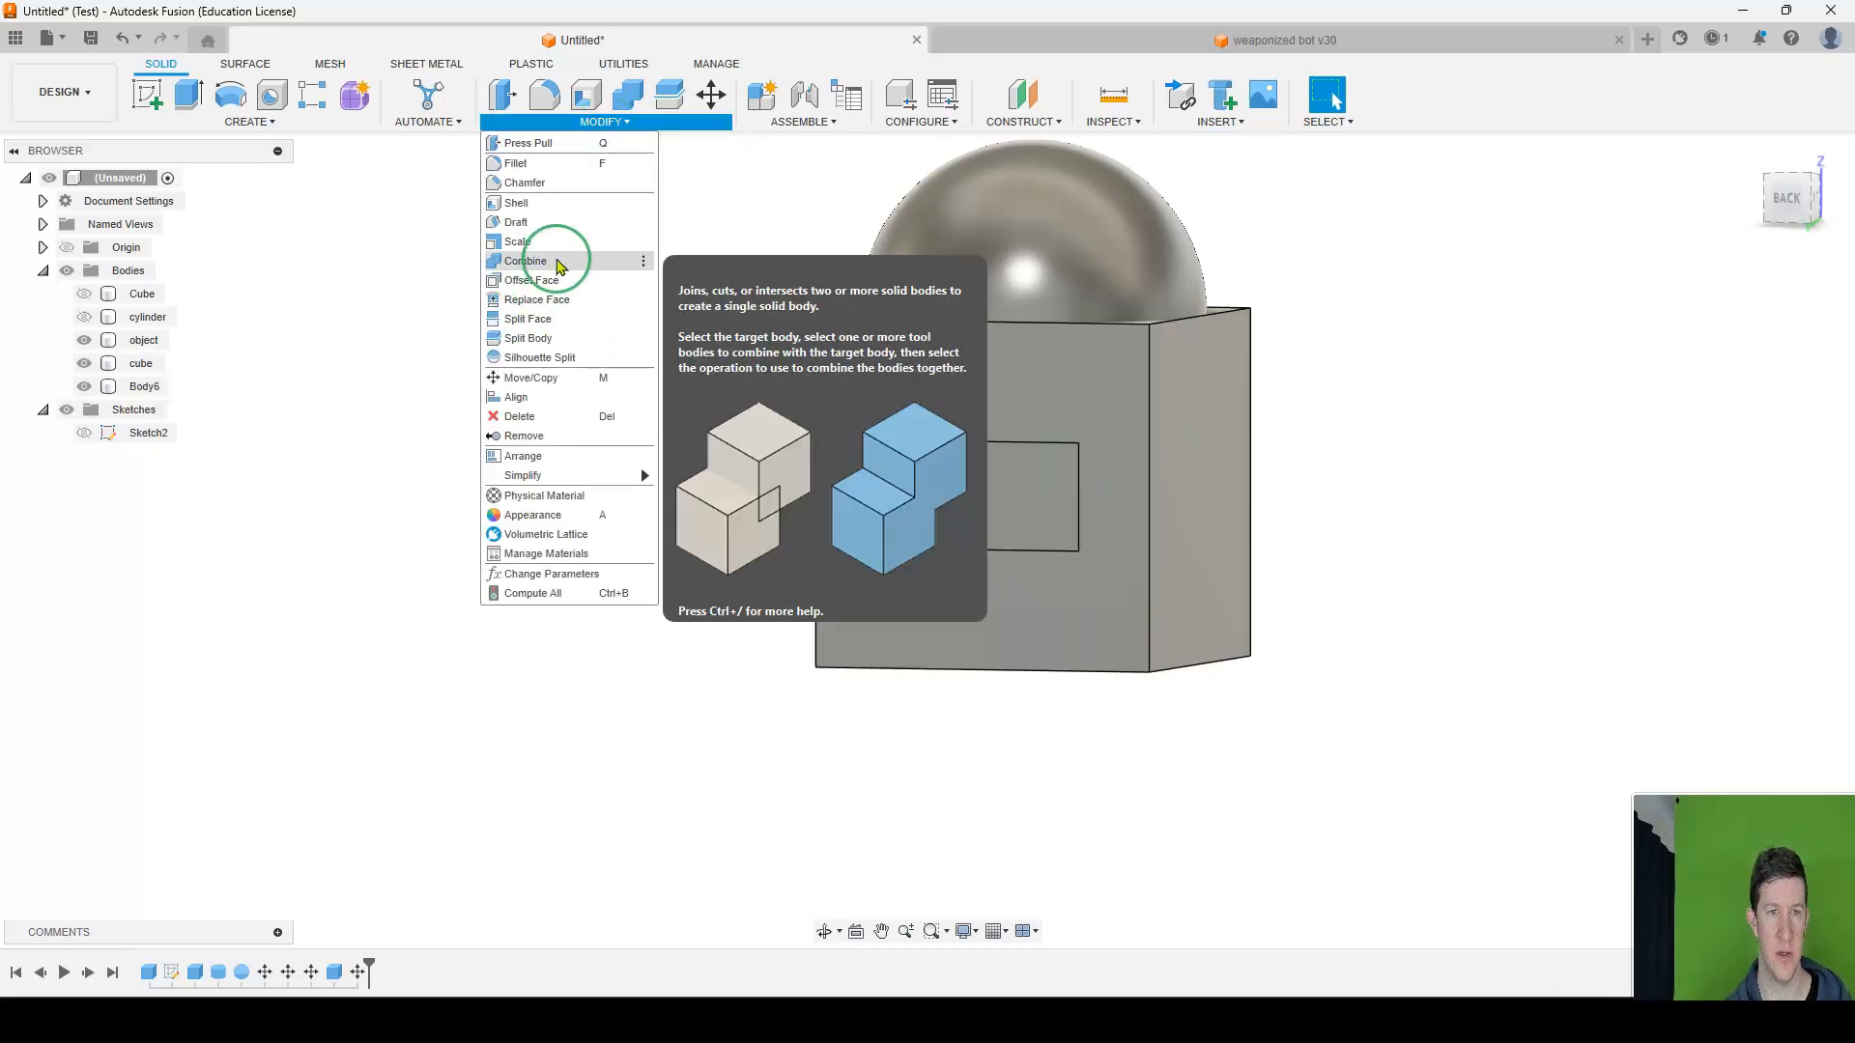
click(558, 262)
click(1098, 396)
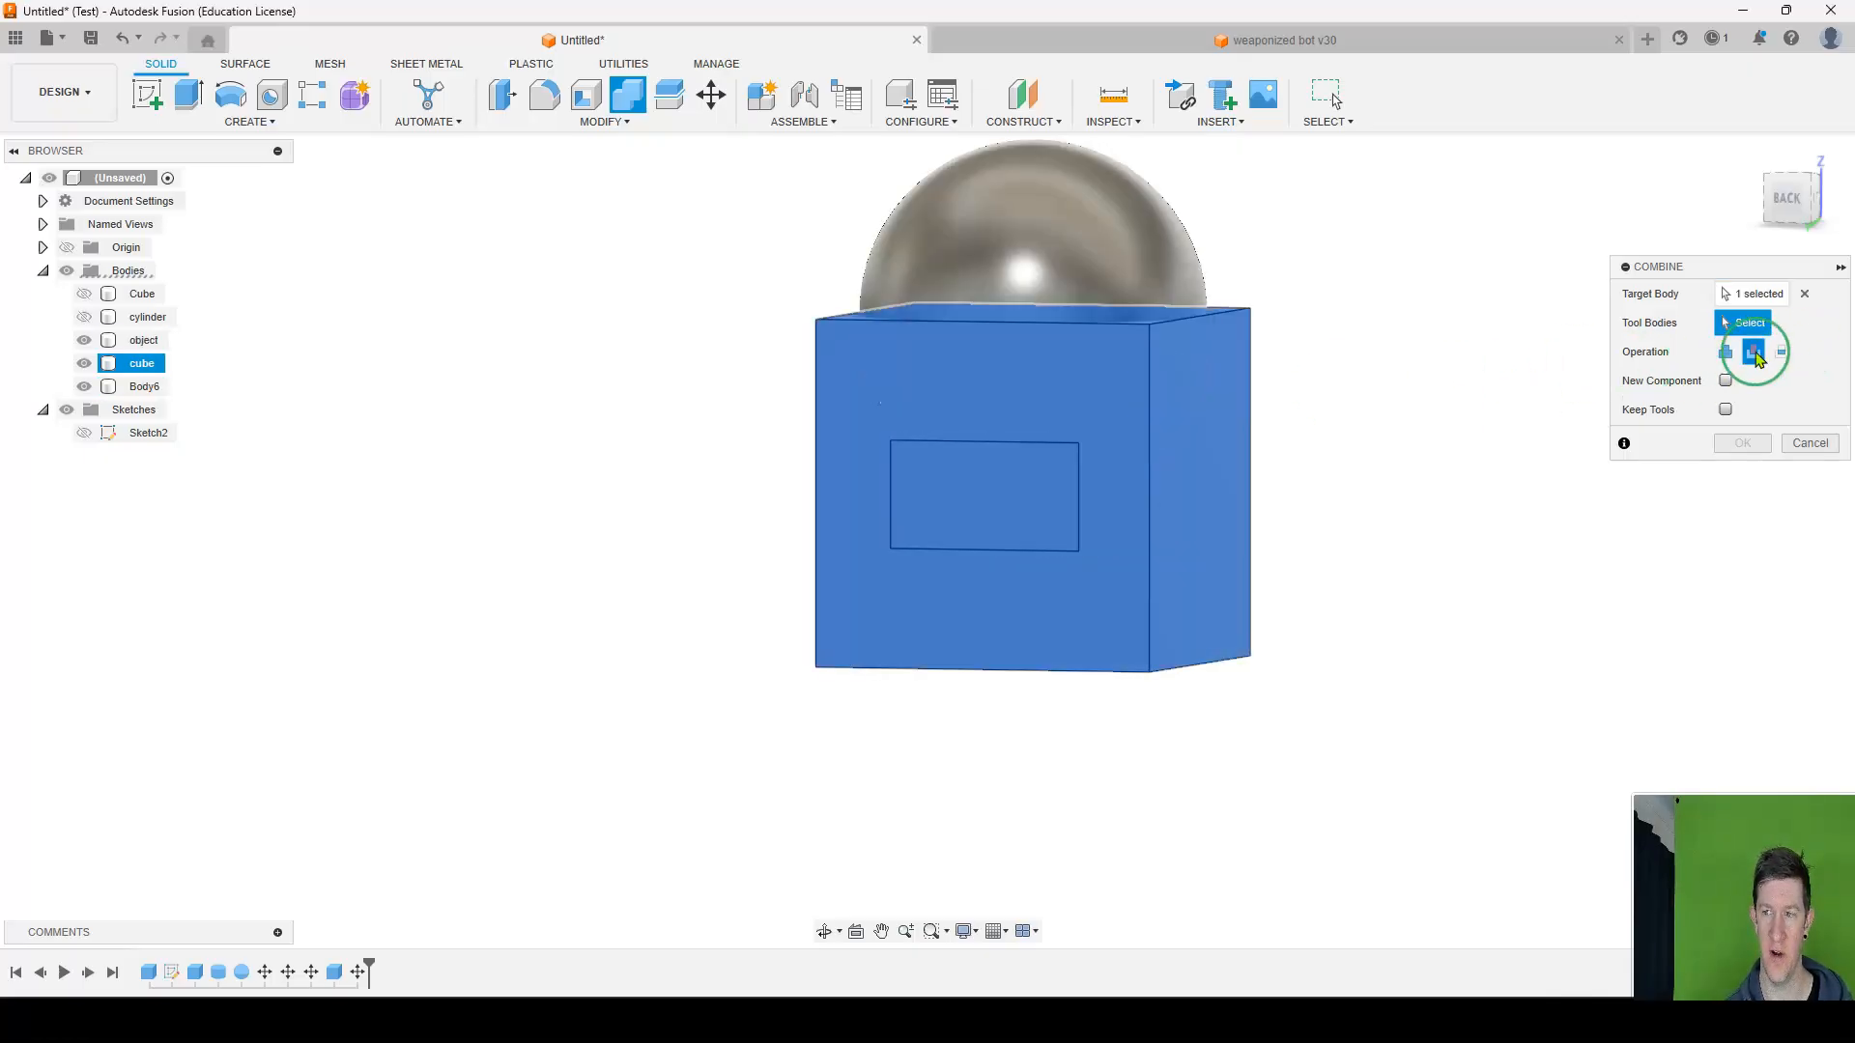
click(1043, 478)
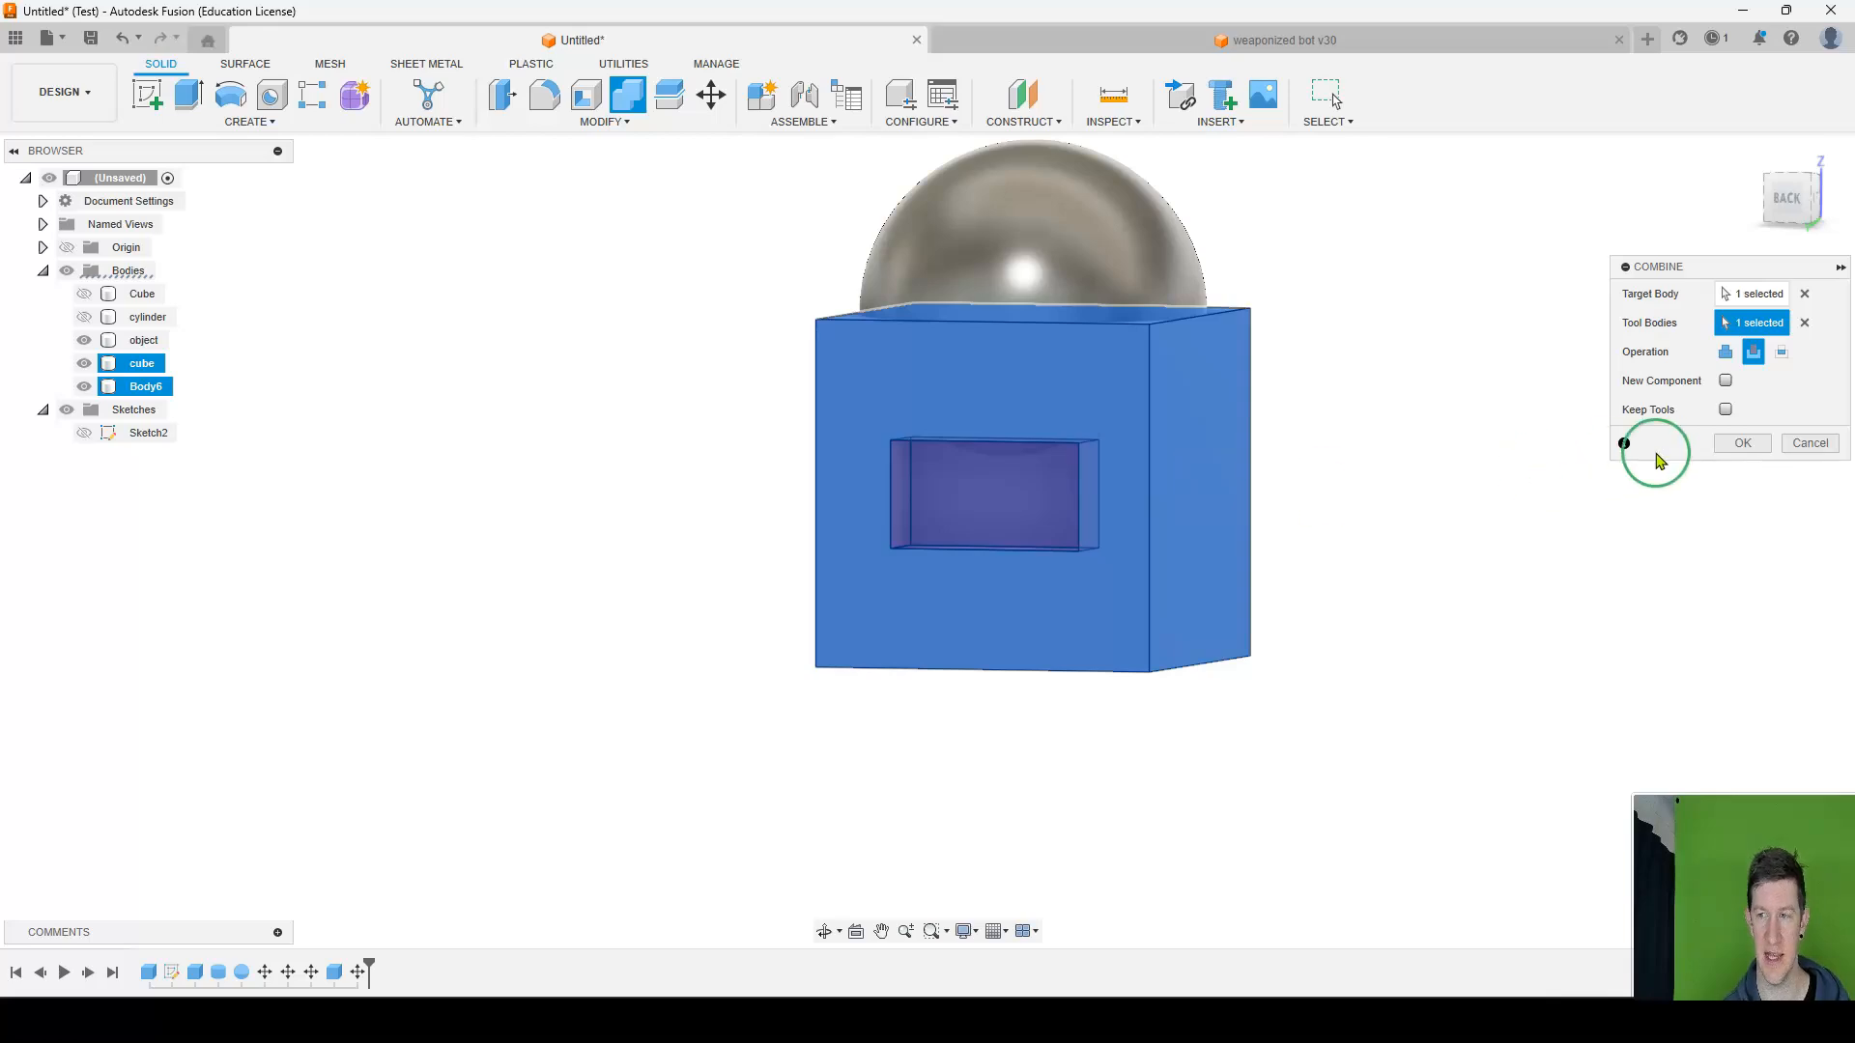
click(1742, 443)
shift+middle_drag(1127, 447, 955, 411)
scroll(992, 409, down, 3)
shift+middle_drag(956, 411, 931, 422)
click(921, 462)
key(m)
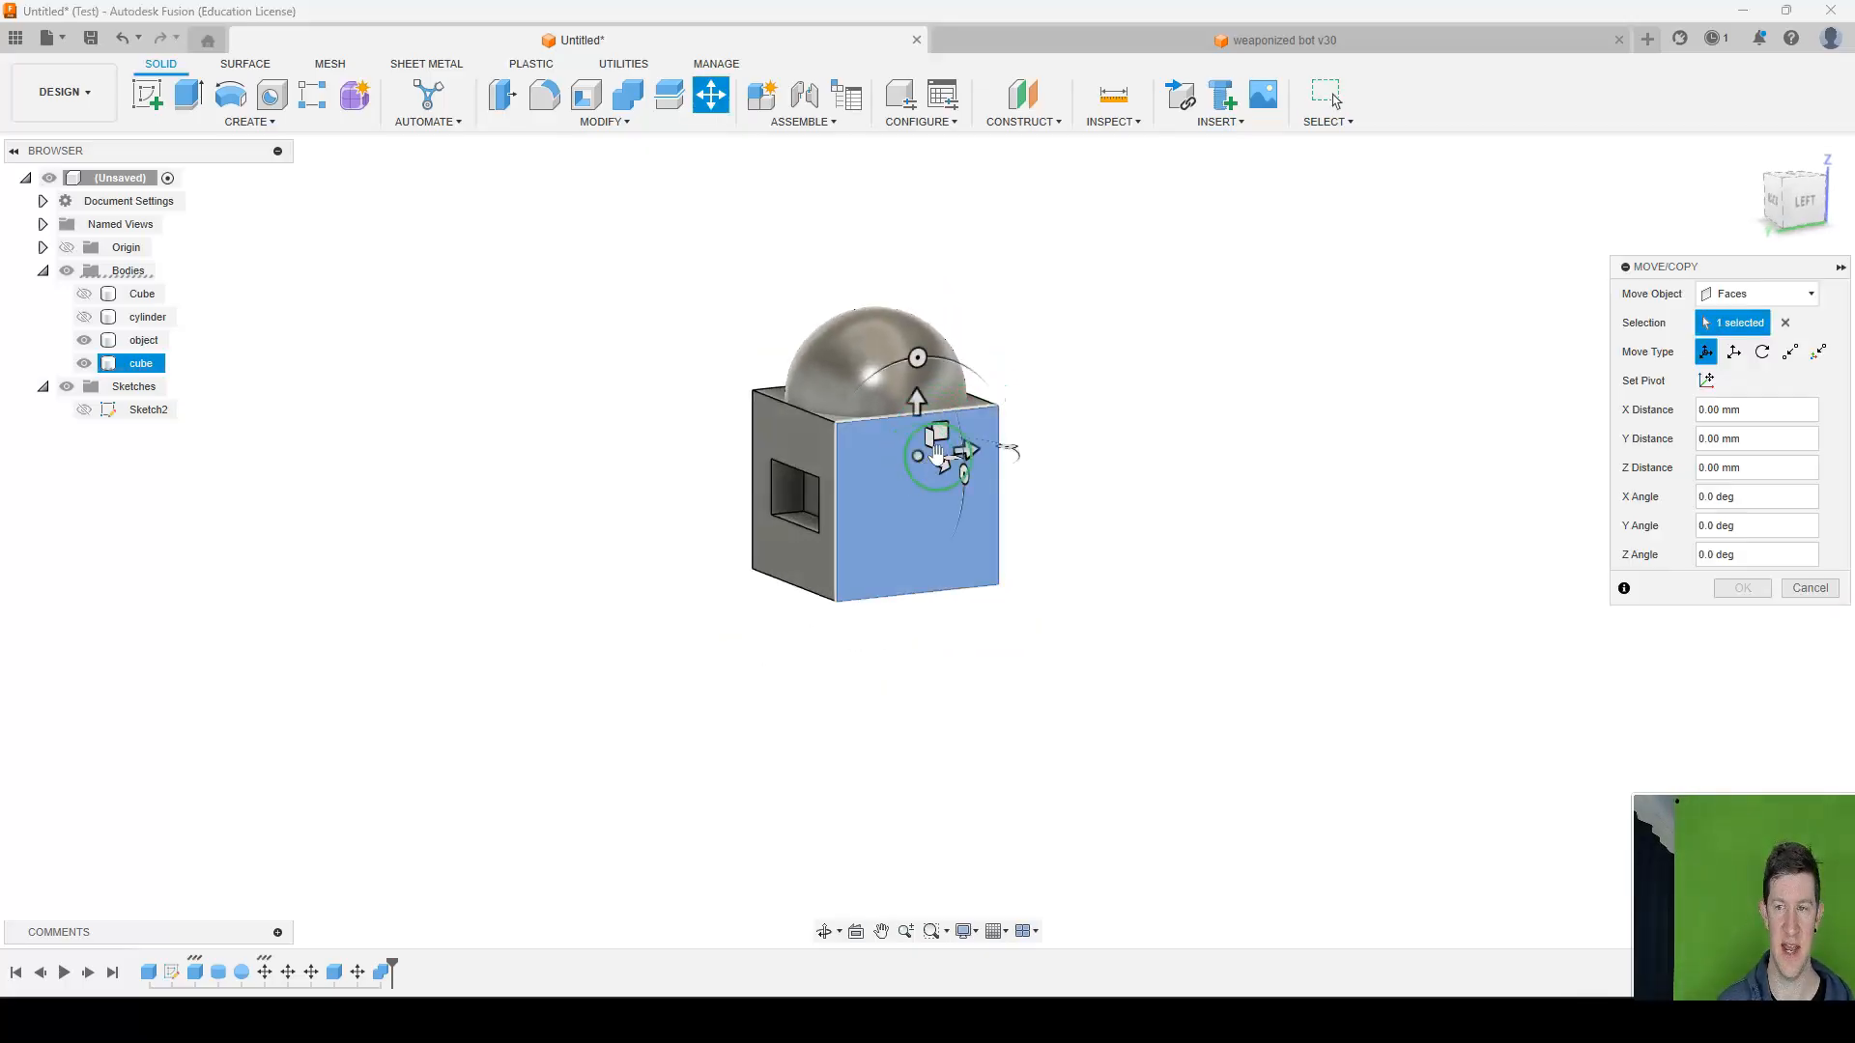
click(1807, 588)
Combine the object sphere as target with the cube as tool, previewing Join before applying Cut, and inspect the remaining pieces.
click(599, 126)
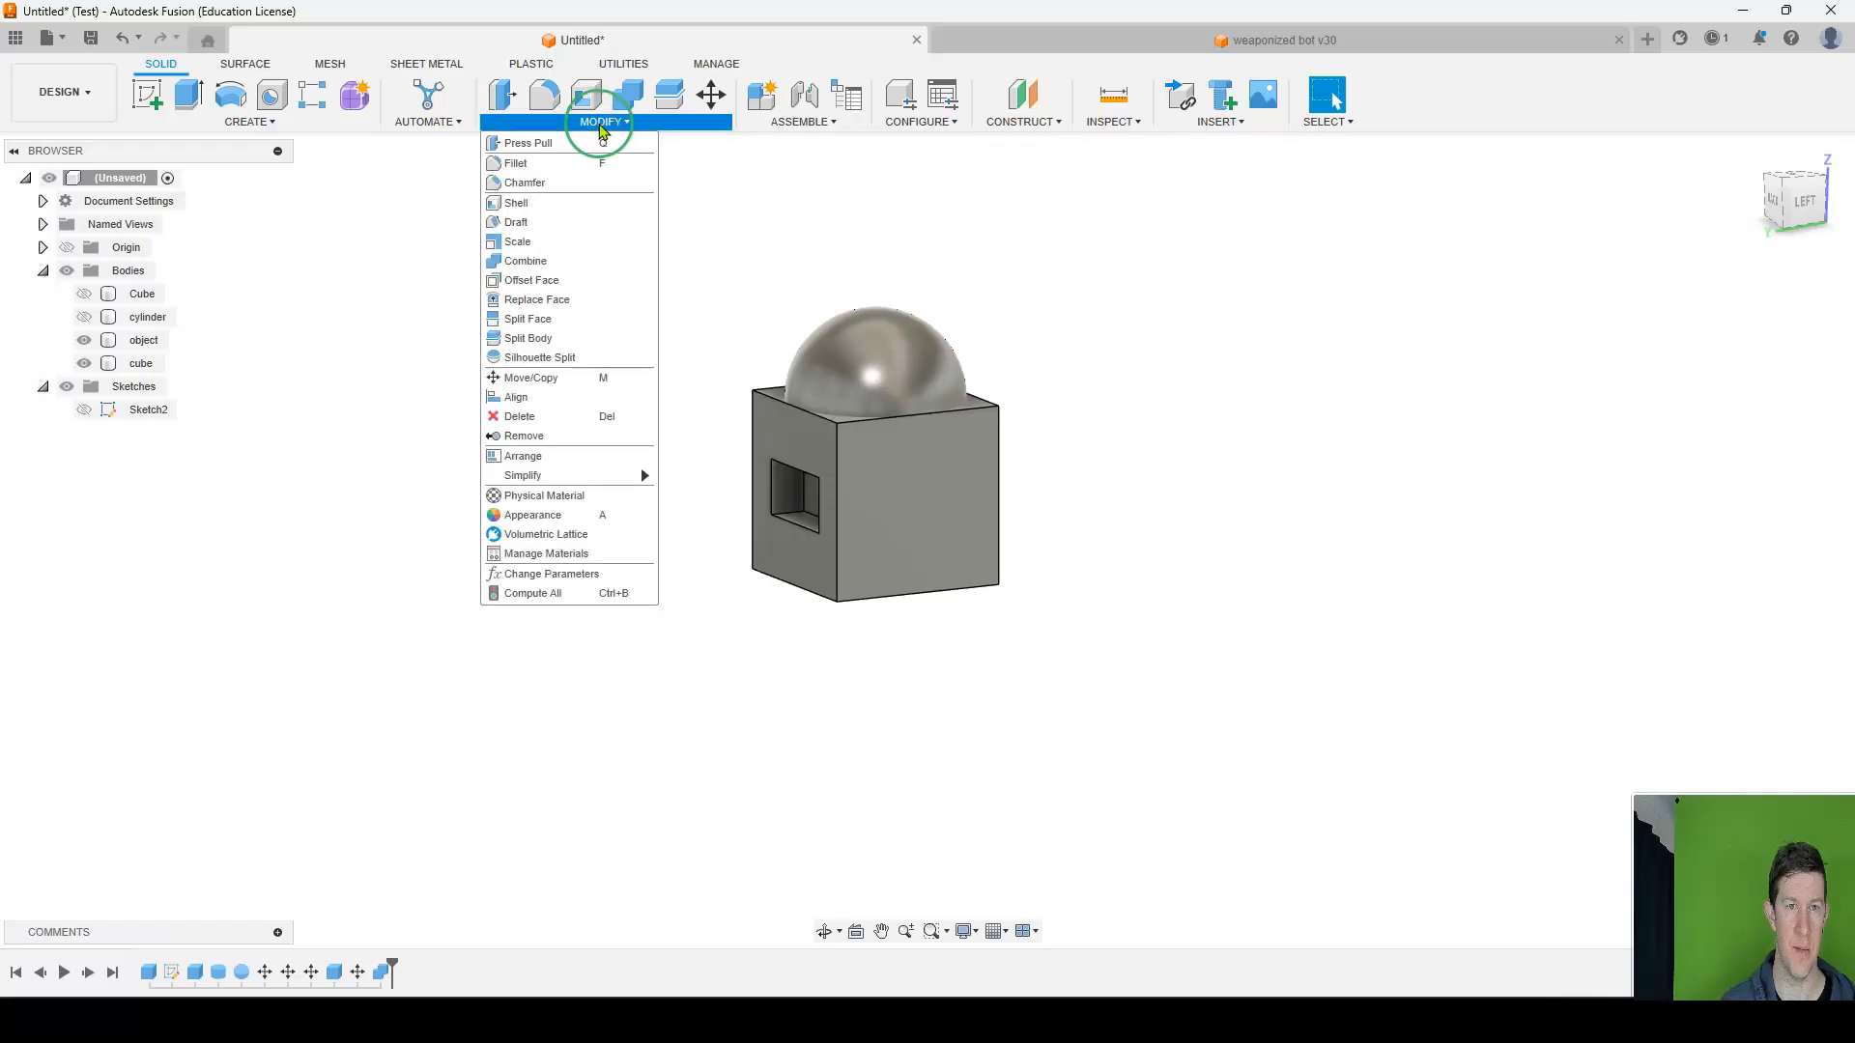
click(546, 261)
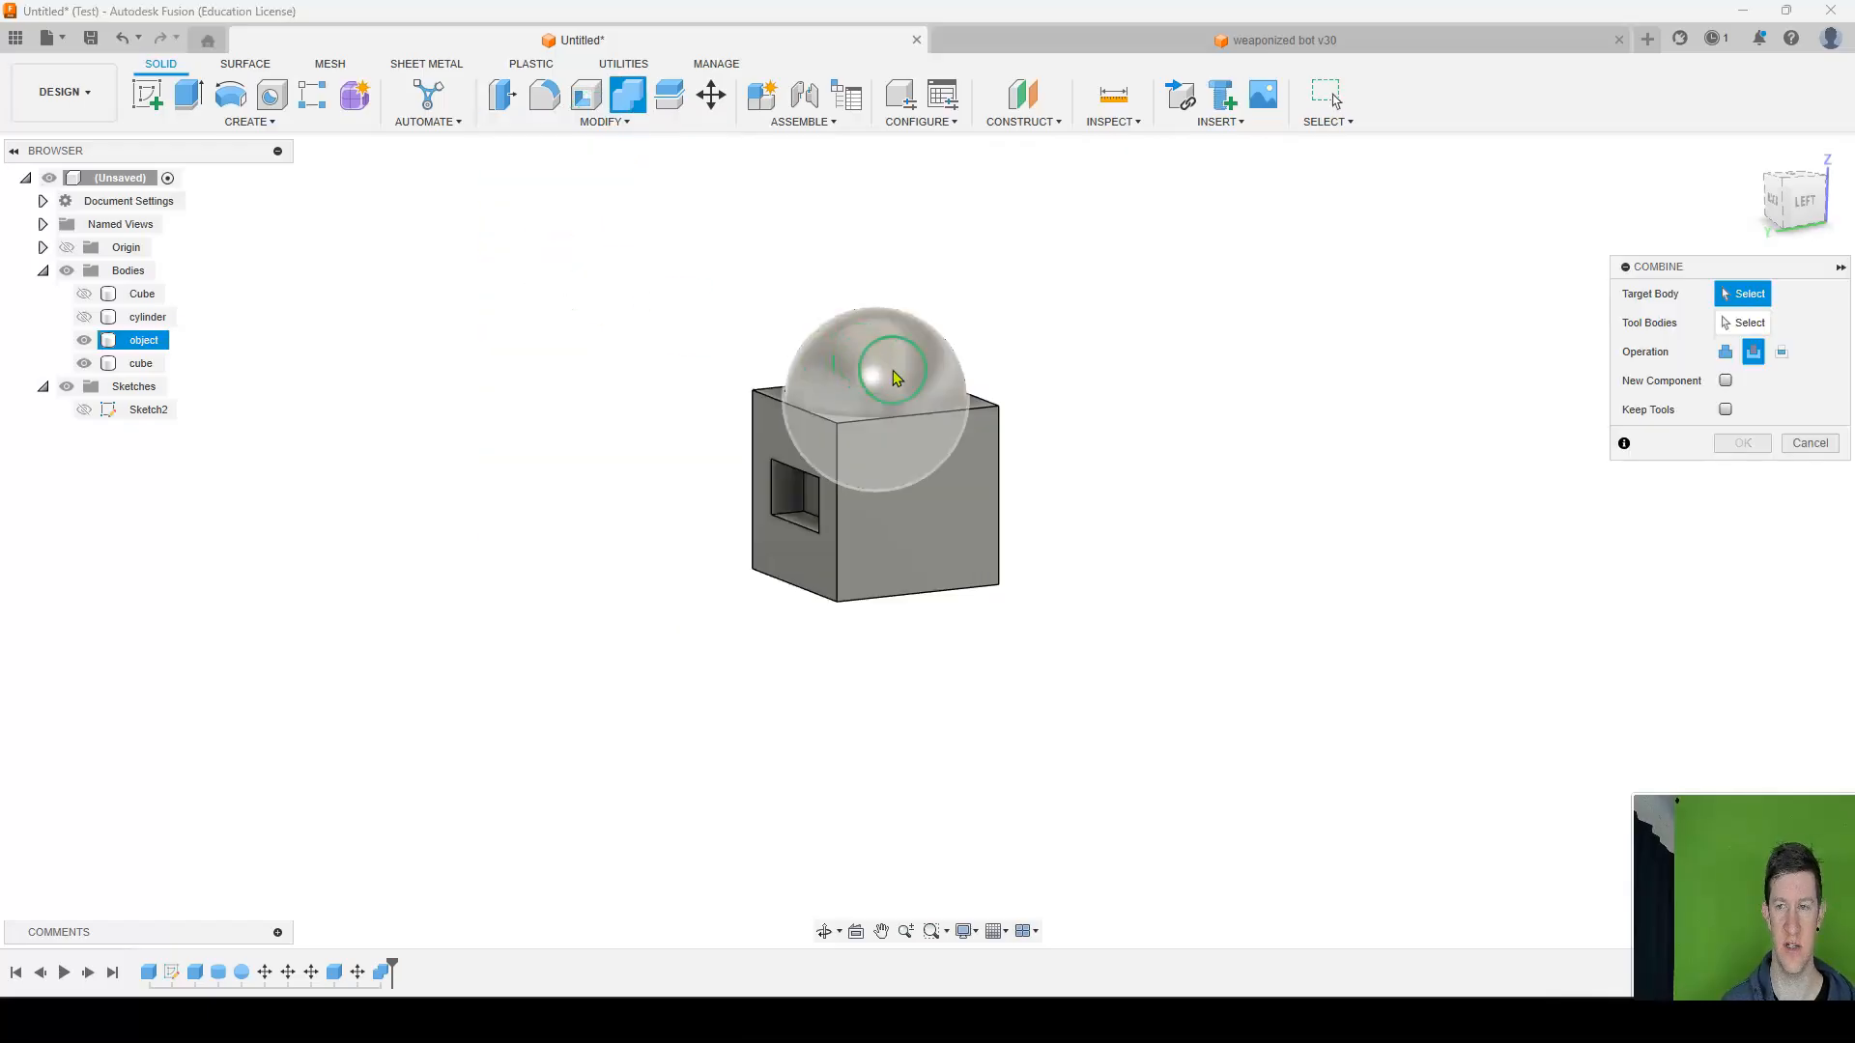
click(792, 381)
click(928, 538)
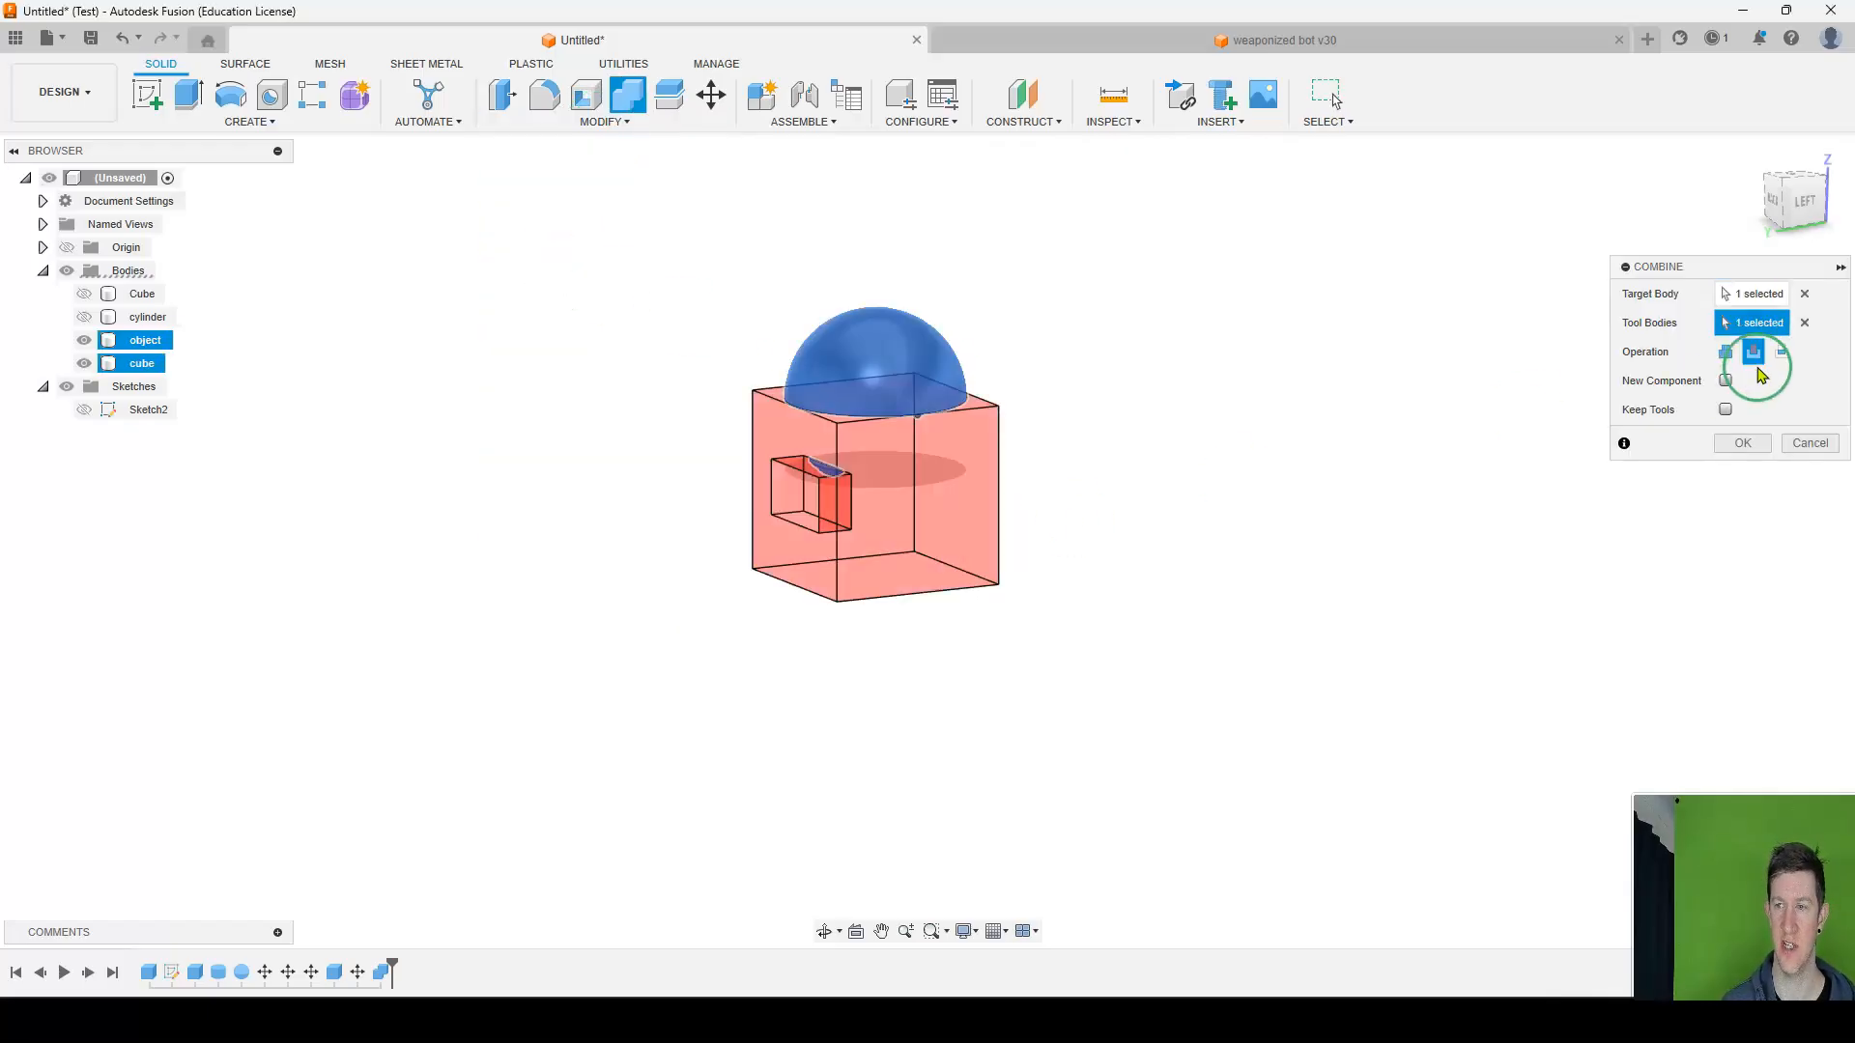
click(1727, 352)
click(1753, 353)
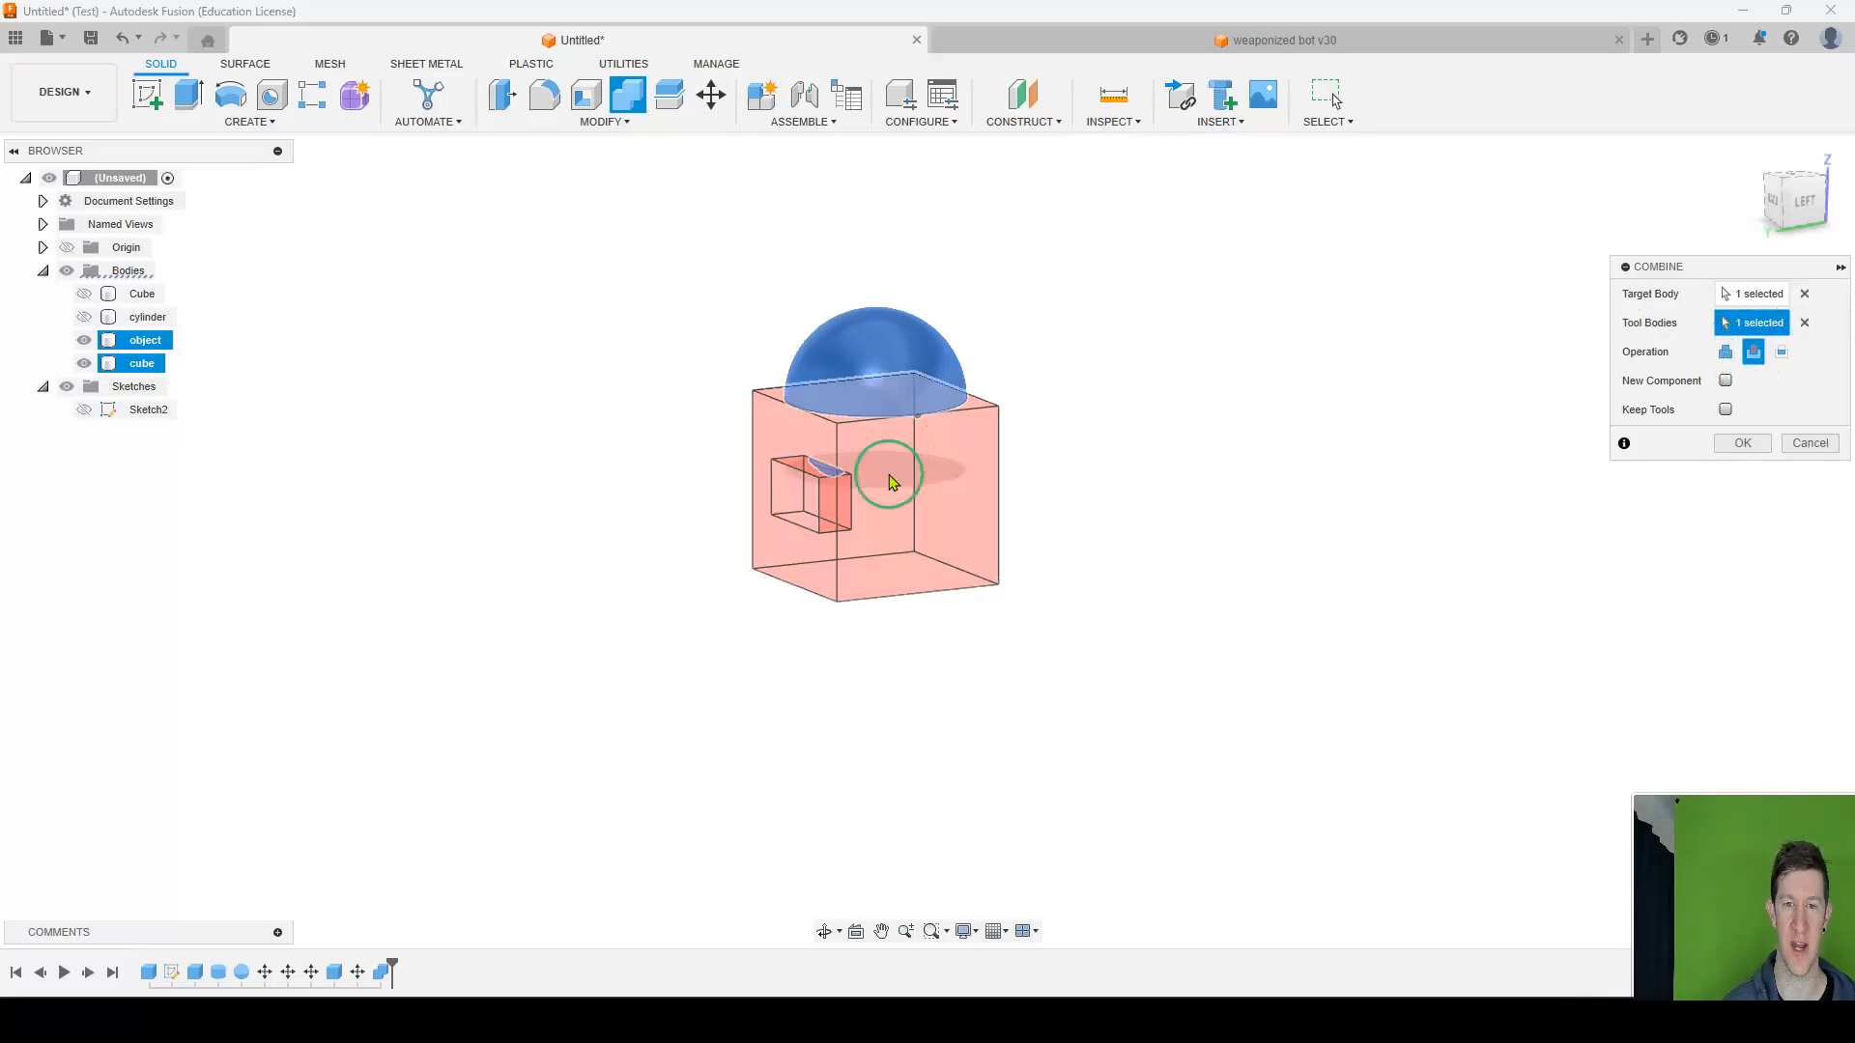
scroll(884, 454, up, 4)
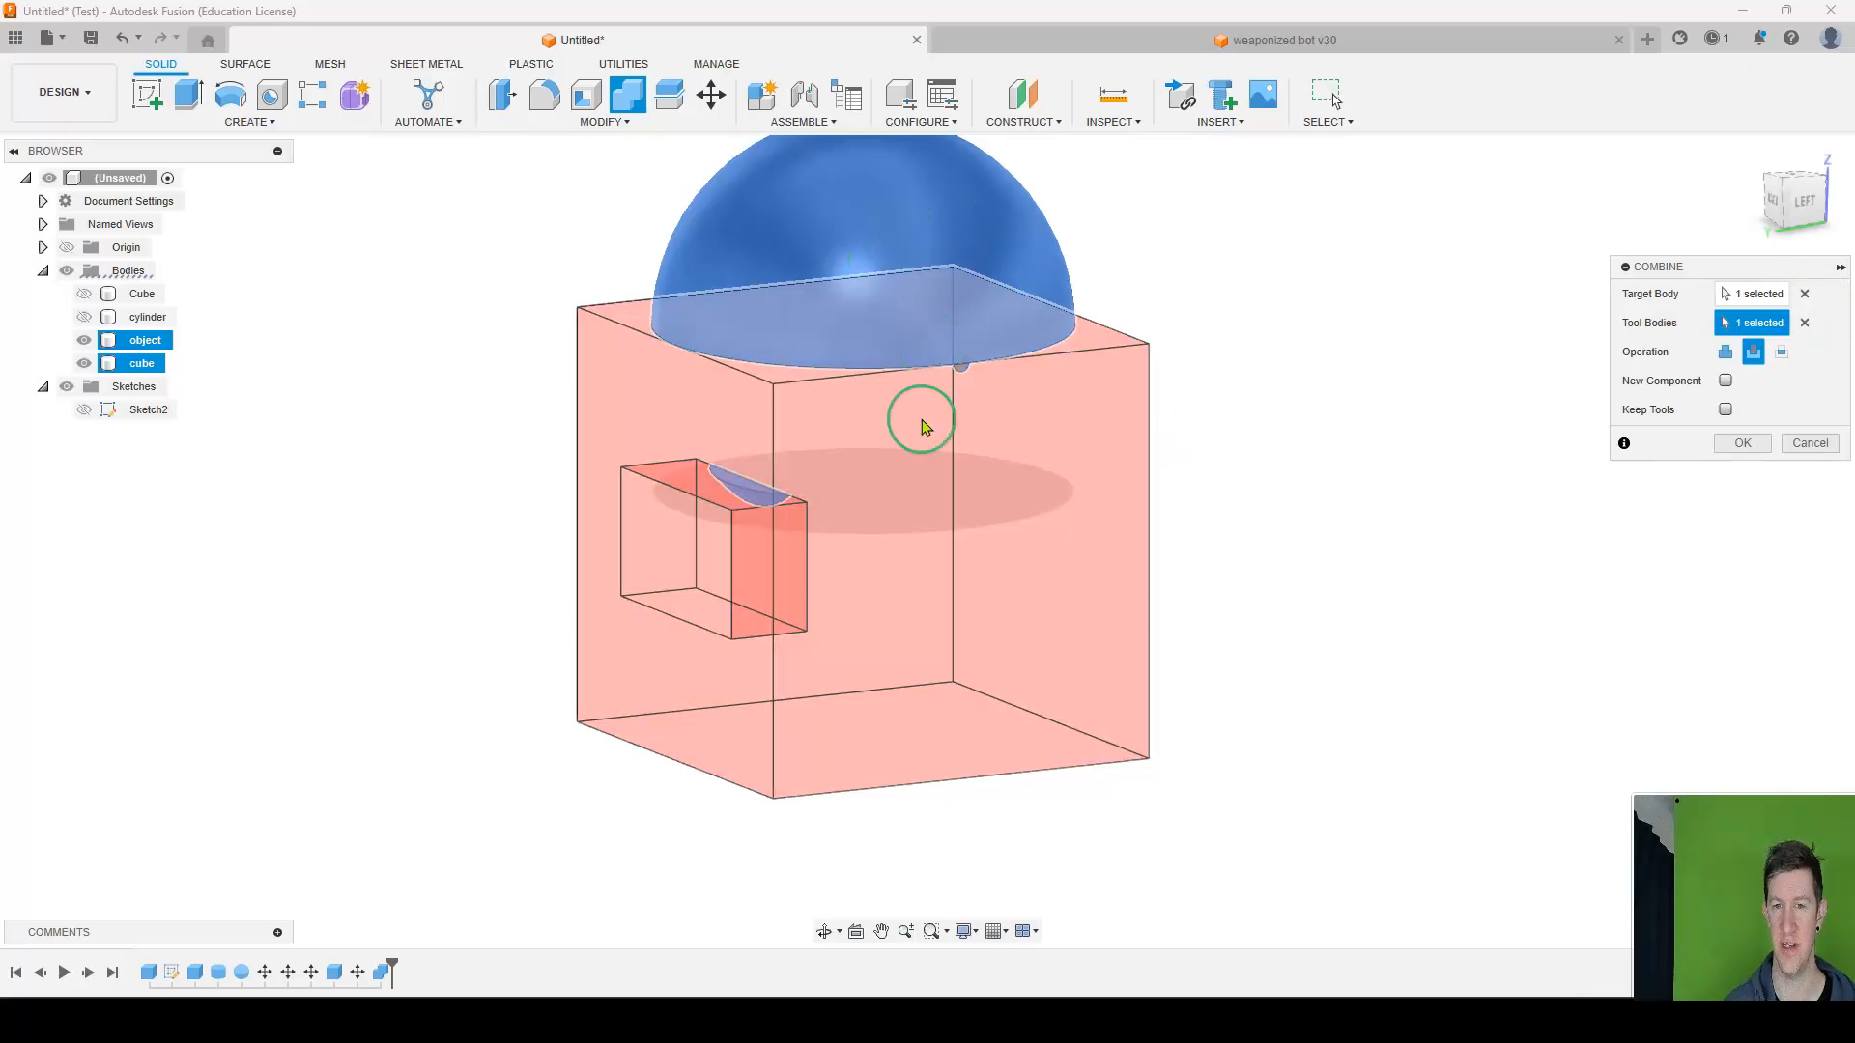
click(1743, 442)
shift+middle_drag(1163, 518, 1189, 484)
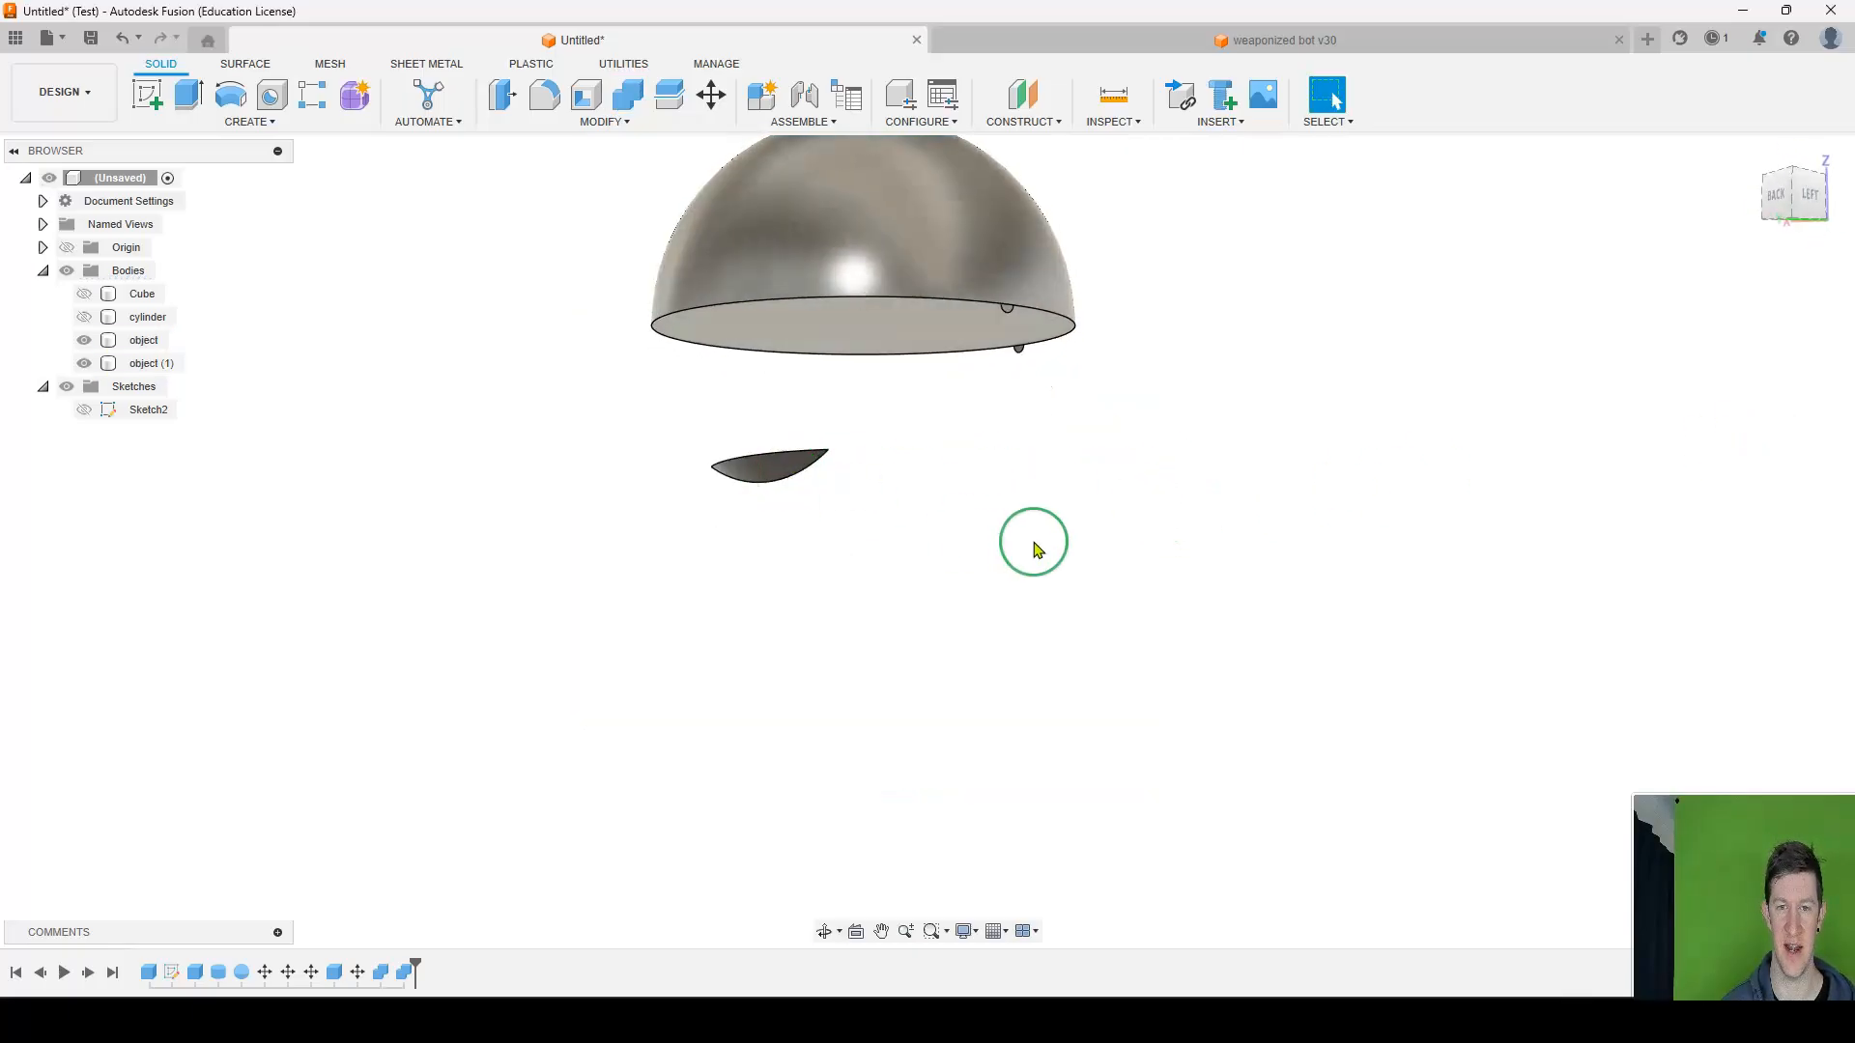
scroll(1034, 540, up, 1)
scroll(1033, 540, down, 6)
scroll(1034, 540, up, 3)
Undo both Combine cuts, the small box's move and its creation.
key(ctrl+z)
key(ctrl+z)
key(ctrl+z)
key(ctrl+z)
mouse_move(1034, 548)
shift+middle_down()
mouse_move(954, 525)
mouse_move(944, 491)
mouse_move(977, 484)
mouse_move(927, 502)
mouse_move(1116, 496)
mouse_move(886, 522)
shift+middle_up()
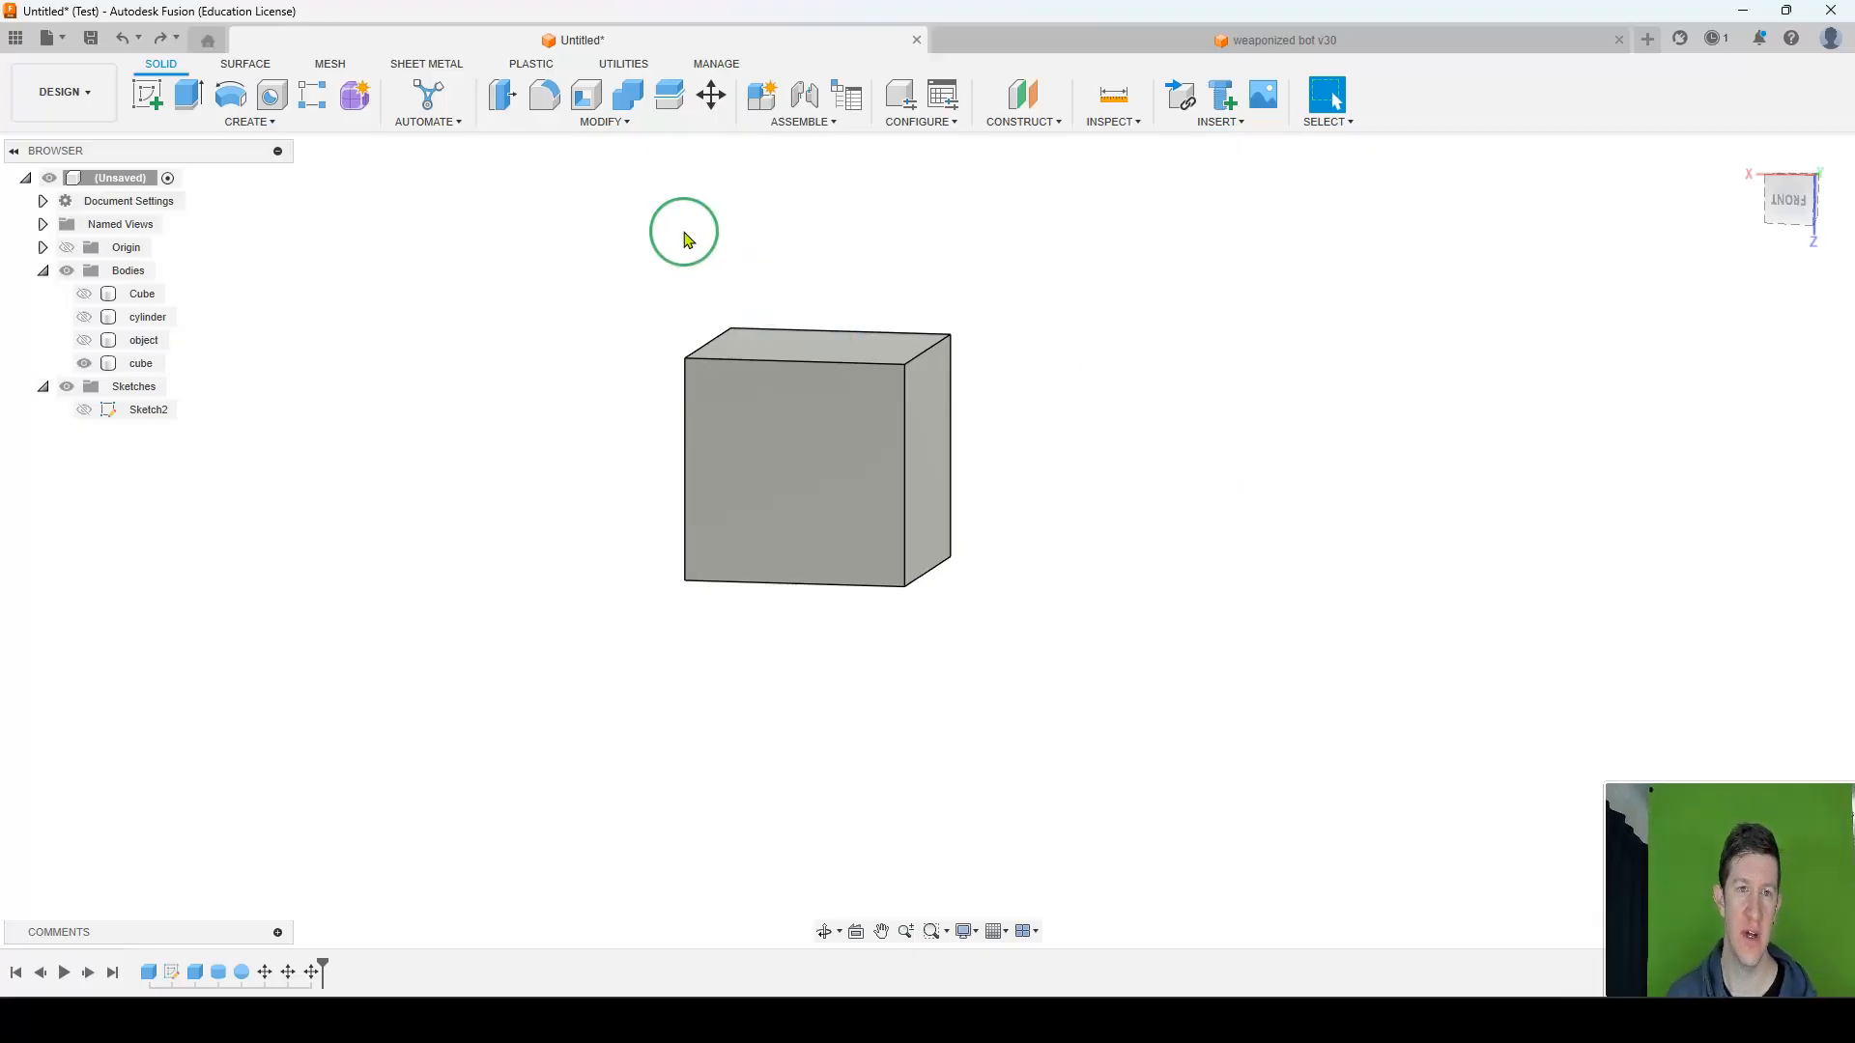
Try extruding the cube's side face with Join, previewing distances of 95 mm and 15 mm.
click(887, 372)
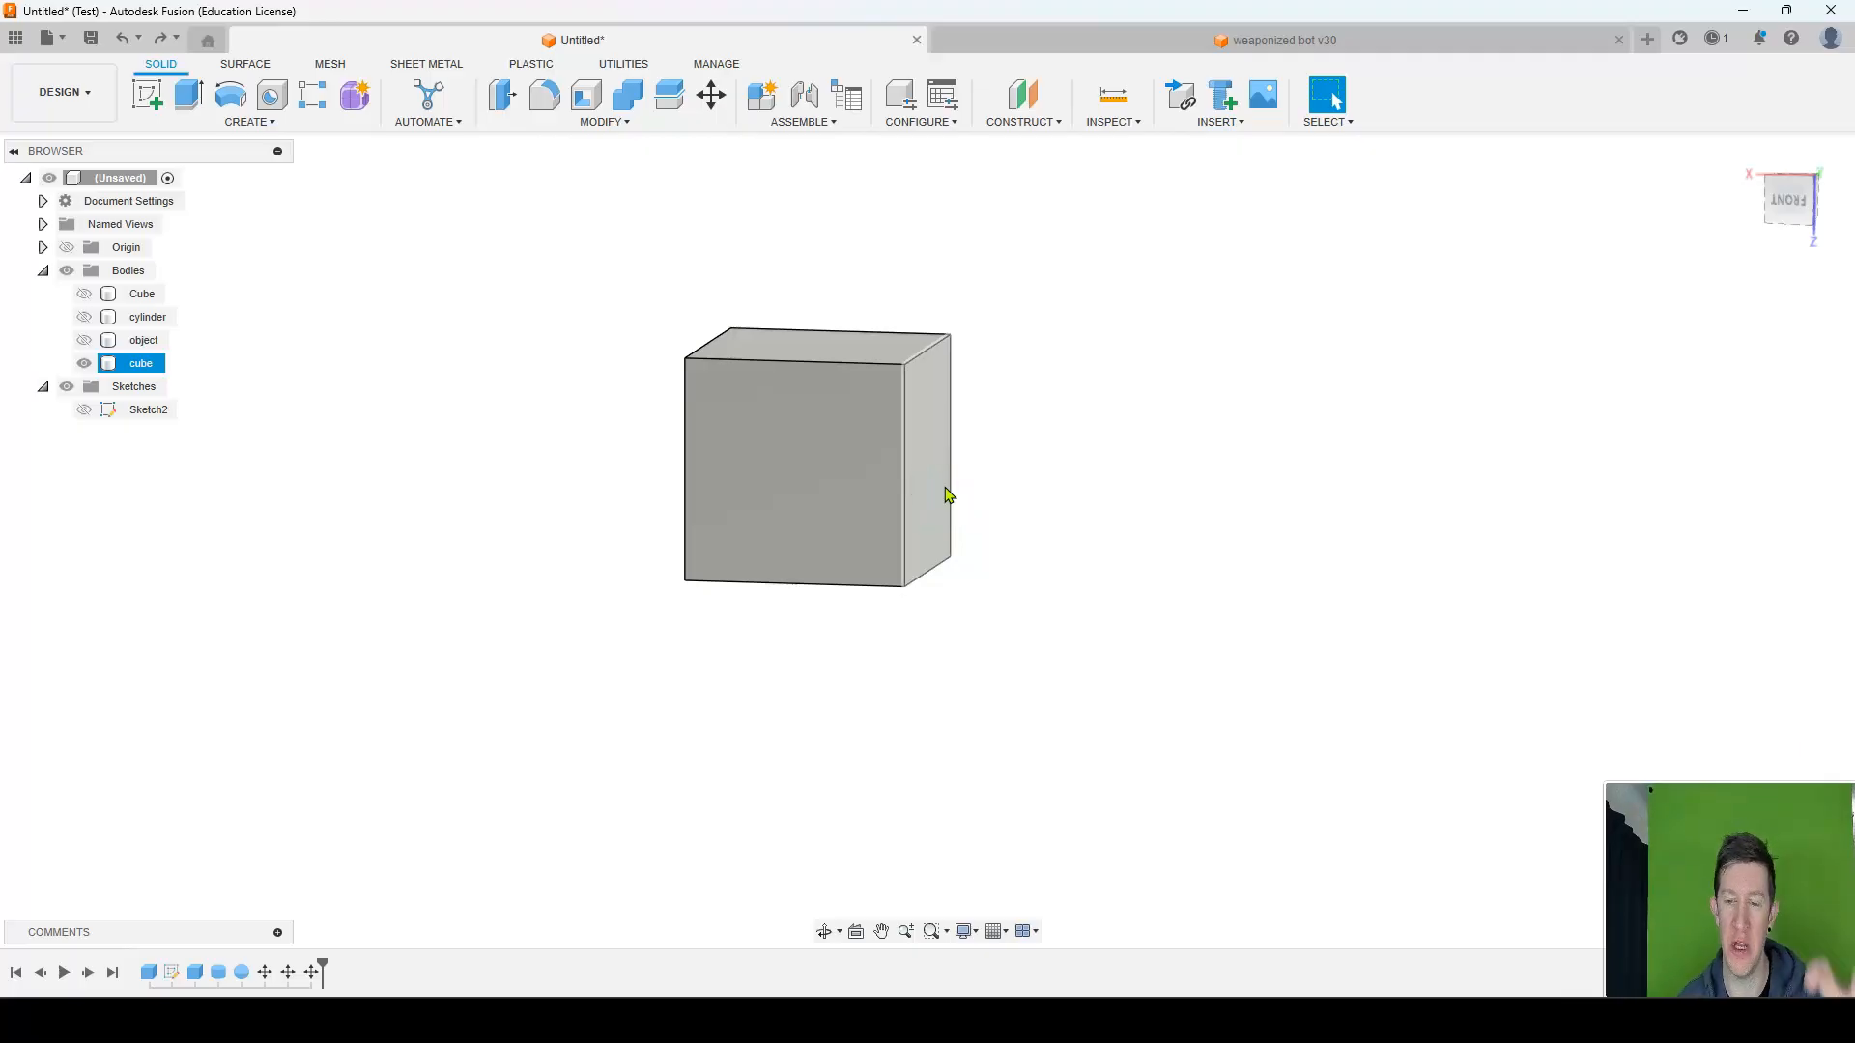
click(642, 124)
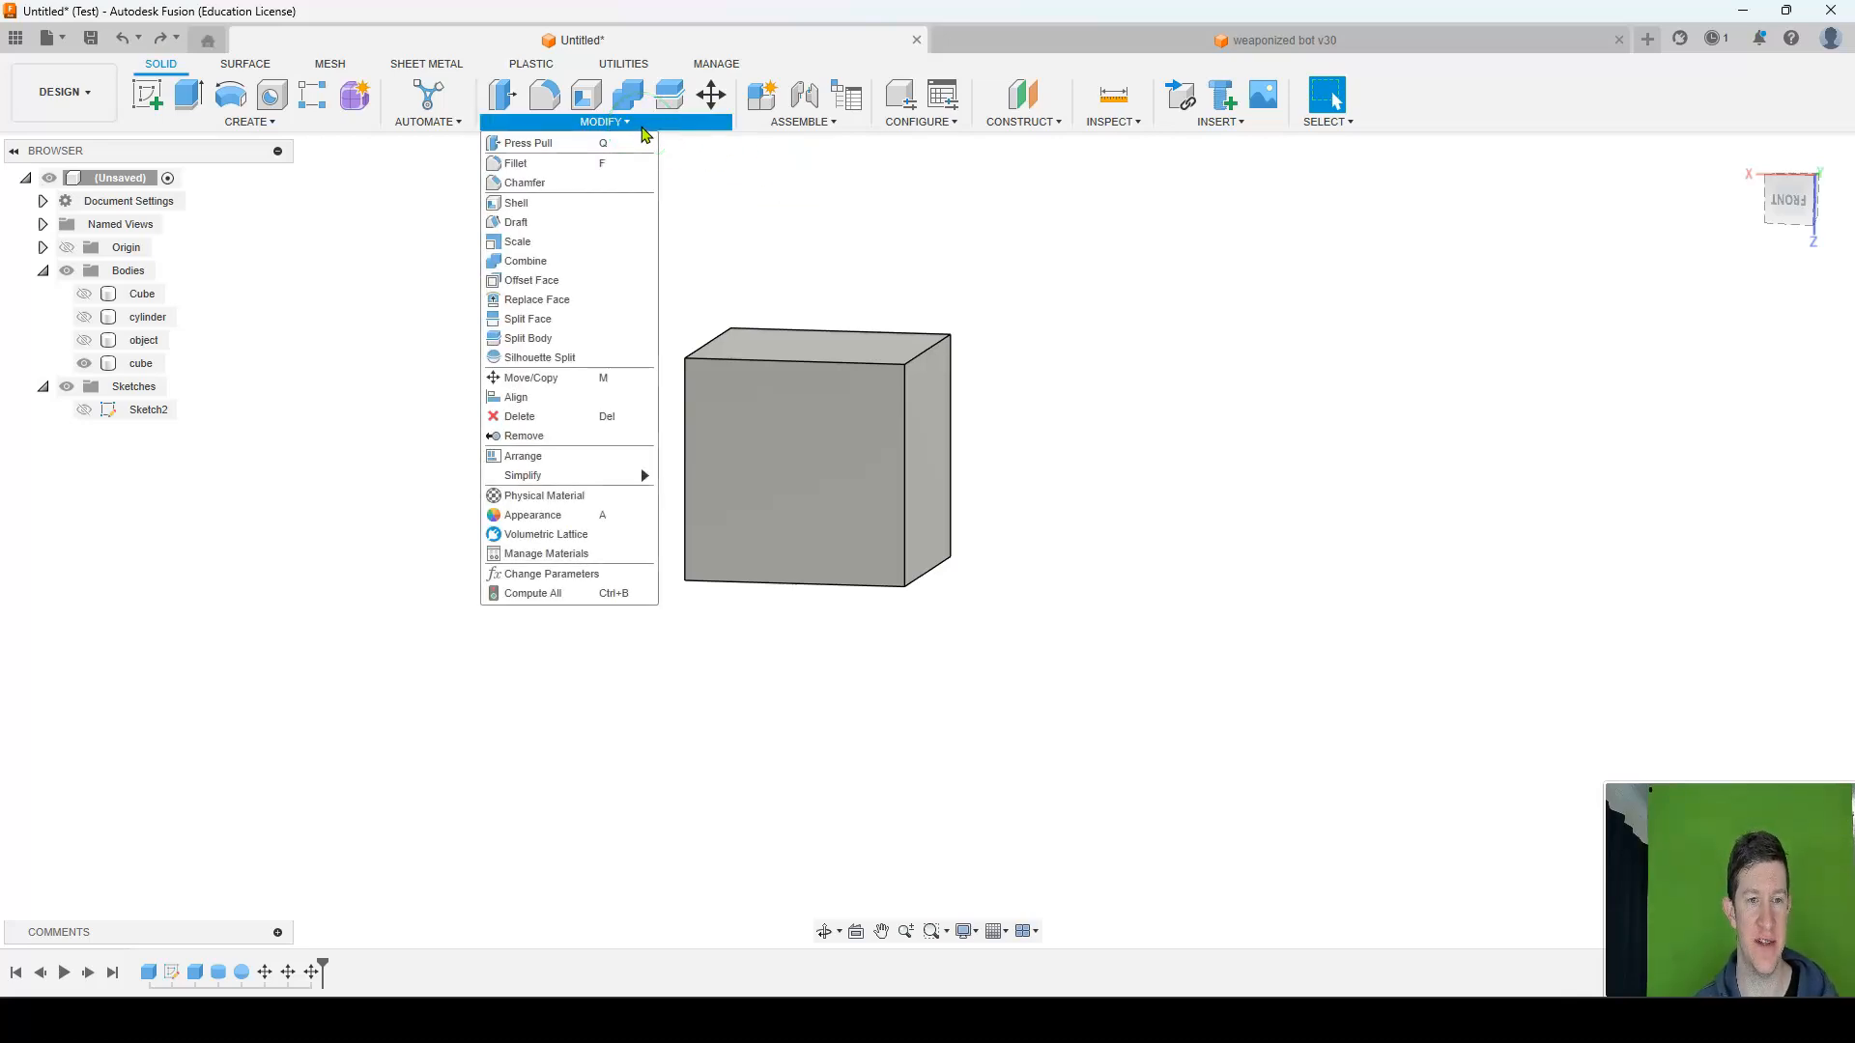
click(249, 123)
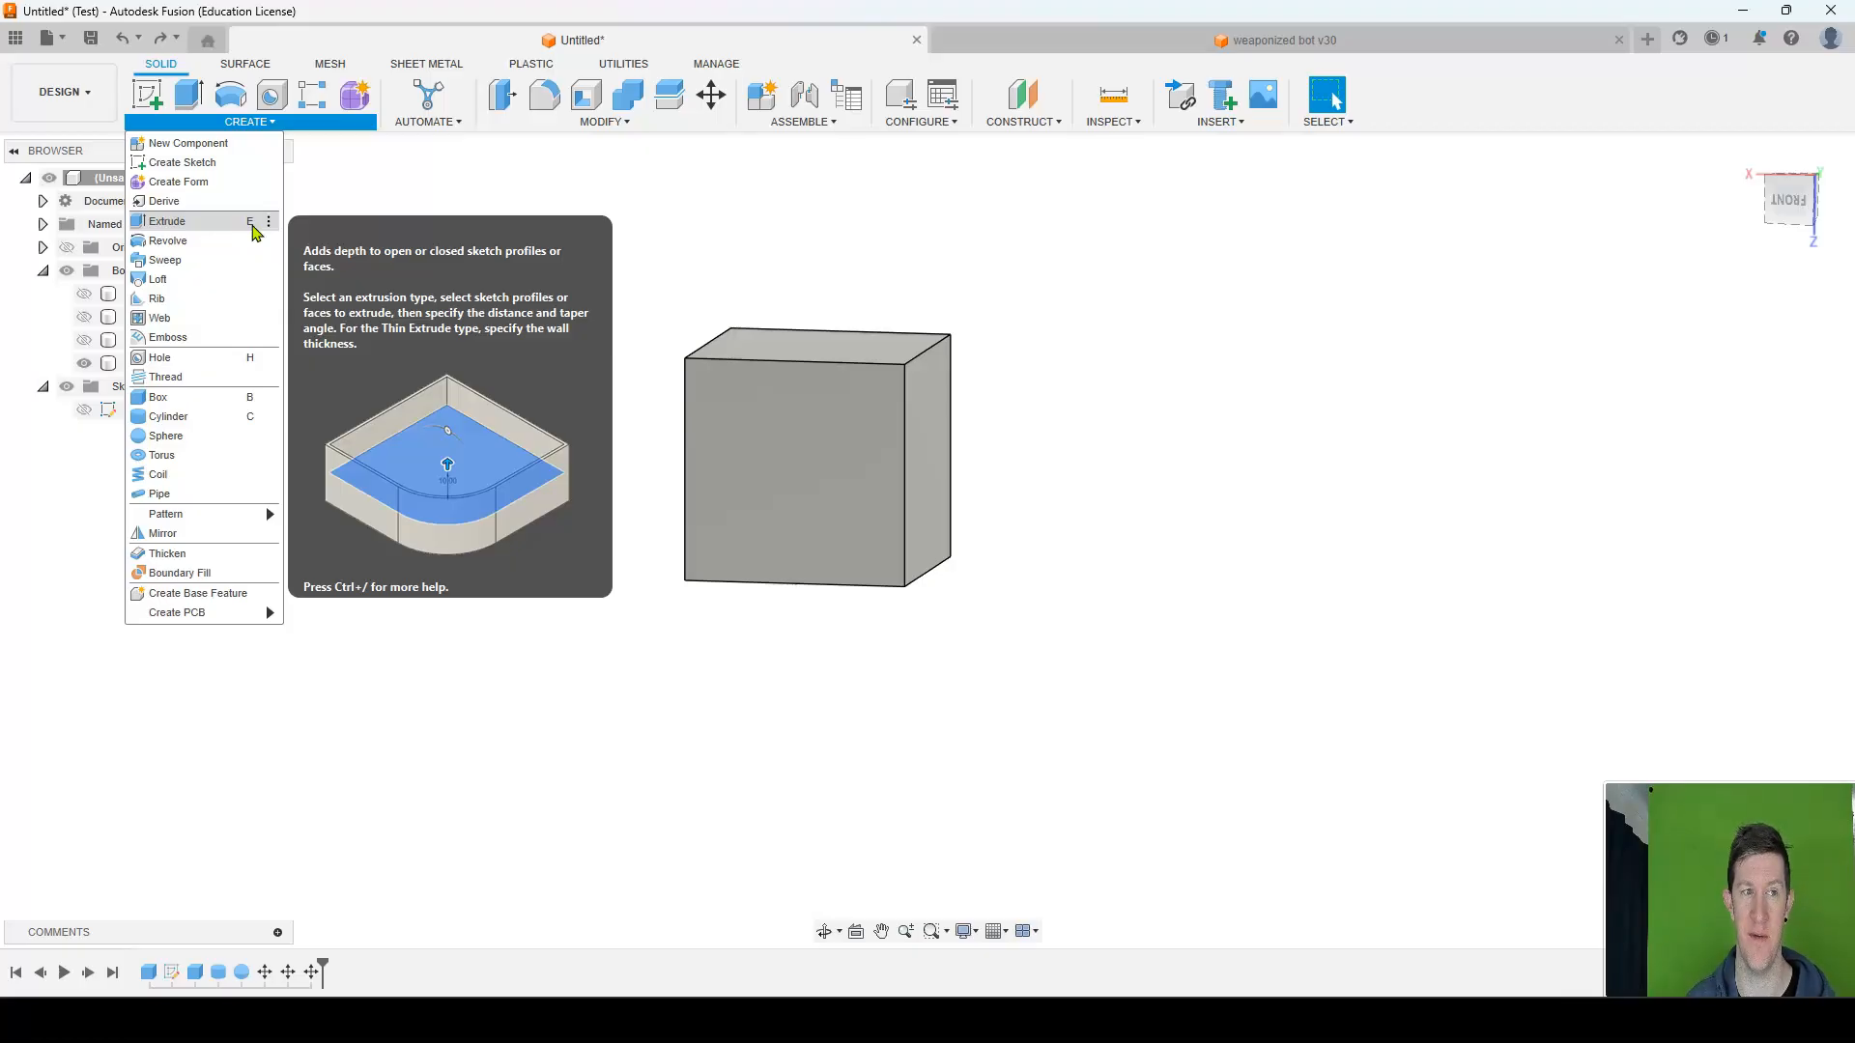
click(249, 228)
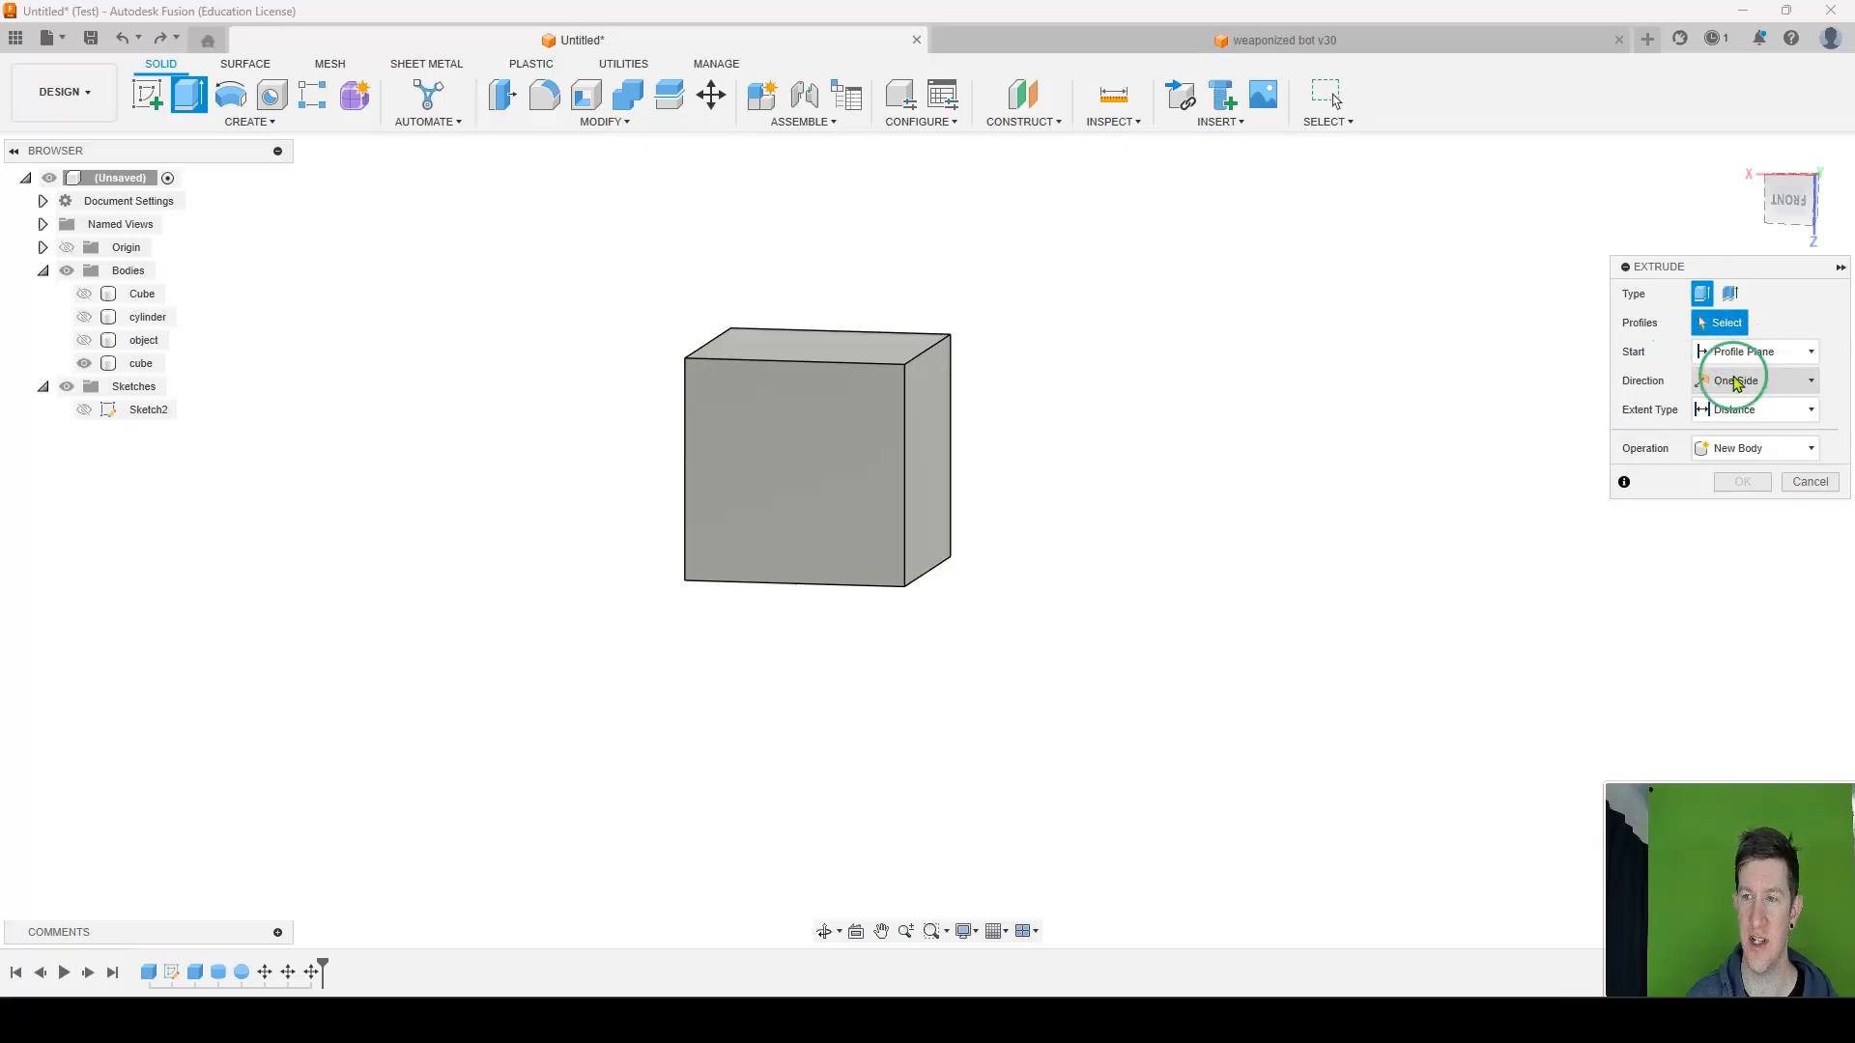
click(930, 415)
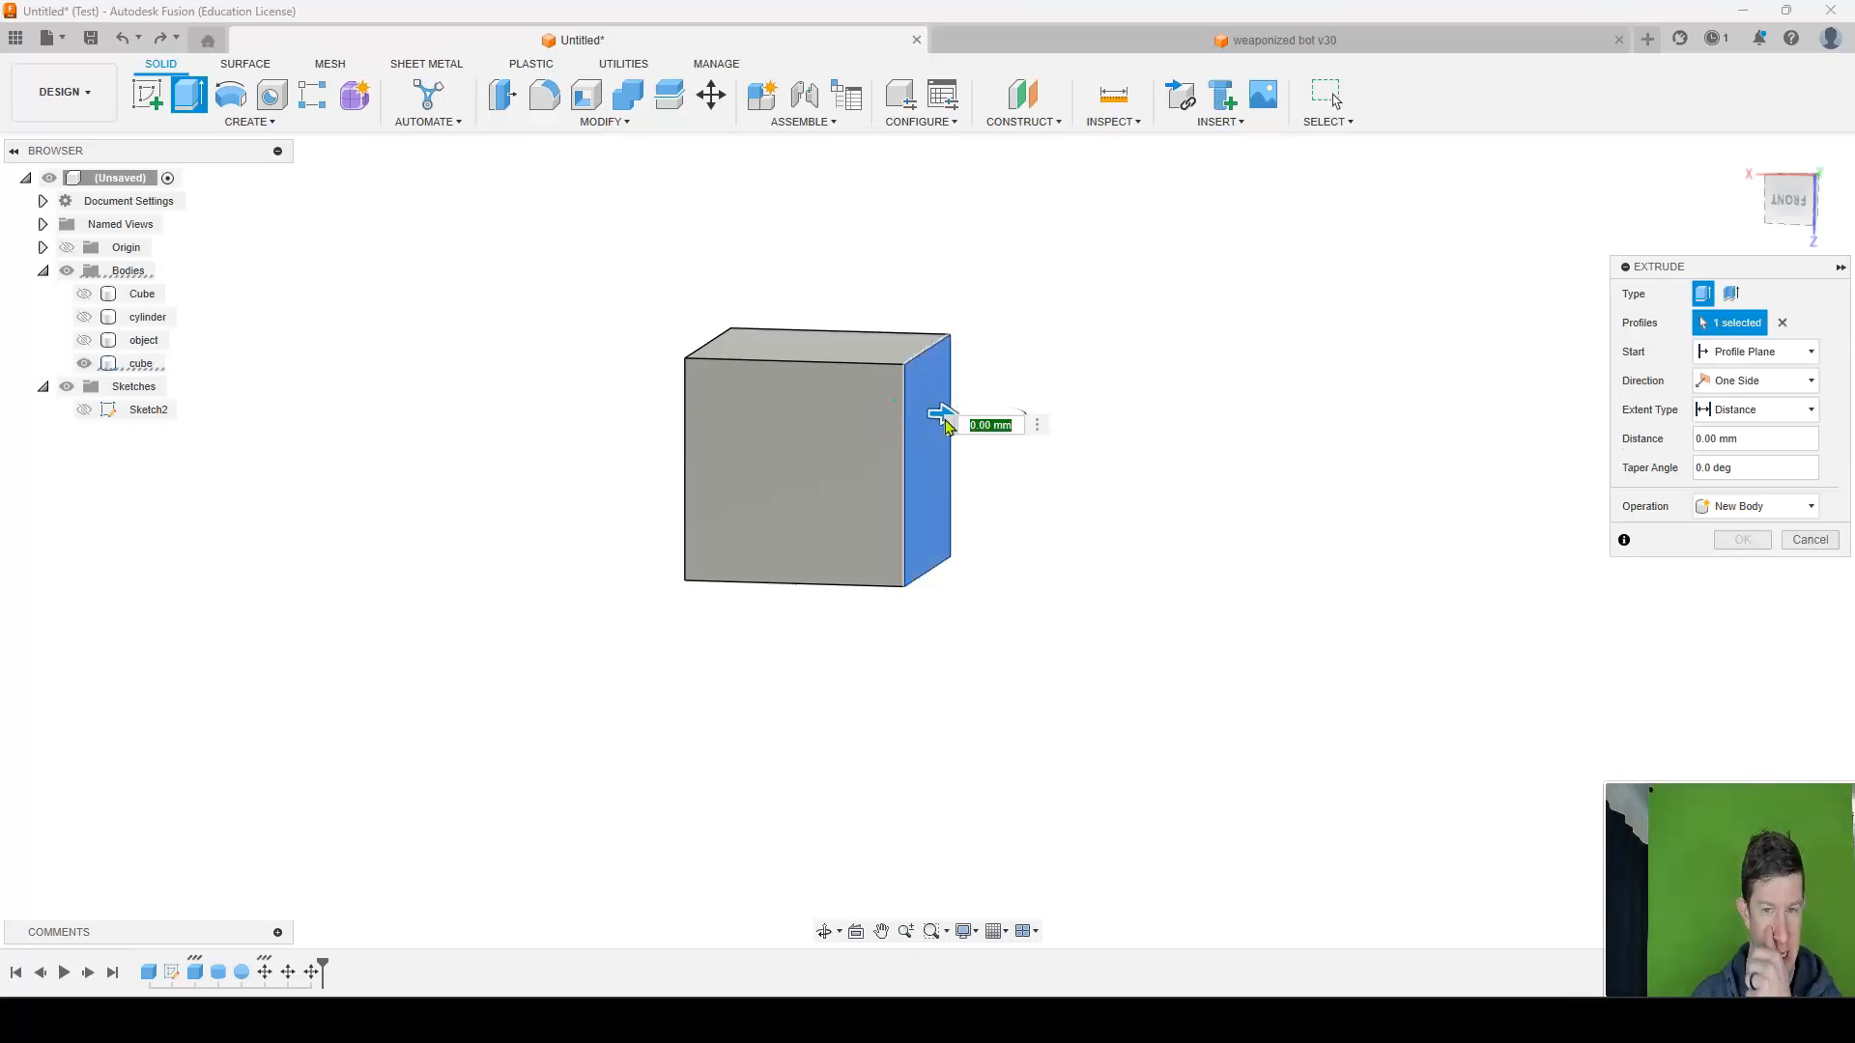
click(967, 425)
click(962, 418)
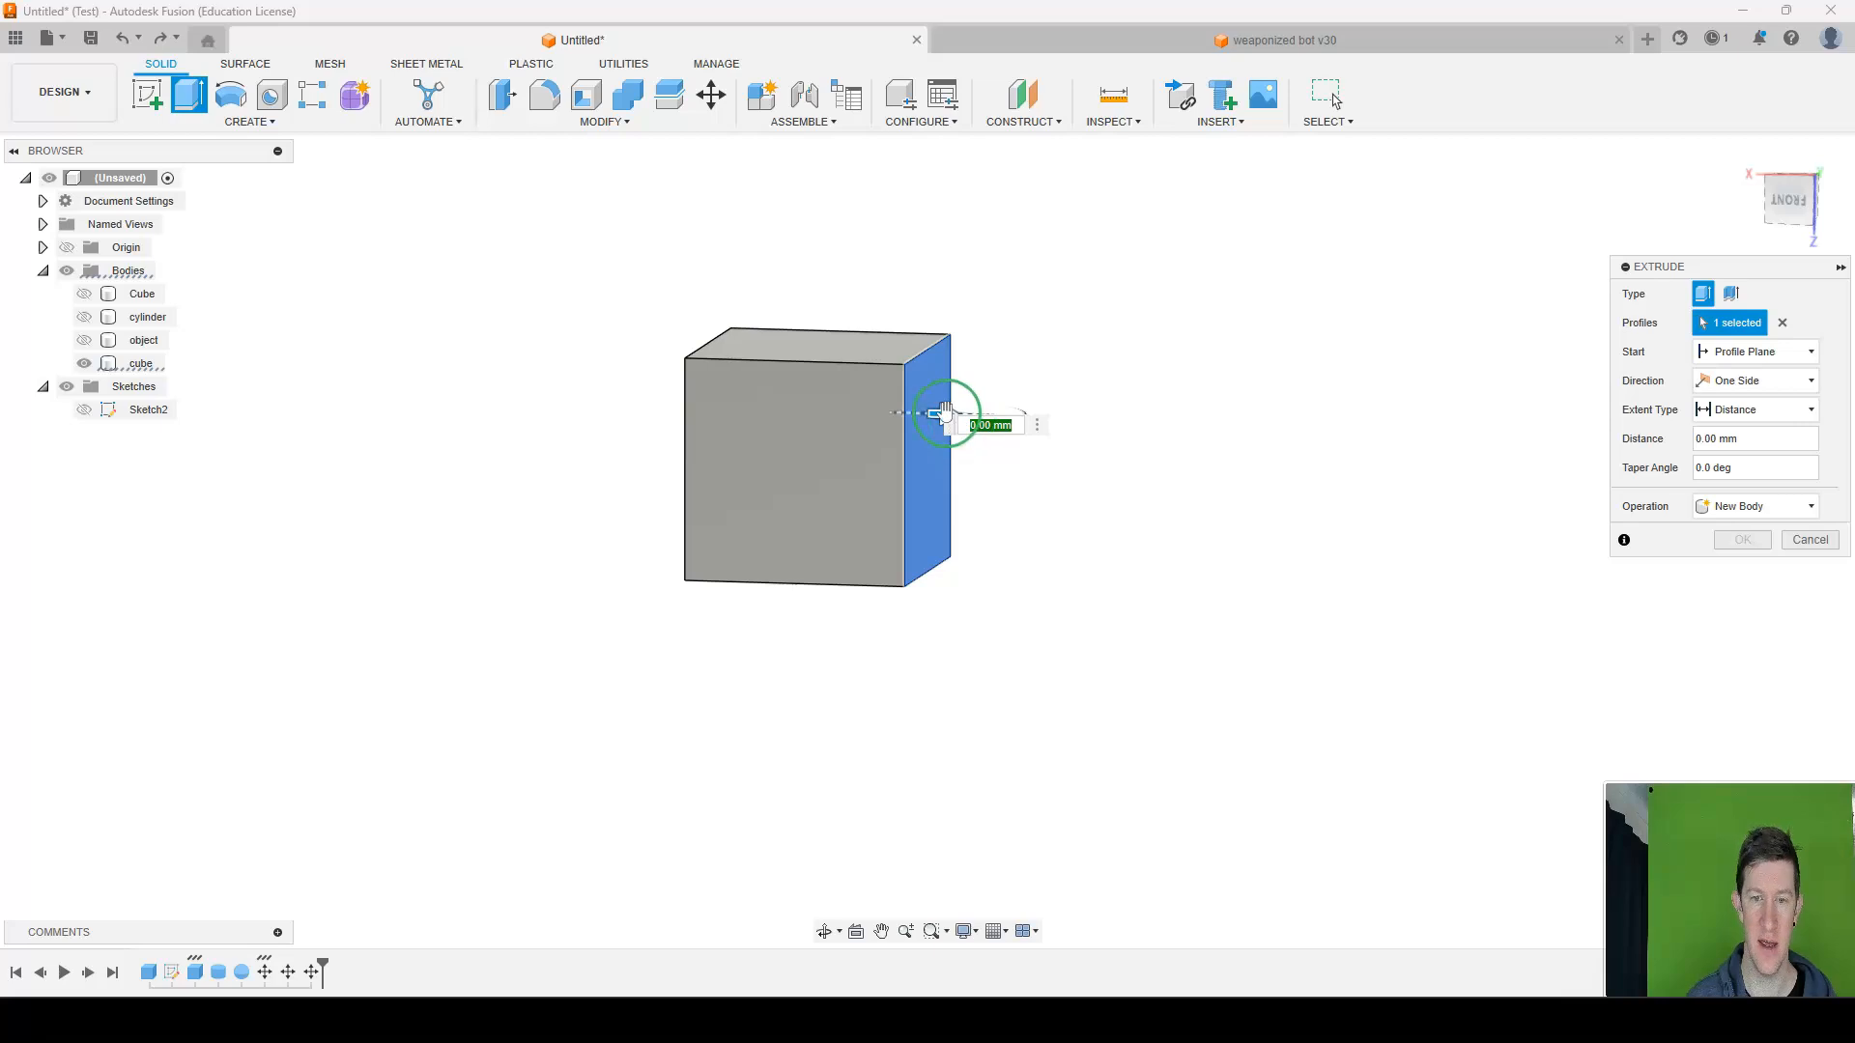
drag(944, 414, 1360, 436)
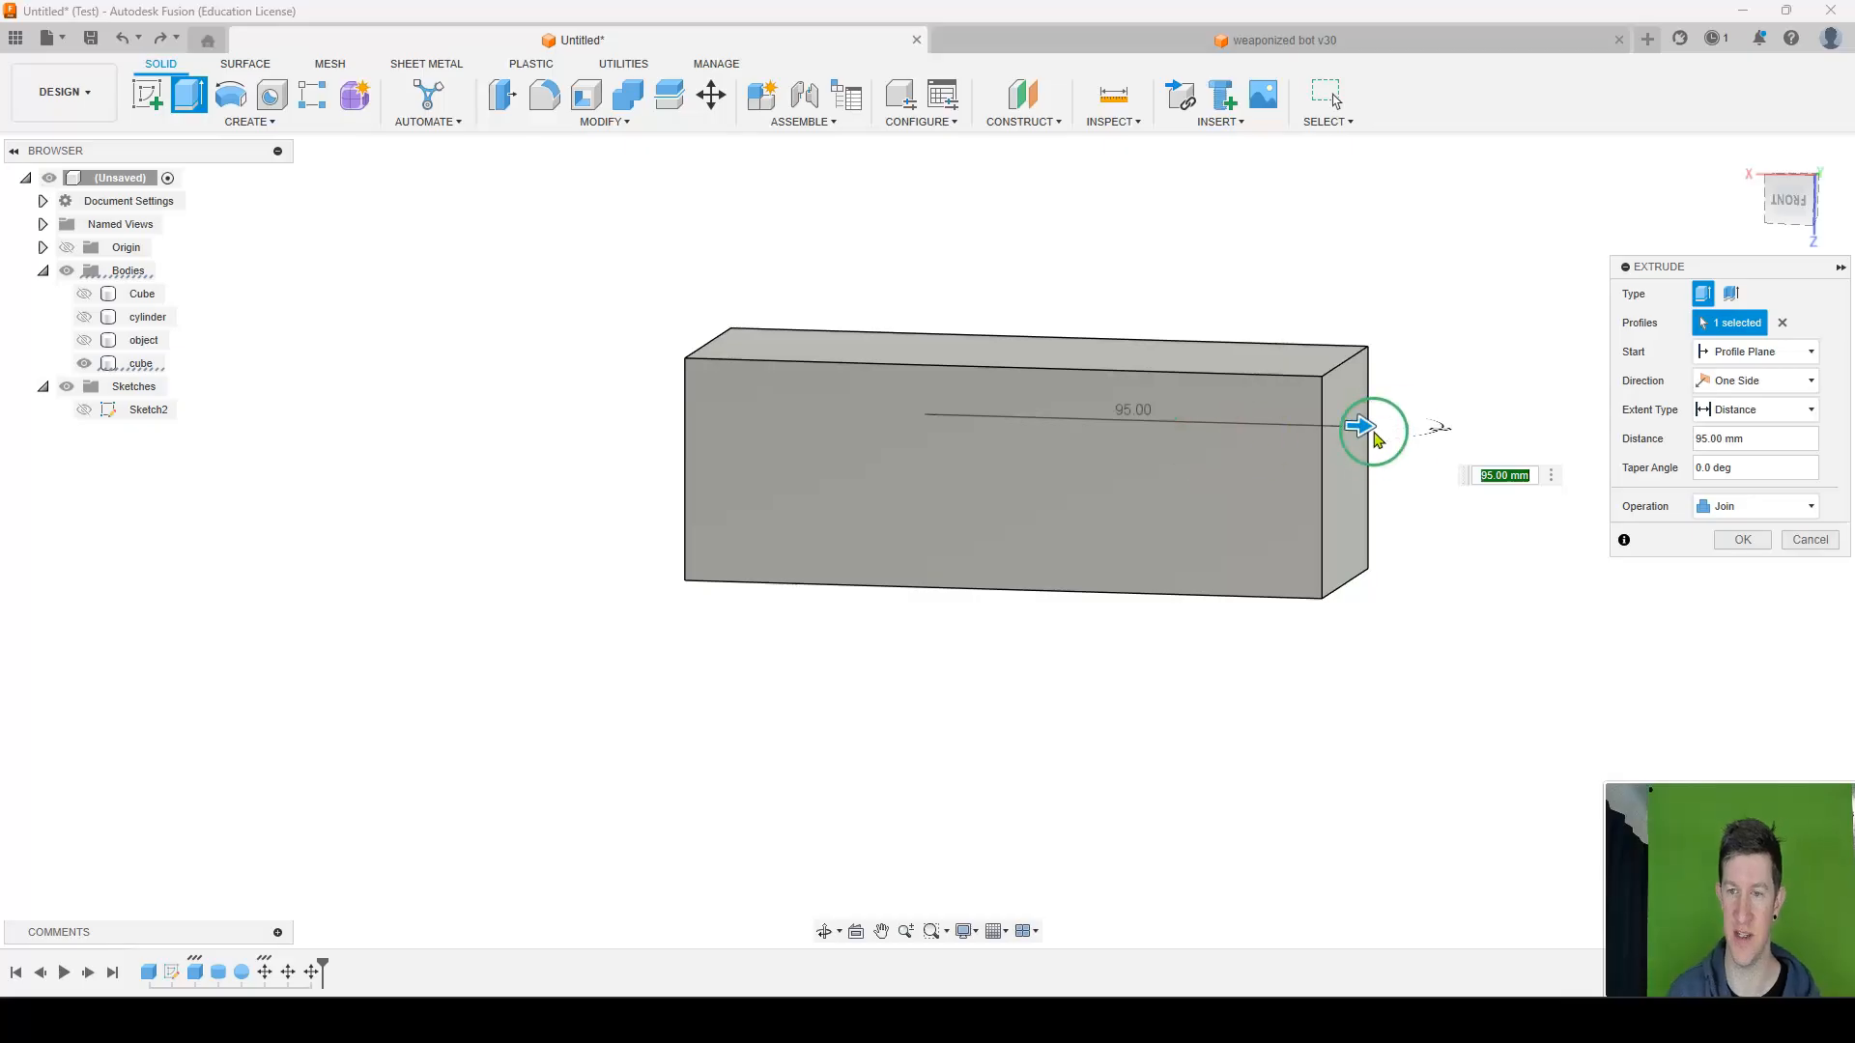
drag(1368, 426, 1008, 423)
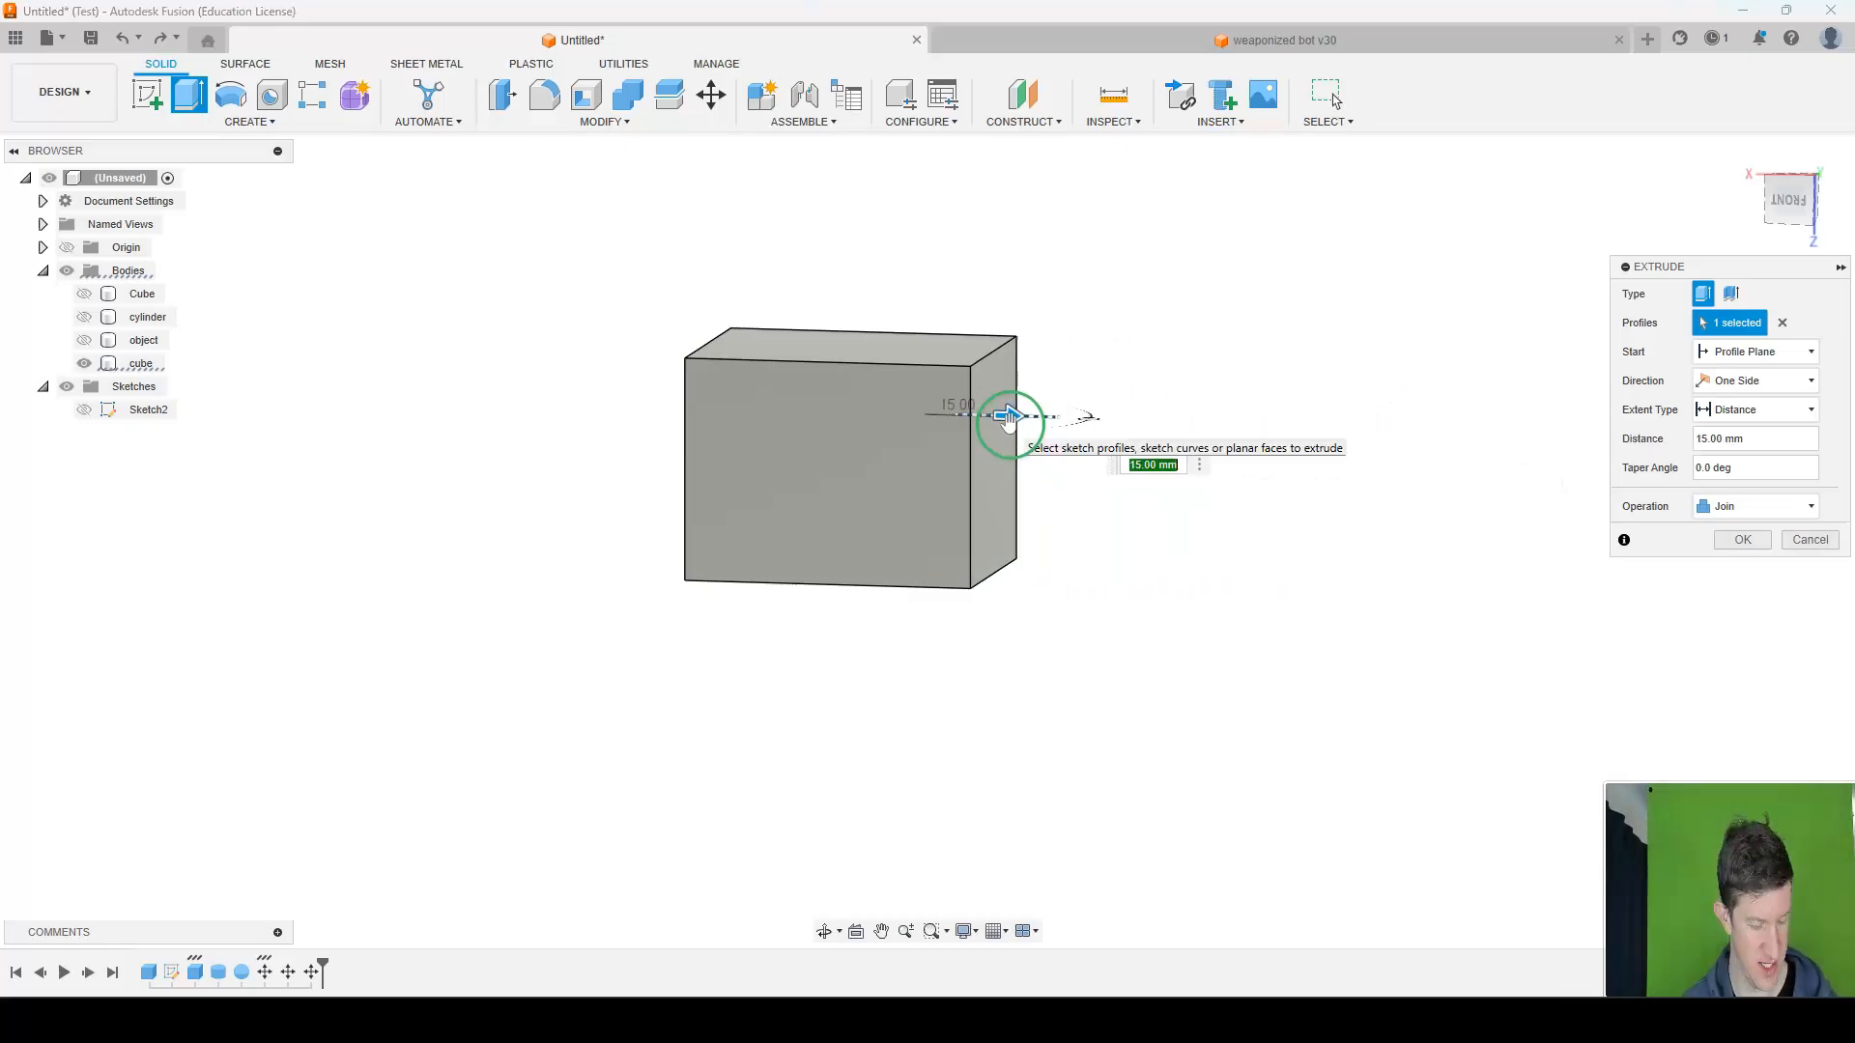
key(Escape)
Try extruding the cube's side face by exactly 50 mm with Join.
key(e)
click(925, 463)
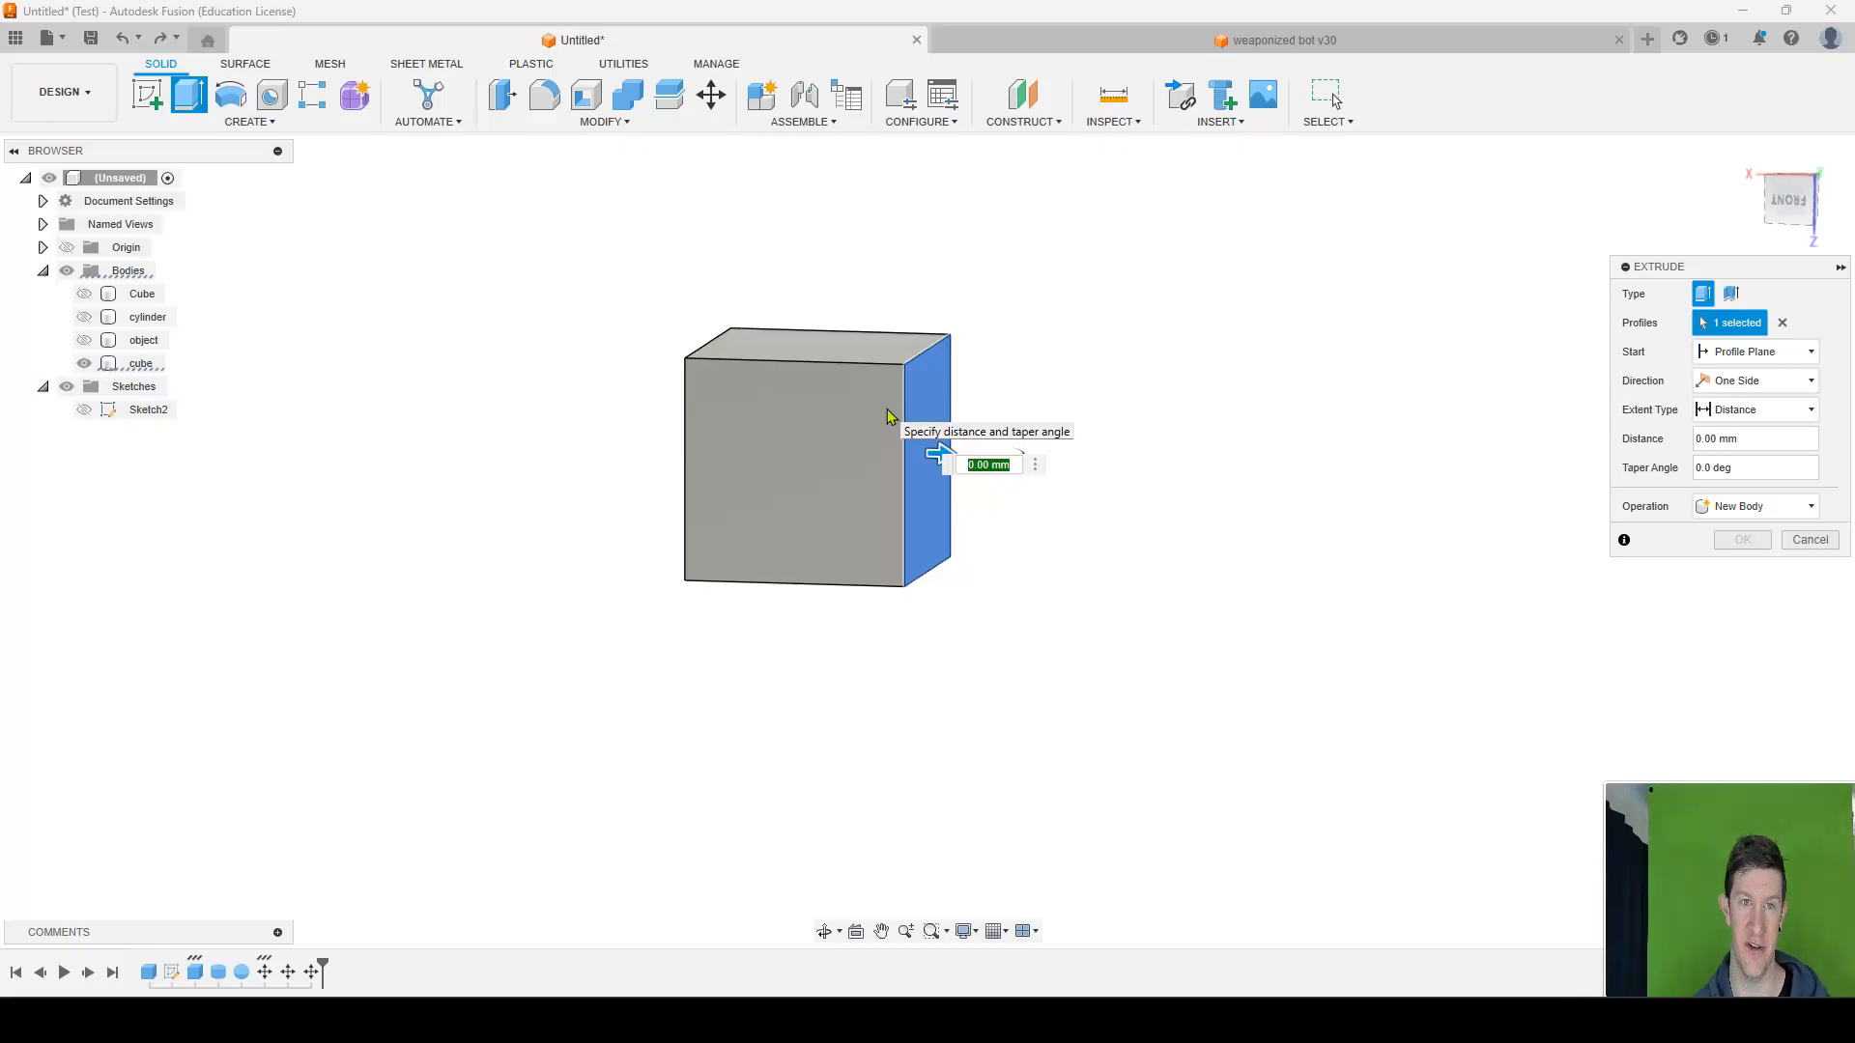
text(50)
key(Return)
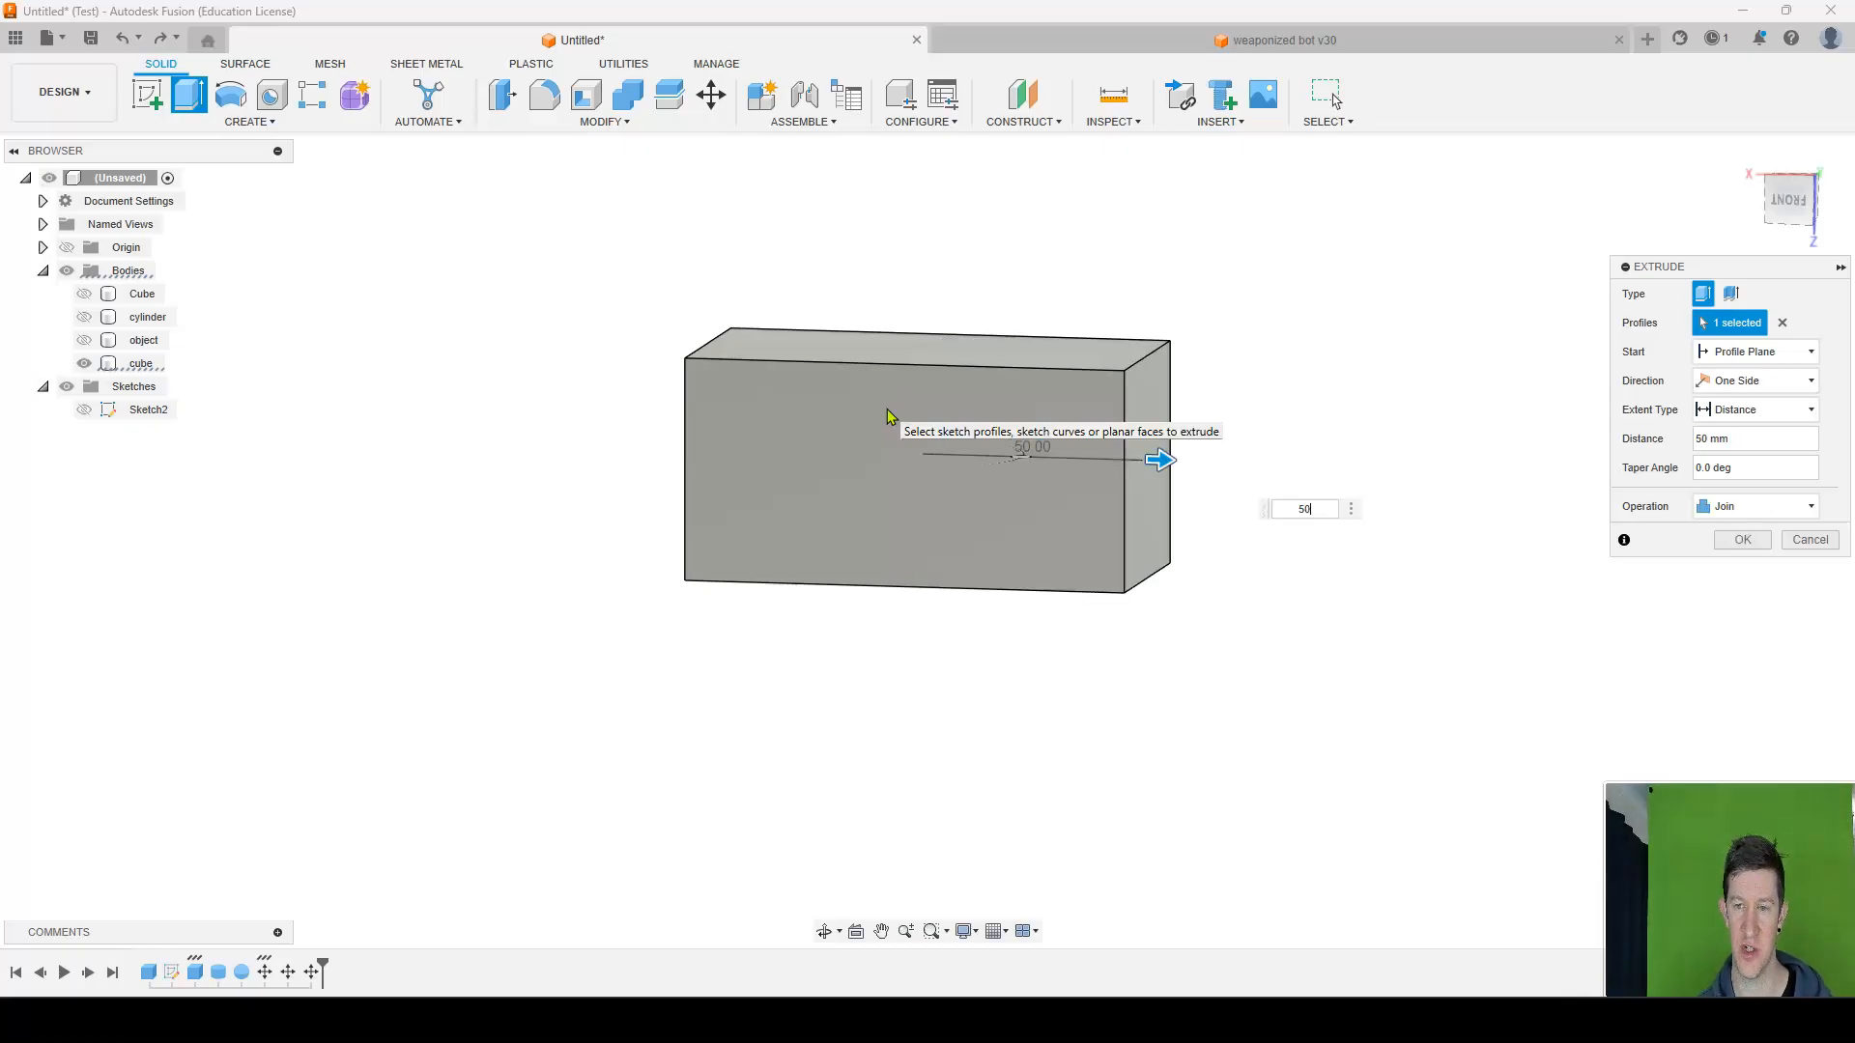
click(945, 379)
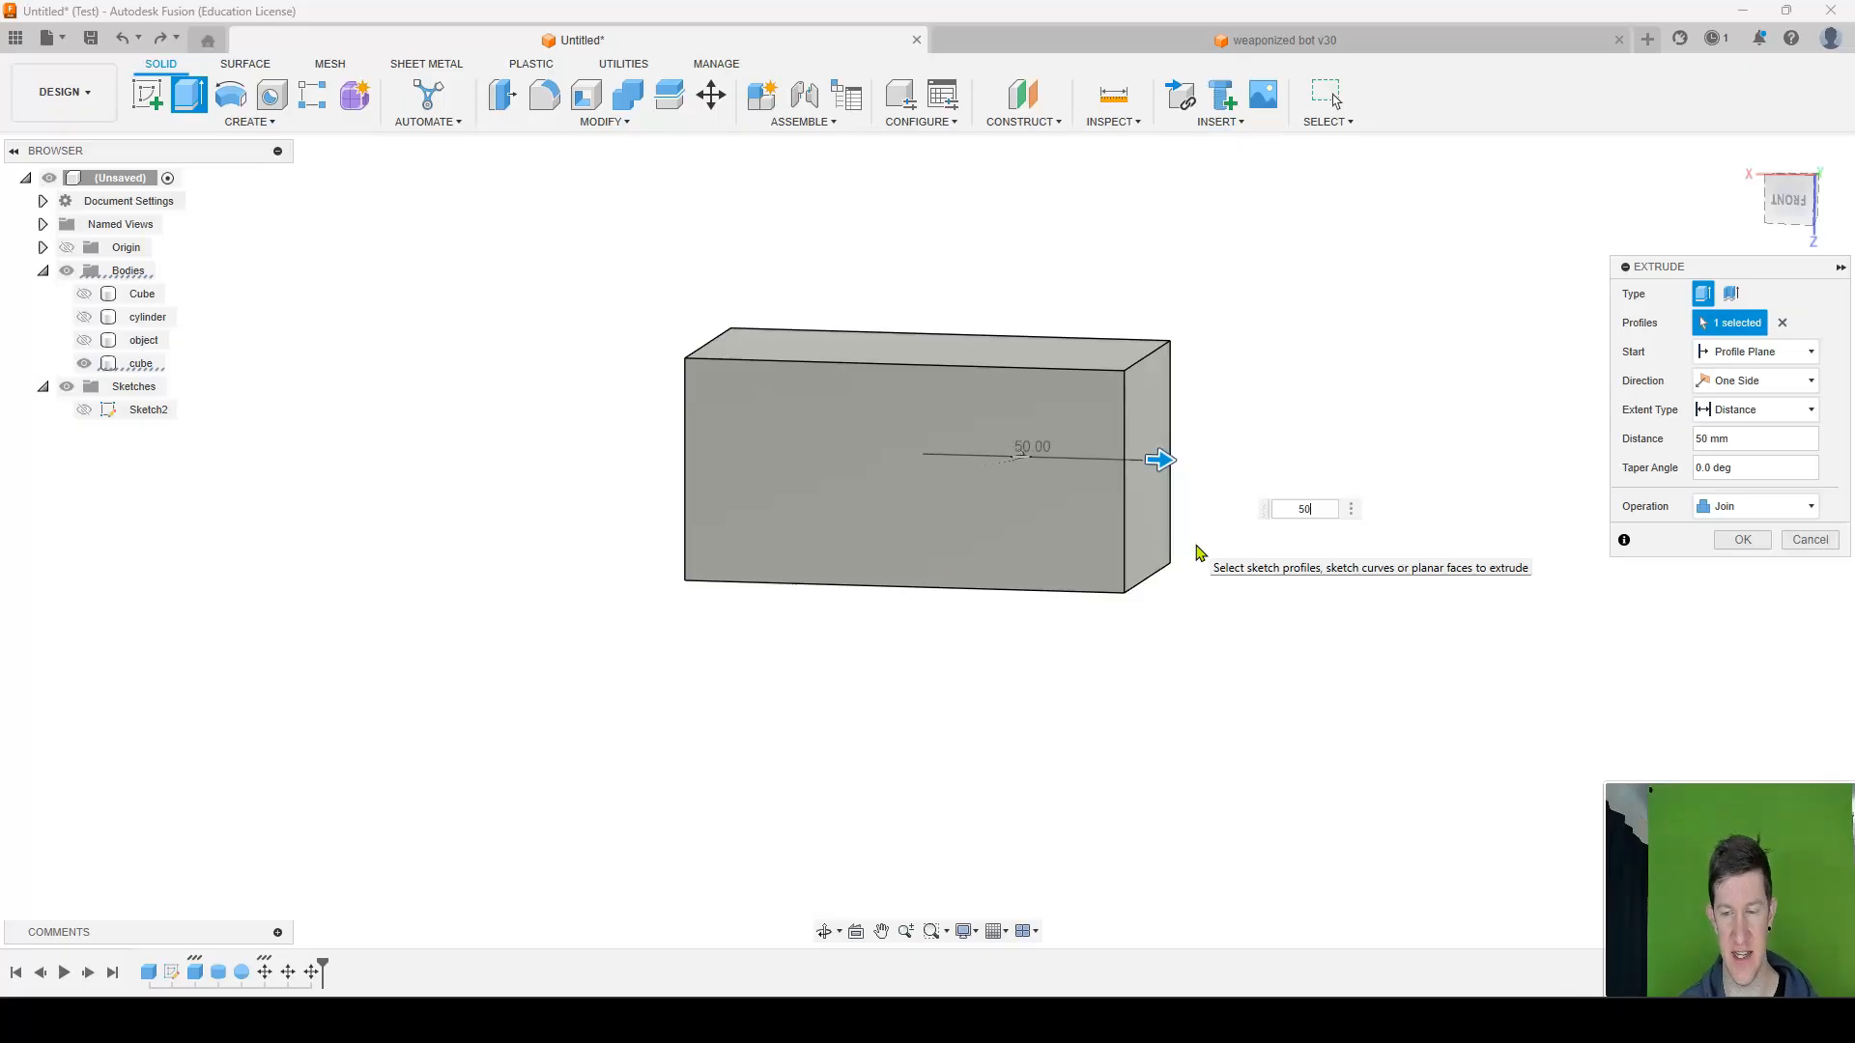
key(Escape)
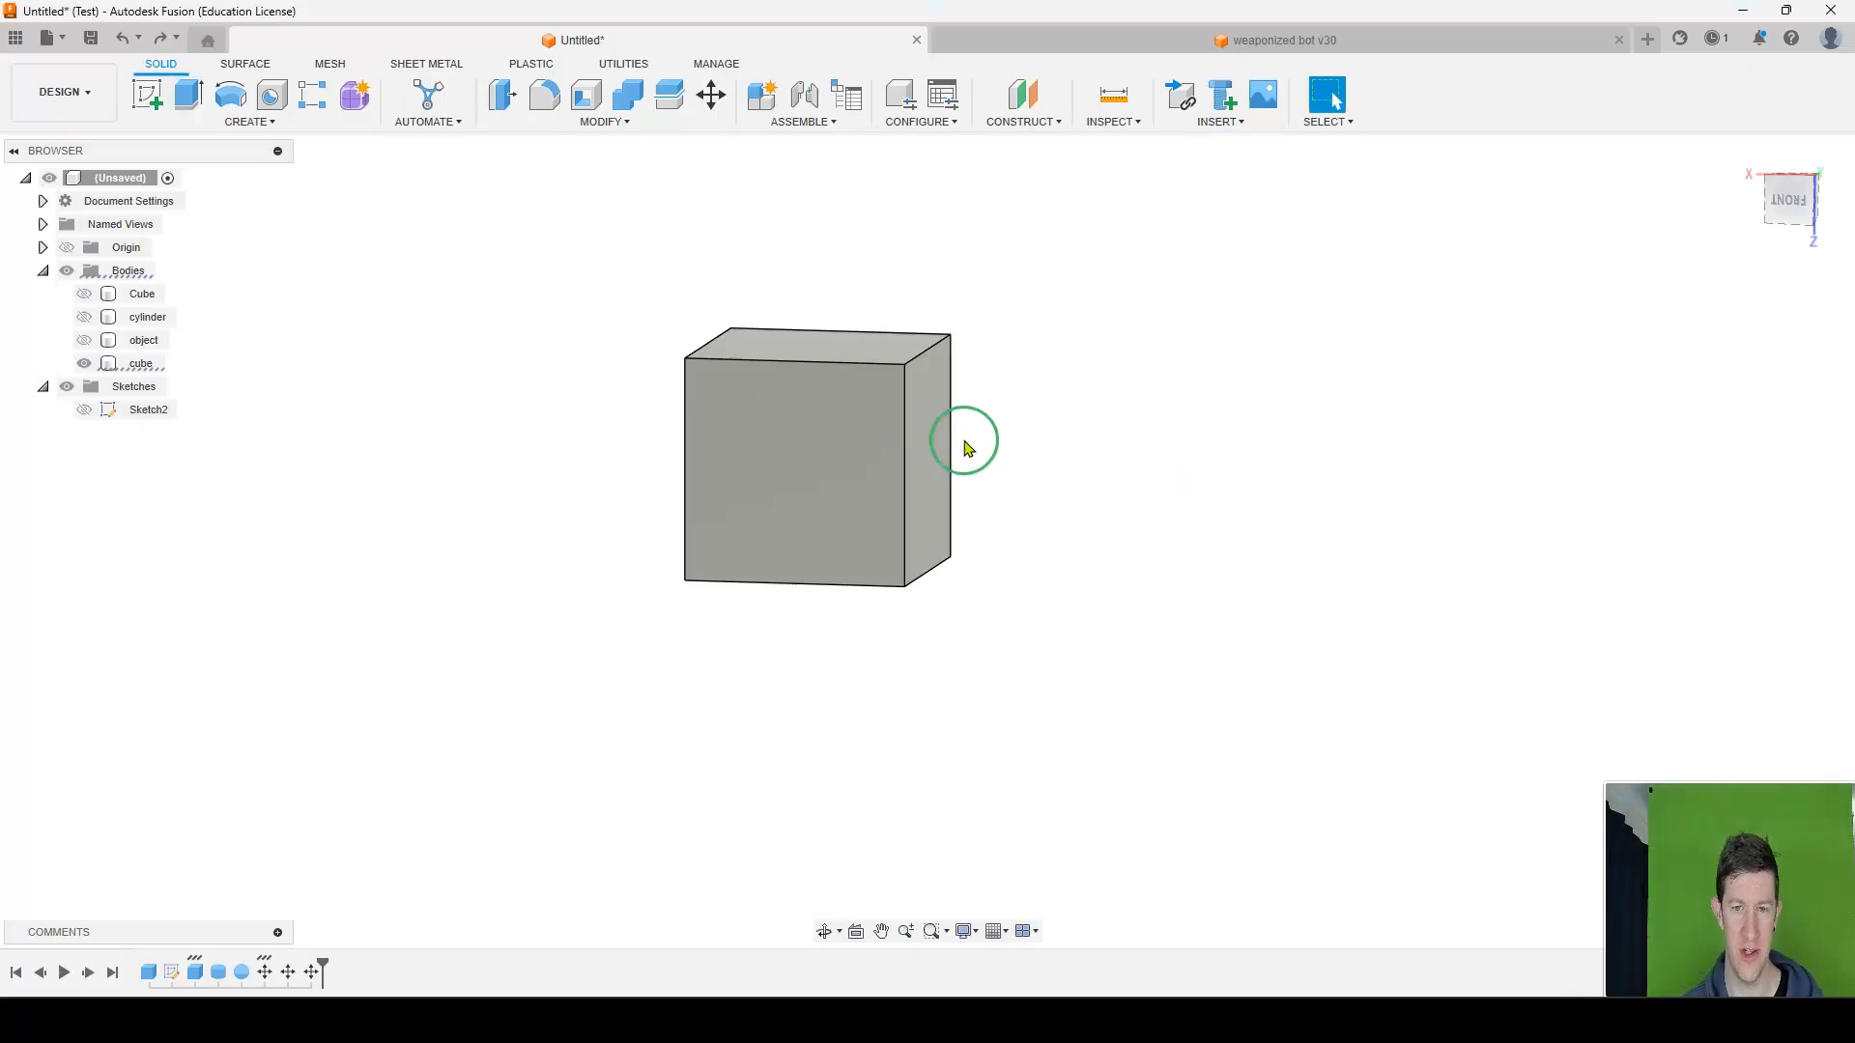
Extrude the cube's side face 50 mm as a New Body.
click(930, 444)
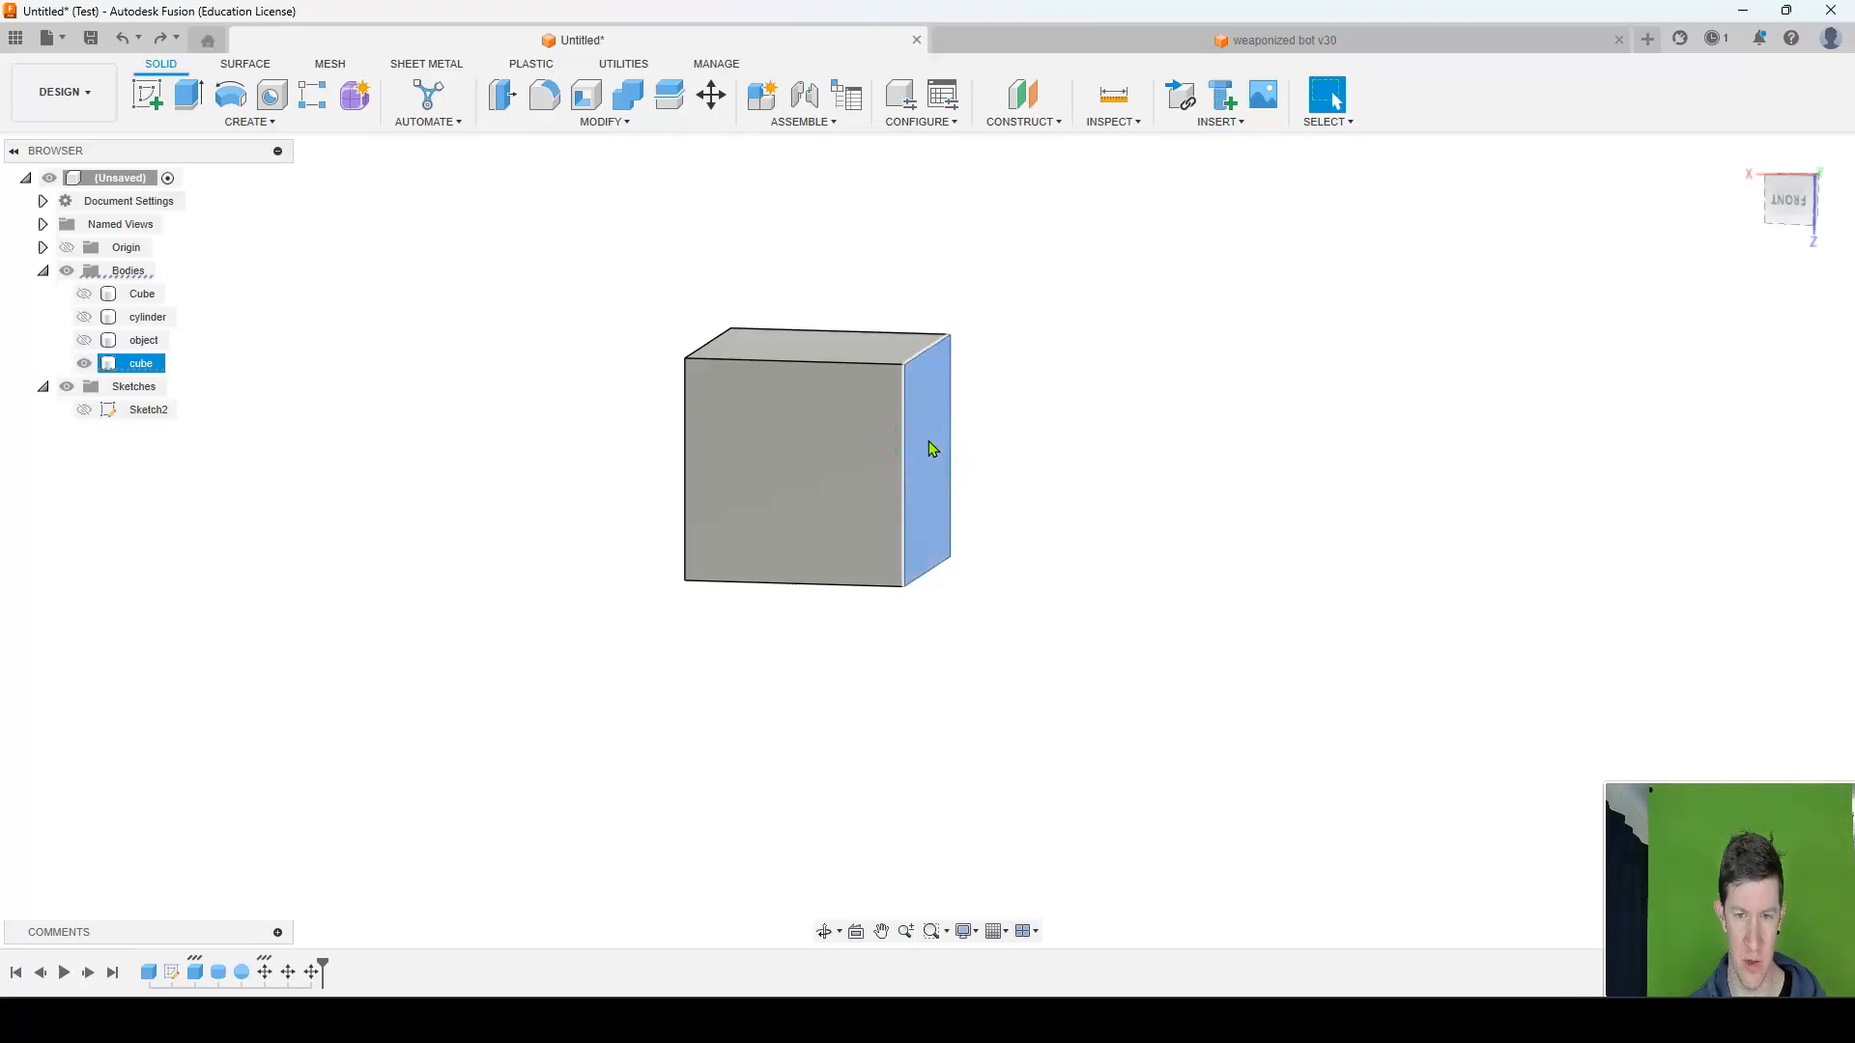
key(e)
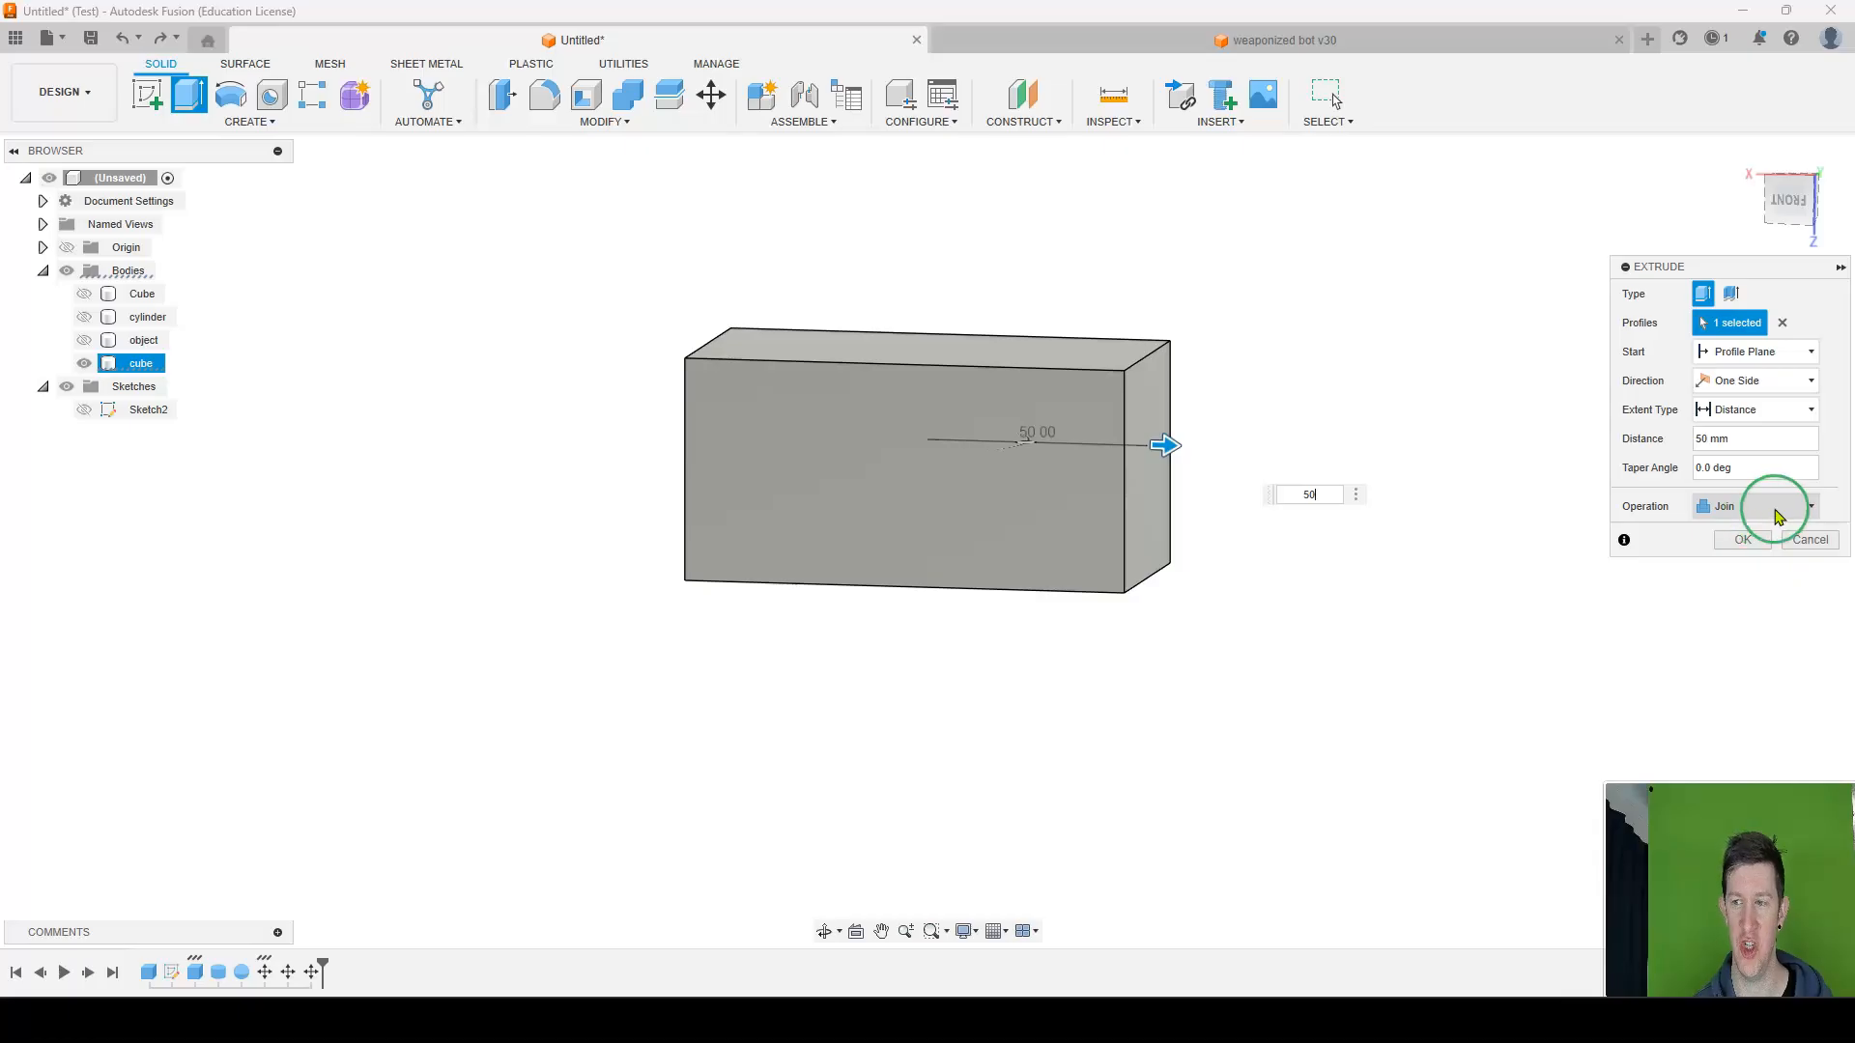
click(1776, 510)
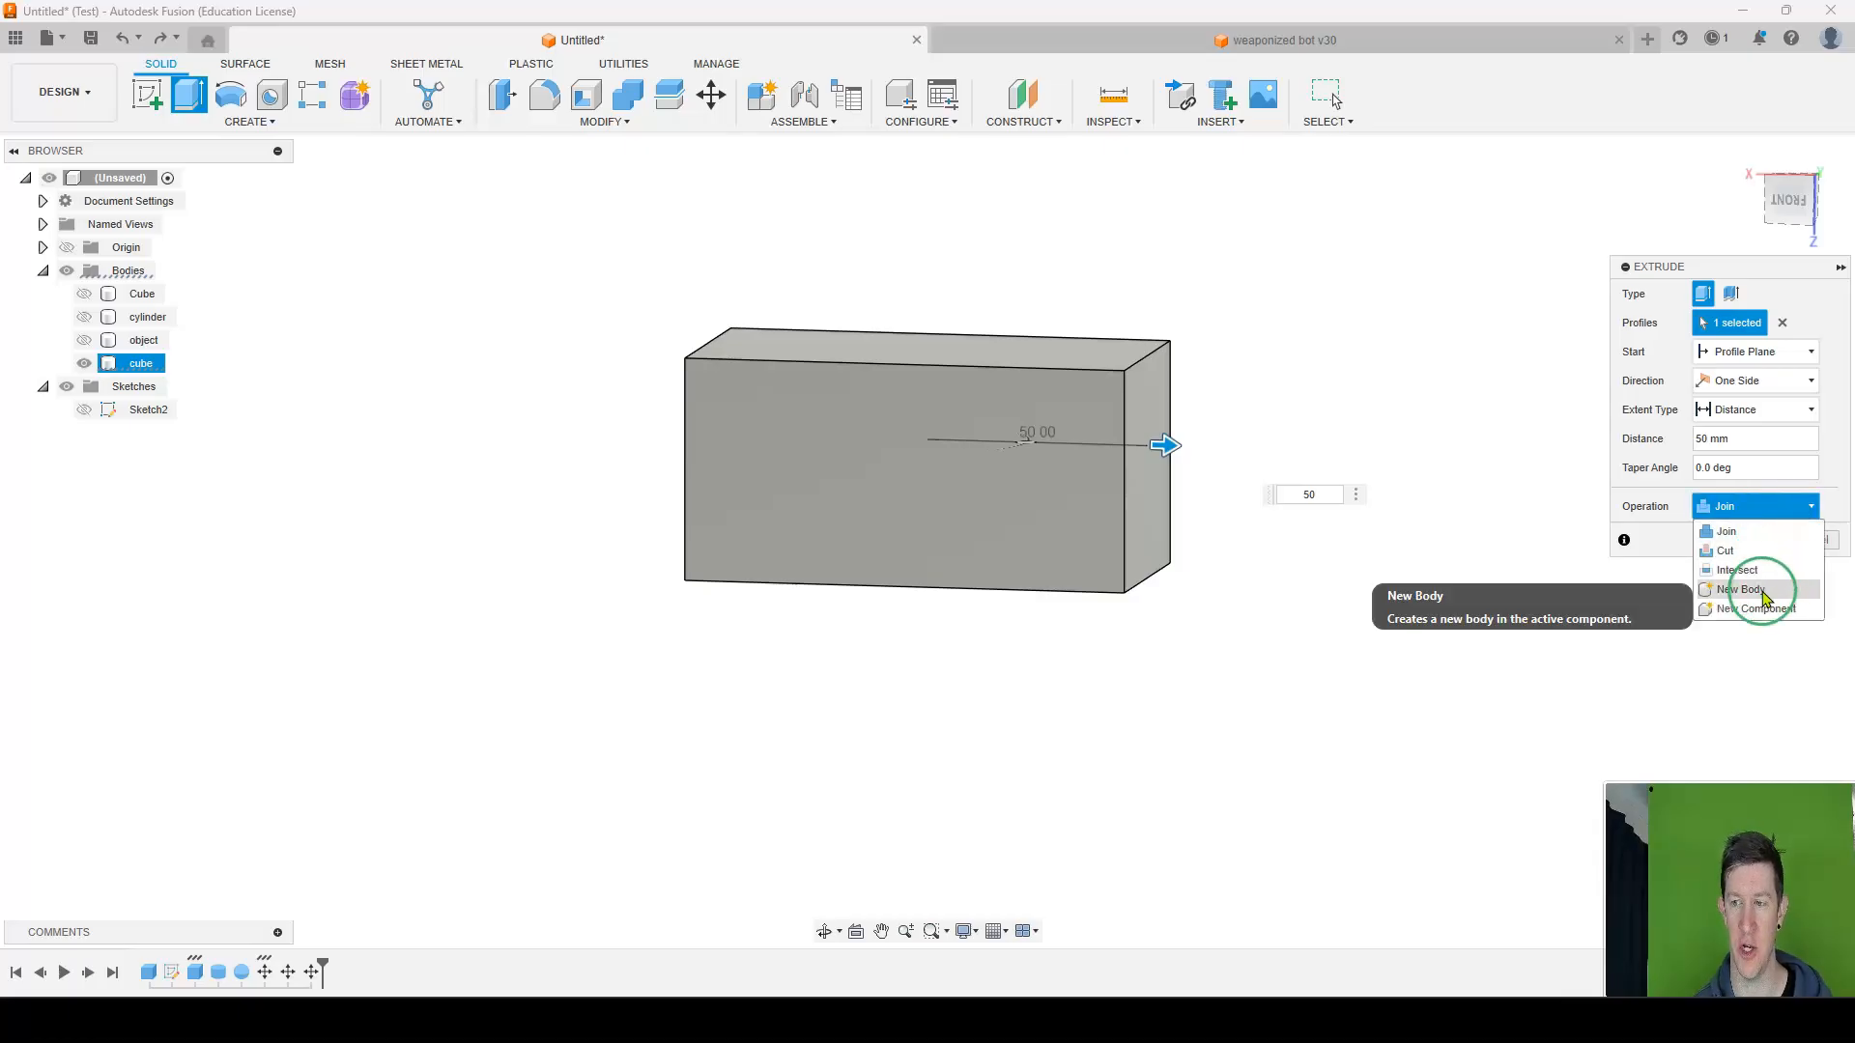
click(1744, 590)
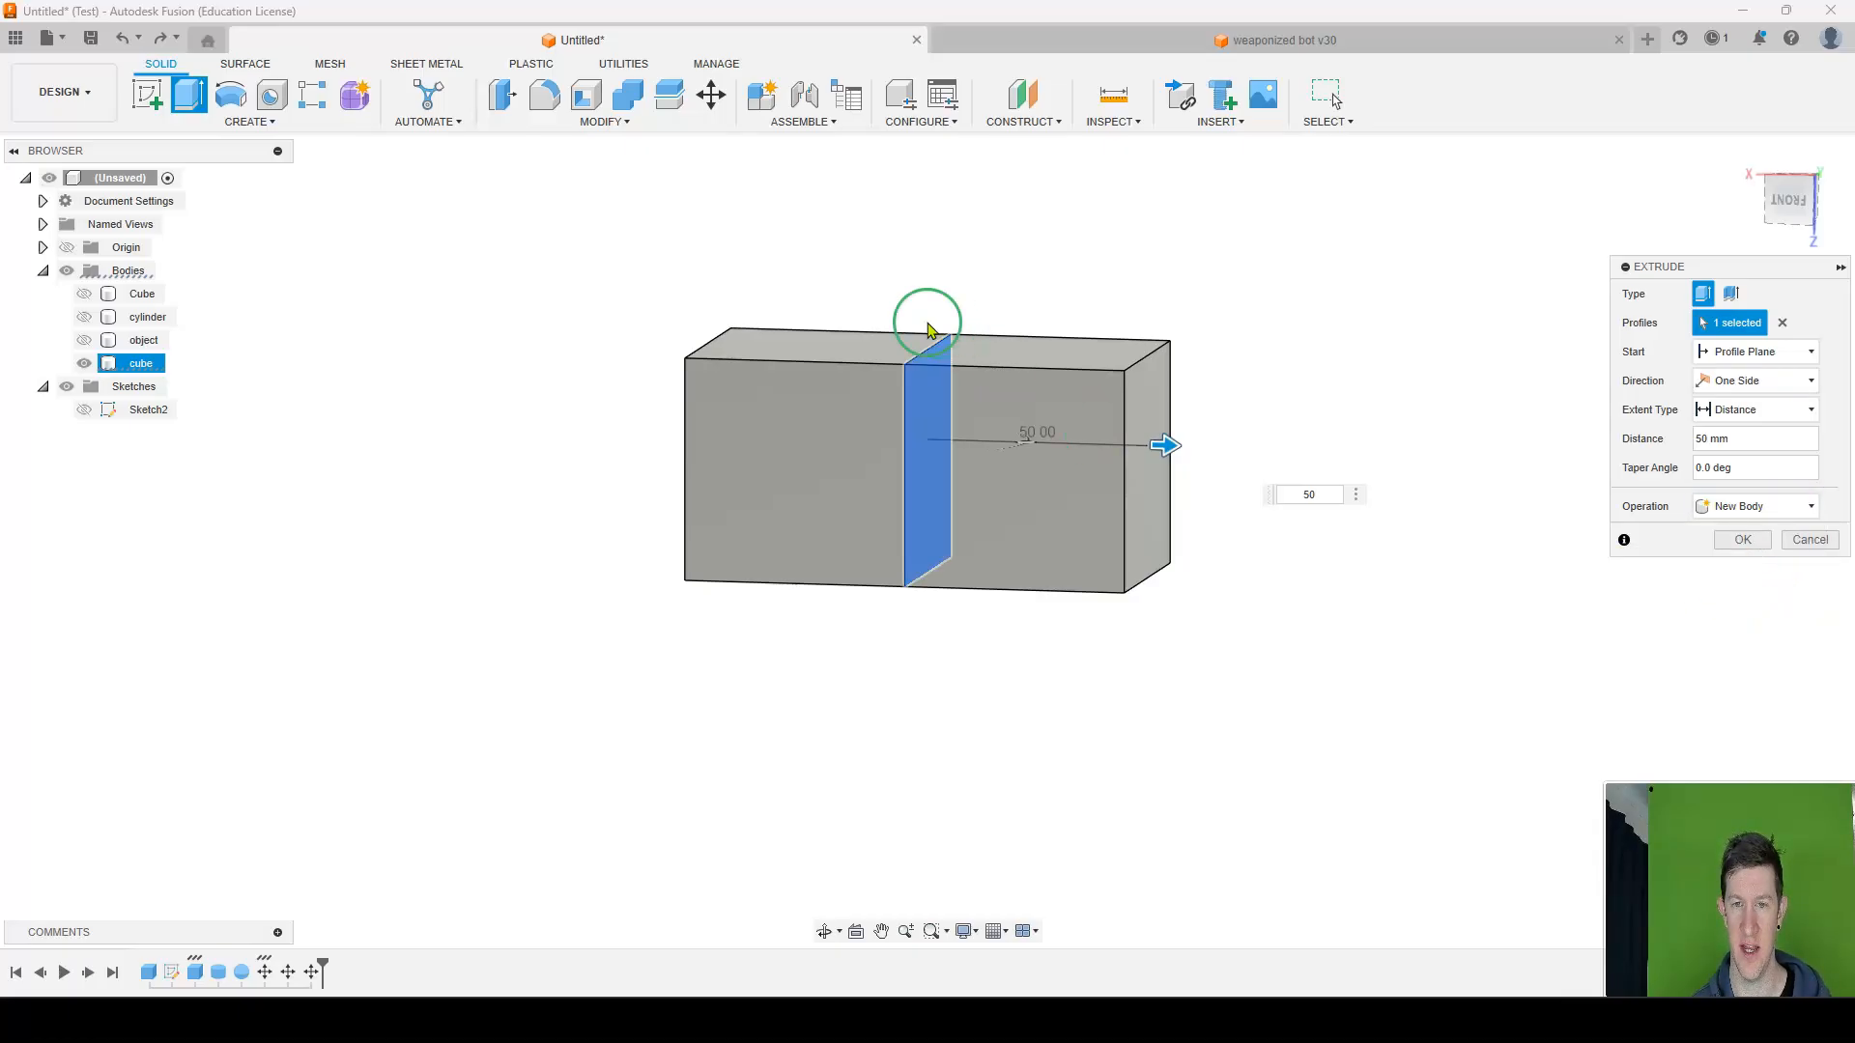
click(1720, 549)
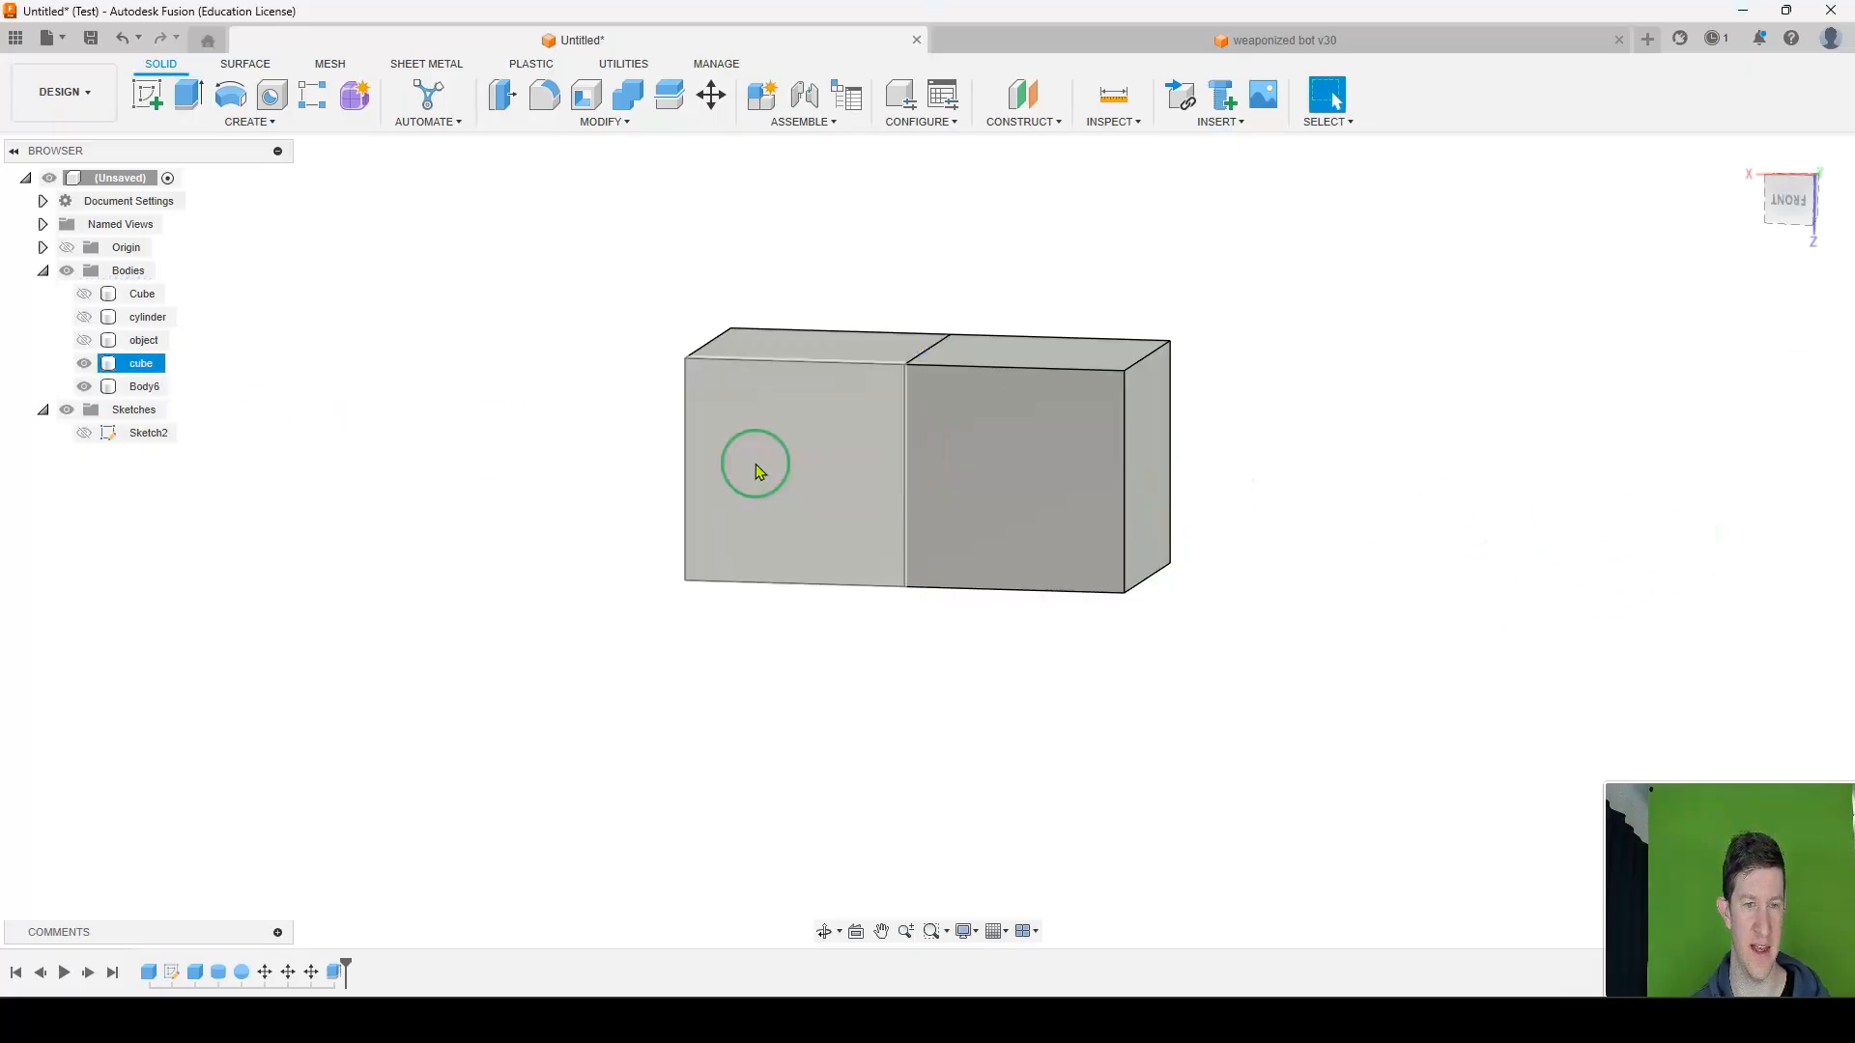
Rename the newly extruded body as cube 2.
click(814, 446)
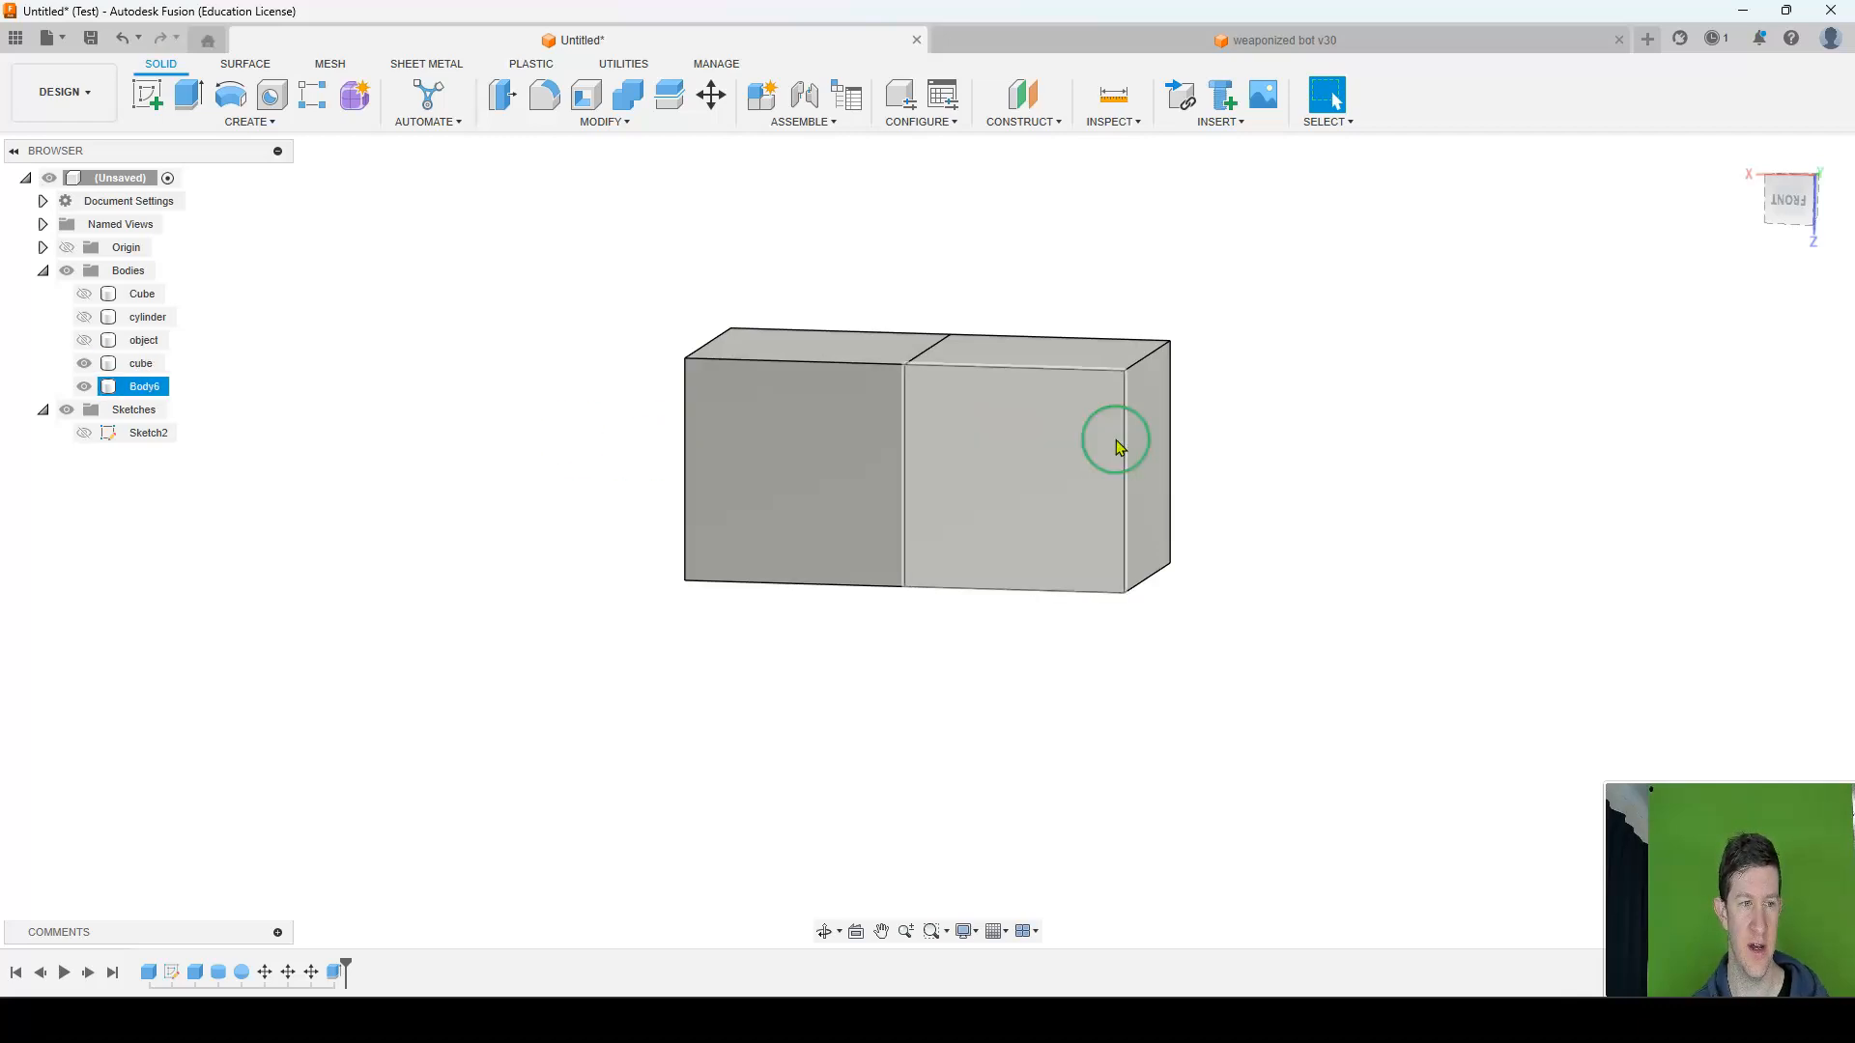
click(100, 393)
double_click(144, 386)
text(cube 2)
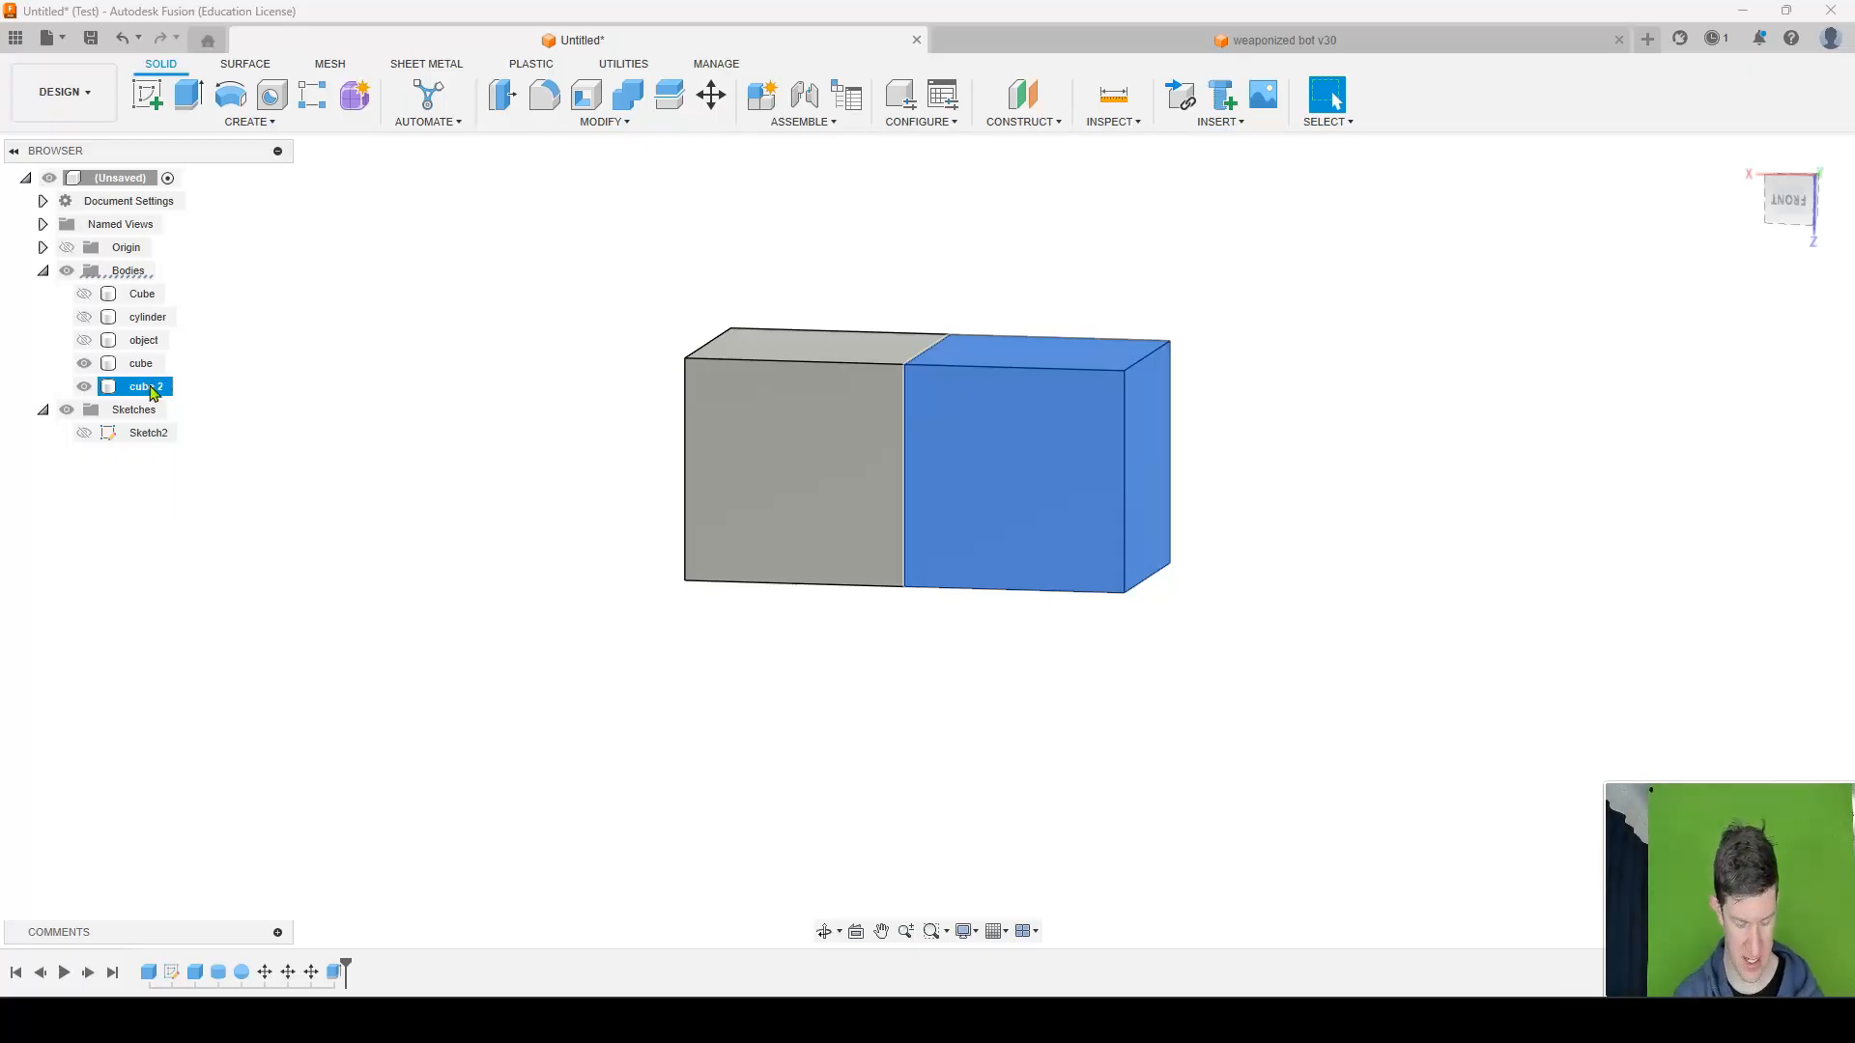
text(m)
Move cube 2 by -30 mm along X, leaving a gap to the original cube.
drag(1069, 372, 1202, 373)
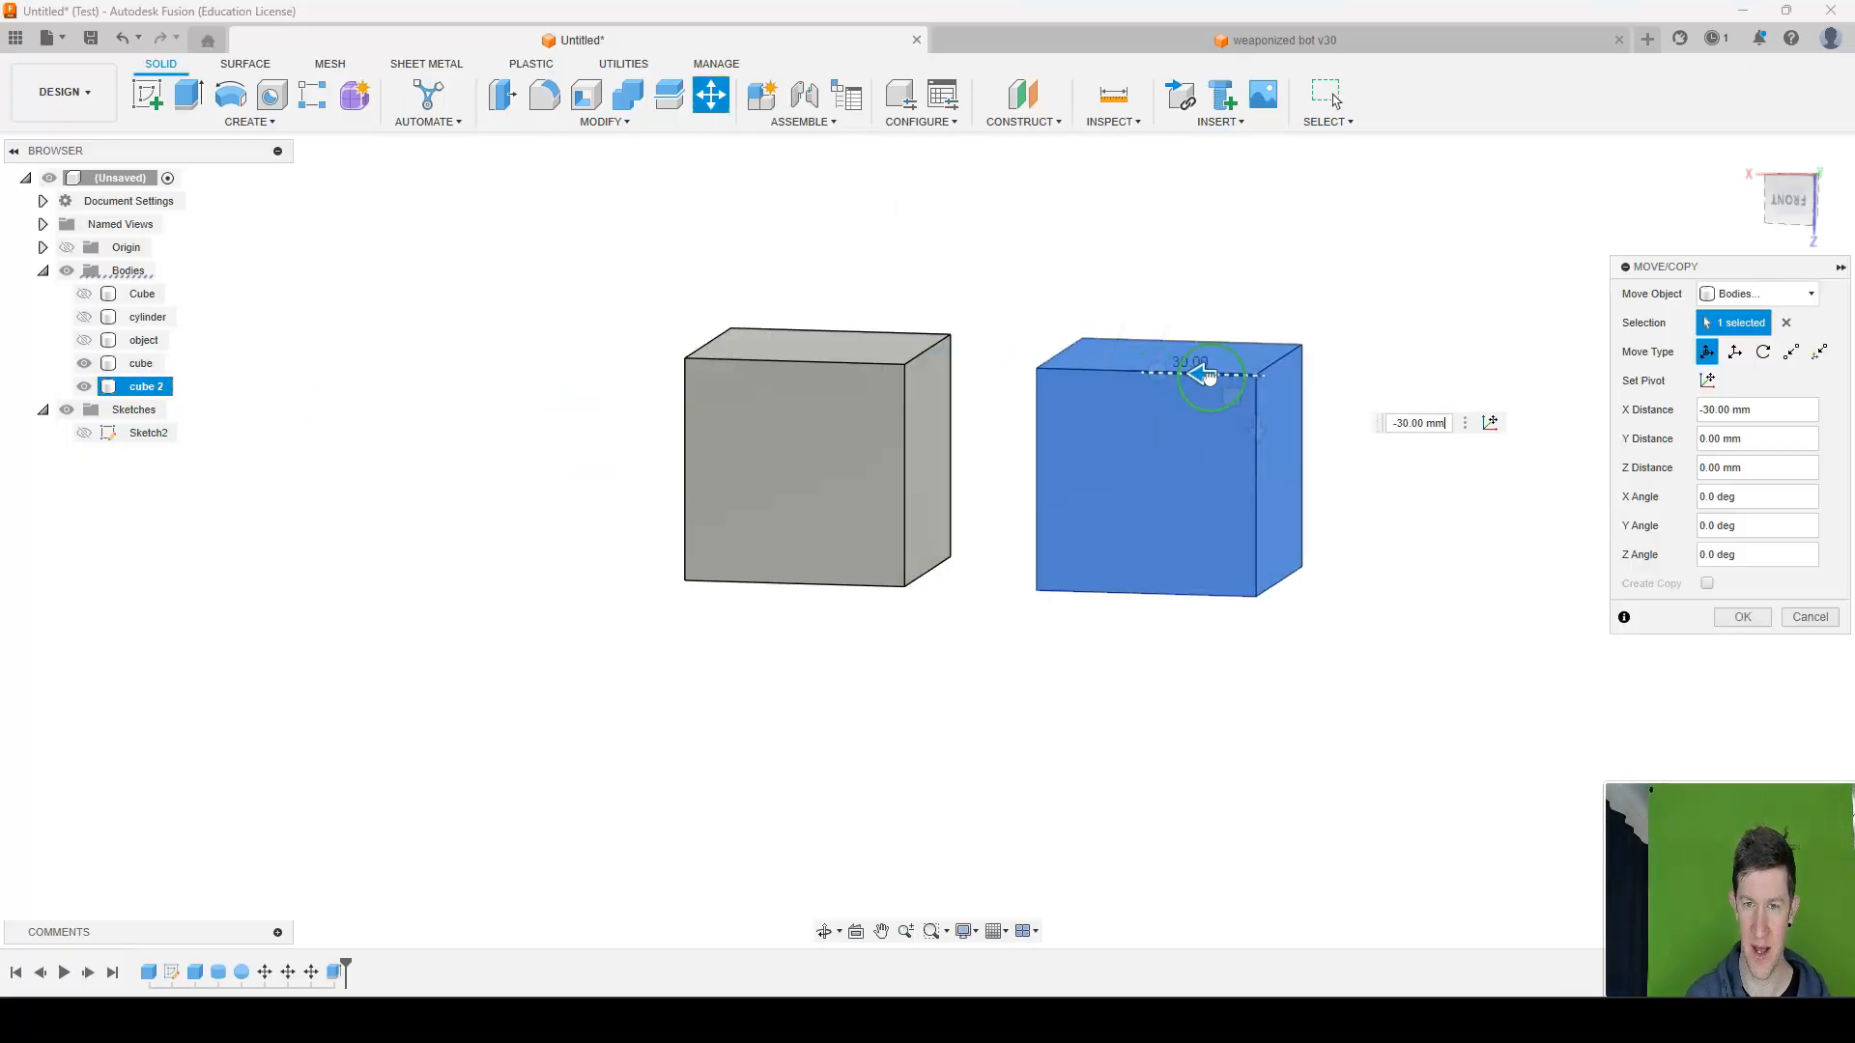
key(Return)
Extrude cube 2's inner face 60 mm across the gap into the original cube with Join.
mouse_move(1156, 420)
shift+middle_down()
mouse_move(1272, 393)
mouse_move(1205, 393)
mouse_move(1155, 431)
mouse_move(1287, 408)
mouse_move(1134, 426)
mouse_move(1268, 419)
mouse_move(1192, 422)
shift+middle_up()
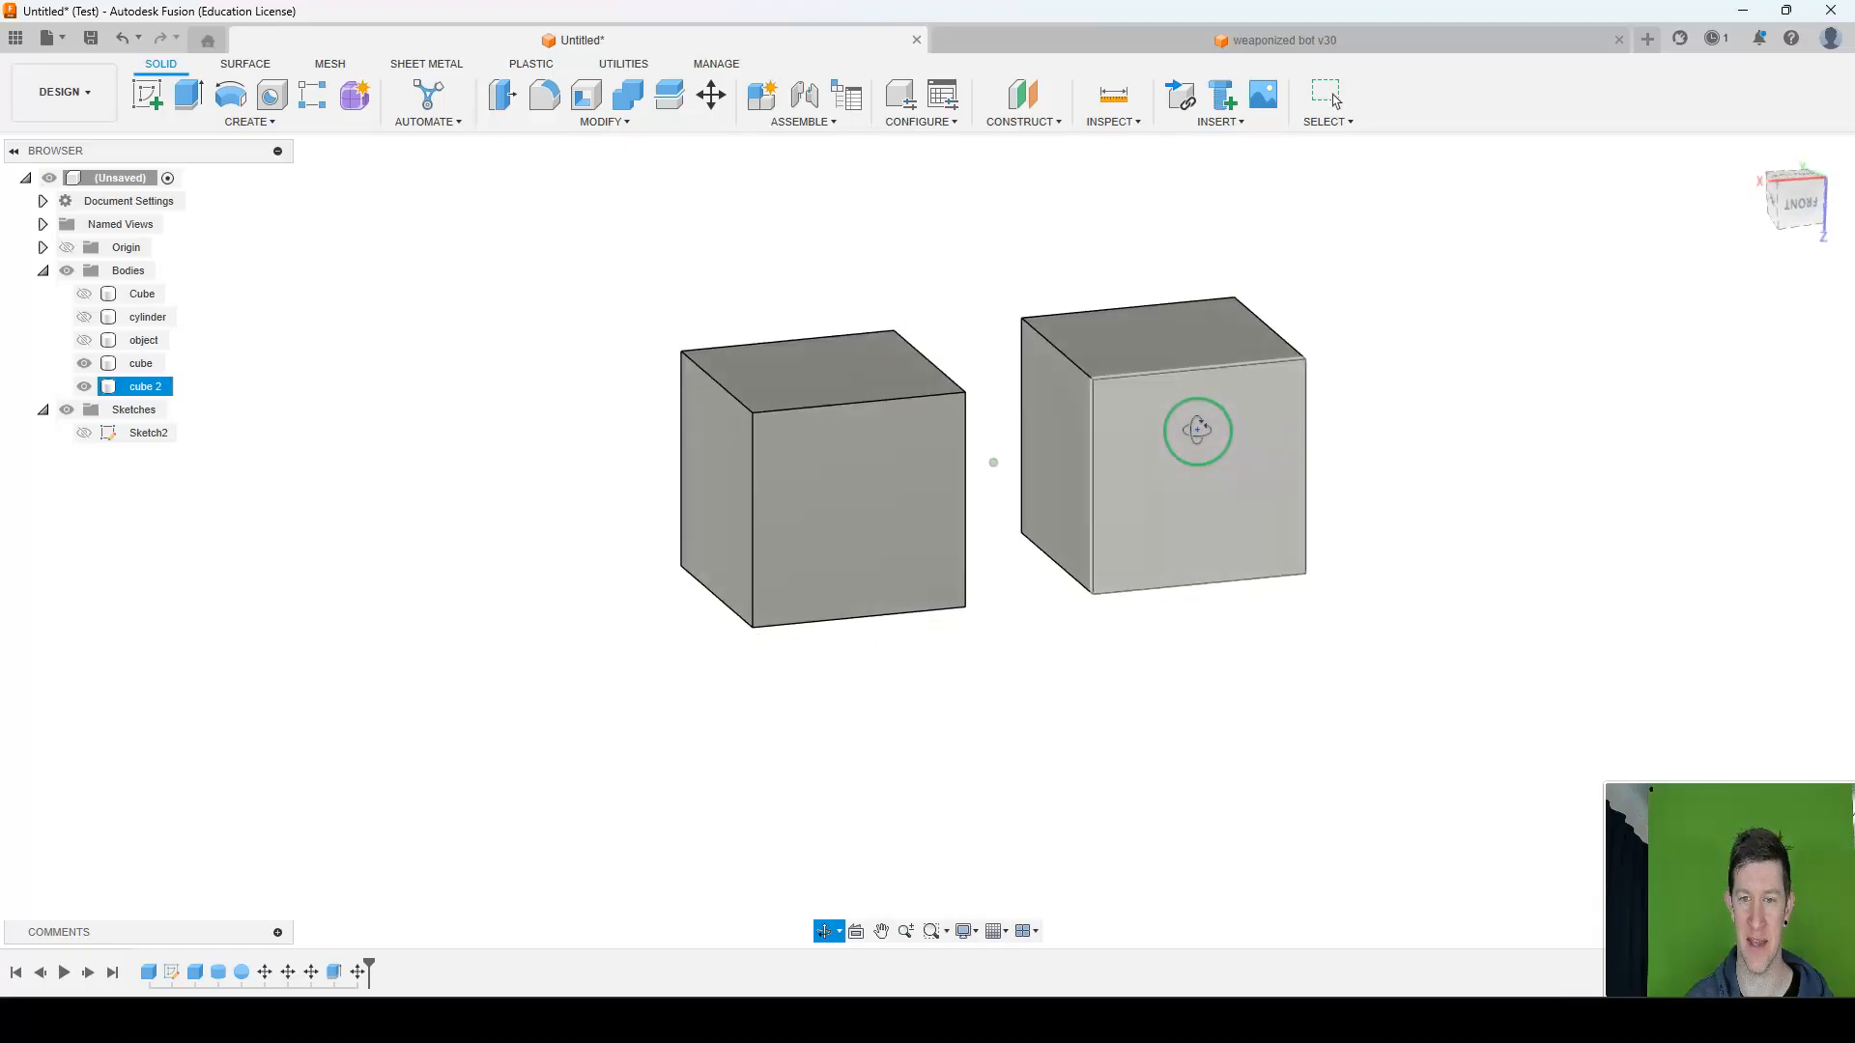
click(1065, 444)
key(e)
drag(1002, 451, 712, 473)
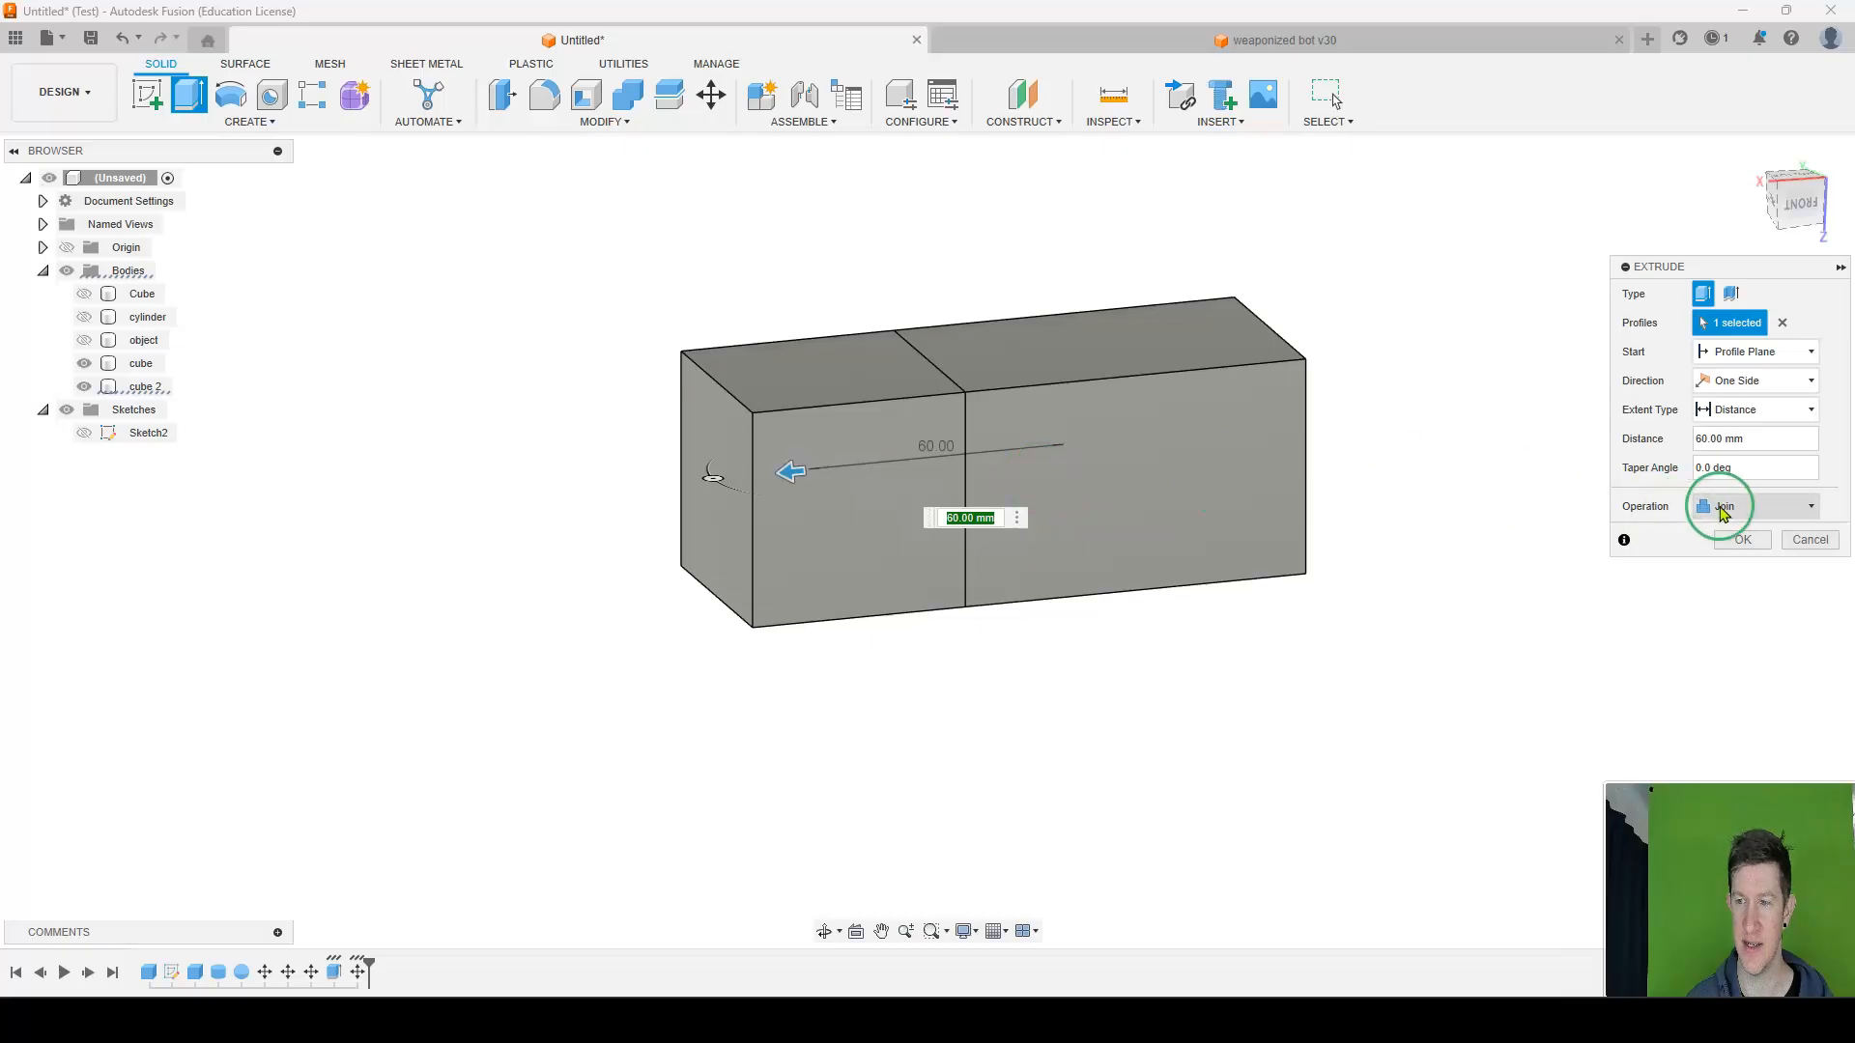
click(1744, 541)
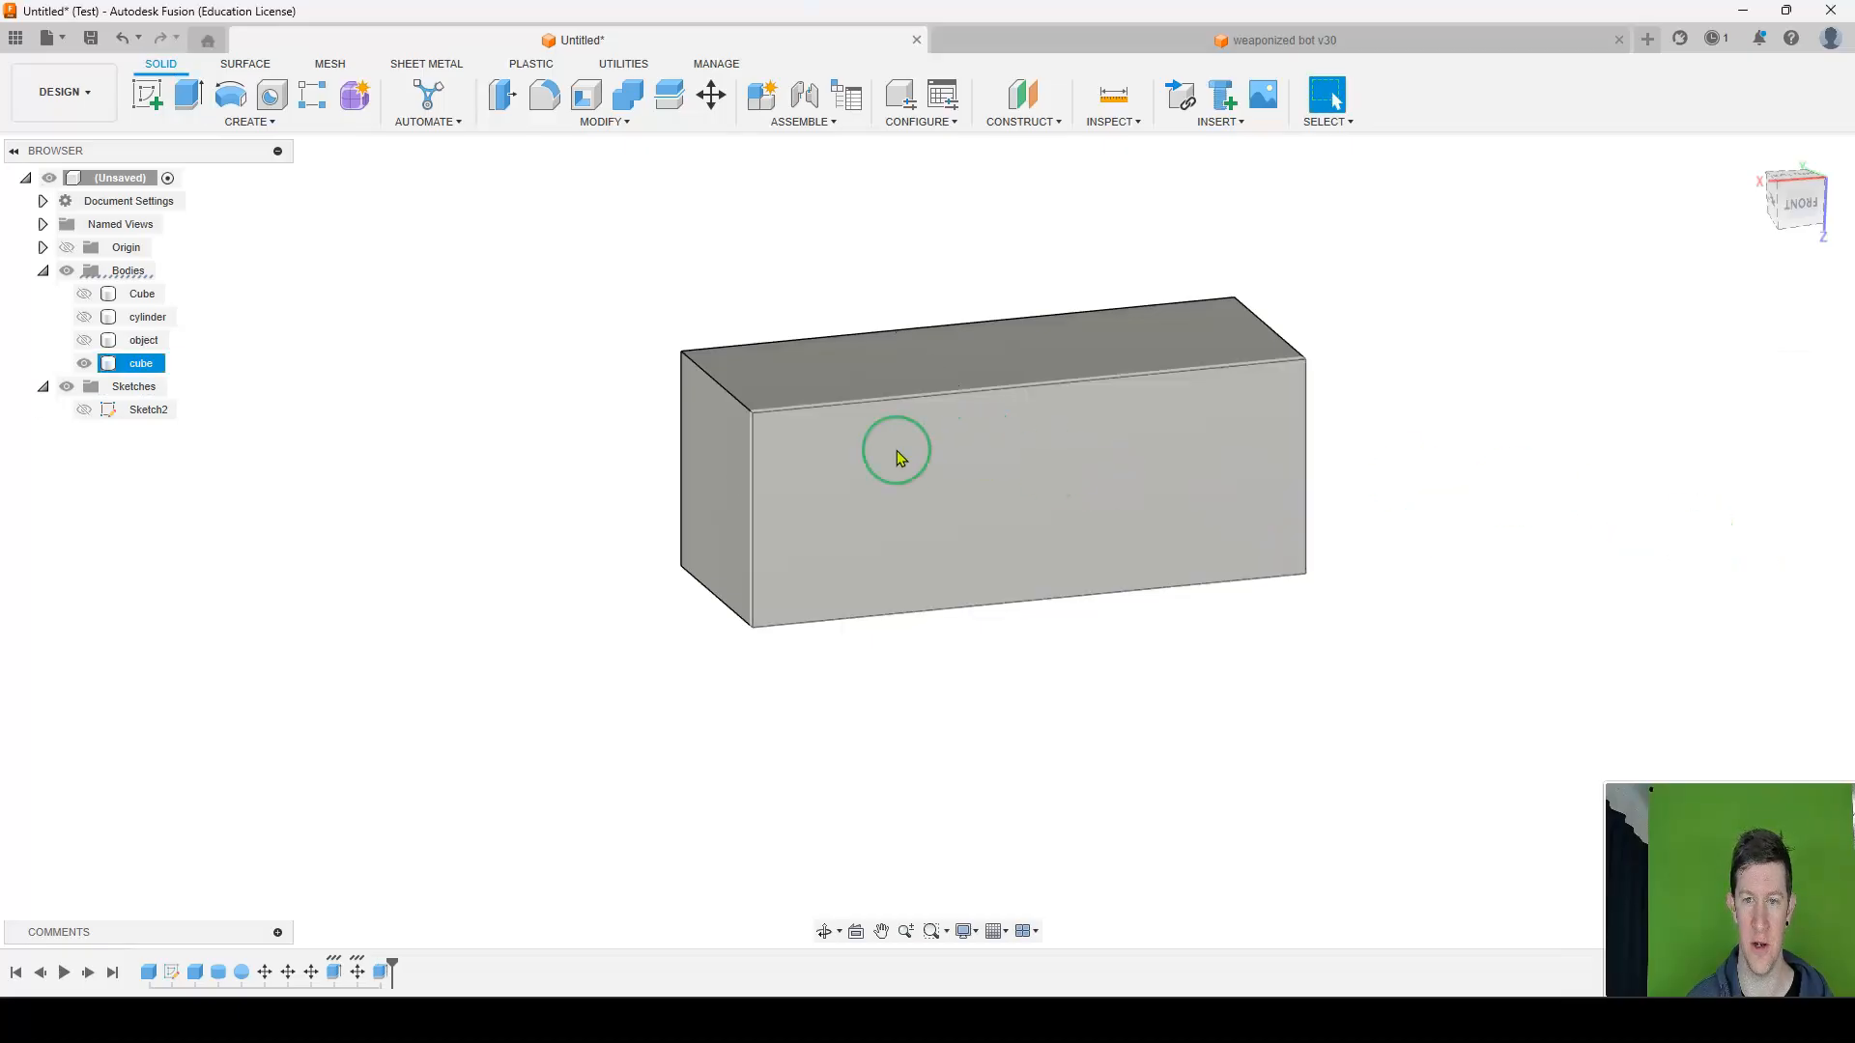
Inspect the merged cube body and undo the joining extrusion.
click(142, 368)
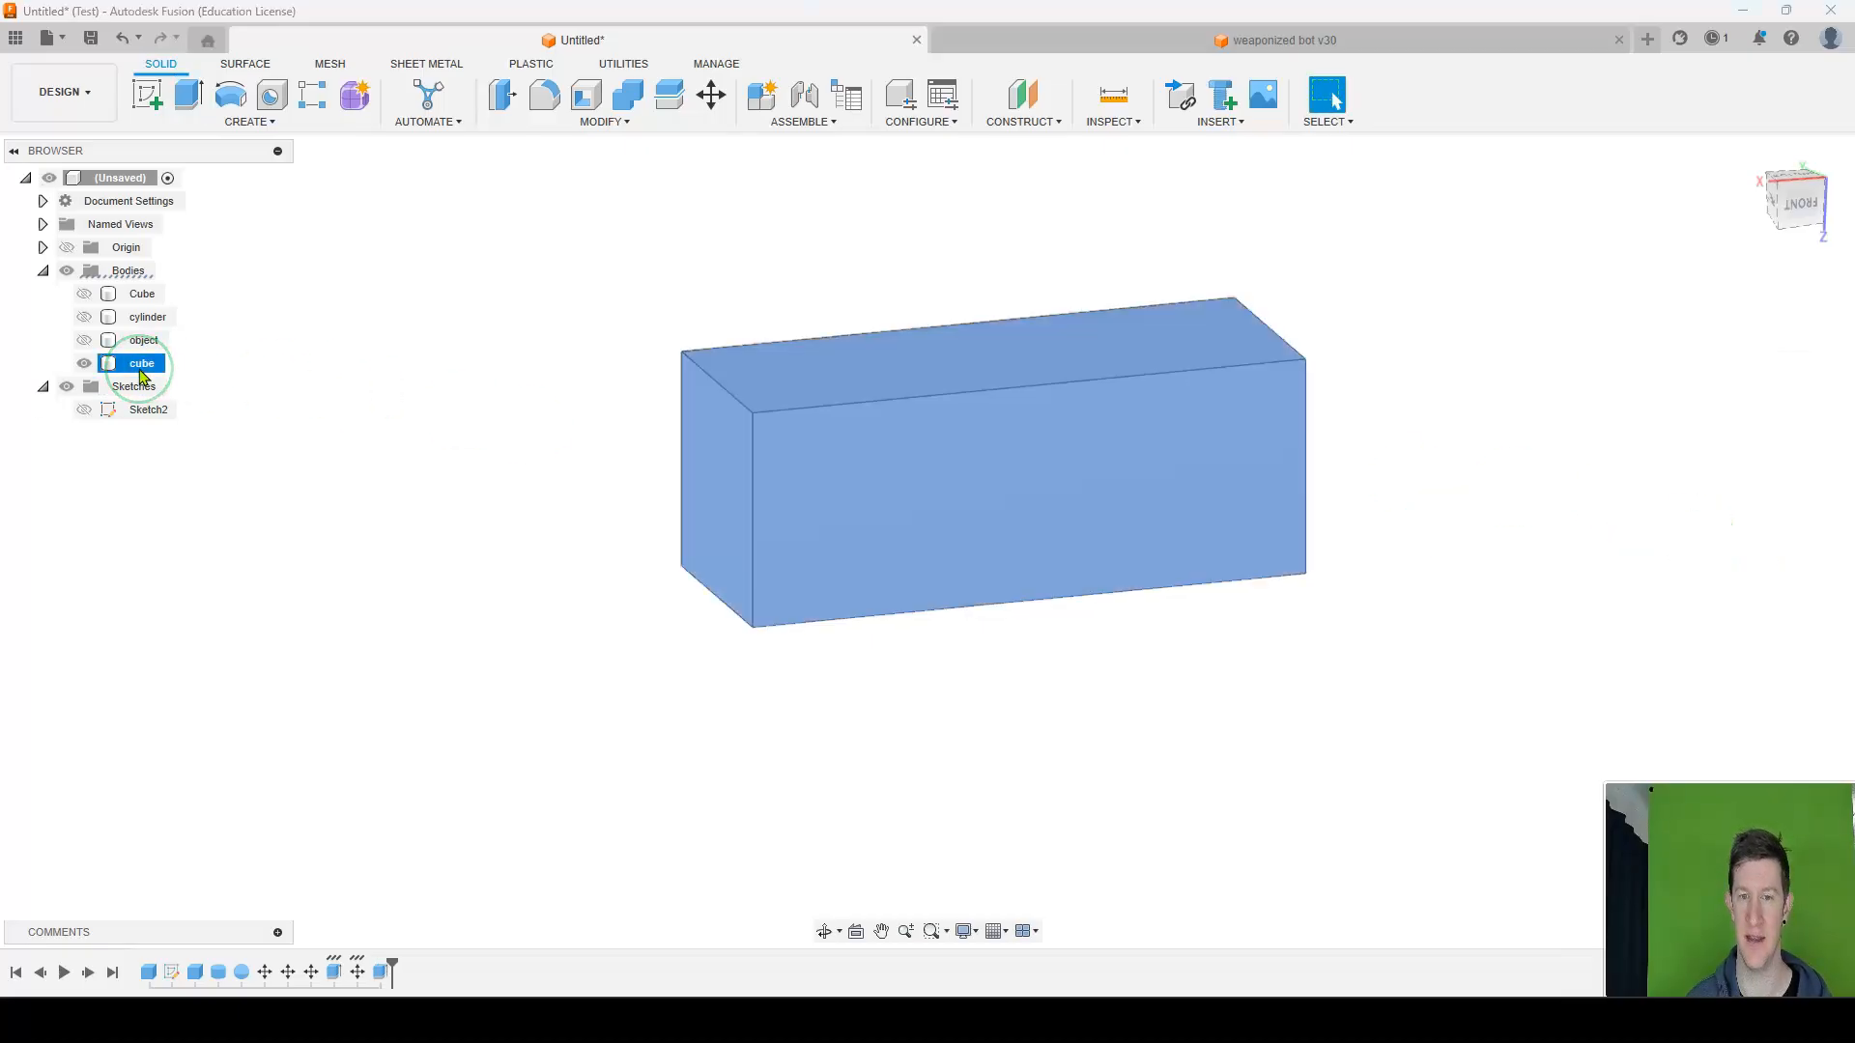
shift+middle_drag(1337, 484, 1059, 415)
key(ctrl+z)
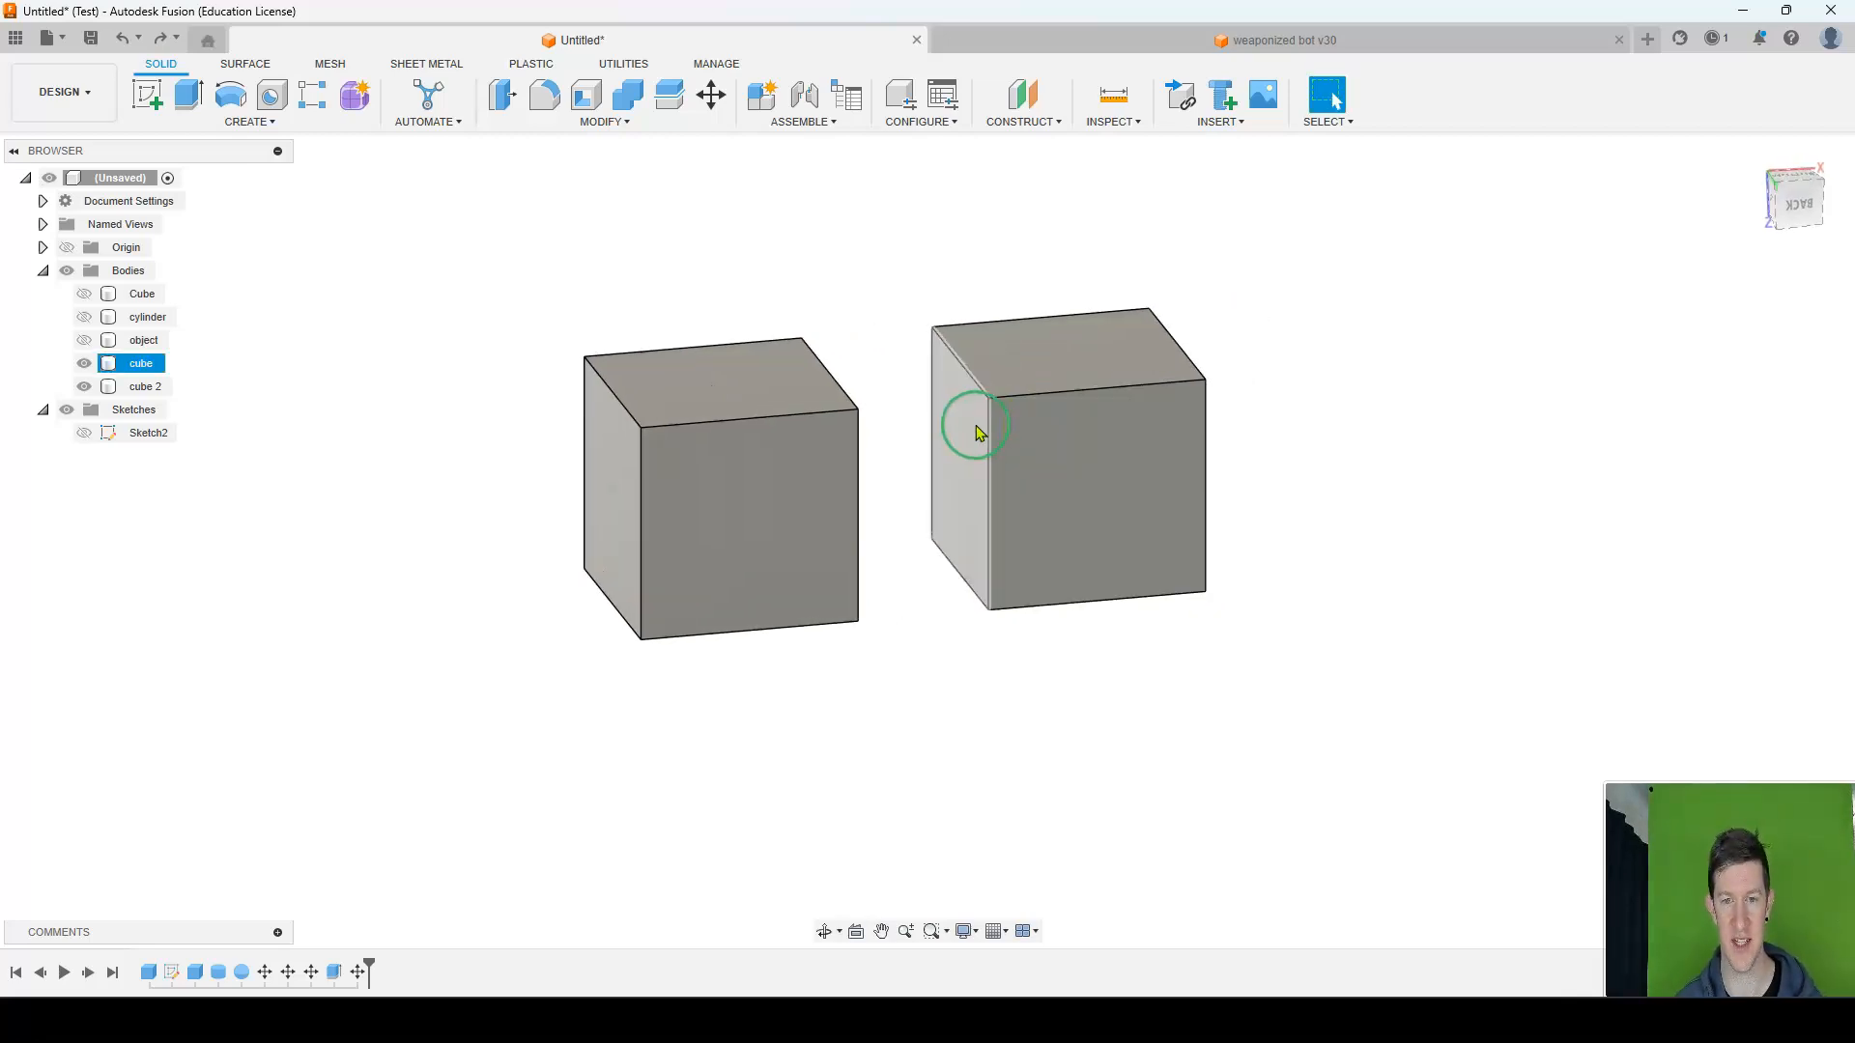
Extrude the original cube's outer face, on the side away from cube 2, 50 mm as a New Body.
shift+middle_drag(1000, 462, 961, 461)
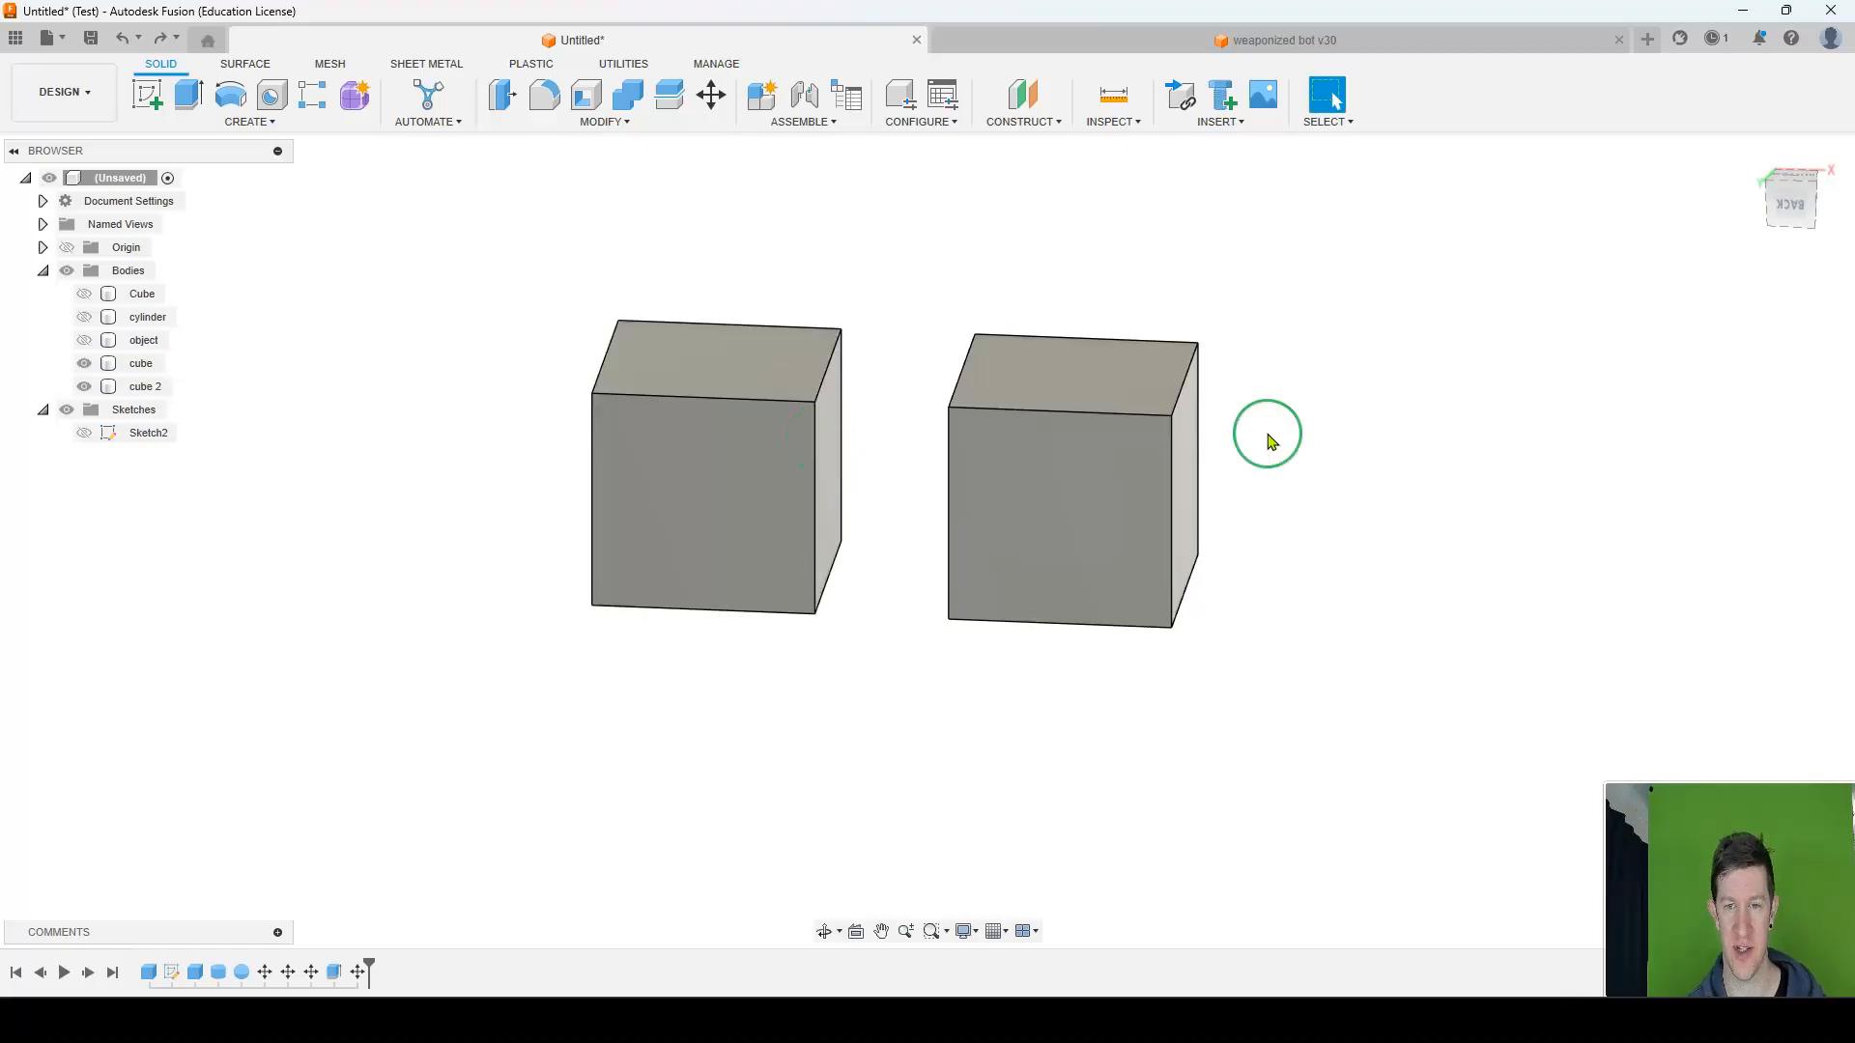
key(e)
click(1198, 471)
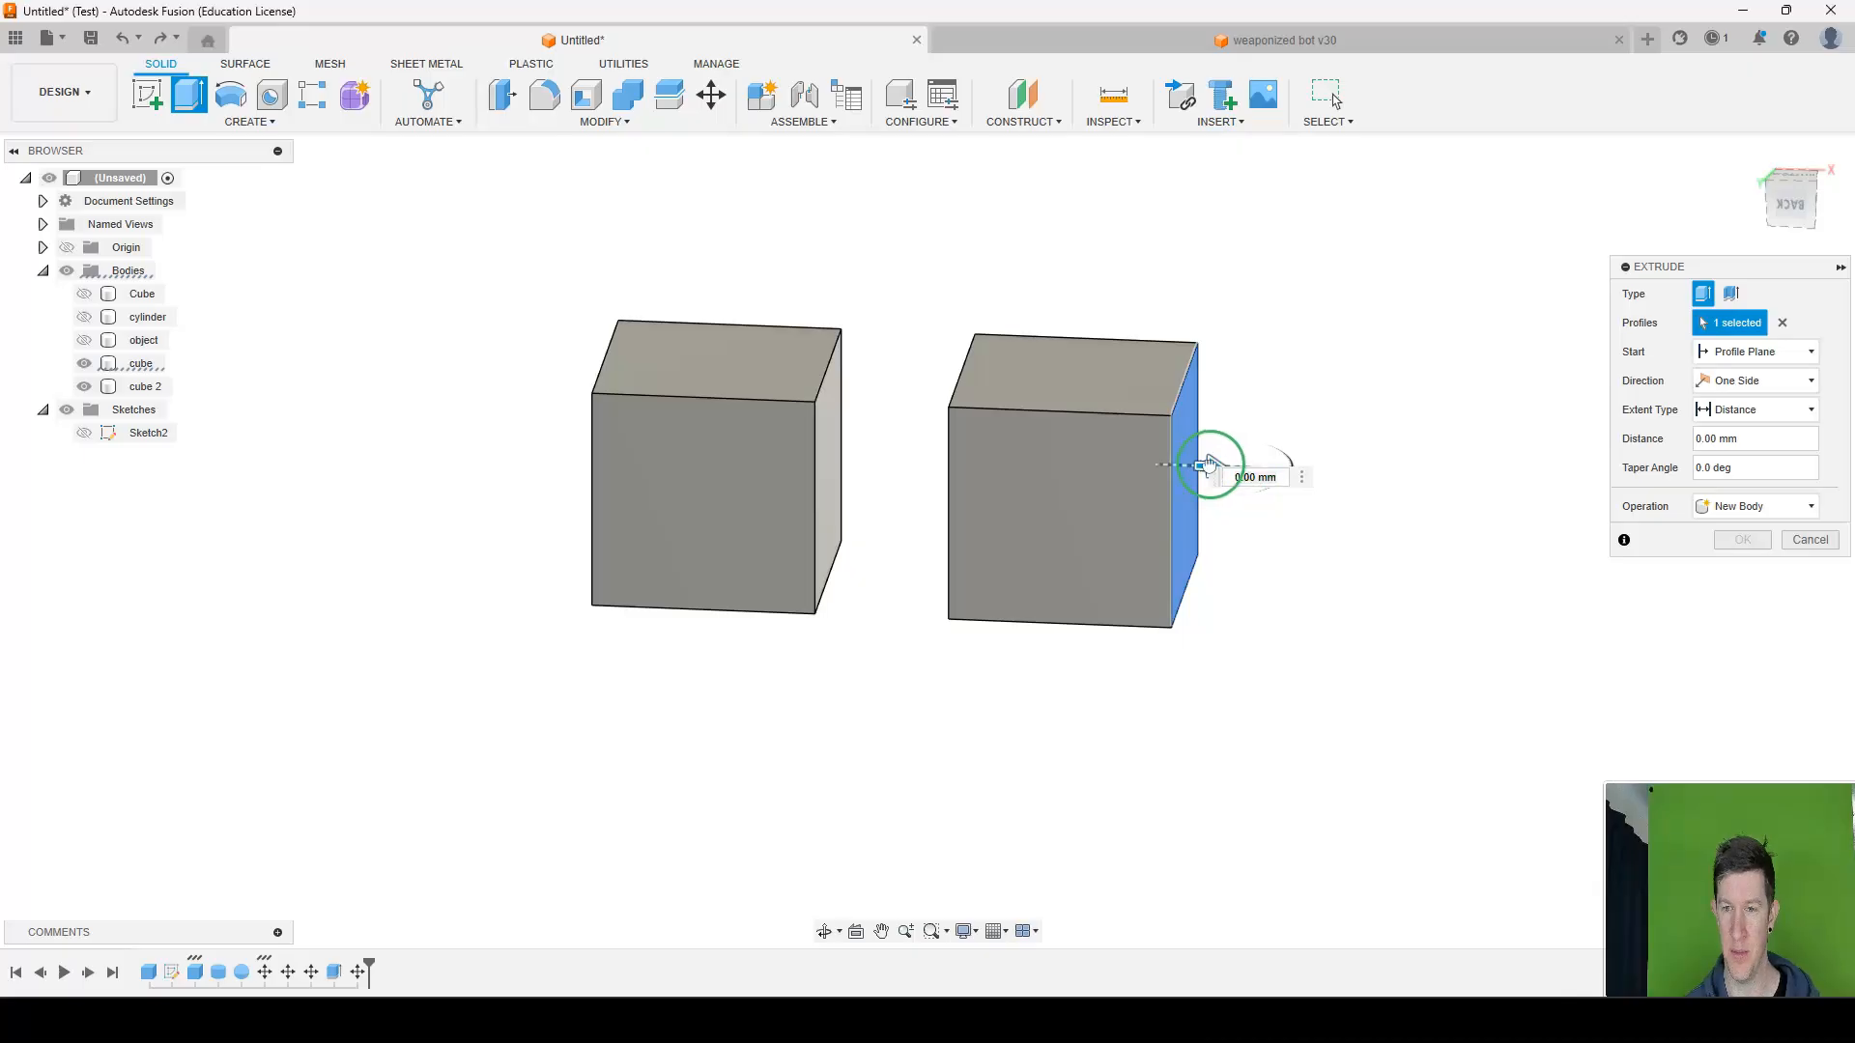
drag(1217, 473, 1375, 470)
text(50)
key(Return)
click(1753, 506)
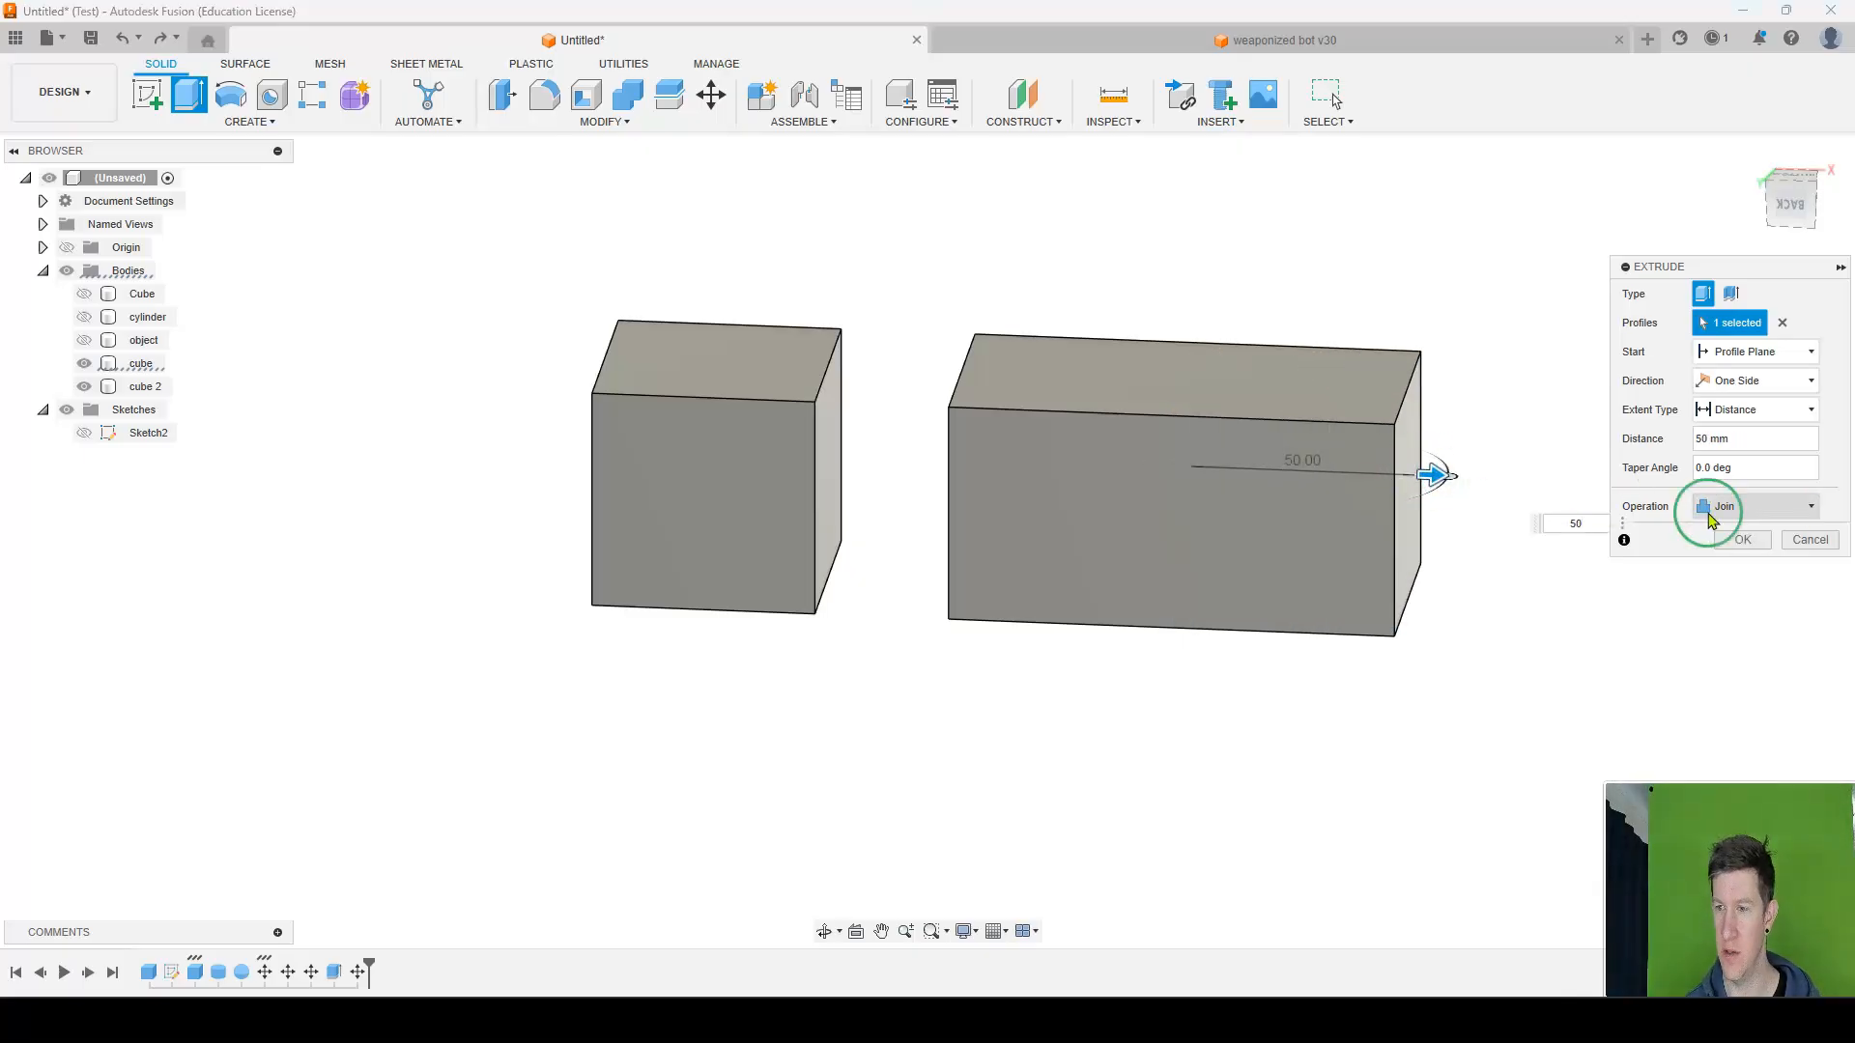
click(1734, 584)
click(1752, 543)
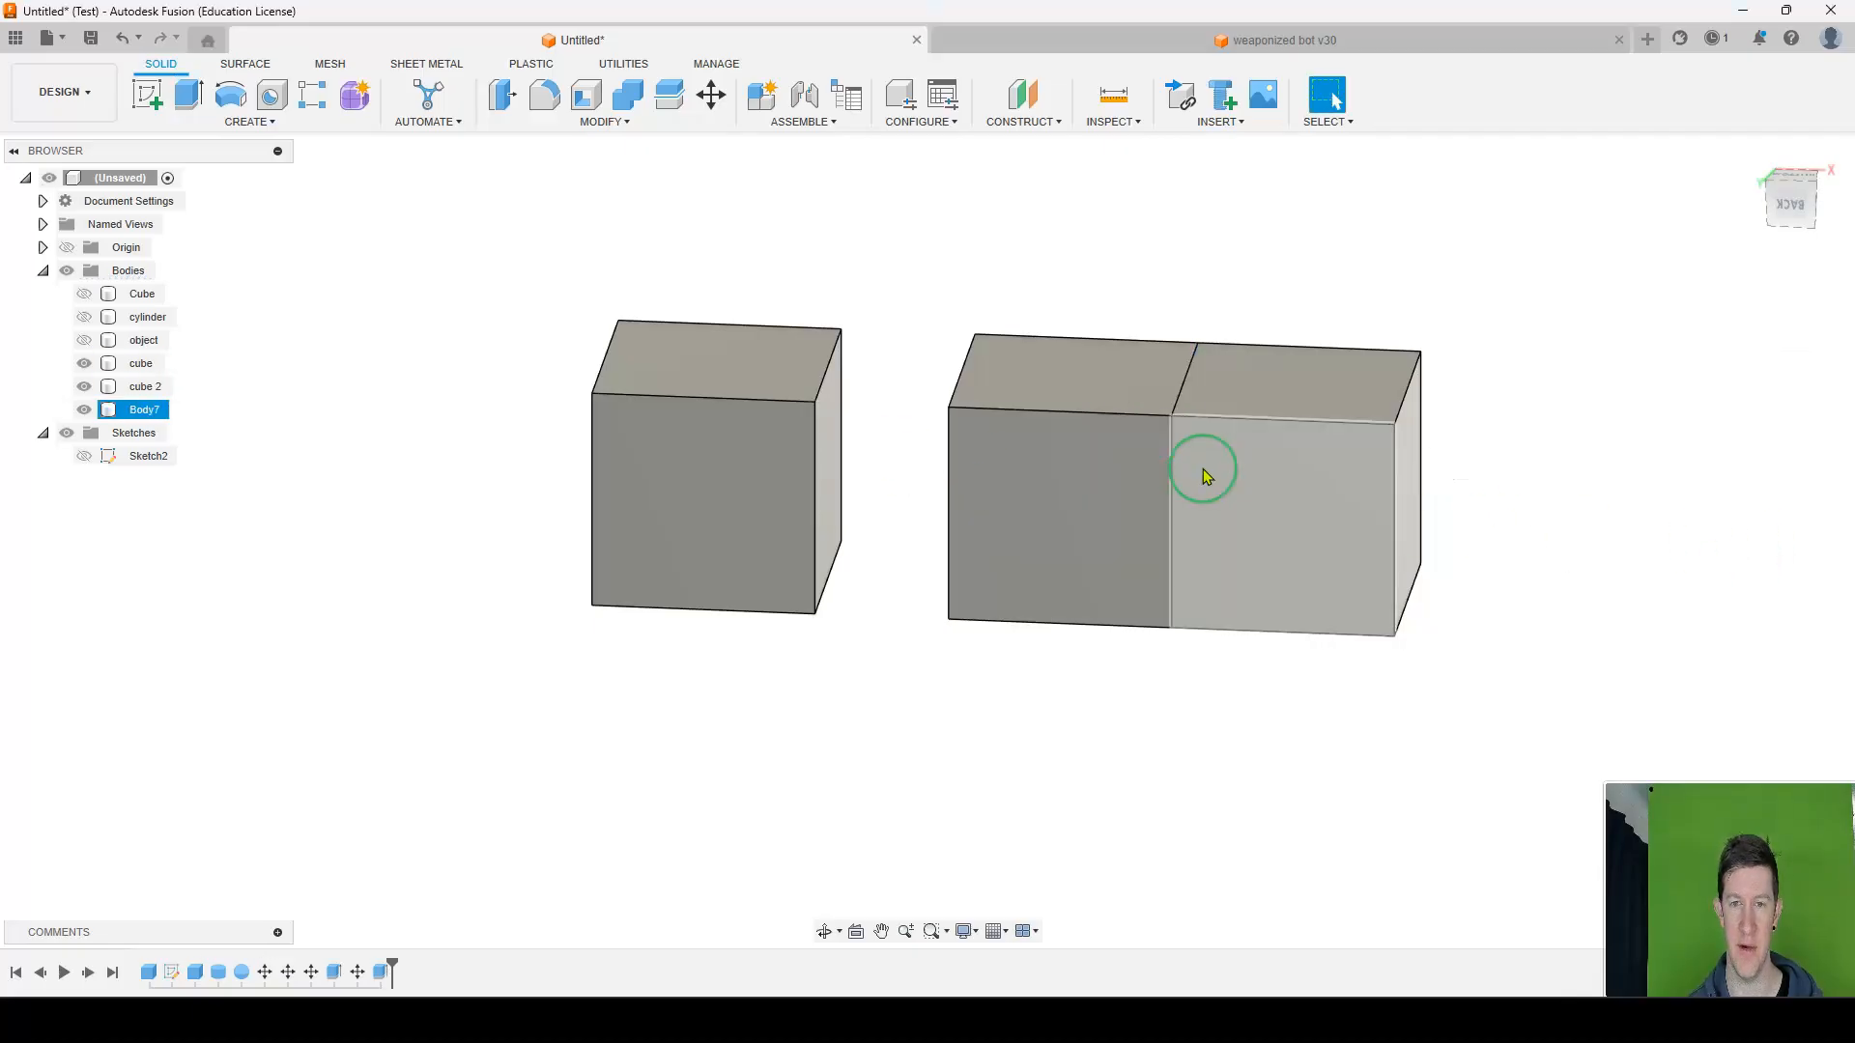
Cut 10 mm off the upper face of cube 2 with an inward Extrude.
click(773, 379)
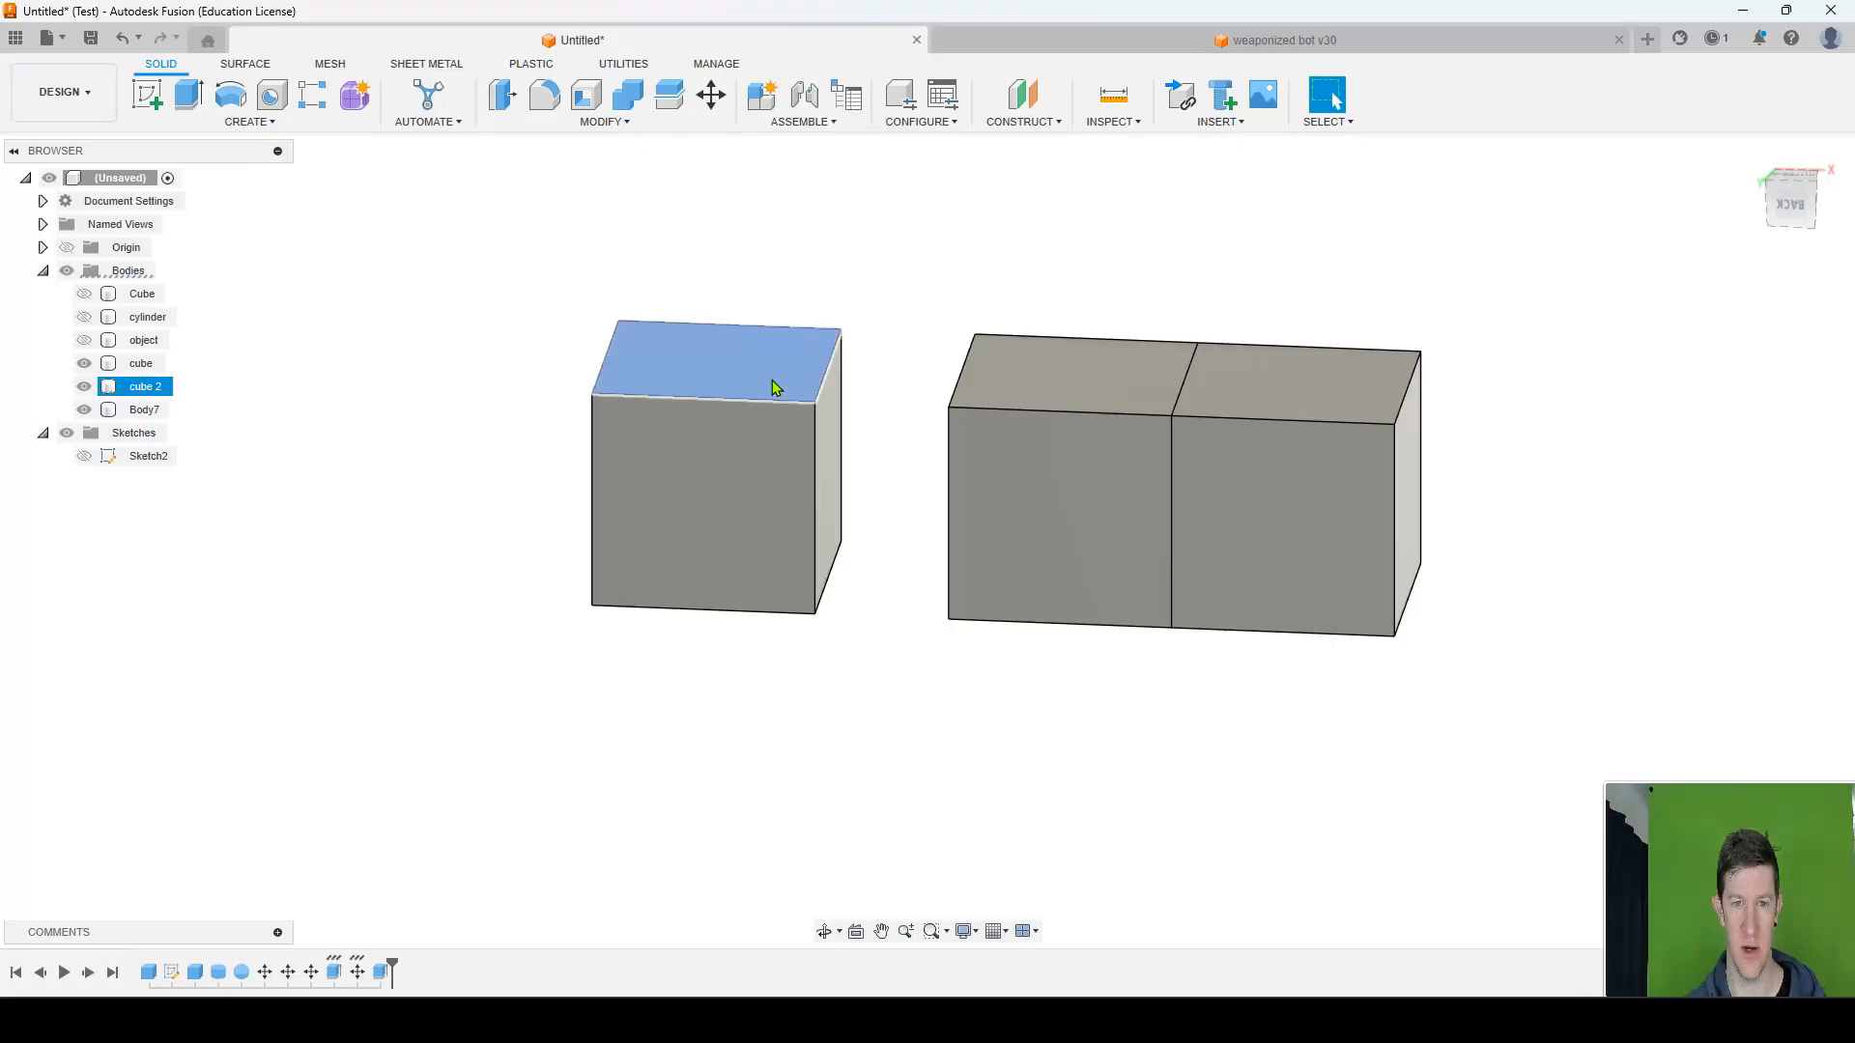
key(e)
drag(770, 354, 765, 389)
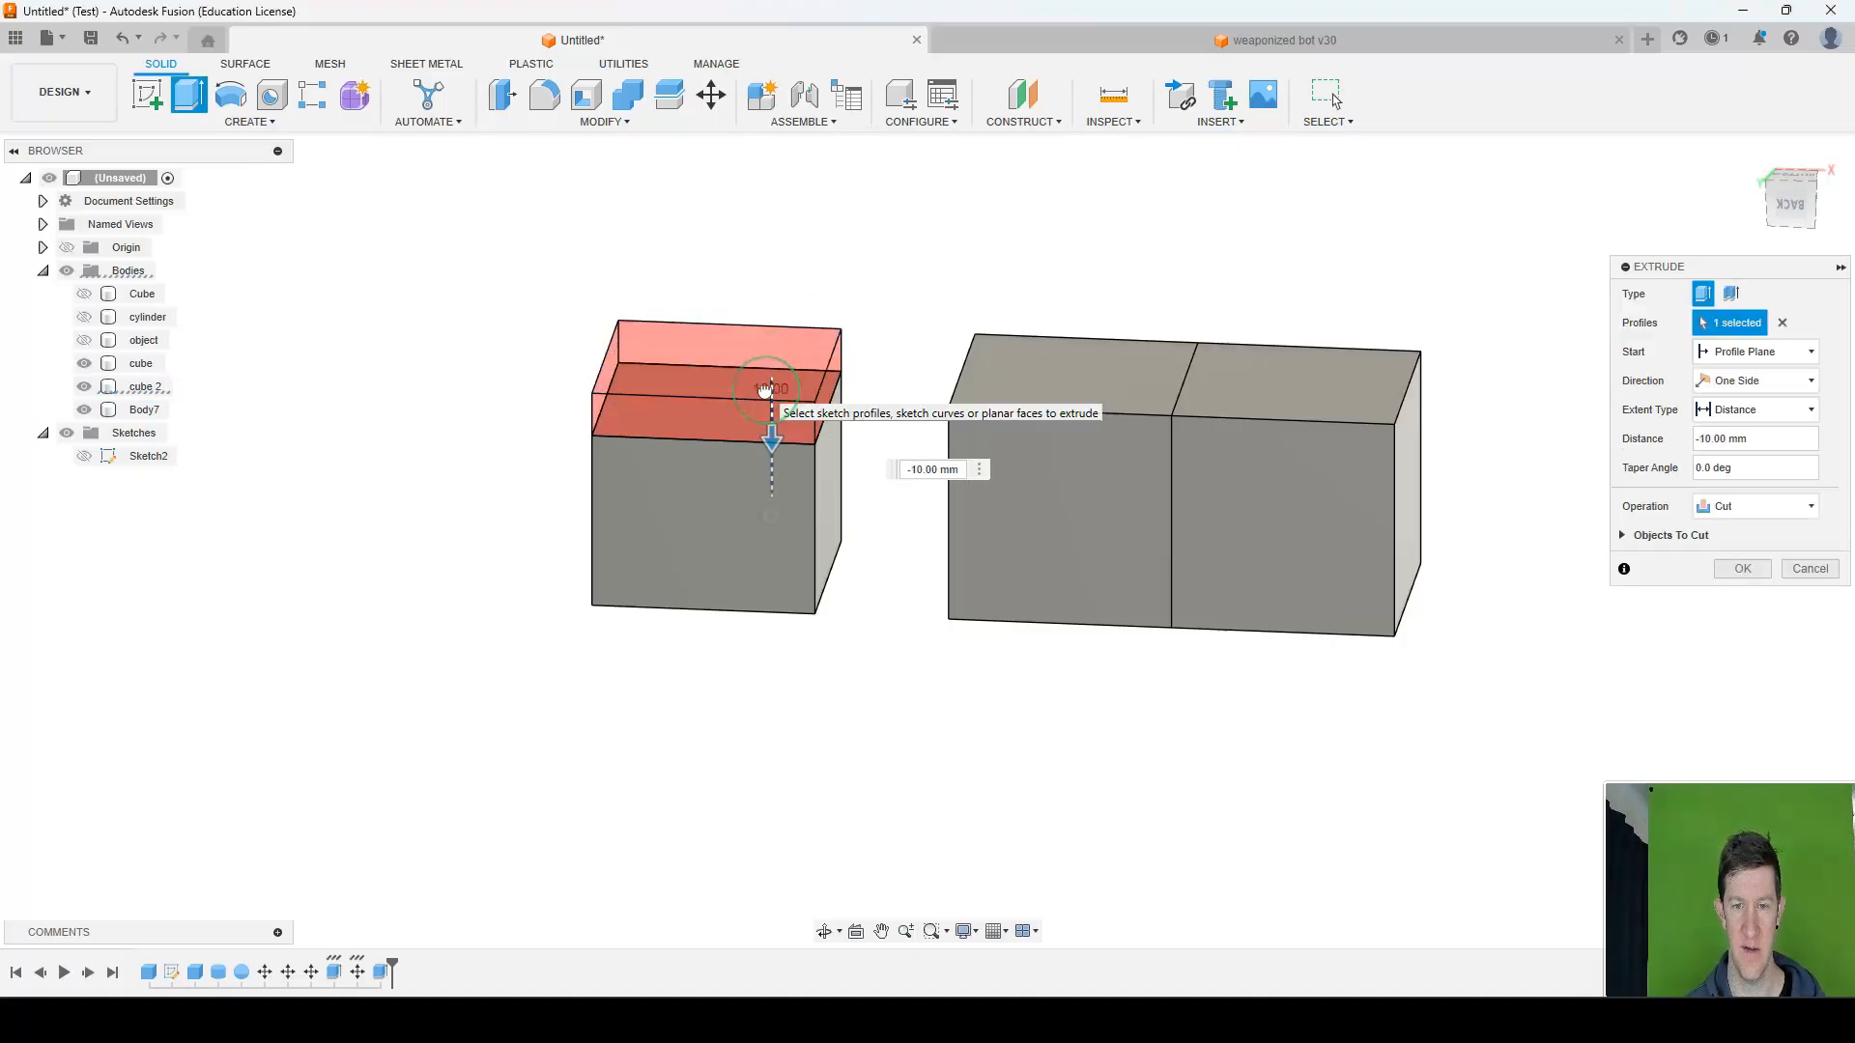
key(Return)
Cut 10 mm off the side of cube 2 that faces the original cube with Extrude.
key(e)
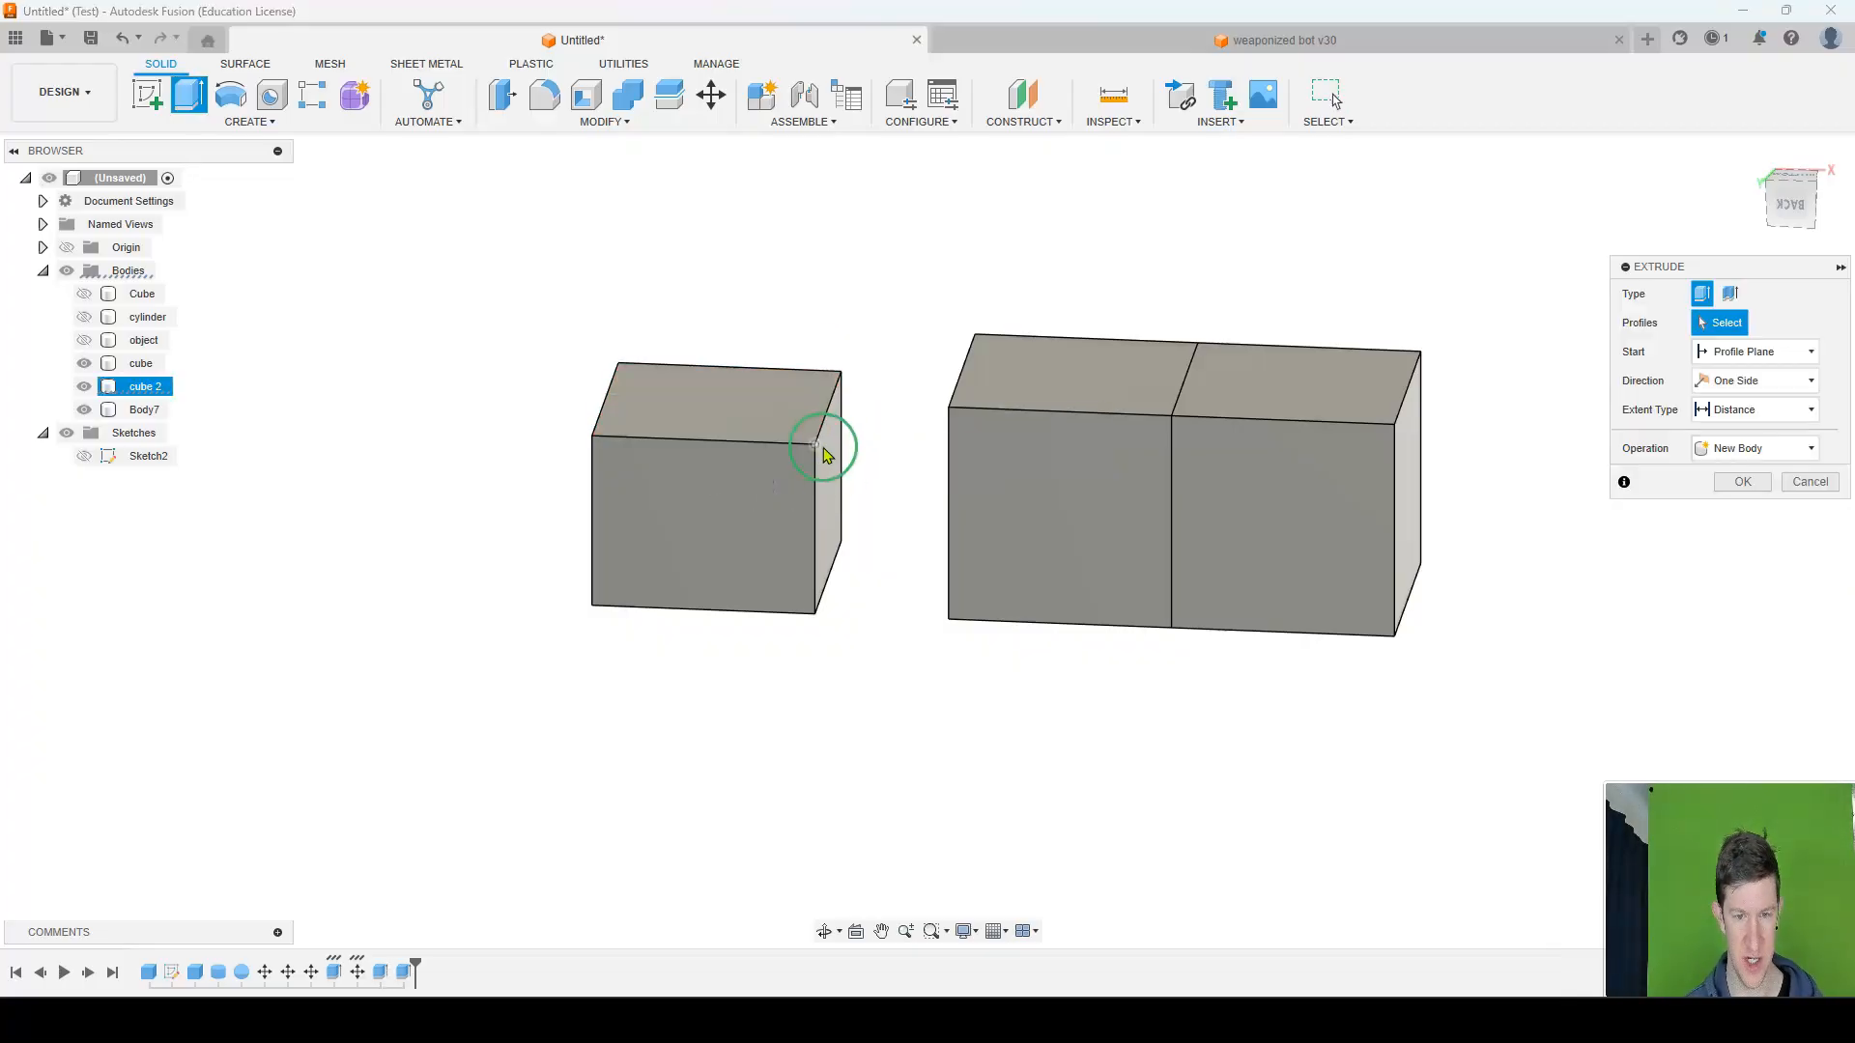
click(834, 474)
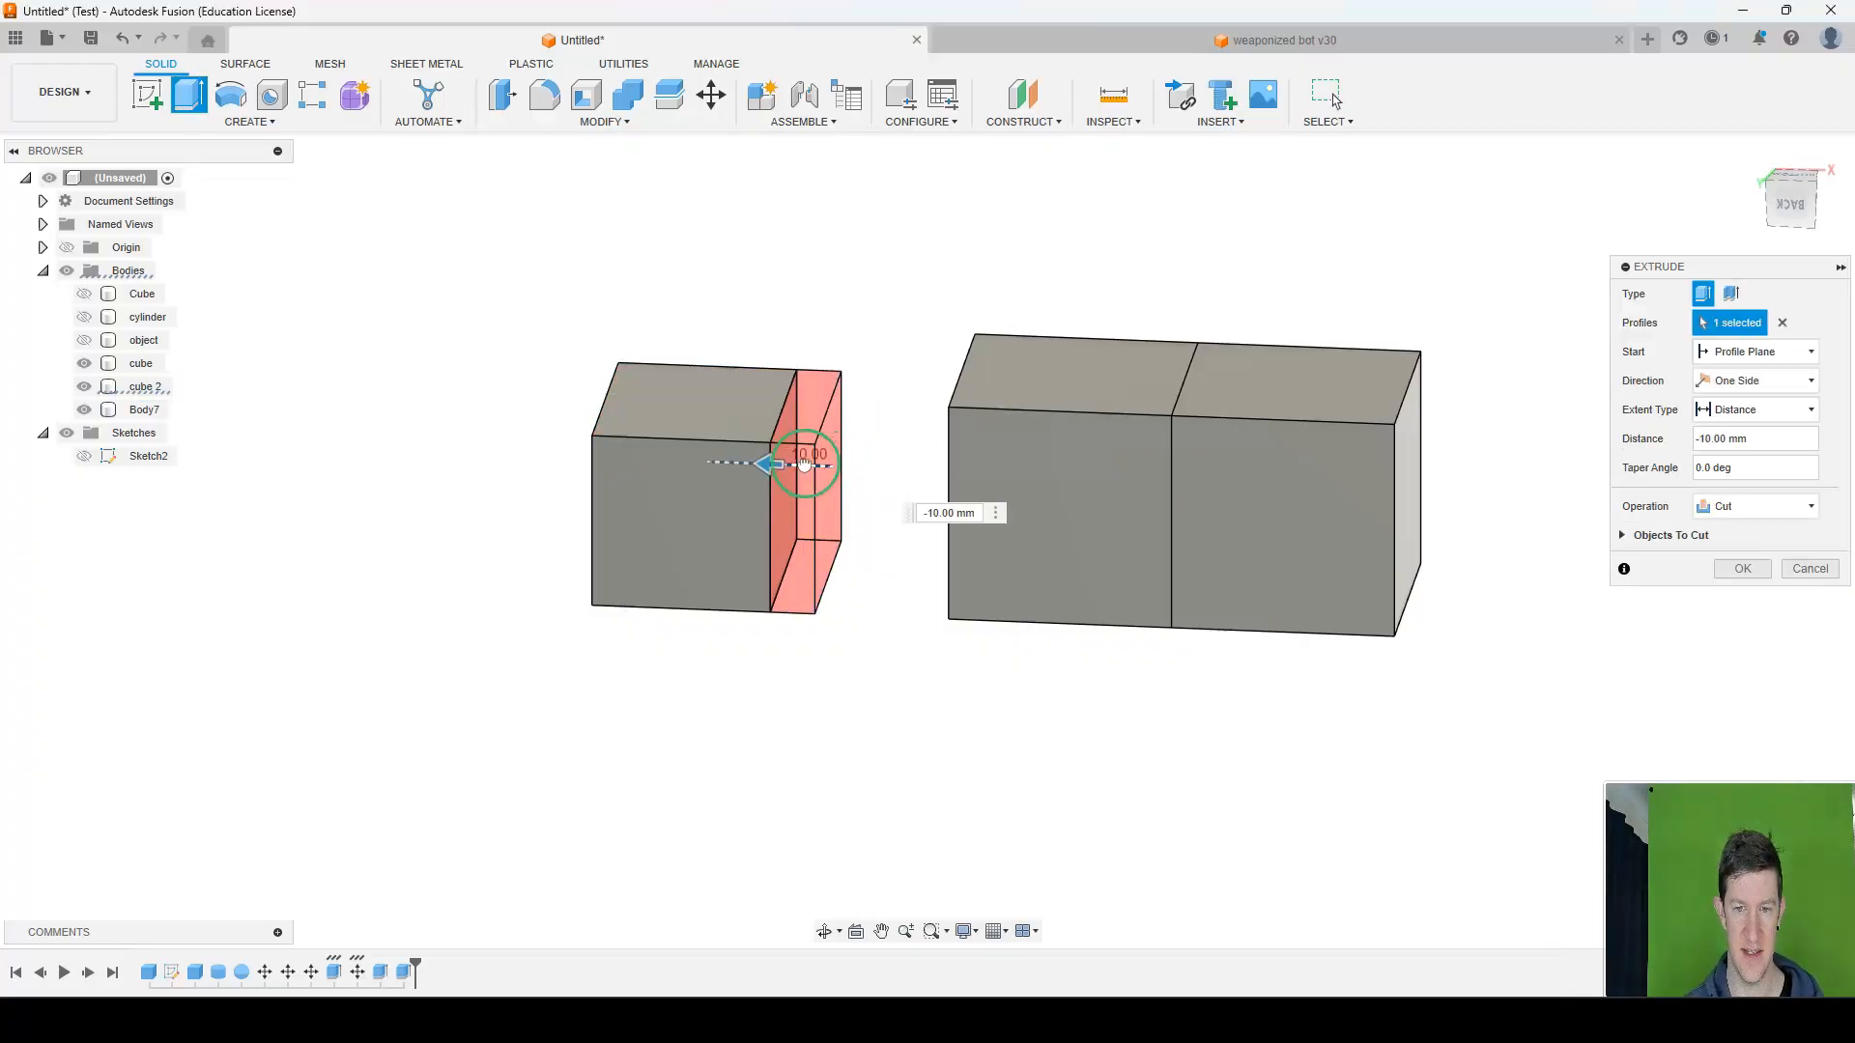
key(Return)
Cut 10 mm off the back face of cube 2 with Extrude and view the reduced body beside the others.
click(650, 547)
shift+middle_drag(651, 546, 770, 613)
key(e)
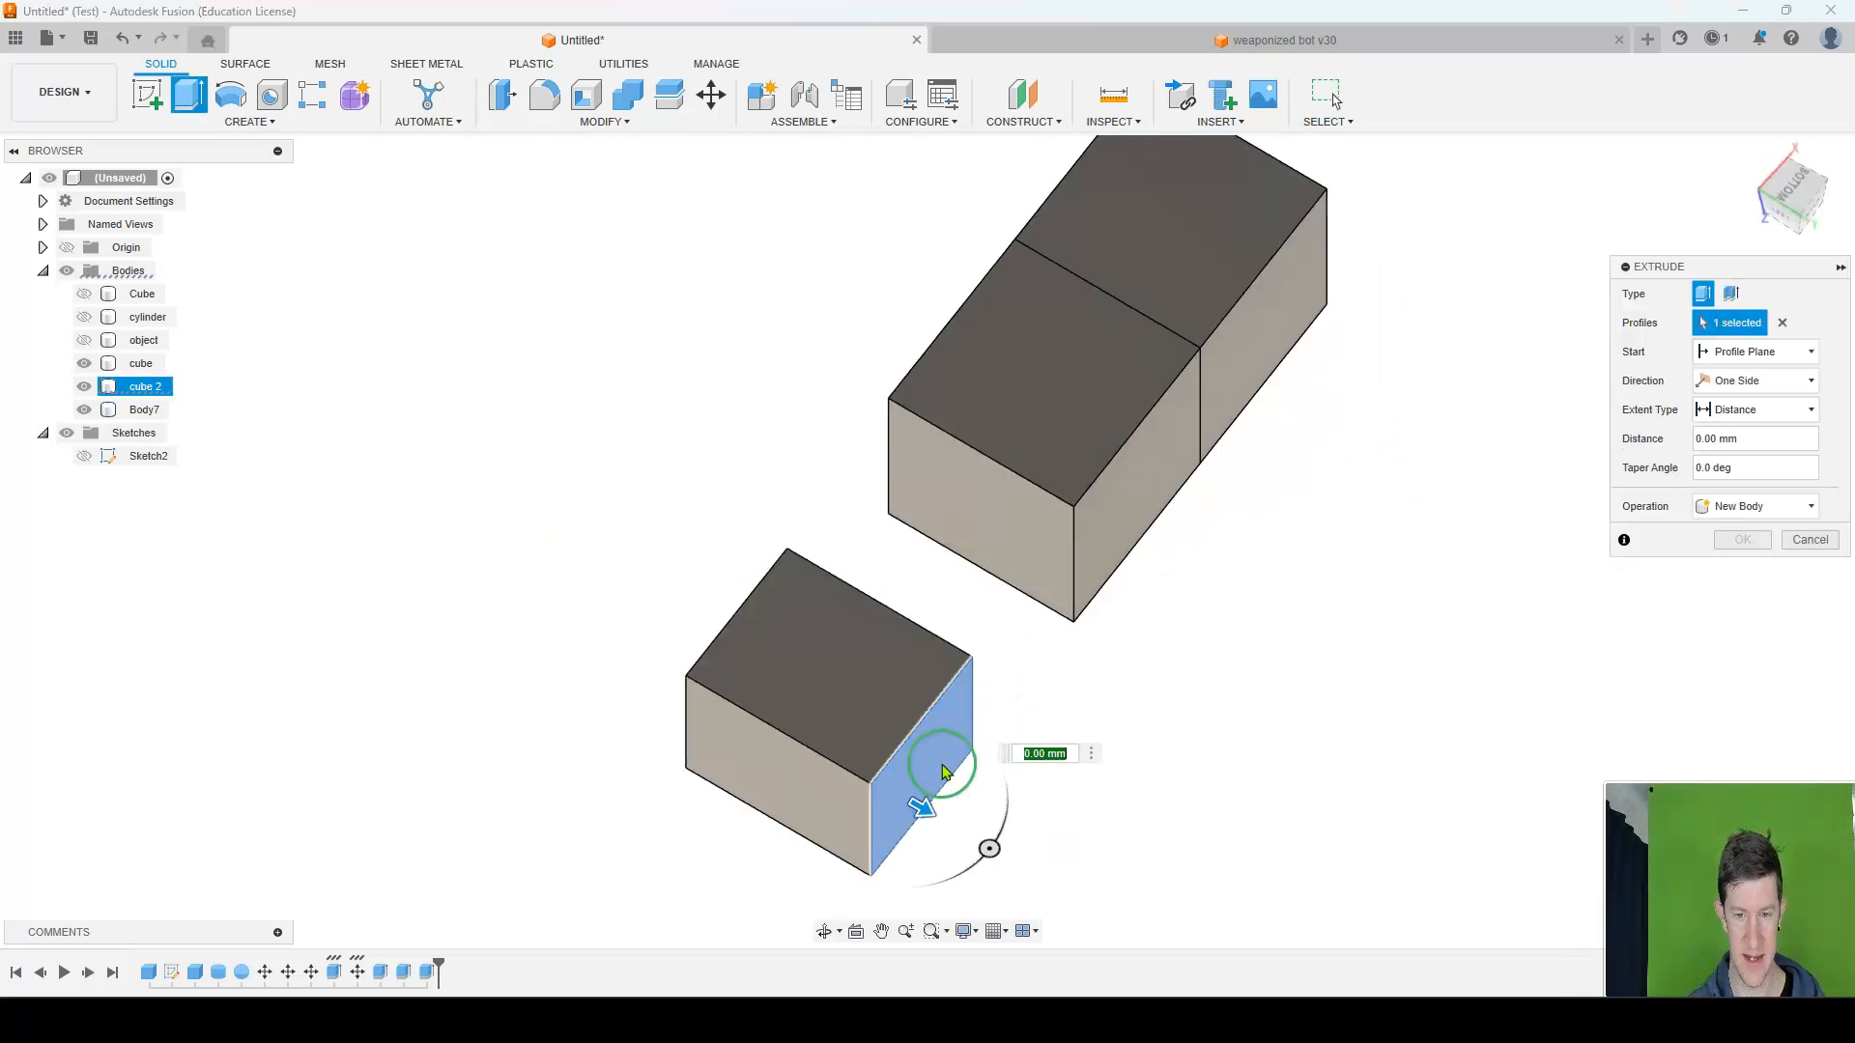
drag(920, 807, 849, 770)
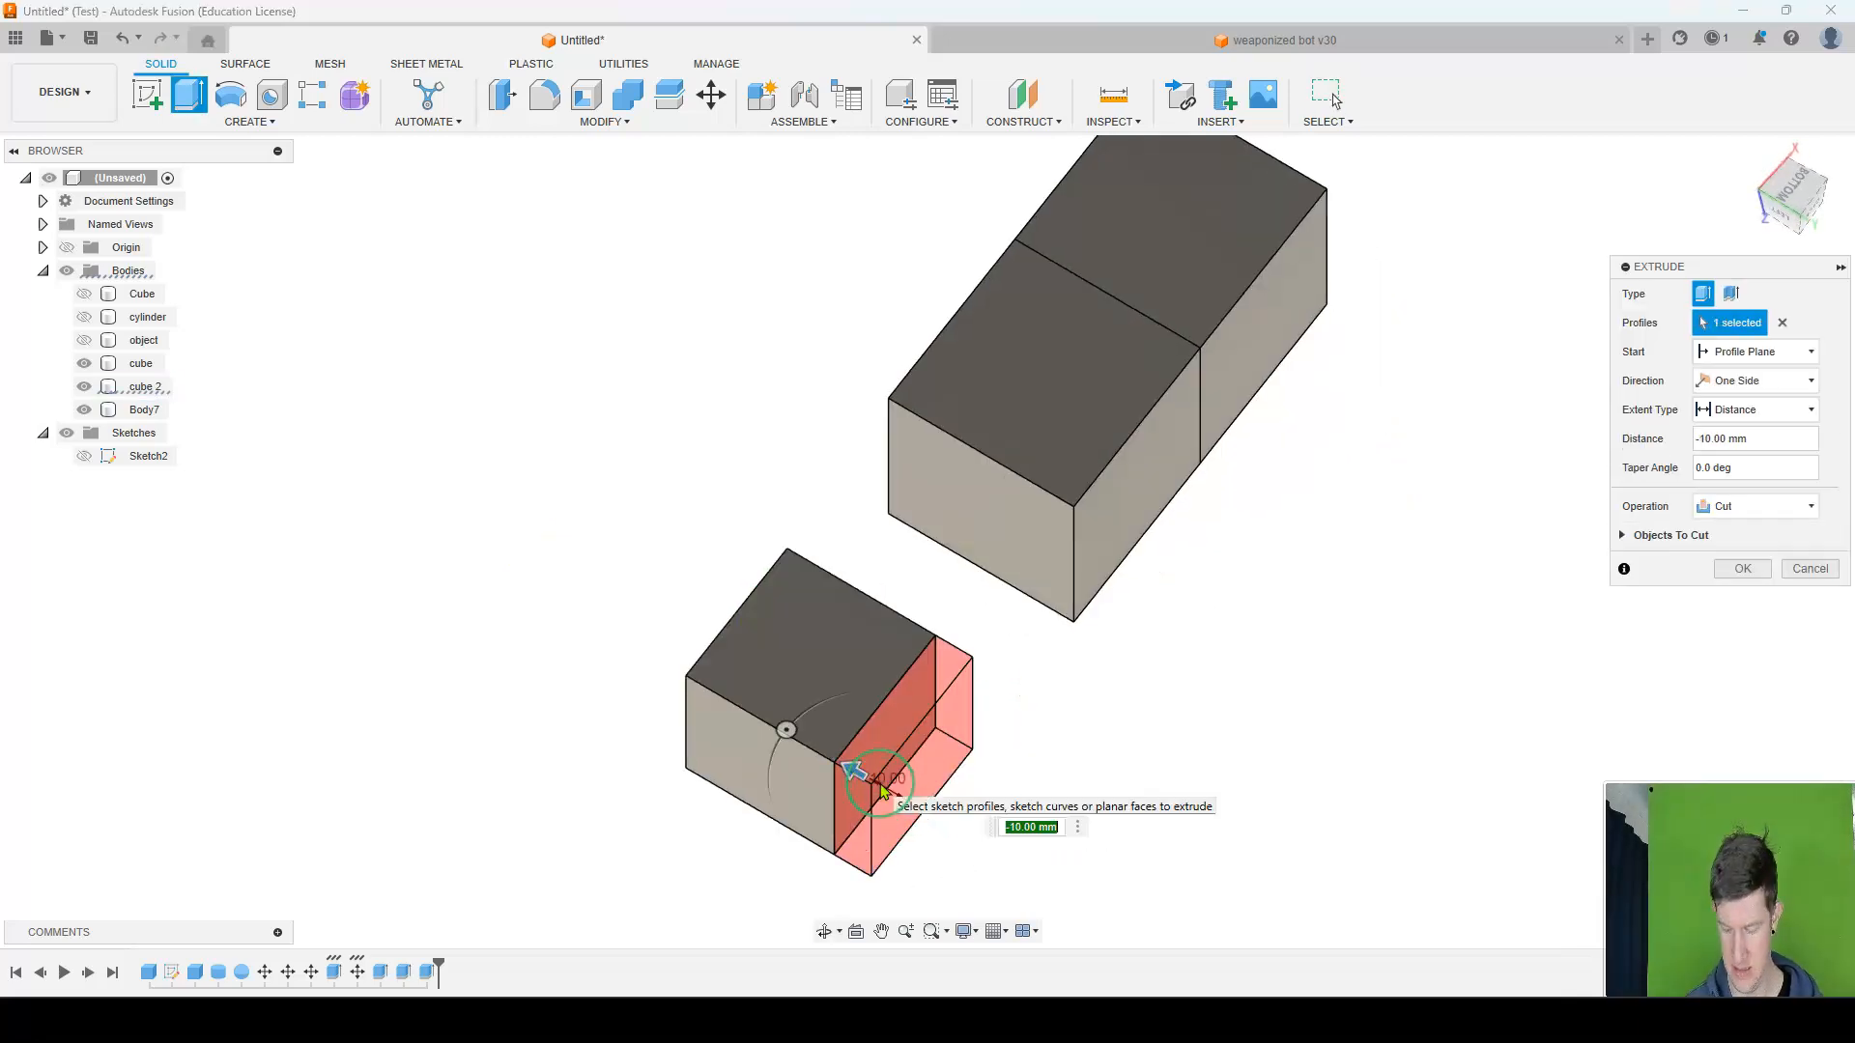
key(Return)
shift+middle_drag(1052, 663, 917, 563)
shift+middle_drag(1078, 561, 957, 624)
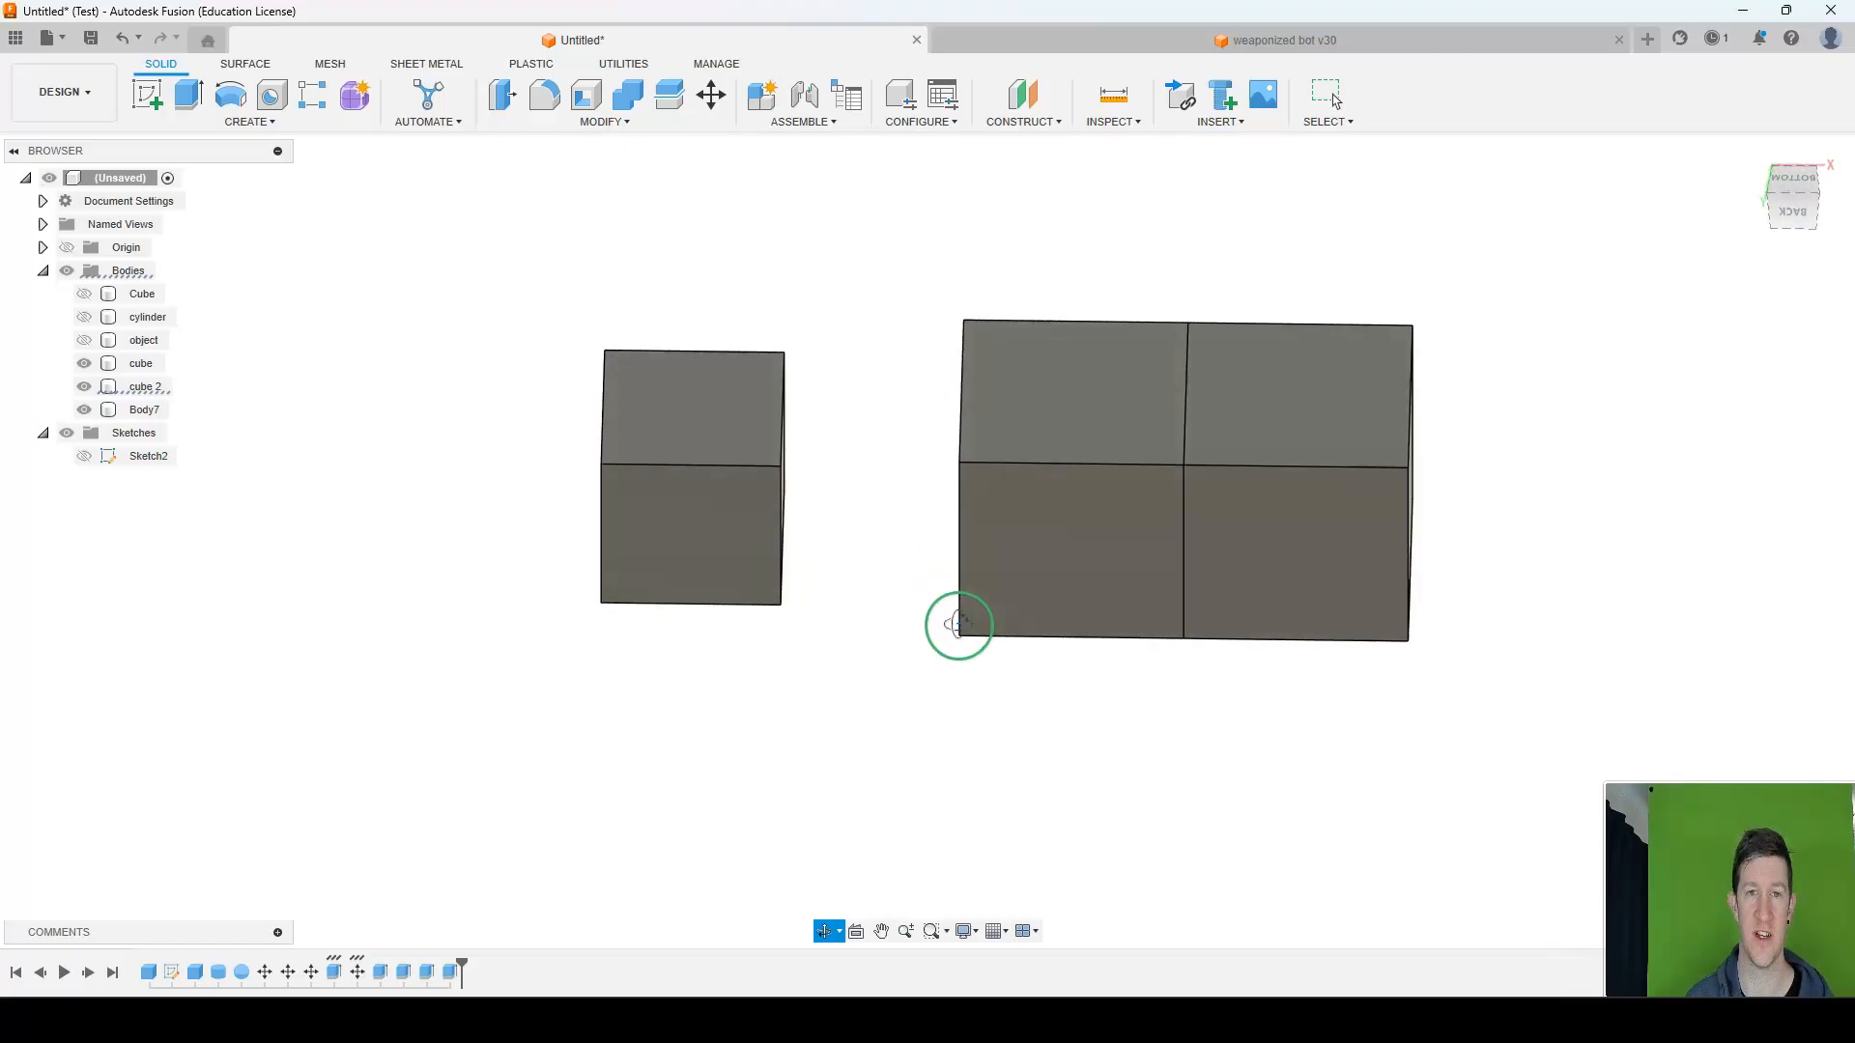